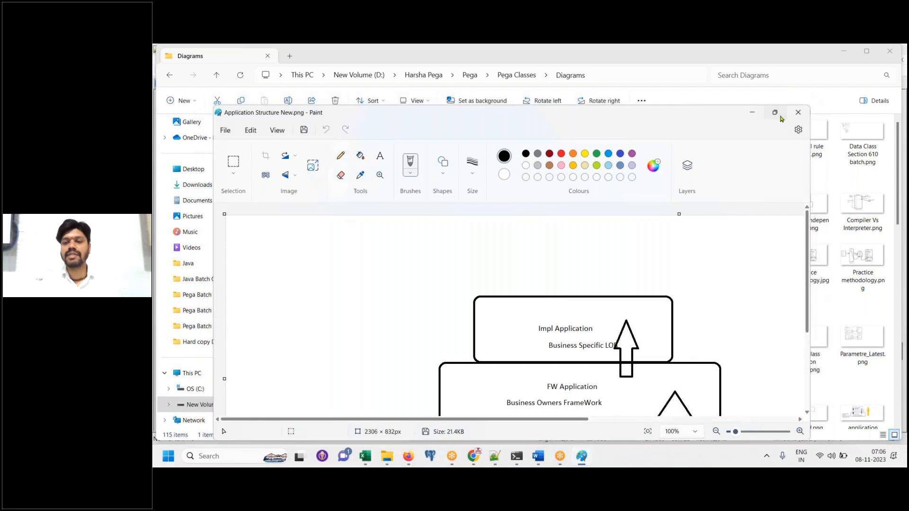
Pencil-draw loops around the Pega Platform and FW Application labels and a stroke from Impl Application
scroll(514, 311, "down", 1)
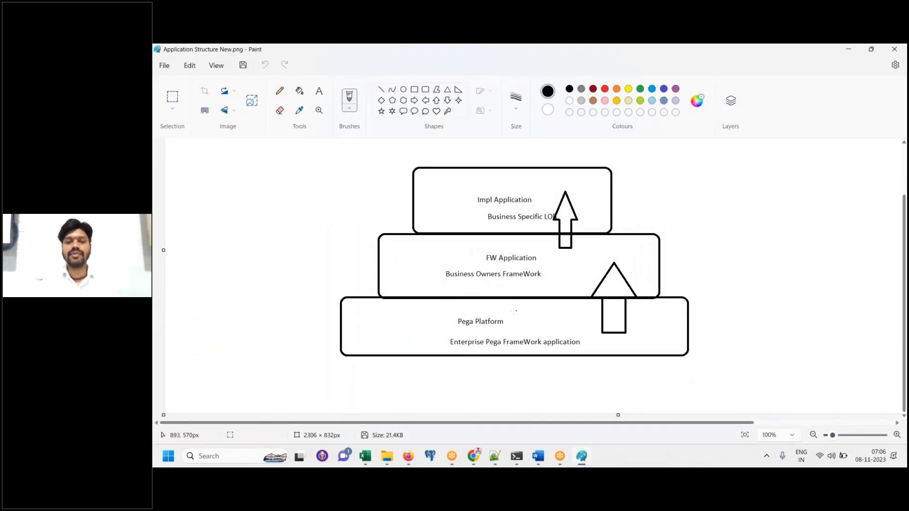
mouse_move(523, 312)
left_mouse_down()
mouse_move(437, 312)
mouse_move(436, 356)
mouse_move(587, 360)
mouse_move(497, 308)
left_mouse_up()
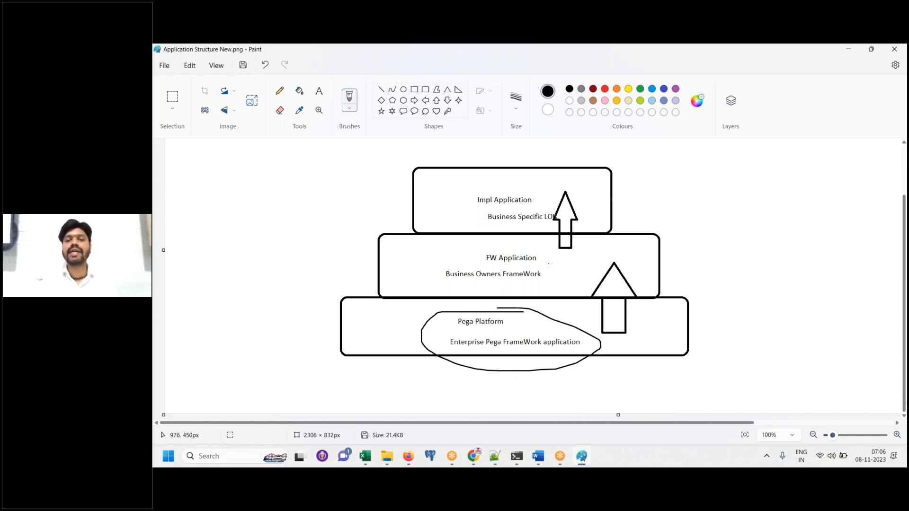
mouse_move(549, 263)
left_mouse_down()
mouse_move(559, 274)
mouse_move(629, 243)
left_mouse_up()
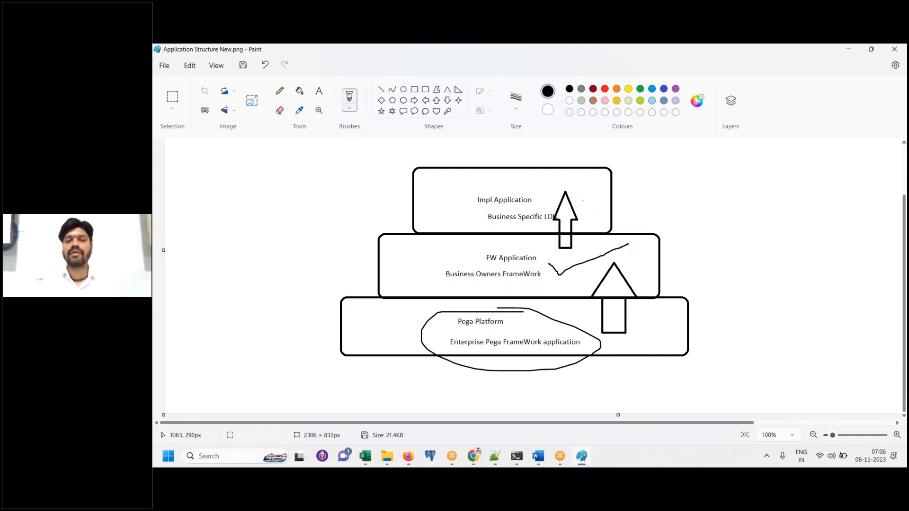
left_click_drag(539, 201, 578, 166)
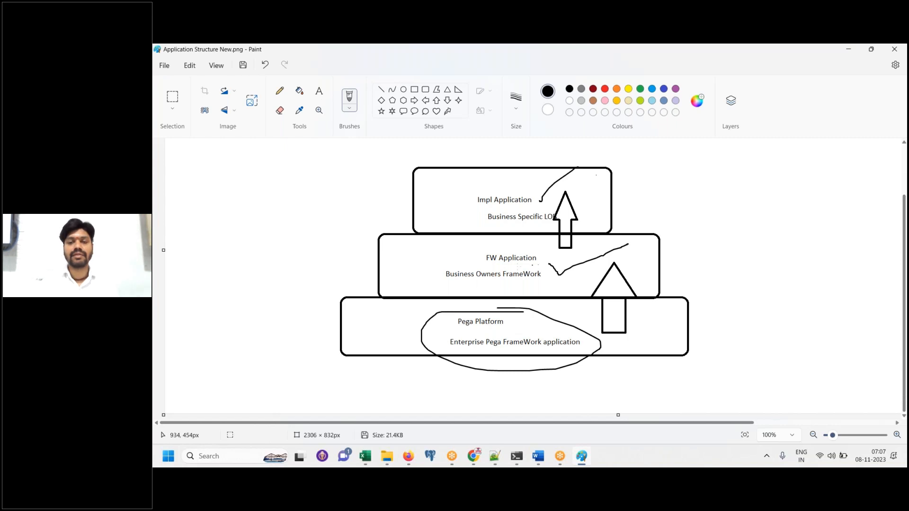
mouse_move(481, 268)
left_mouse_down()
mouse_move(507, 271)
mouse_move(531, 251)
mouse_move(479, 255)
mouse_move(480, 268)
left_mouse_up()
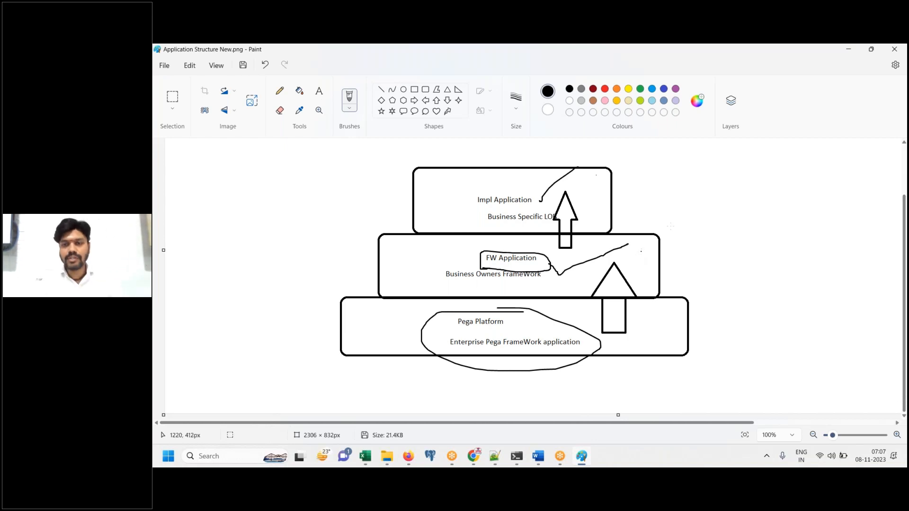
Pencil-draw layer numbers 1, 2, 3 beside the boxes and tick layers 1 and 2
left_click_drag(624, 177, 630, 206)
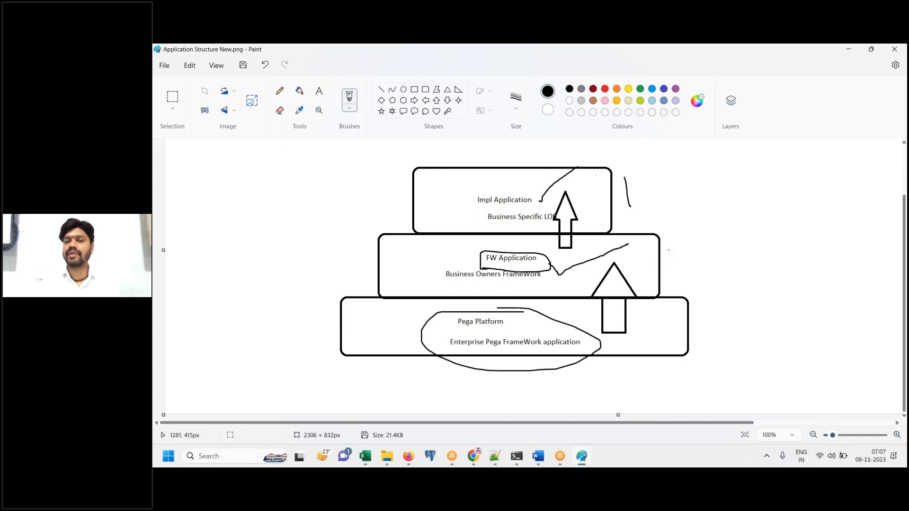
mouse_move(669, 251)
left_mouse_down()
mouse_move(676, 244)
mouse_move(705, 258)
left_mouse_up()
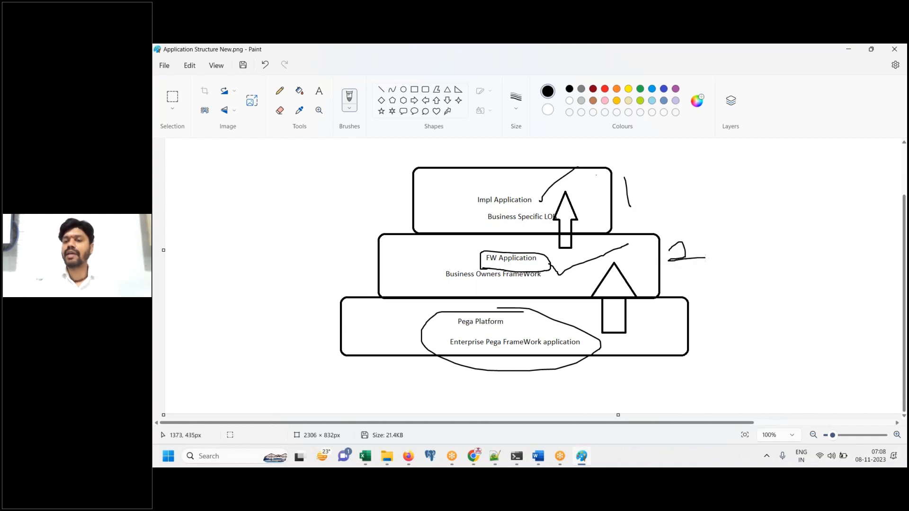
mouse_move(707, 300)
left_mouse_down()
mouse_move(717, 301)
mouse_move(723, 335)
mouse_move(711, 335)
left_mouse_up()
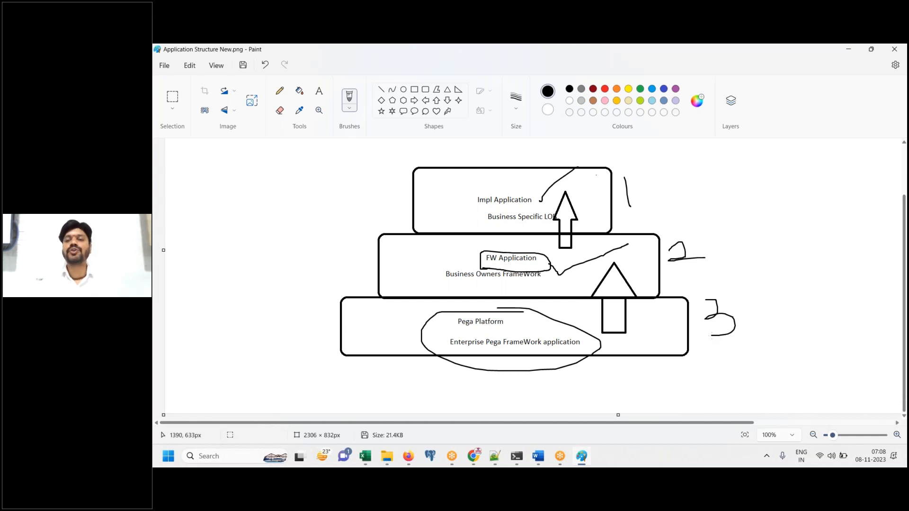
mouse_move(718, 248)
left_mouse_down()
mouse_move(730, 262)
mouse_move(829, 202)
left_mouse_up()
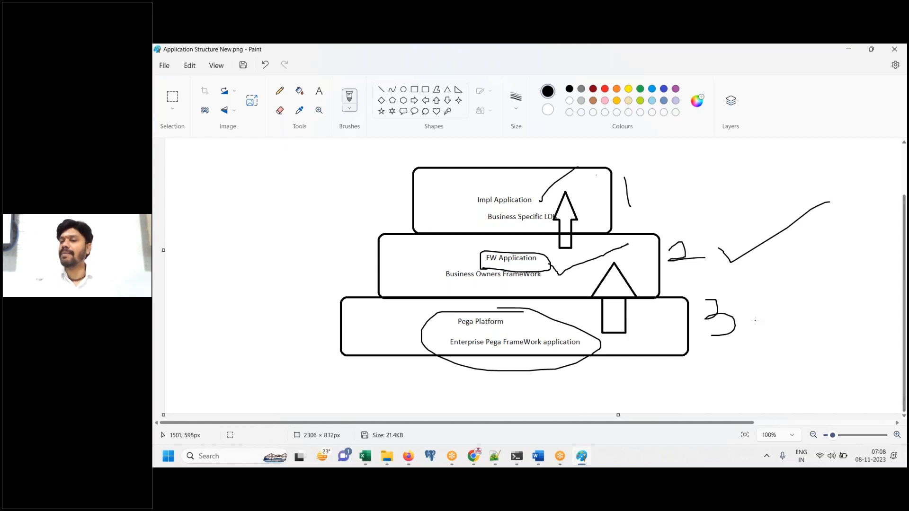
left_click_drag(650, 184, 748, 138)
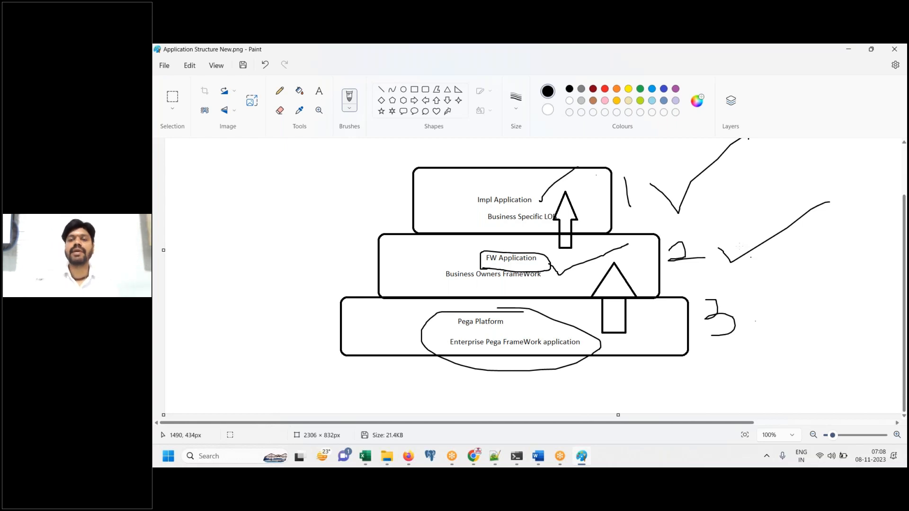
Start Microsoft Word and create a blank document
left_click(715, 62)
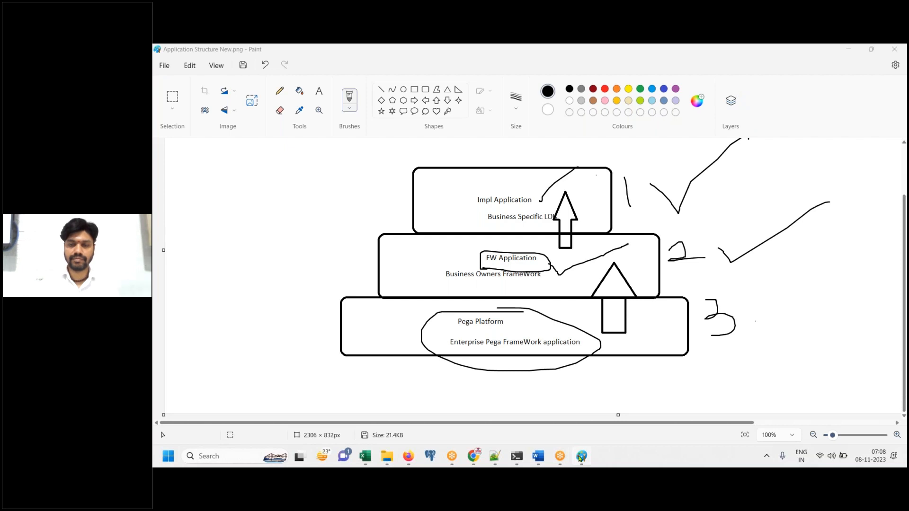
left_click(536, 462)
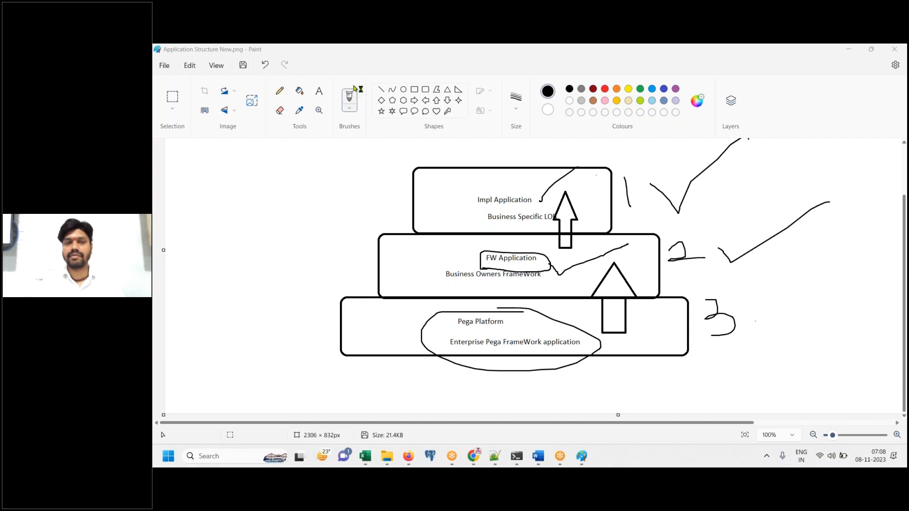
left_click(350, 144)
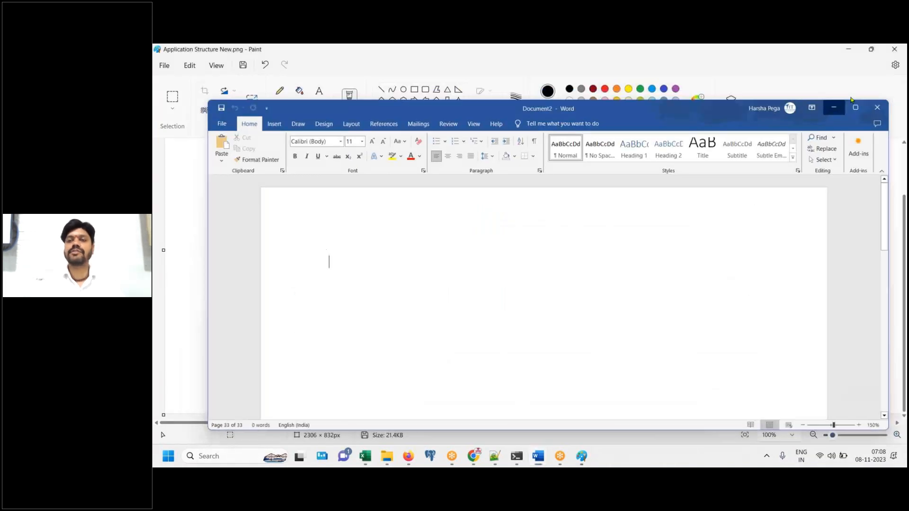
Close Paint without saving the diagram markup
left_click(834, 107)
left_click_drag(672, 53, 629, 139)
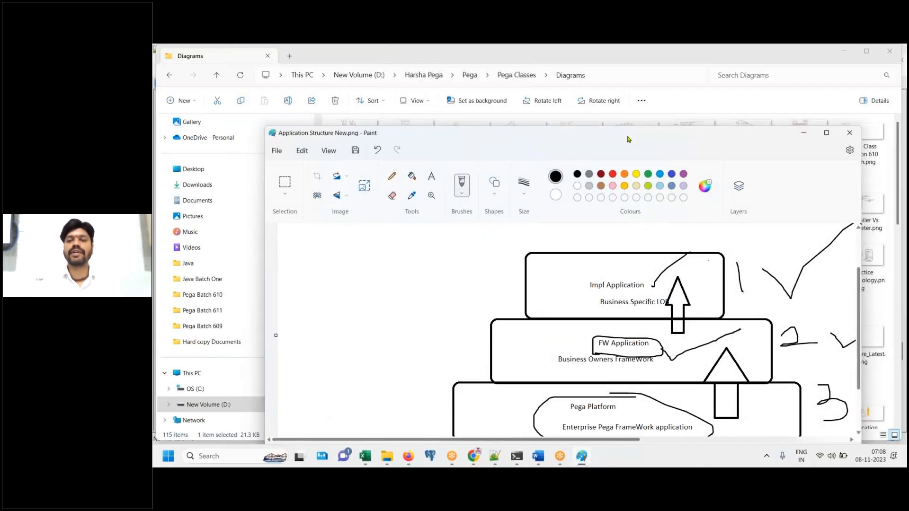
left_click(849, 133)
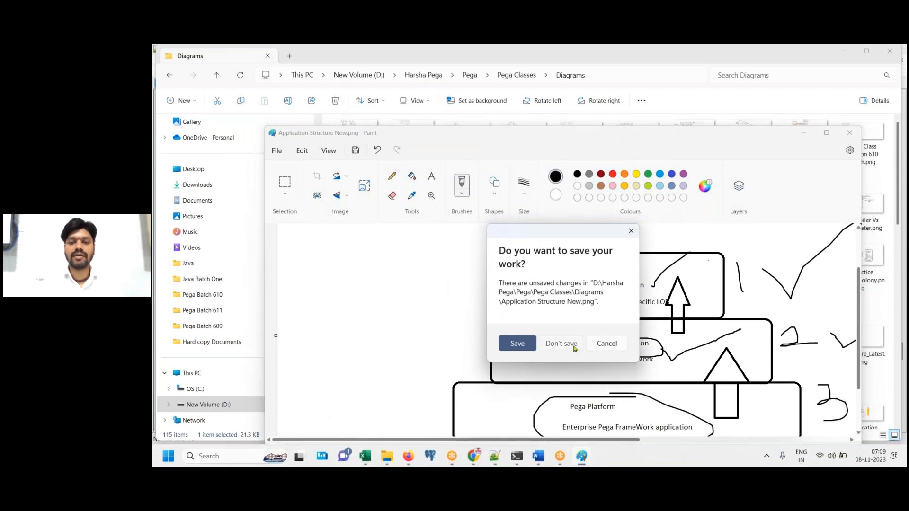
left_click(562, 343)
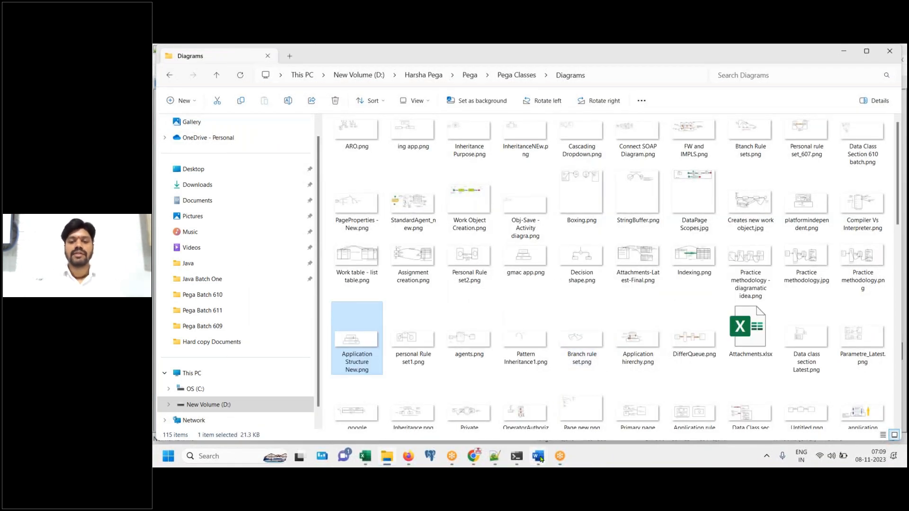
Close the Pega Class NOV 07 2023 notes and bring blank Document2 to the front
mouse_move(540, 457)
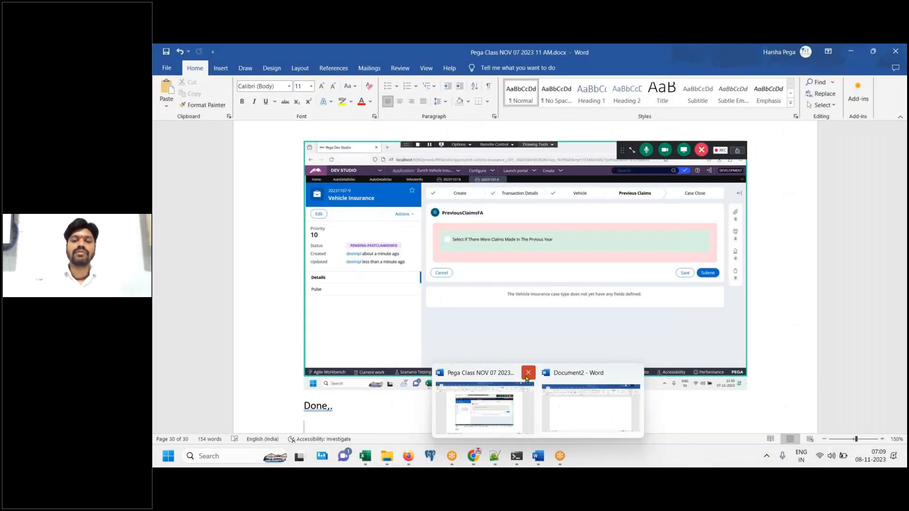
left_click(527, 379)
left_click(534, 392)
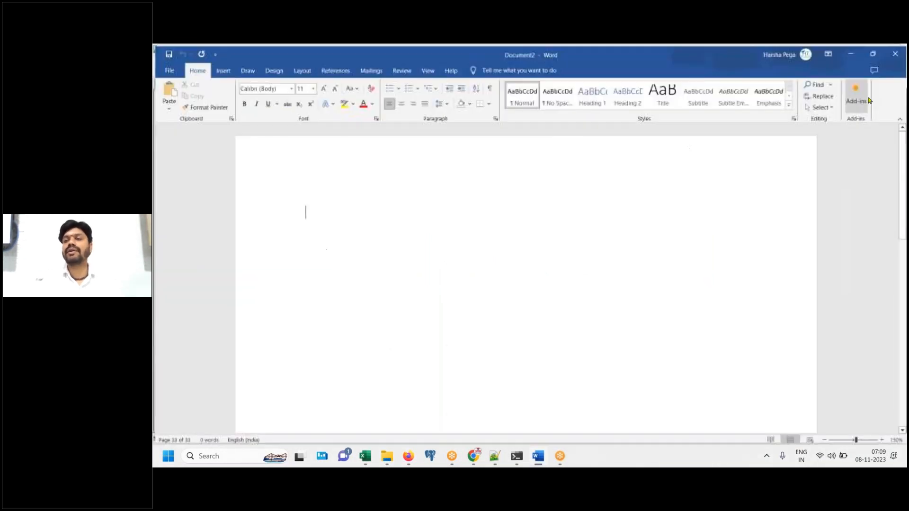
Add 'Creating New Application' as a centred Title-style heading followed by two empty lines
type("Work")
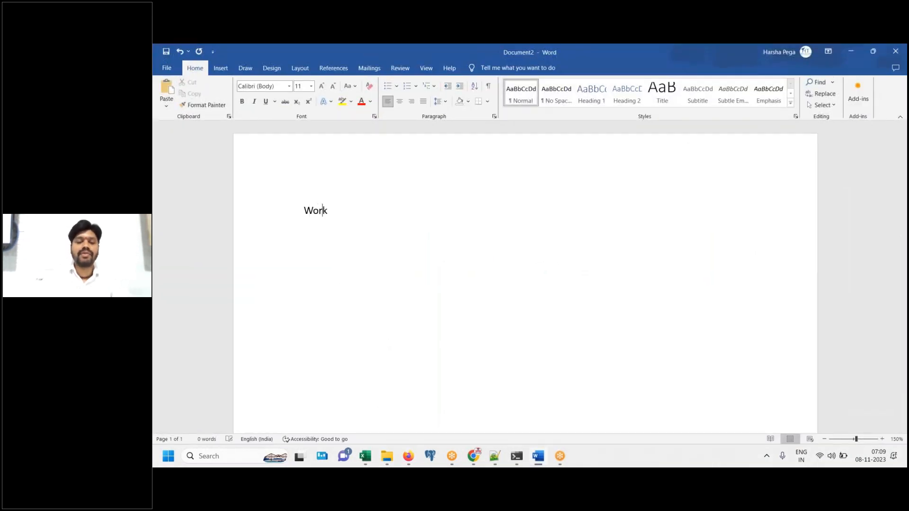
type("ing")
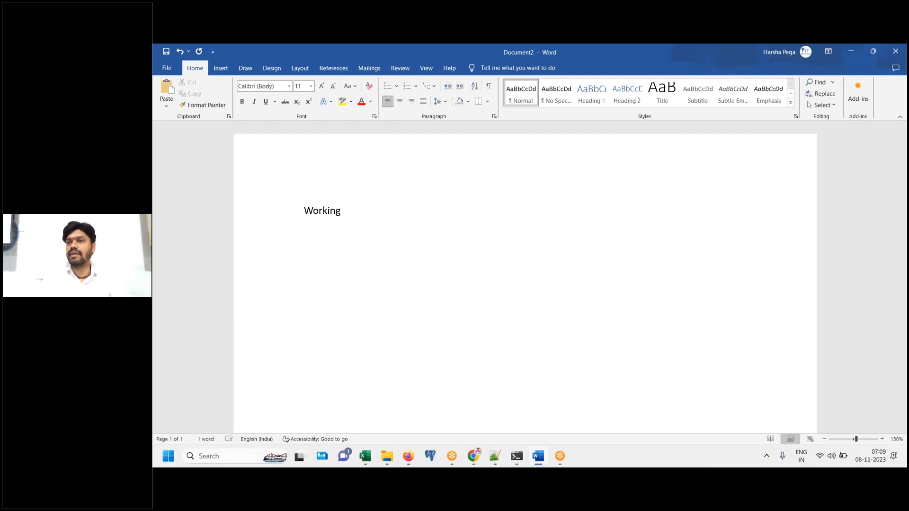
key("ctrl+a")
type("Creati")
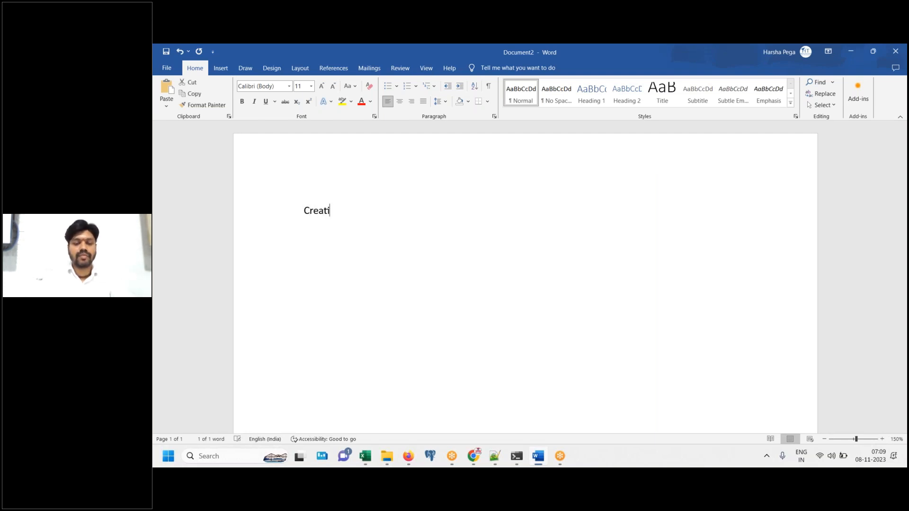
type("ng New Application")
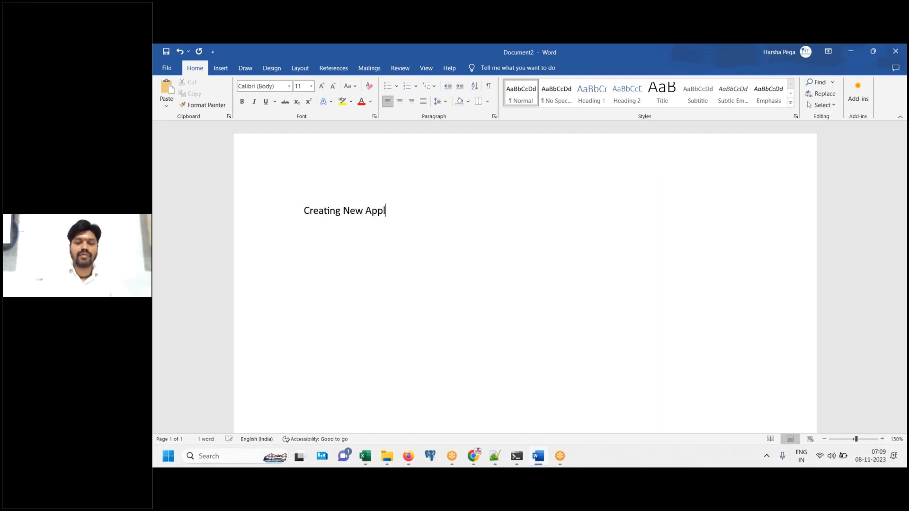
key("ctrl+a")
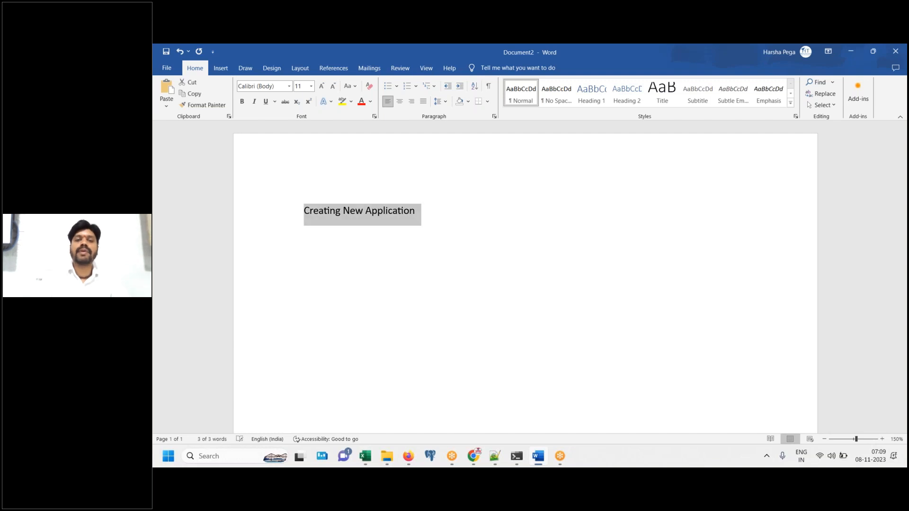
left_click(663, 101)
left_click(400, 101)
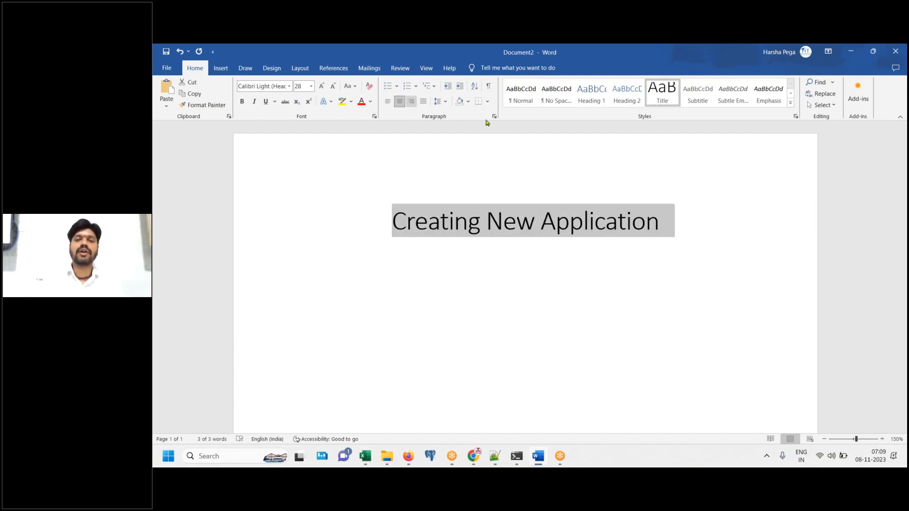
left_click(704, 219)
key("Return")
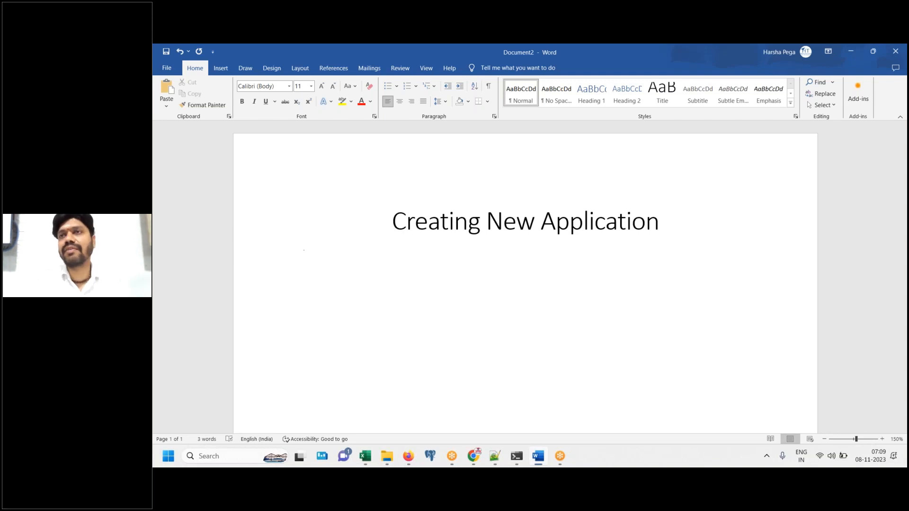
key("Return")
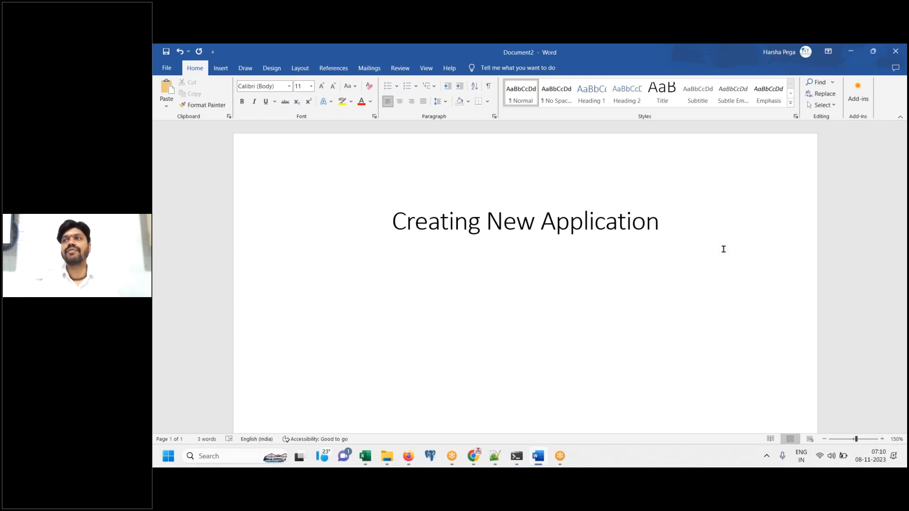
left_click(717, 67)
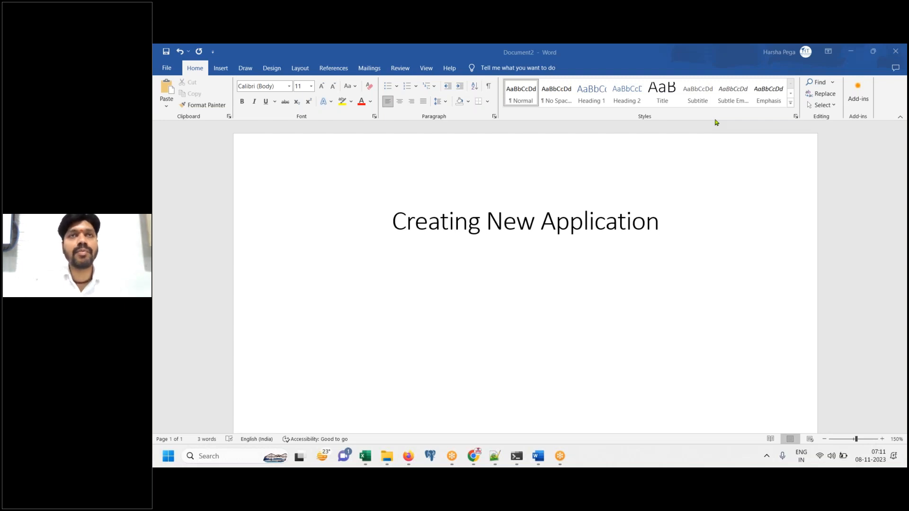
left_click(688, 235)
Save to this PC, browsing to the Practicals > Pega Batch 612 folder
key("ctrl+s")
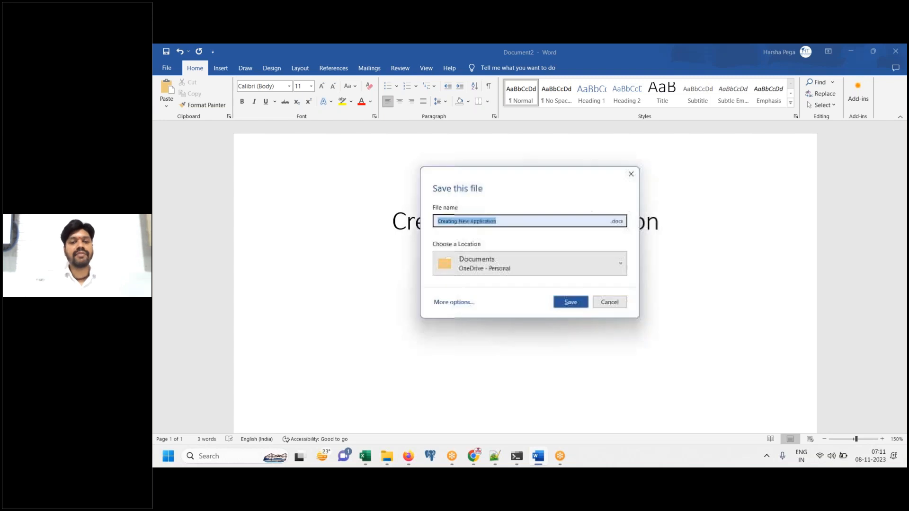
left_click(453, 301)
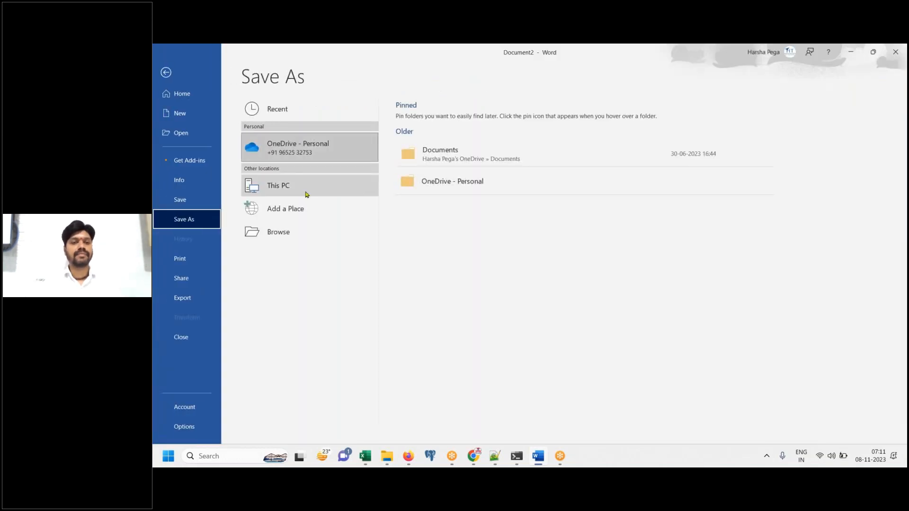
left_click(305, 194)
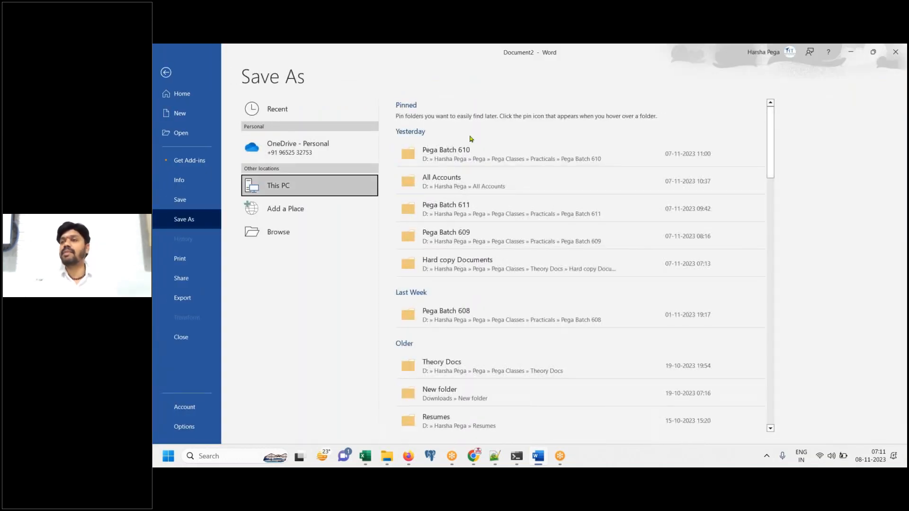
left_click(592, 209)
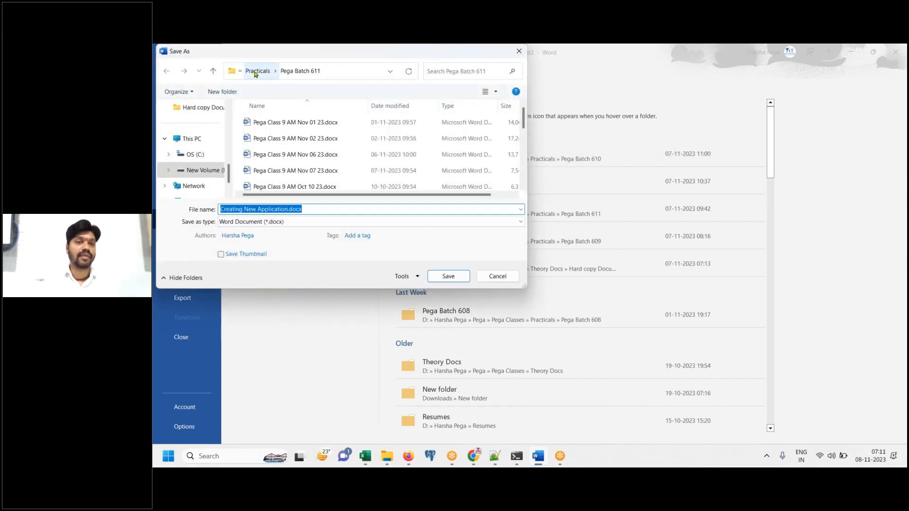
left_click(262, 71)
scroll(308, 184, "down", 1)
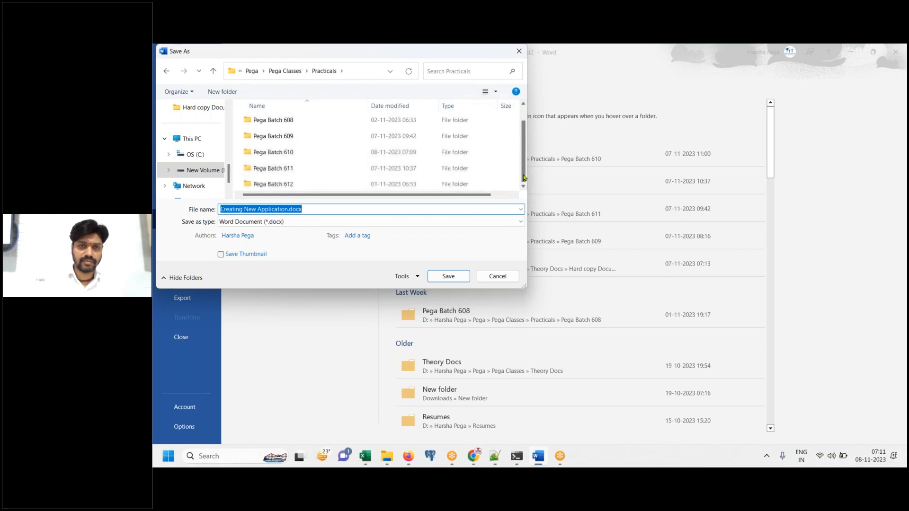
double_click(308, 182)
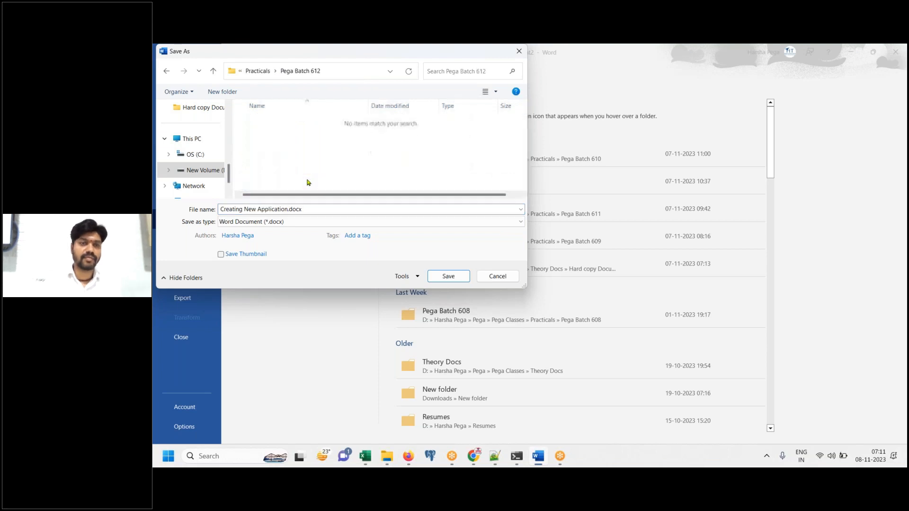
Name the file 'Pega Class 7 AM - Nov 08 2023' and save it
left_click(288, 209)
left_click(287, 209)
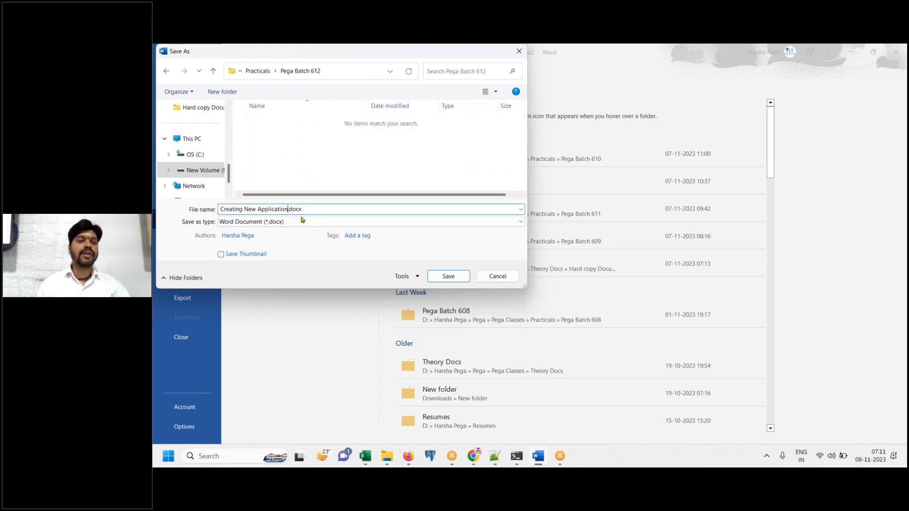
key("BackSpace")
key("BackSpace")
key("BackSpace")
key("BackSpace")
key("BackSpace")
key("BackSpace")
key("BackSpace")
key("BackSpace")
key("BackSpace")
key("BackSpace")
key("BackSpace")
key("BackSpace")
key("BackSpace")
key("BackSpace")
key("BackSpace")
key("BackSpace")
key("BackSpace")
key("BackSpace")
key("BackSpace")
key("BackSpace")
key("BackSpace")
key("BackSpace")
key("BackSpace")
key("BackSpace")
key("BackSpace")
type("Pega Class ")
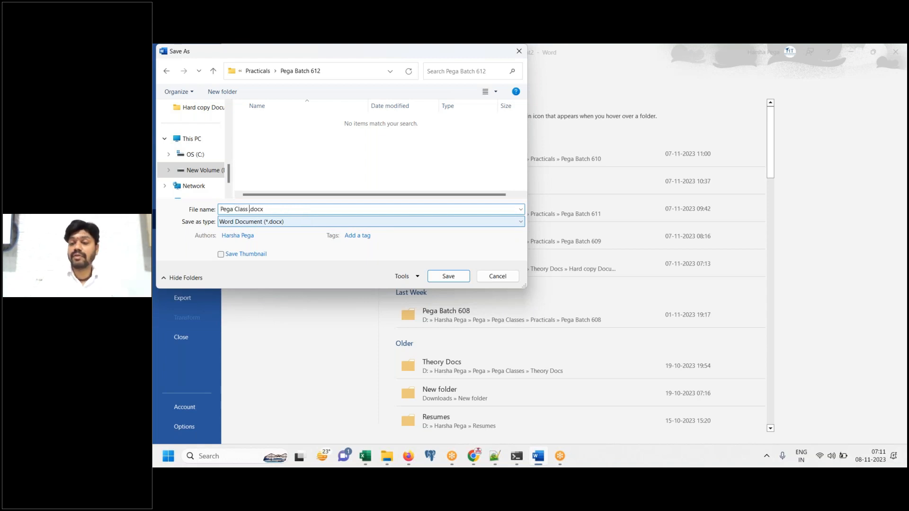
type("7 AM ")
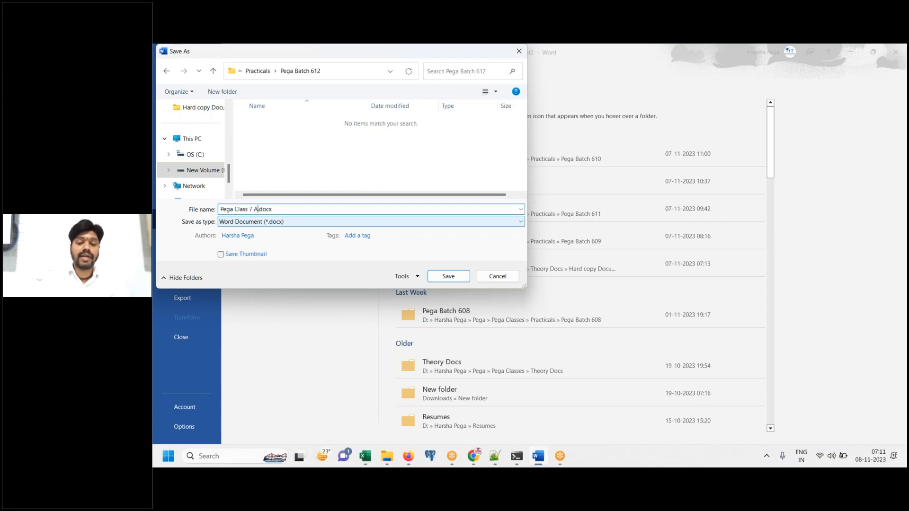
type("- ")
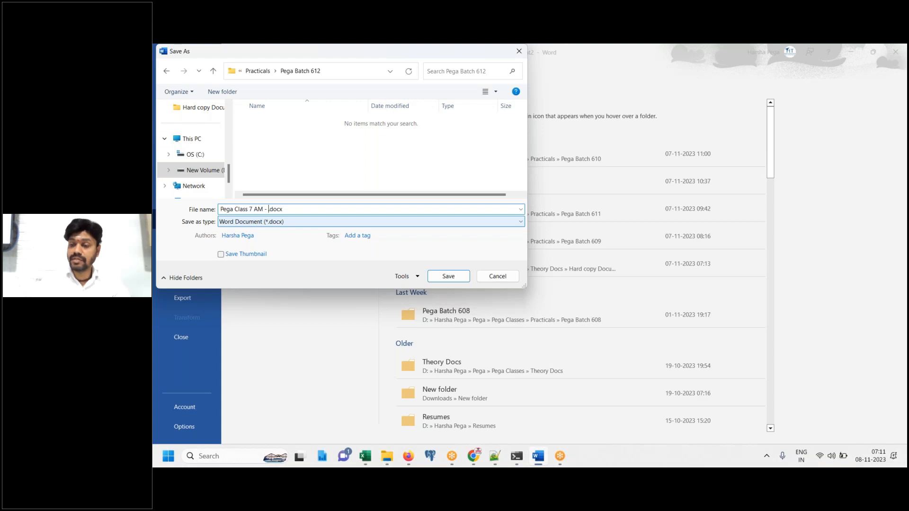
type("Niv")
key("BackSpace")
key("BackSpace")
type("ov 07")
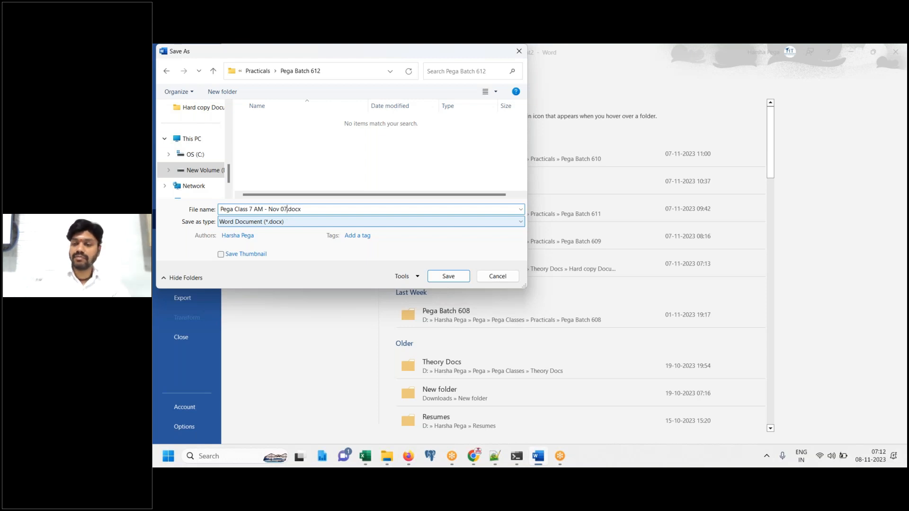
key("BackSpace")
type("8 2023")
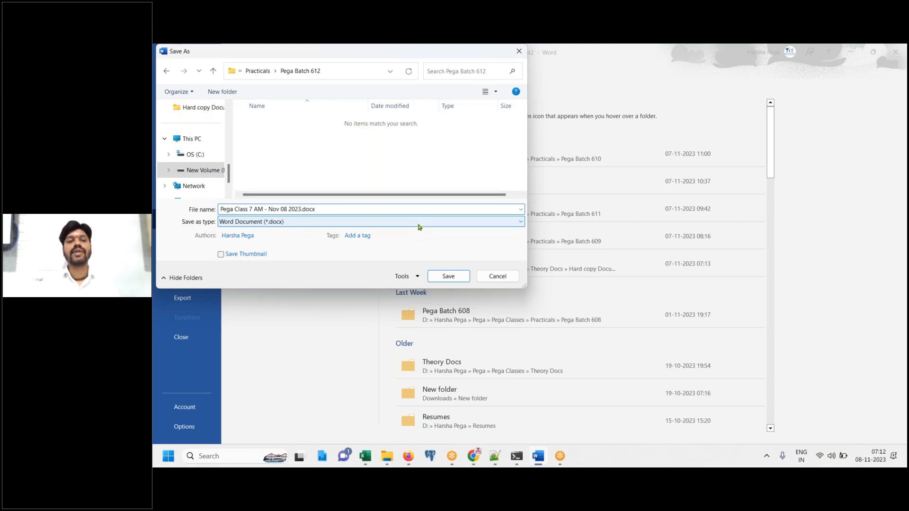
left_click(460, 279)
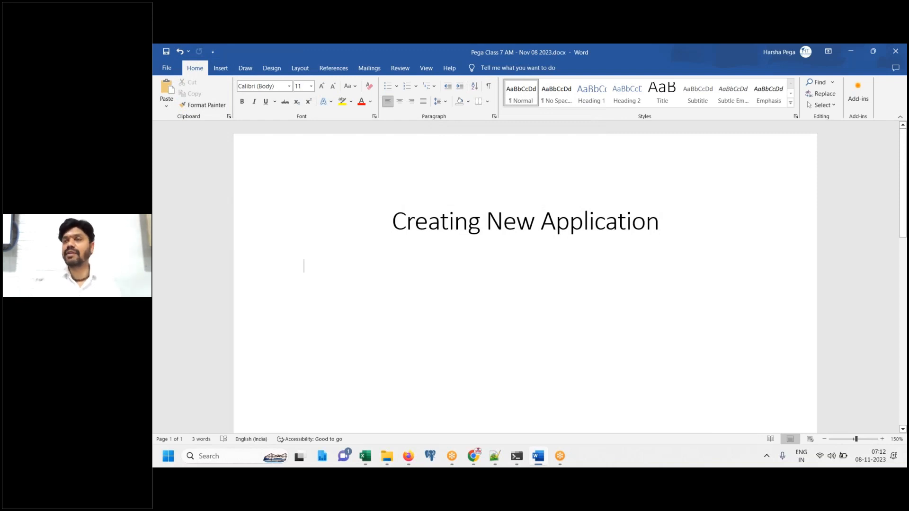
Type the label 'Requirement :' below the title
type("Requirement :-")
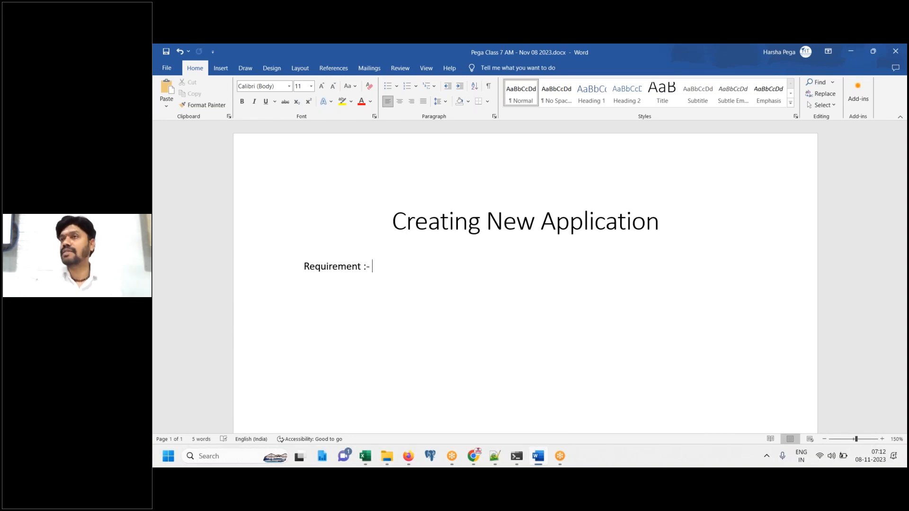
Type 'Create a new a framework application to set up Insurance Business.' after the label
type("Create a new a framework application ")
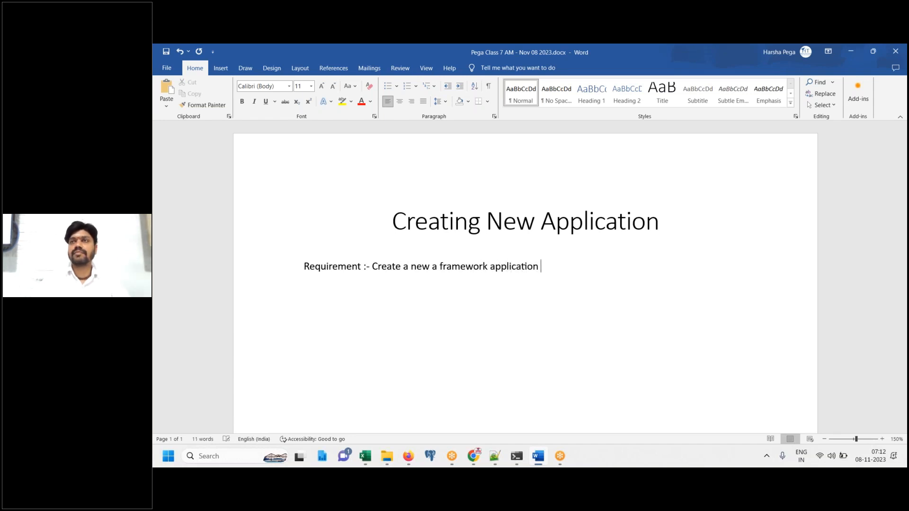
type("to s")
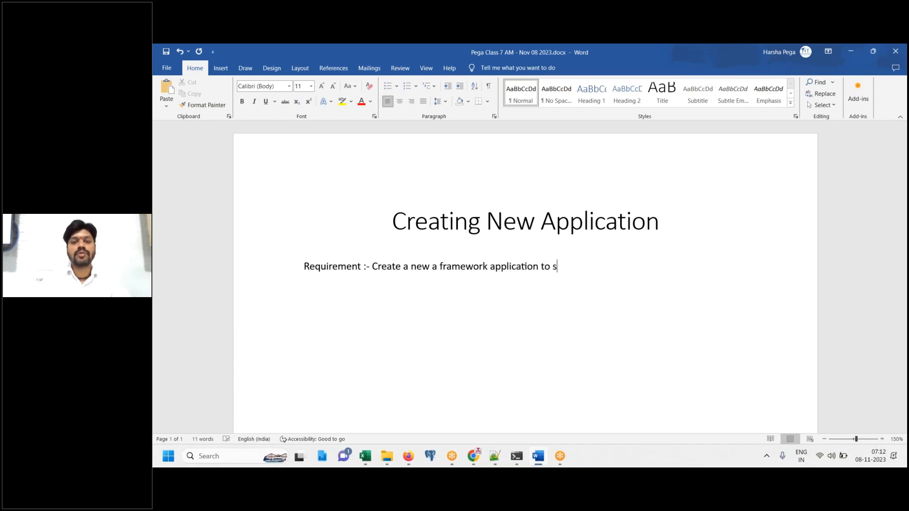
type("et up Insu")
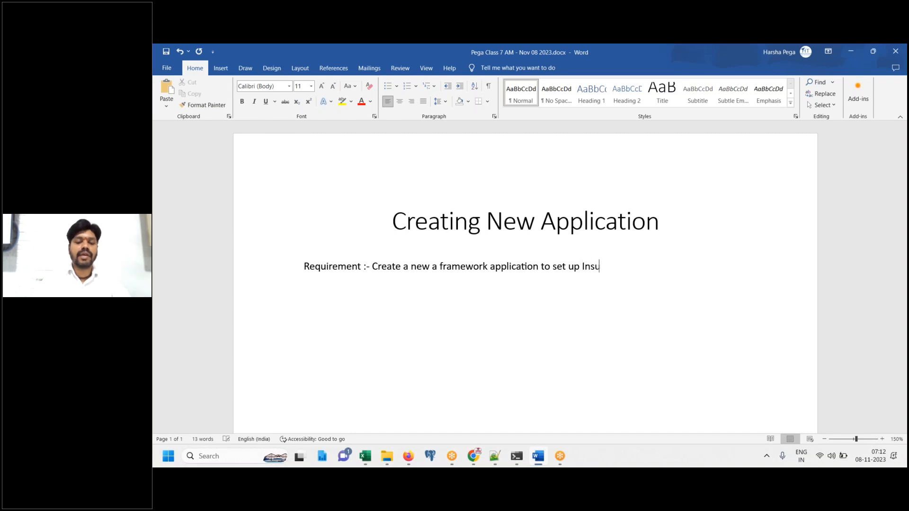
type("rance Business.")
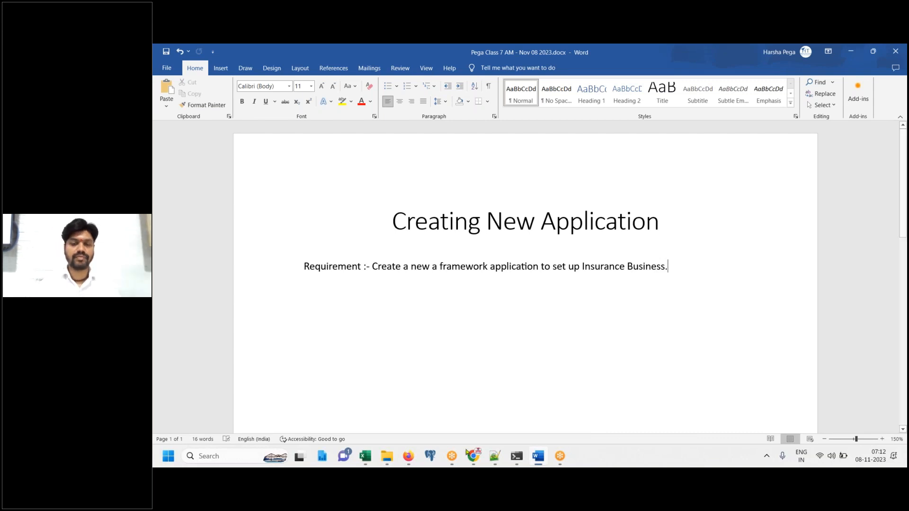
Add a 'Design:' line under the requirement, fixing its typo, with an empty line after
mouse_move(474, 457)
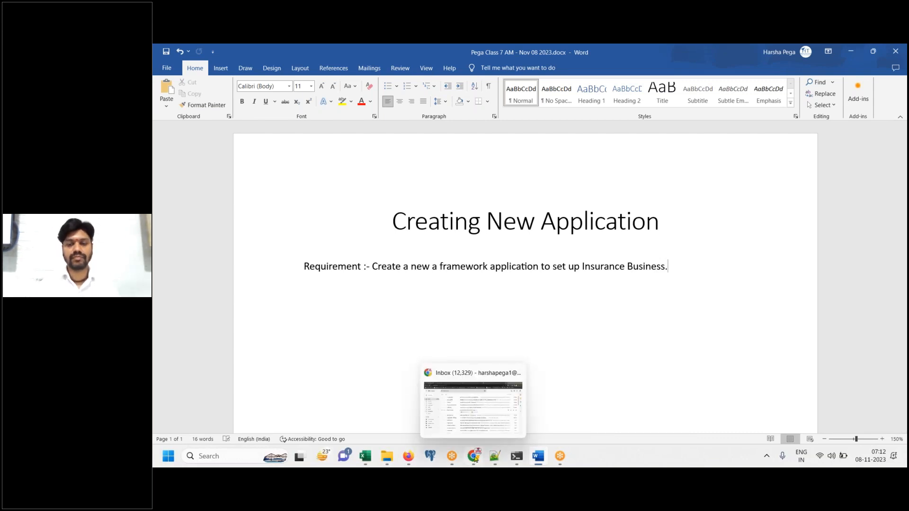
left_click(475, 457)
left_click(744, 320)
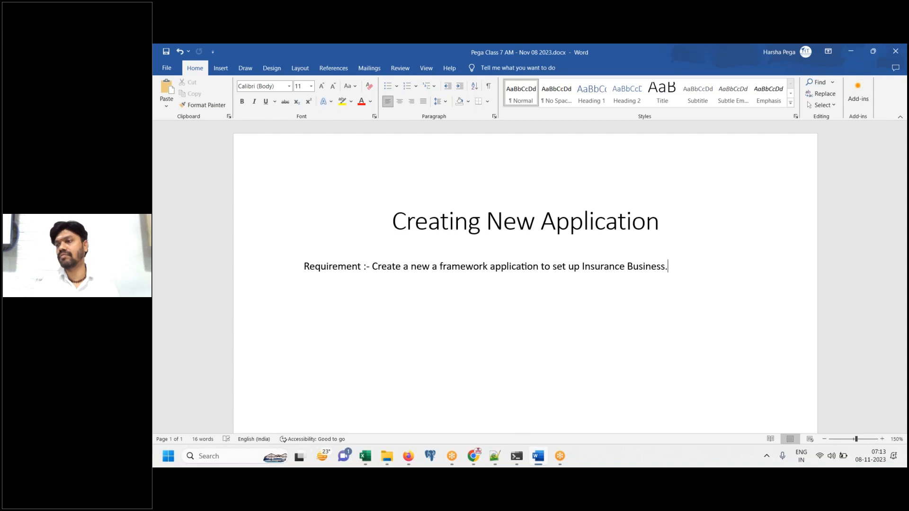
key("Return")
type("Desing")
type(":")
key("BackSpace")
key("BackSpace")
key("BackSpace")
type("n:")
key("Return")
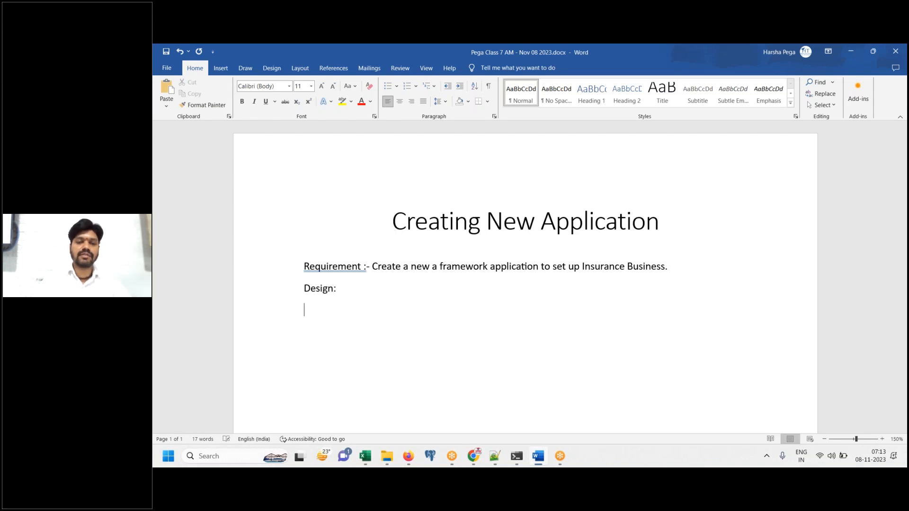
Copy Notepad++ lines 300–307 describing the New Application wizard parameters
left_click(494, 459)
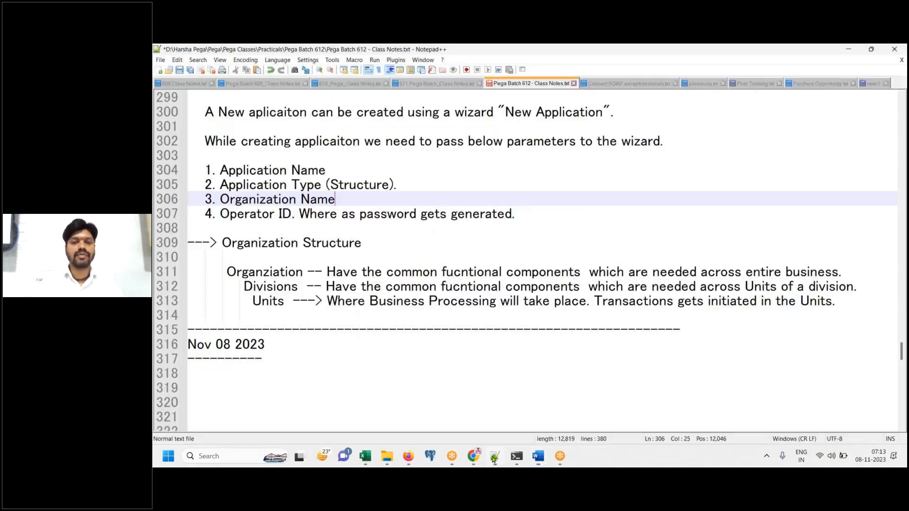
left_click(613, 207)
key("Up")
key("Up")
key("Up")
key("Up")
key("Up")
key("Up")
key("Up")
key("Up")
key("Up")
key("Up")
key("Up")
key("Up")
key("Up")
key("Up")
key("Up")
key("Up")
key("Up")
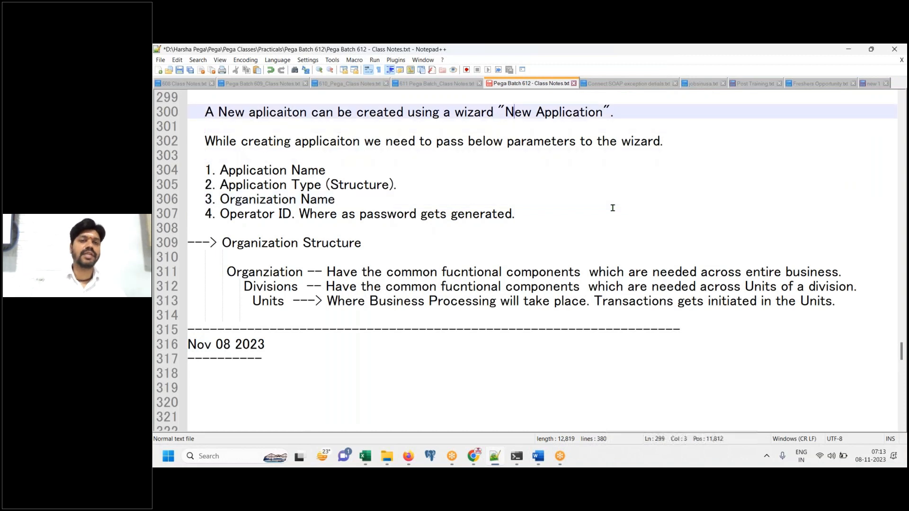
key("Up")
key("Up")
key("Up")
key("Up")
key("Up")
key("Up")
key("Up")
key("Up")
key("Up")
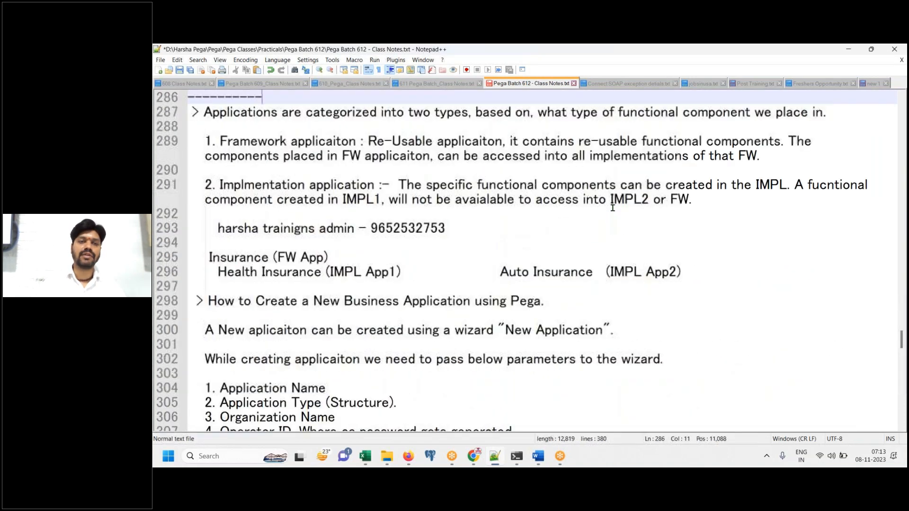
key("Up")
key("Up")
key("Up")
key("Up")
key("Up")
key("Up")
key("Up")
key("Up")
key("Up")
key("Up")
key("Up")
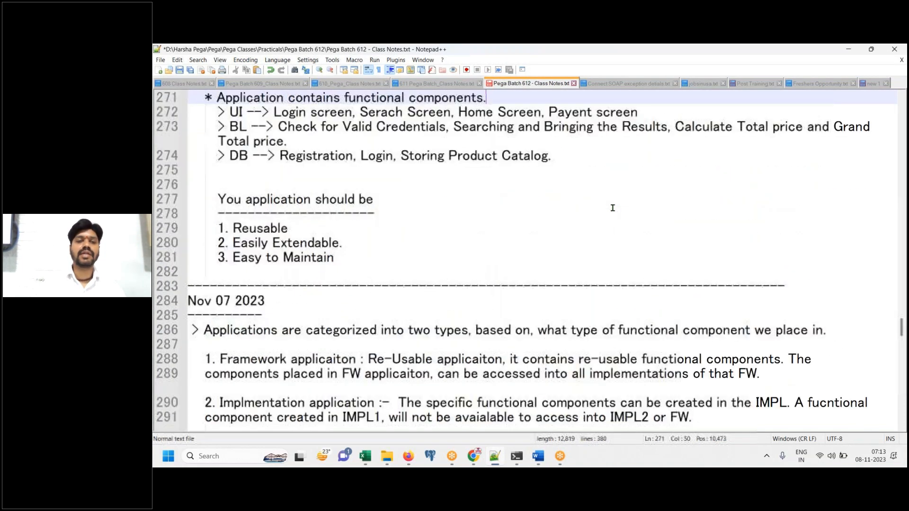
key("Down")
key("Down")
key("Down")
key("Down")
key("Down")
key("Down")
key("Down")
key("Down")
key("Down")
key("Down")
key("Down")
key("Down")
key("Down")
key("Down")
key("Down")
key("Down")
key("Down")
key("Down")
key("Down")
key("Down")
key("Down")
key("Down")
key("Down")
key("Down")
key("Down")
key("Down")
key("Down")
key("Down")
key("Down")
key("Down")
key("Down")
key("Down")
key("Down")
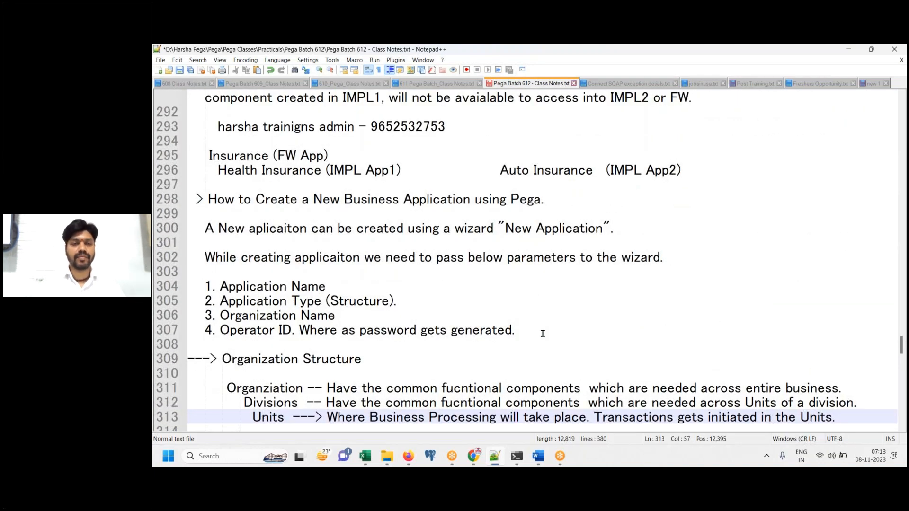
left_click(542, 333)
left_click(205, 227, "shift")
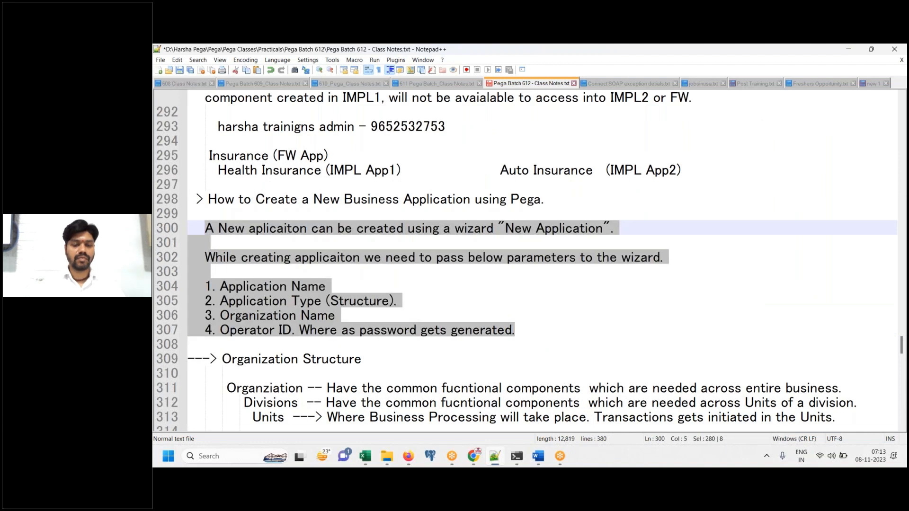
key("ctrl+c")
left_click(538, 456)
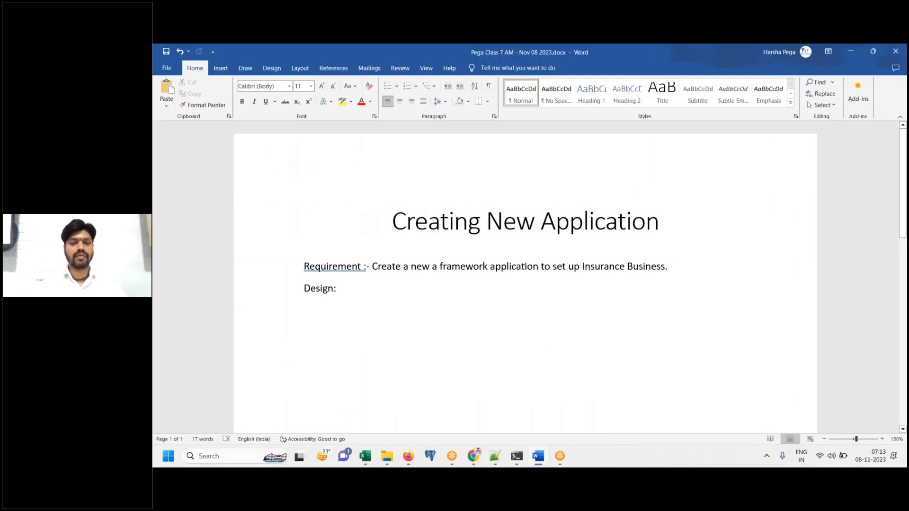
Paste the wizard notes under Design and correct the misspellings to 'application'
key("ctrl+v")
left_click(433, 269)
key("Delete")
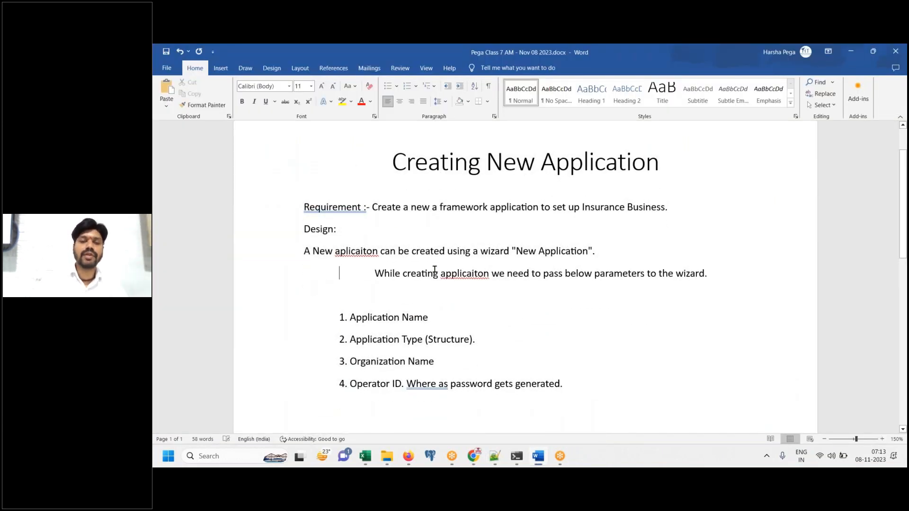
key("Delete")
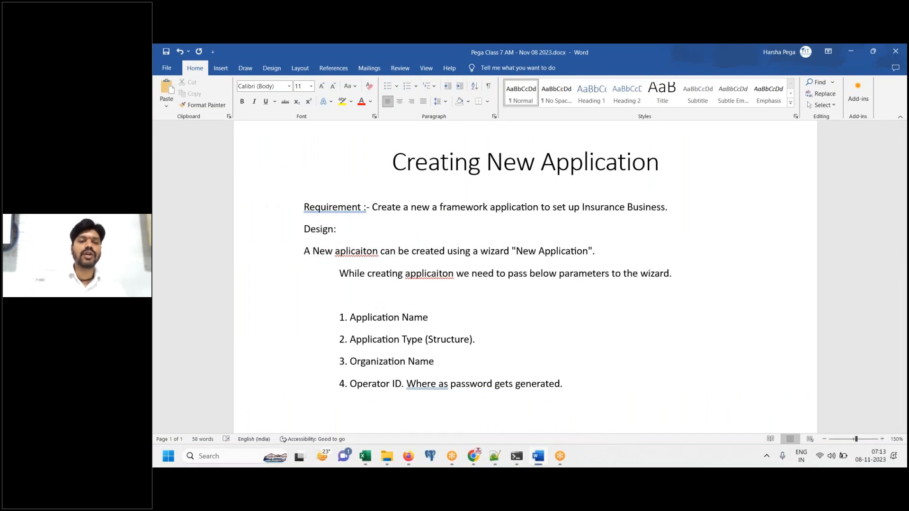
right_click(355, 251)
left_click(325, 262)
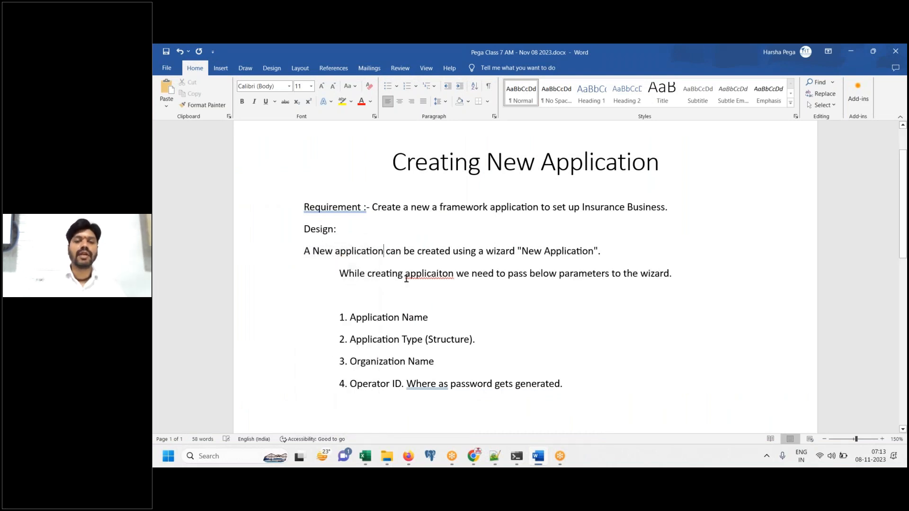
right_click(436, 269)
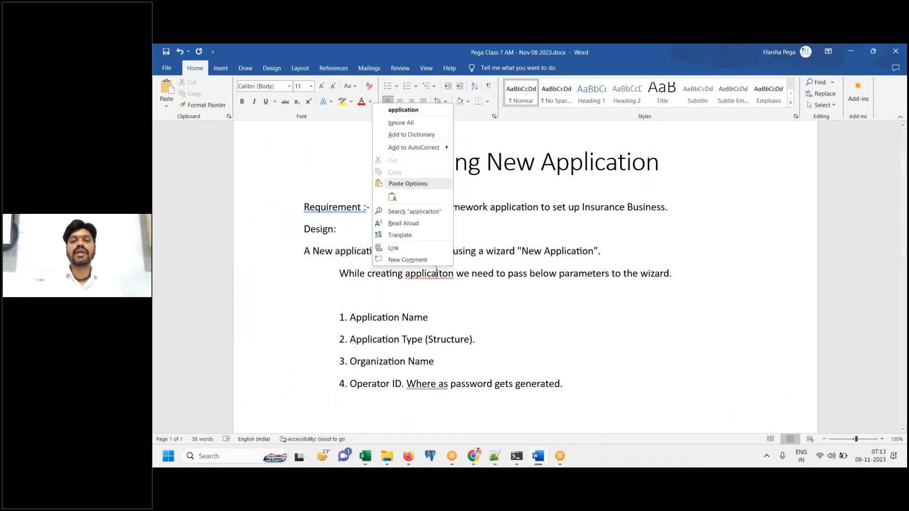
left_click(408, 107)
Remove the empty line and extra indent above the numbered parameter list
left_click_drag(293, 253, 570, 389)
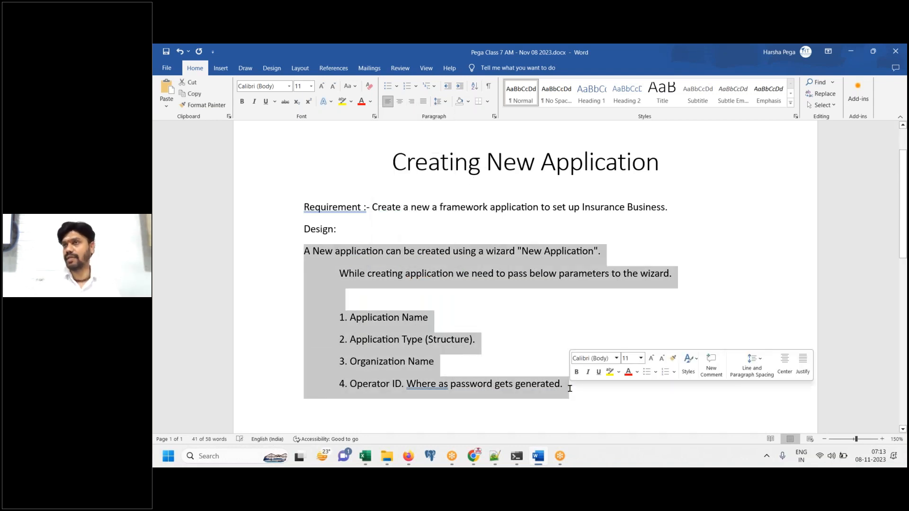
left_click_drag(680, 209, 476, 192)
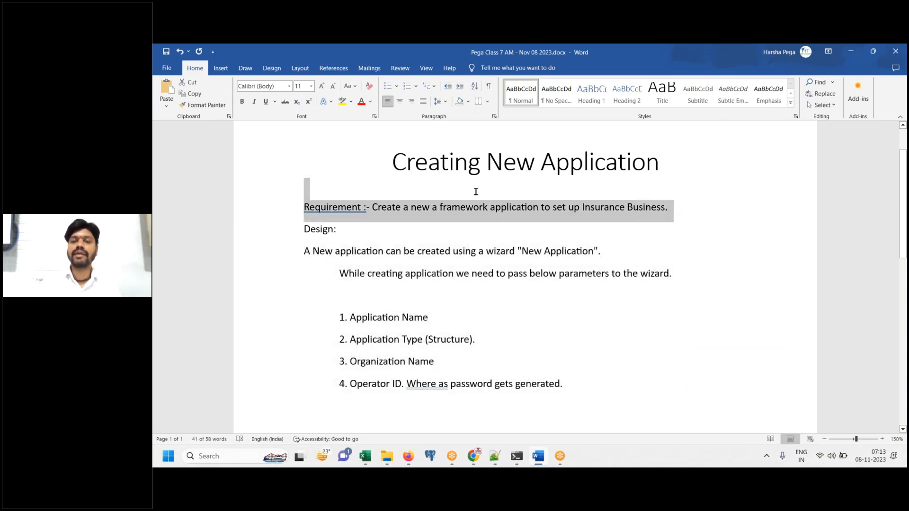
left_click_drag(364, 176, 361, 163)
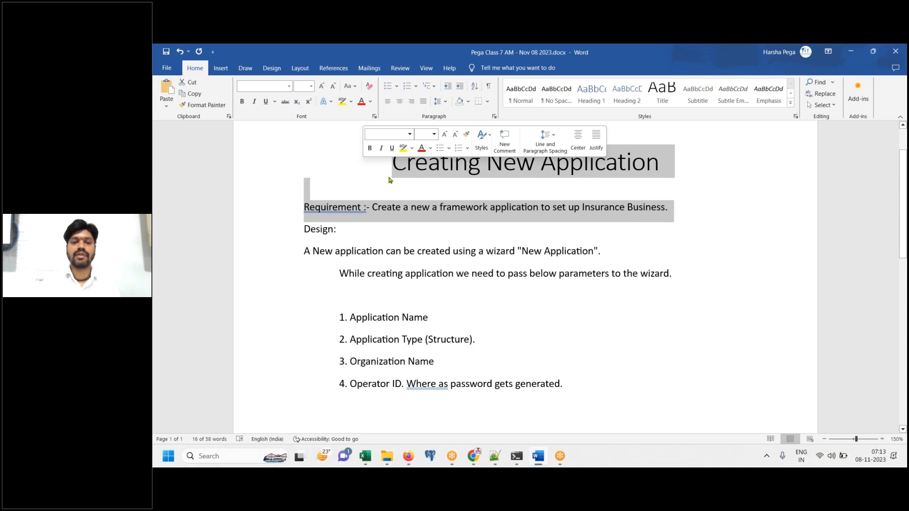
left_click(357, 263)
left_click(339, 288)
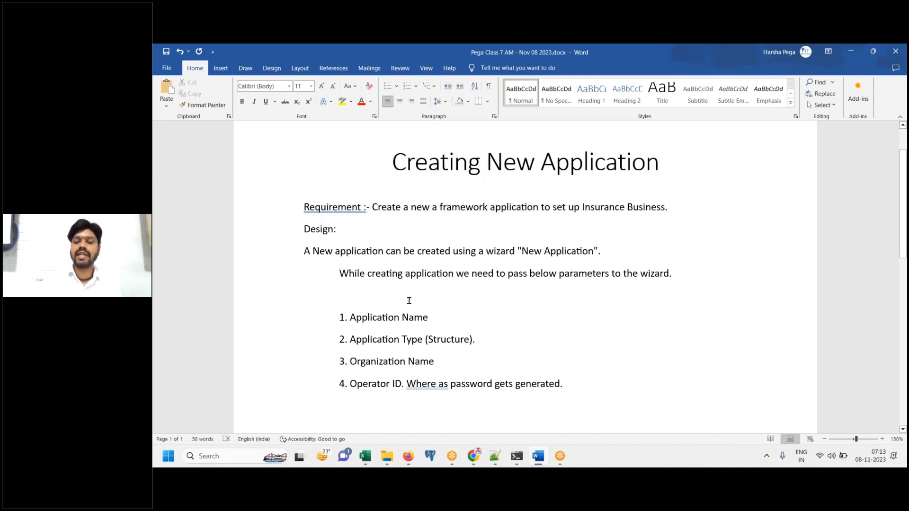
left_click(409, 301)
key("Delete")
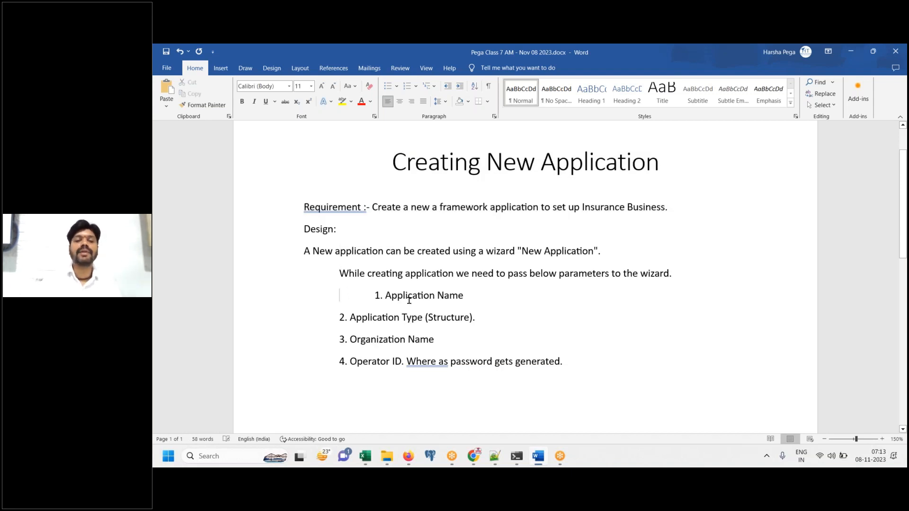
key("Delete")
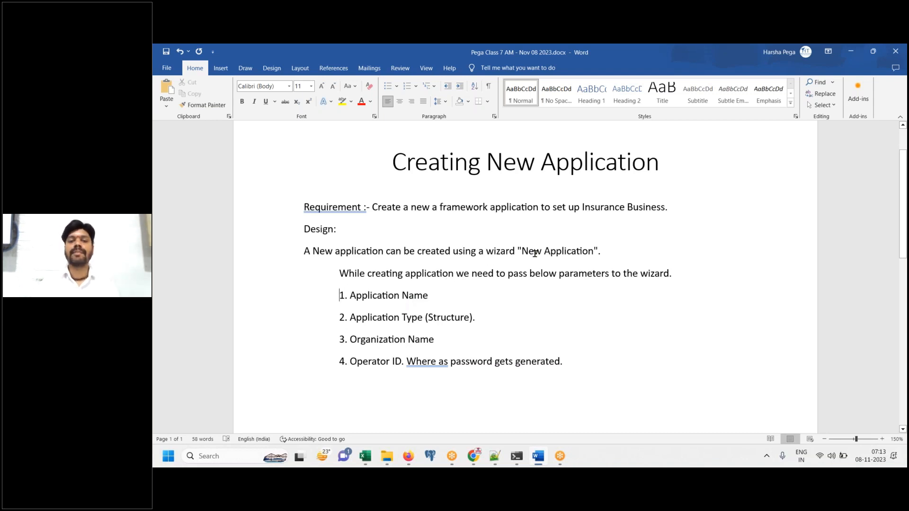
Move the 'While creating application' line to the left margin and add a line after item 4
left_click(339, 274)
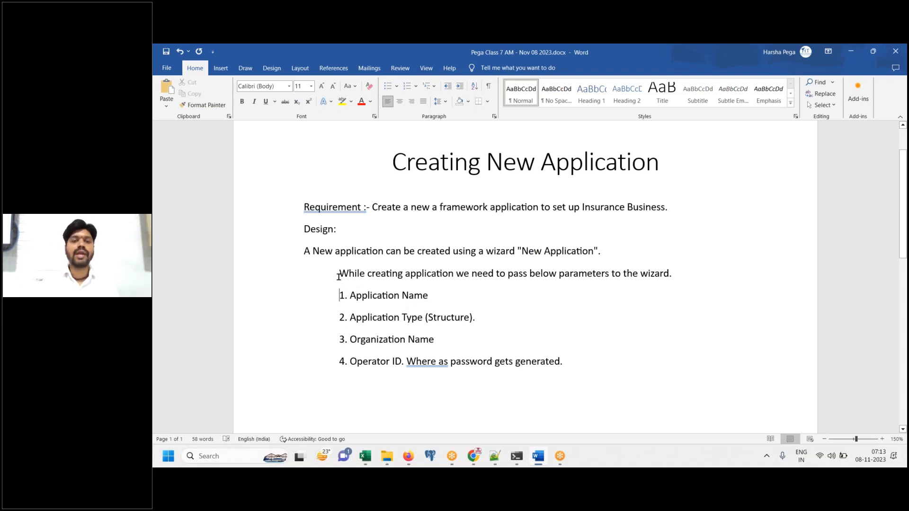
key("BackSpace")
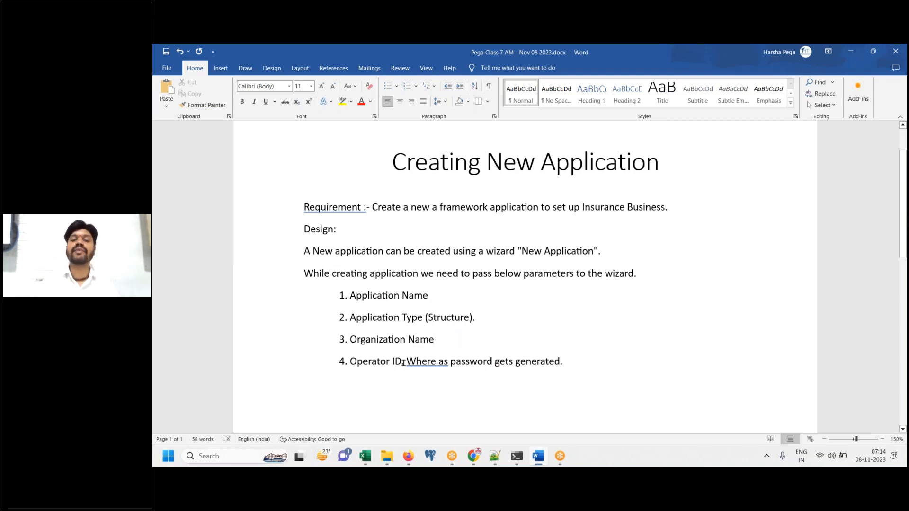
left_click_drag(402, 363, 346, 363)
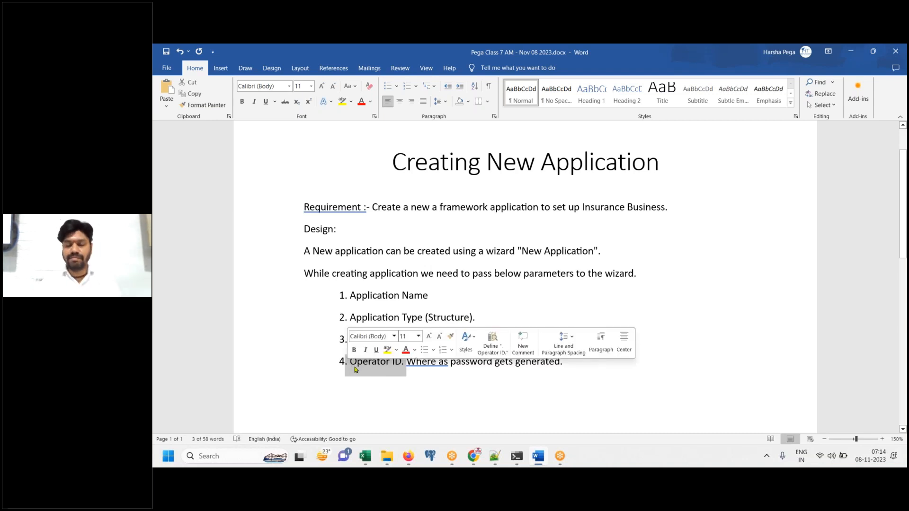
left_click(604, 361)
key("Down")
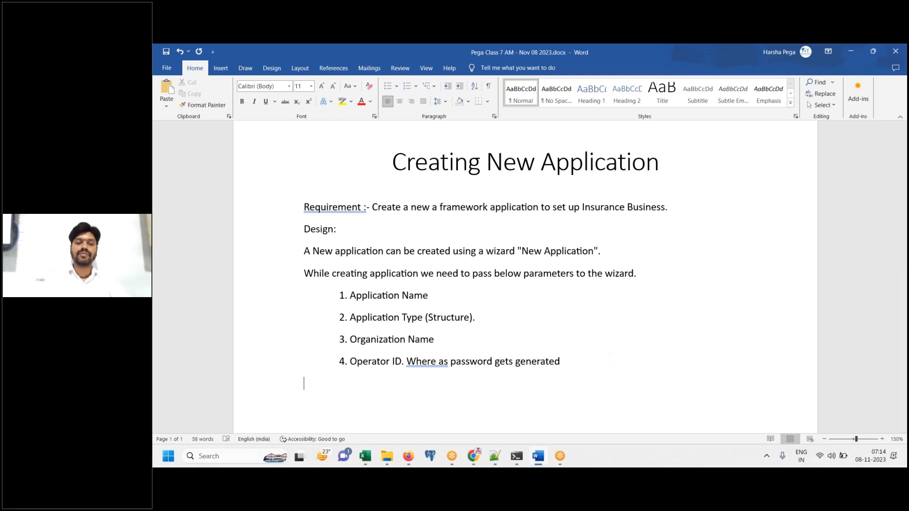
Log off from Pega Dev Studio through the operator menu
left_click(409, 461)
left_click(172, 418)
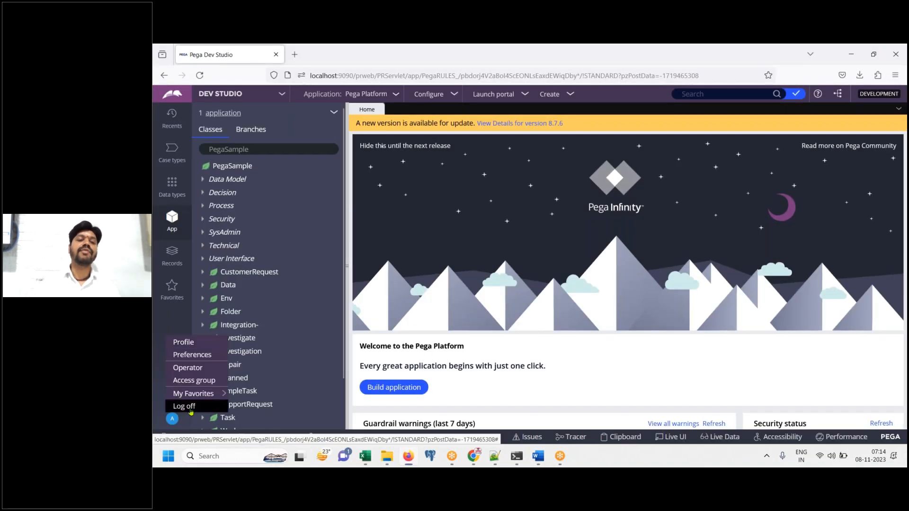
left_click(188, 407)
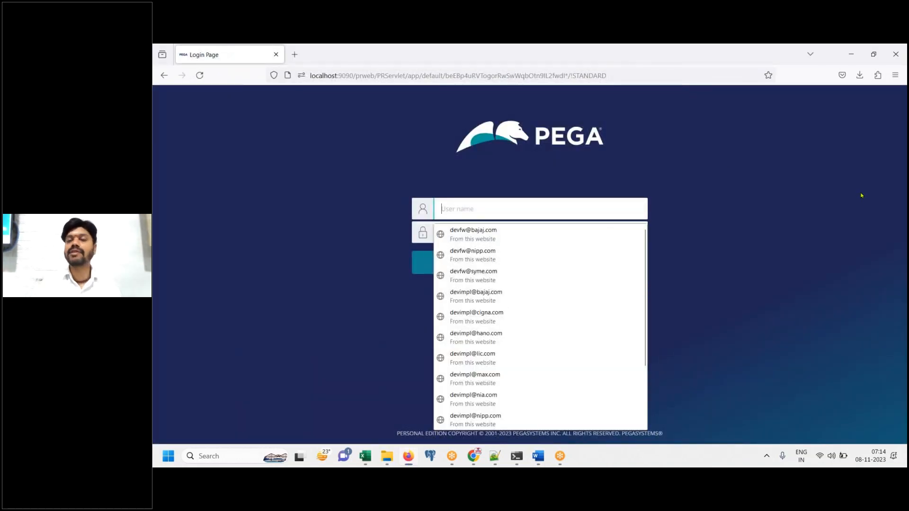
Fill the login page with the default administrator user name and password
left_click(861, 196)
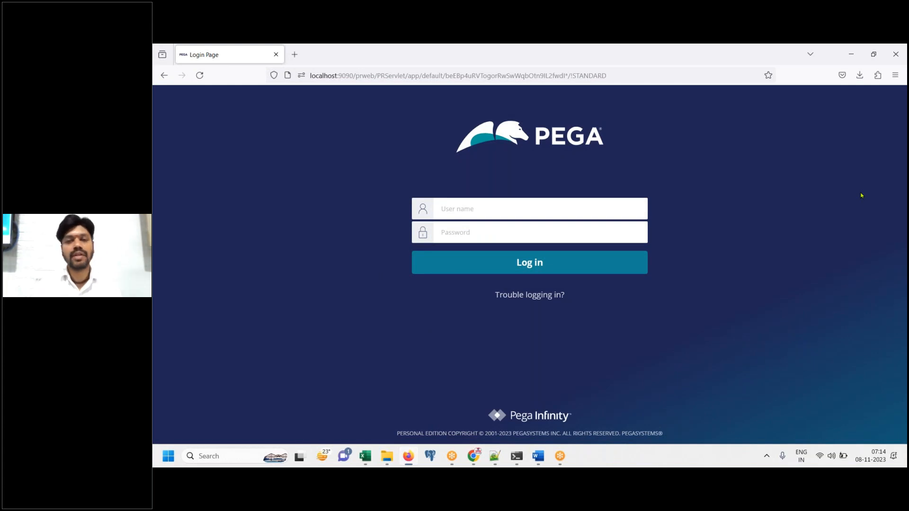
left_click(620, 205)
left_click(779, 221)
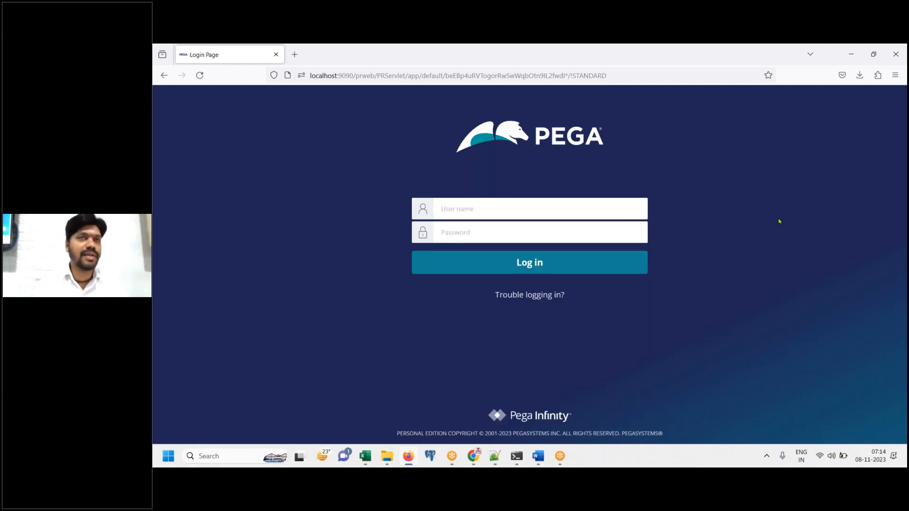
left_click(624, 208)
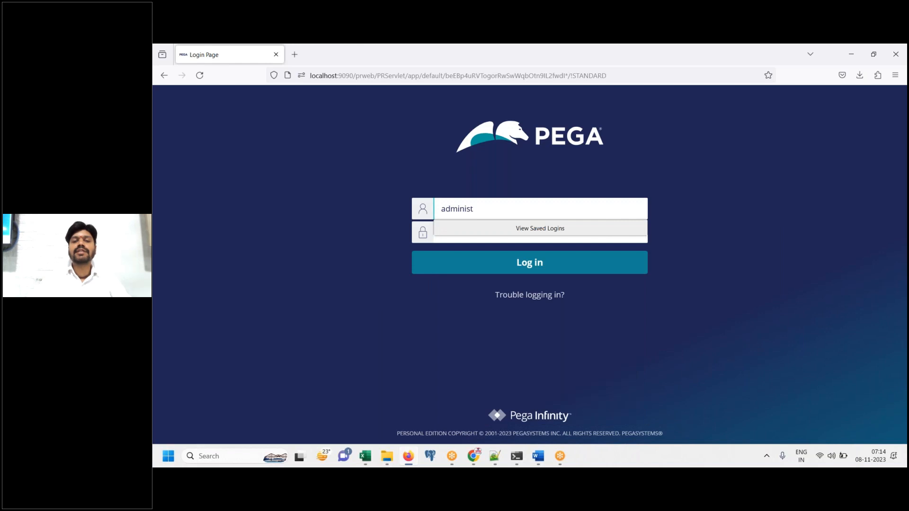
key("Tab")
type("install")
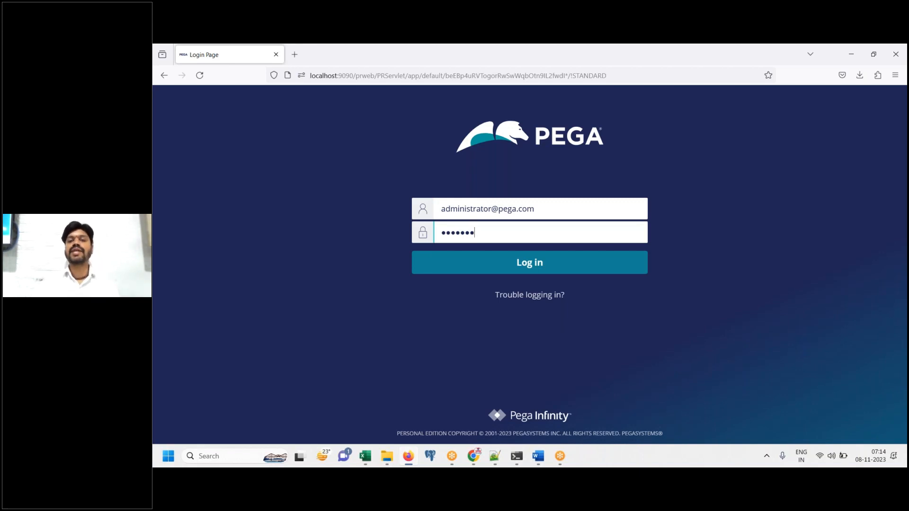
Add the note 'Login to pega using default credentials.' with UN and PW lines for the administrator credentials
left_click(538, 457)
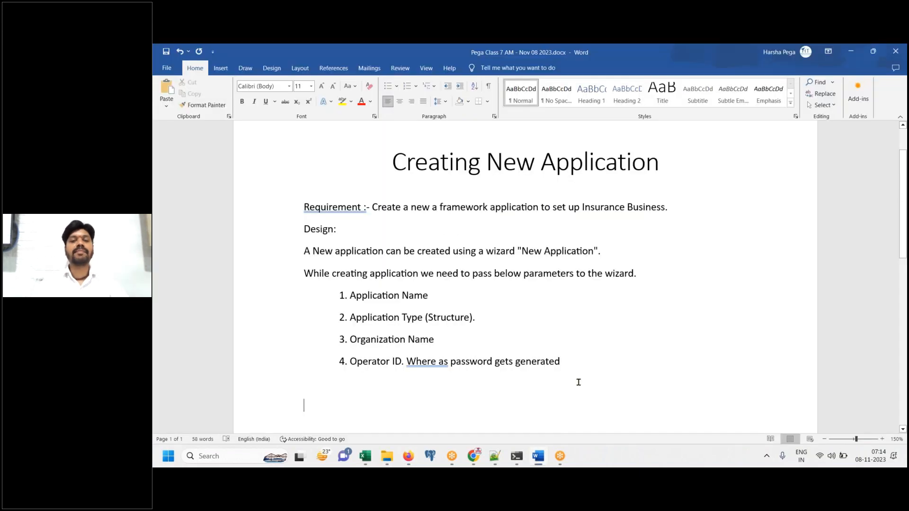
scroll(608, 294, "down", 5)
left_click(549, 146)
type("Login to pega usng")
key("BackSpace")
type("ing default credentials")
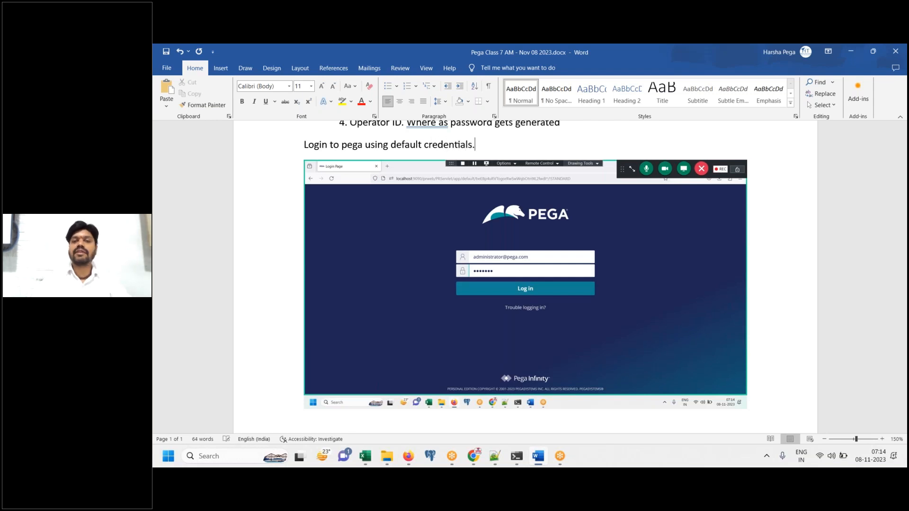
type(".")
key("Return")
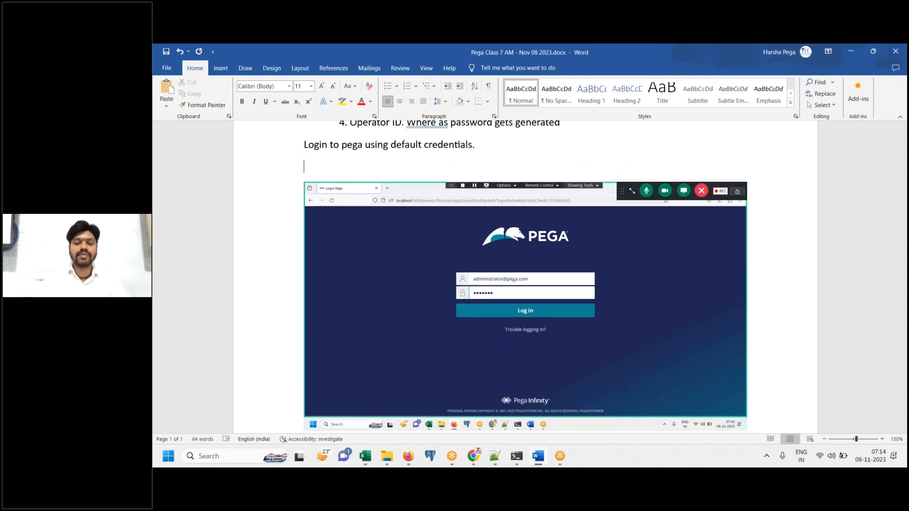
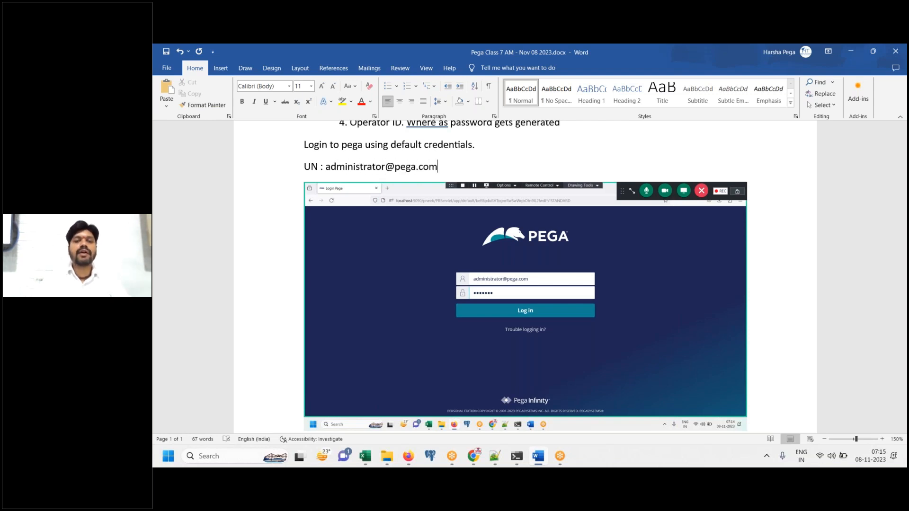
key("Return")
type("PW ")
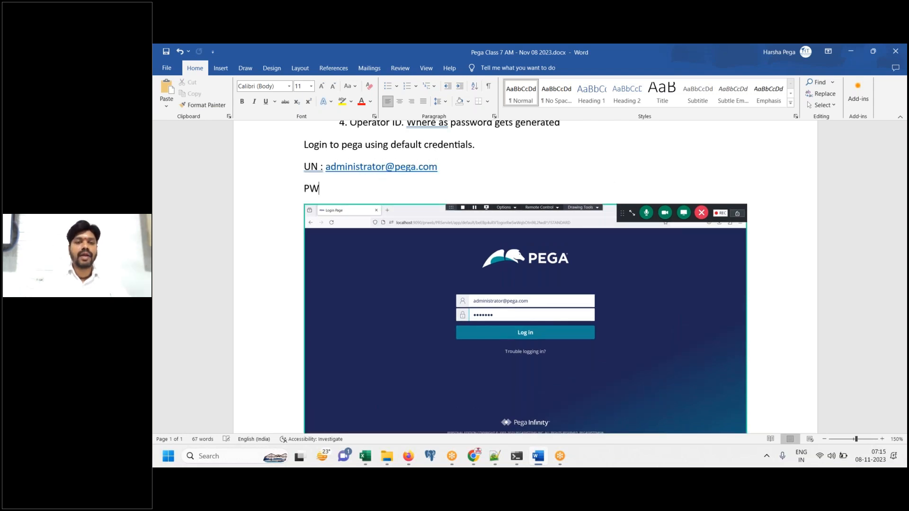
type(": install")
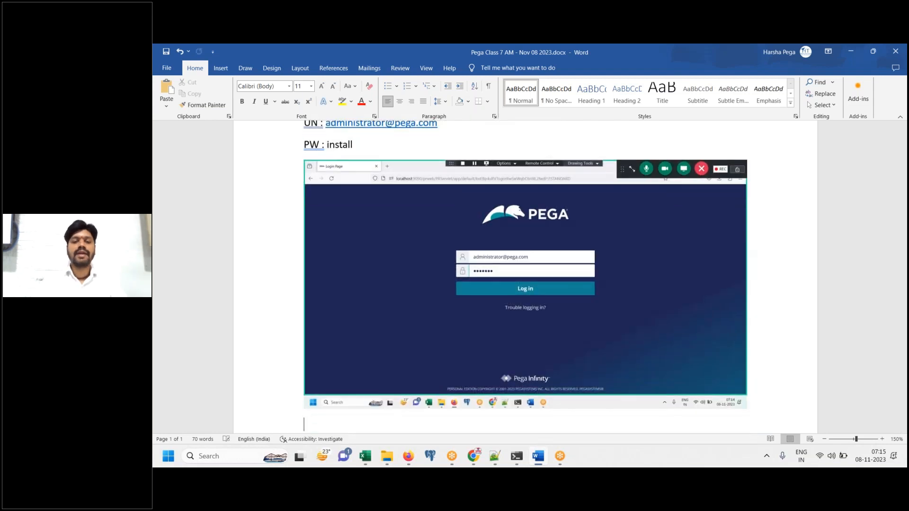
left_click(408, 455)
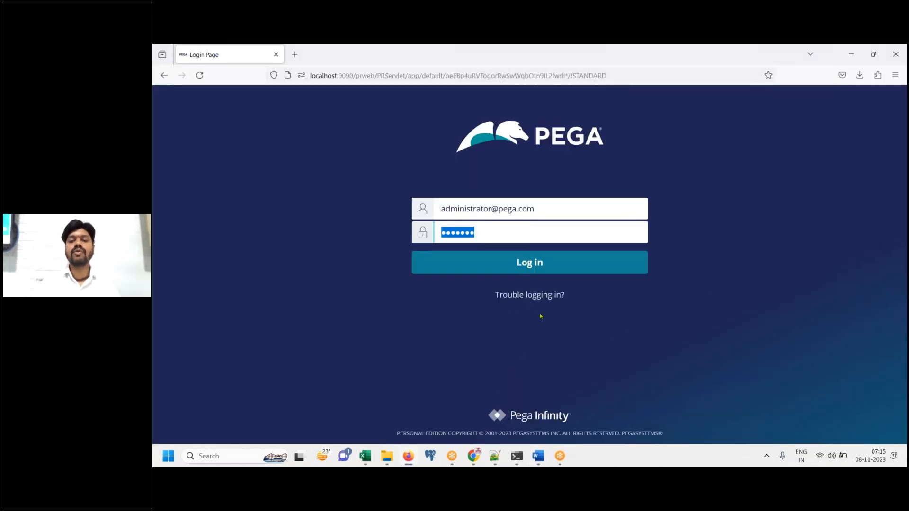
Log in to Dev Studio as administrator, then undo the last change in the Word notes
left_click(552, 272)
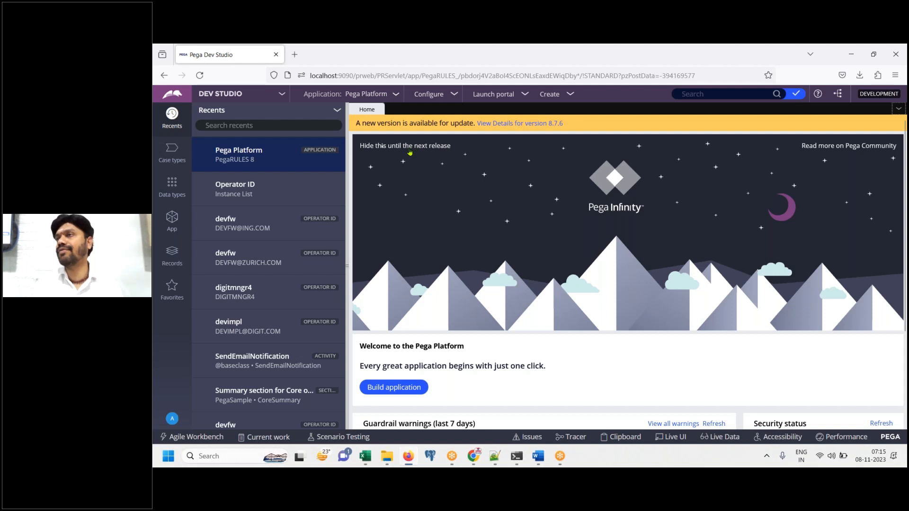
left_click(545, 454)
key("ctrl+z")
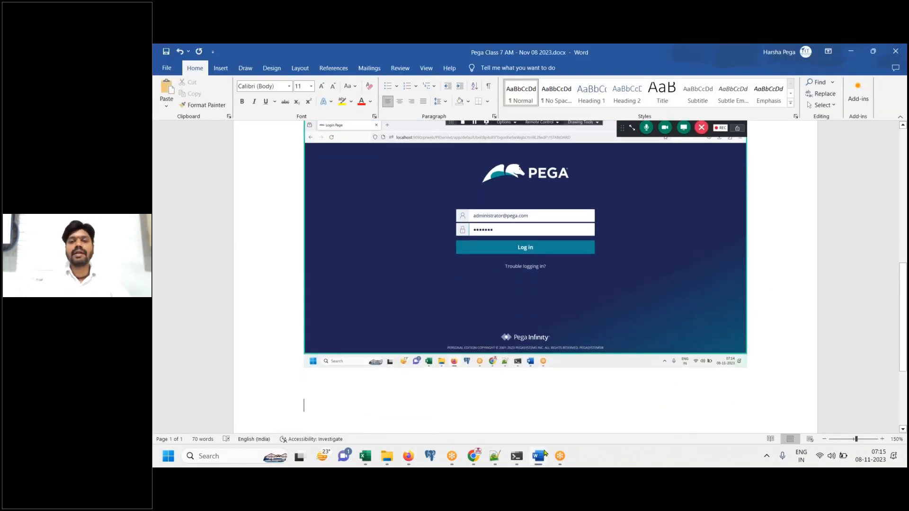
Paste the Dev Studio home screenshot and caption it 'Click on application menu --> New Application, it will open the new application wizard.'
key("ctrl+v")
key("Return")
type("Click on applicaito")
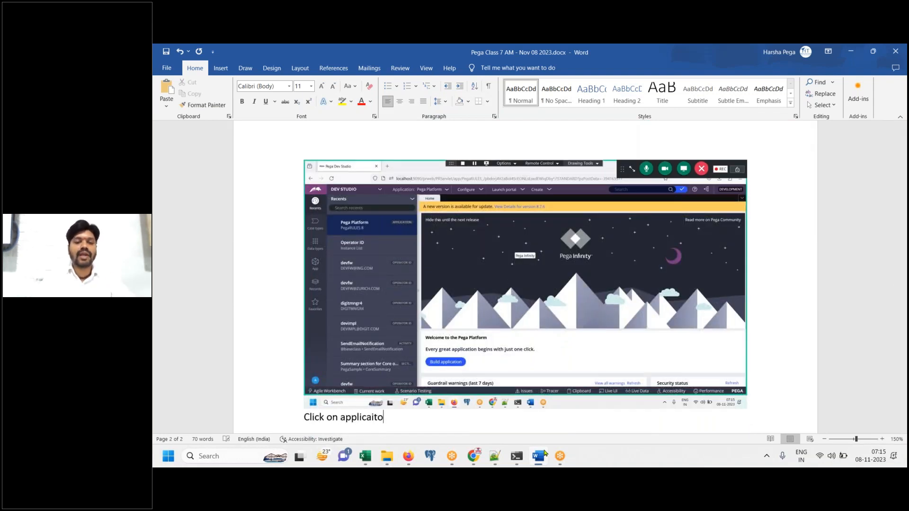
key("BackSpace")
key("BackSpace")
key("BackSpace")
key("BackSpace")
type("tion menu --> New Application , it will open")
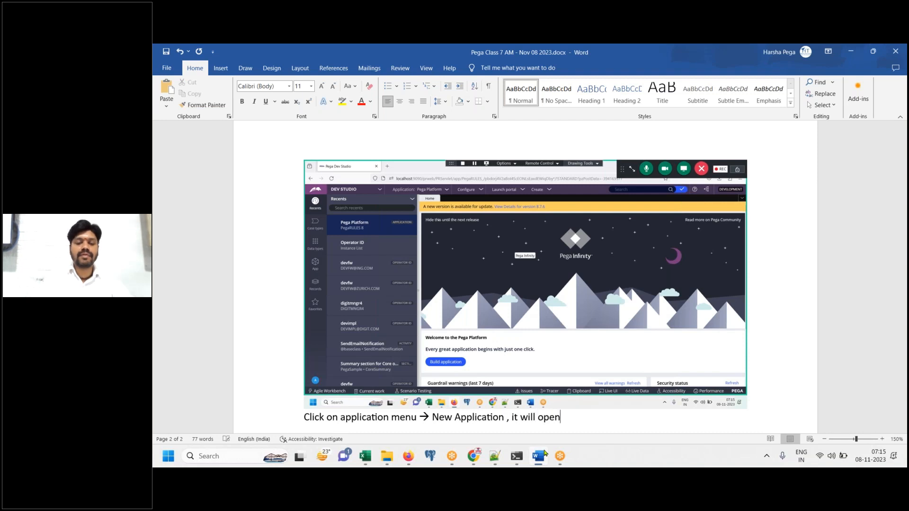
type(" the new aplplication")
type(" wizard.")
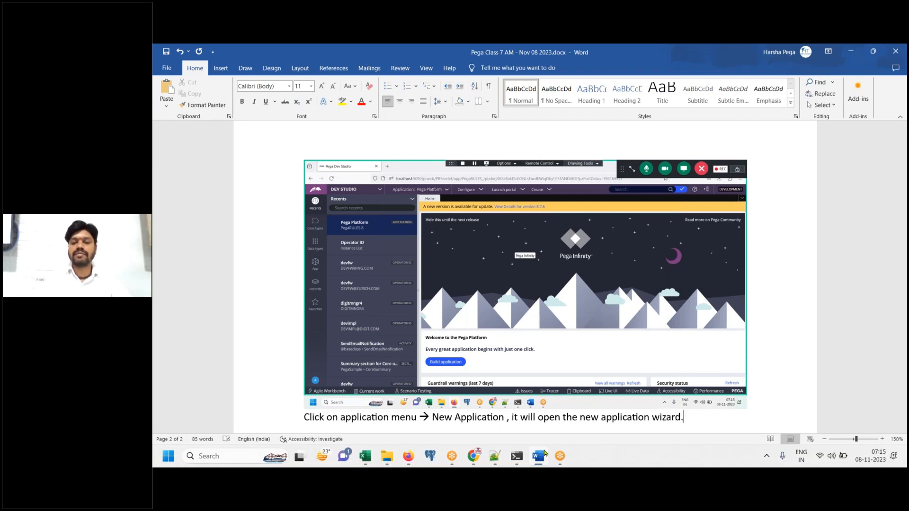
key("Return")
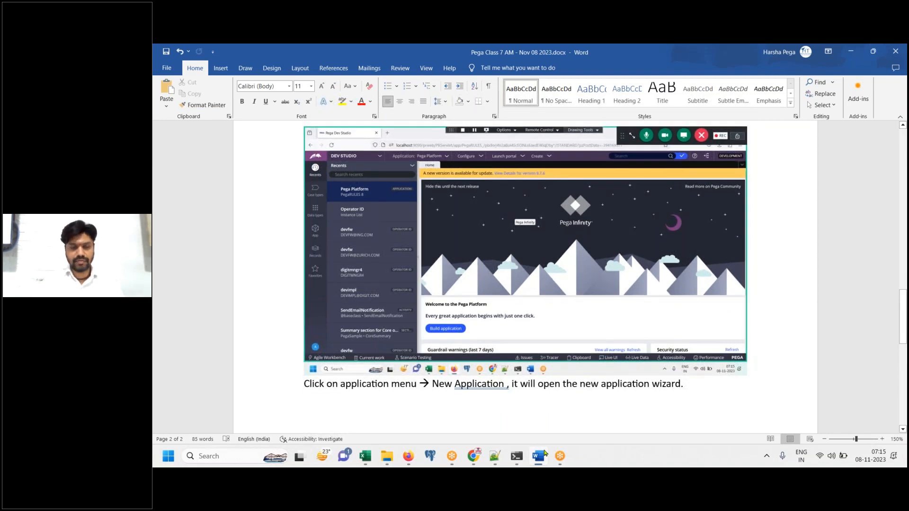
left_click(538, 456)
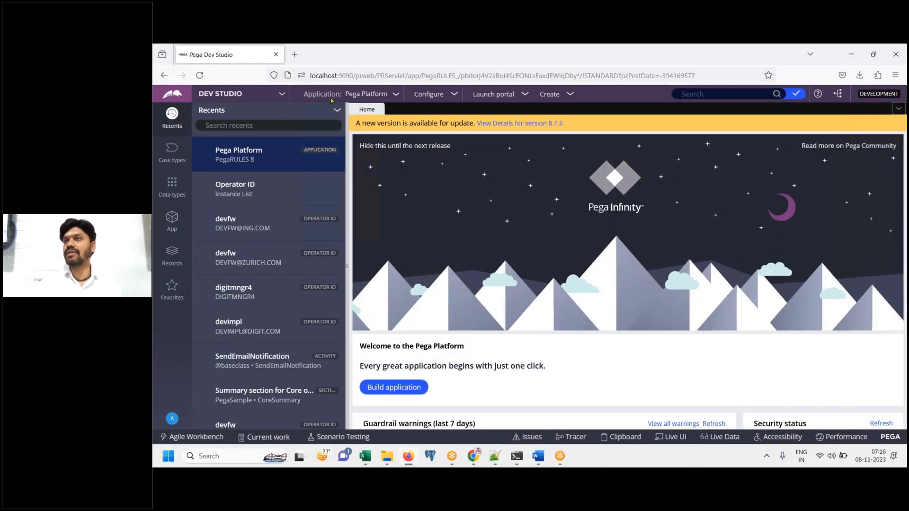
Show the Application: Pega Platform menu with New Application, then return to Word
left_click(397, 97)
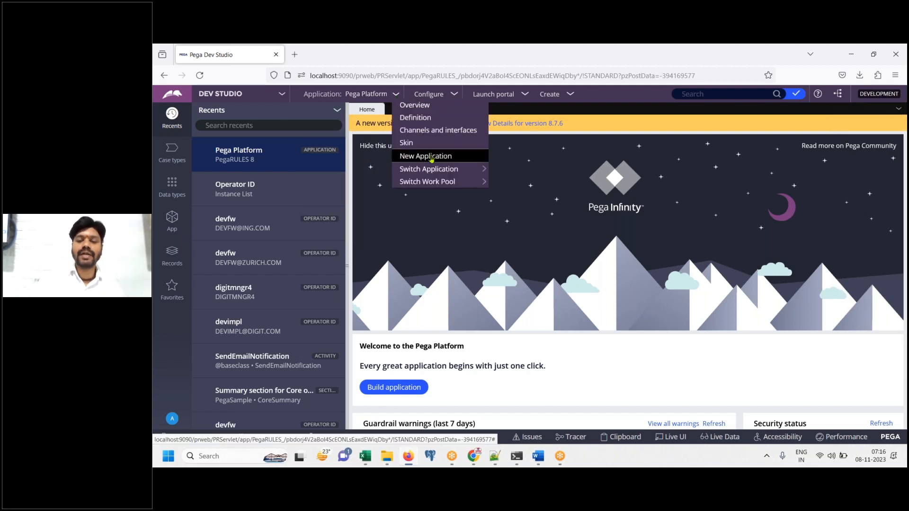
left_click(538, 458)
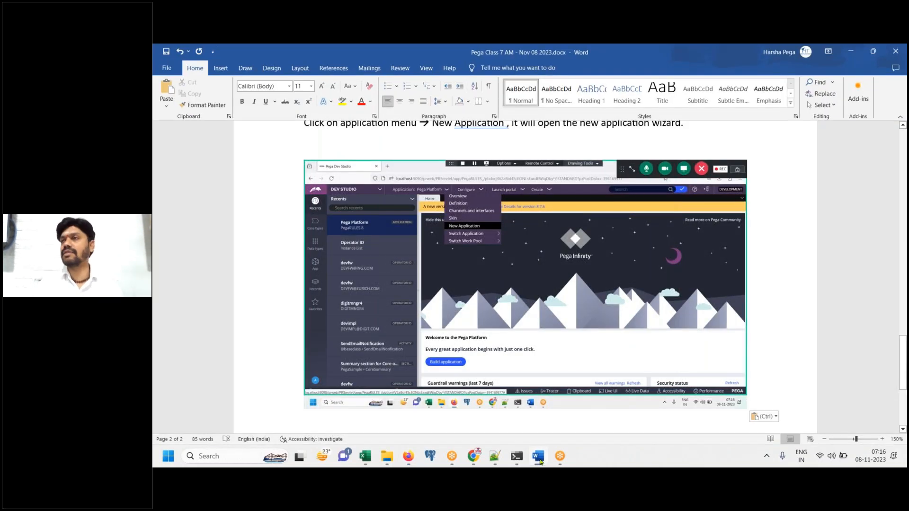
Choose New Application and scroll the wizard's application-type tiles back to the top
left_click(408, 455)
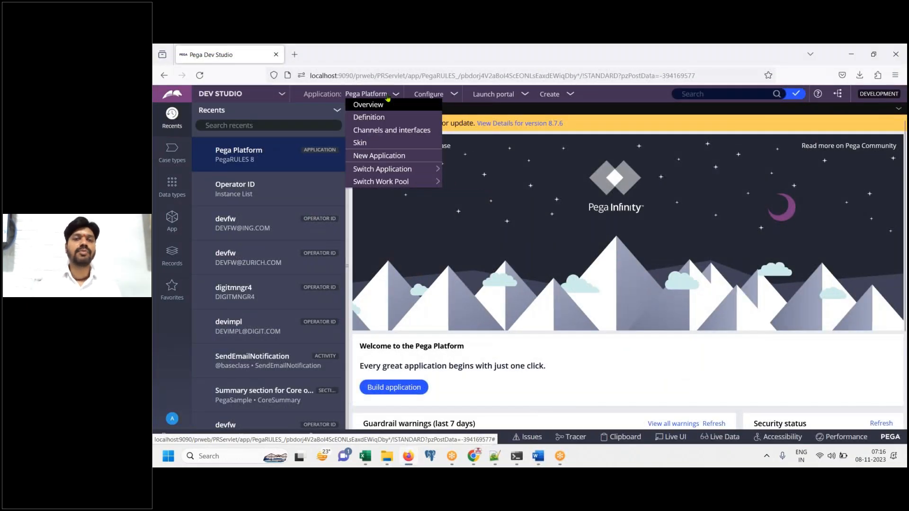
left_click(387, 160)
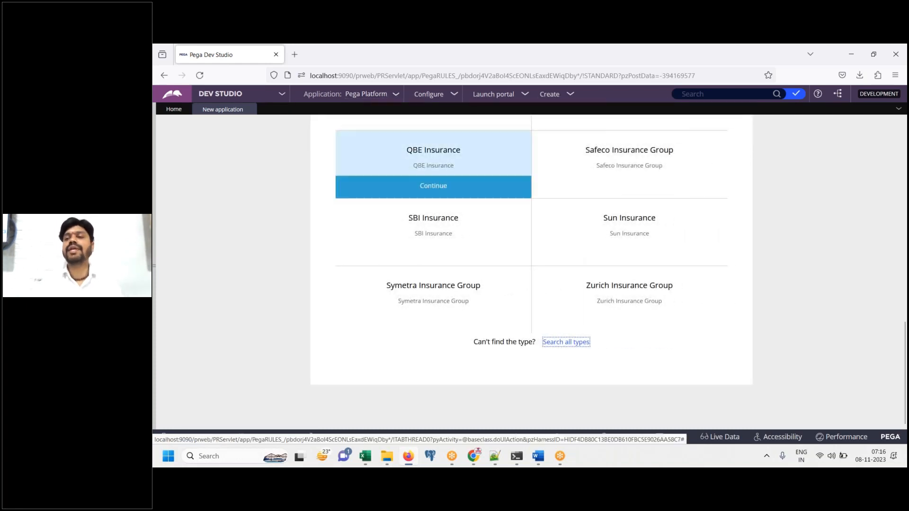
scroll(904, 151, "up", 5)
scroll(904, 150, "up", 5)
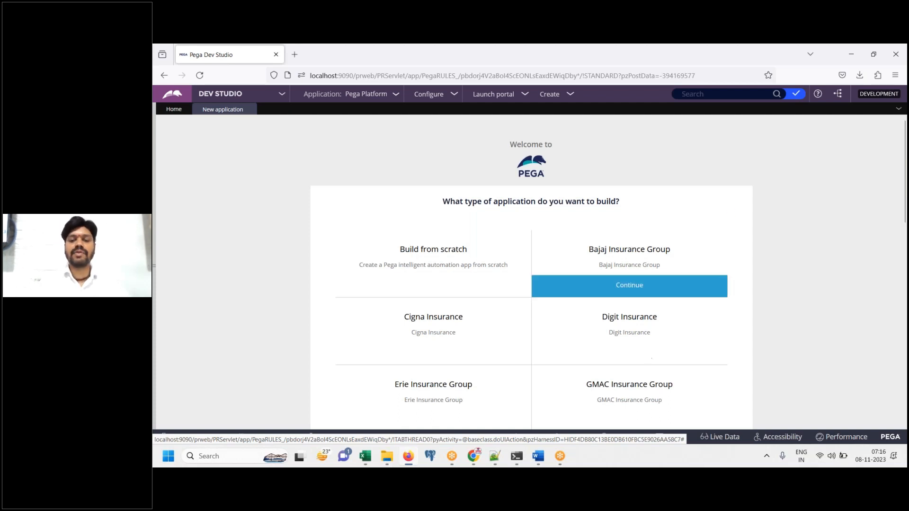
Paste the wizard screenshot and note 'Build from scratch means, create your application on top of Pega Platform application.'
left_click(537, 457)
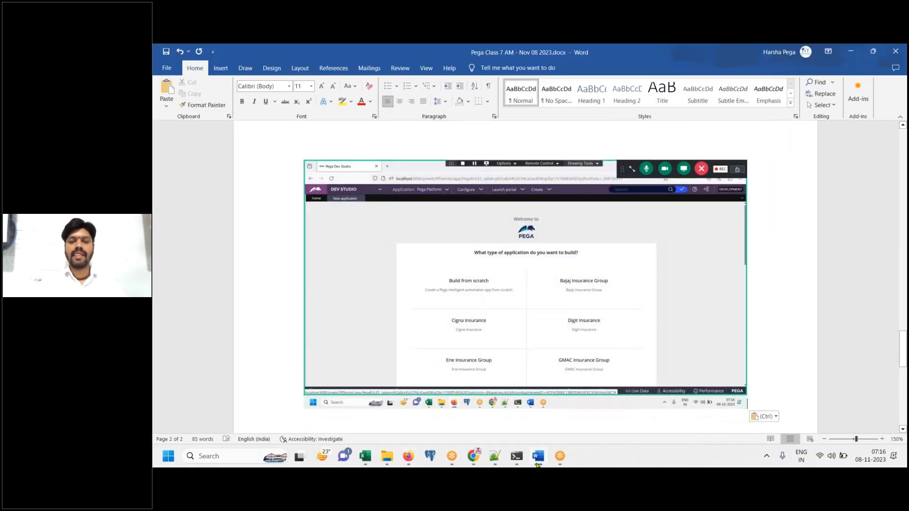
left_click(537, 457)
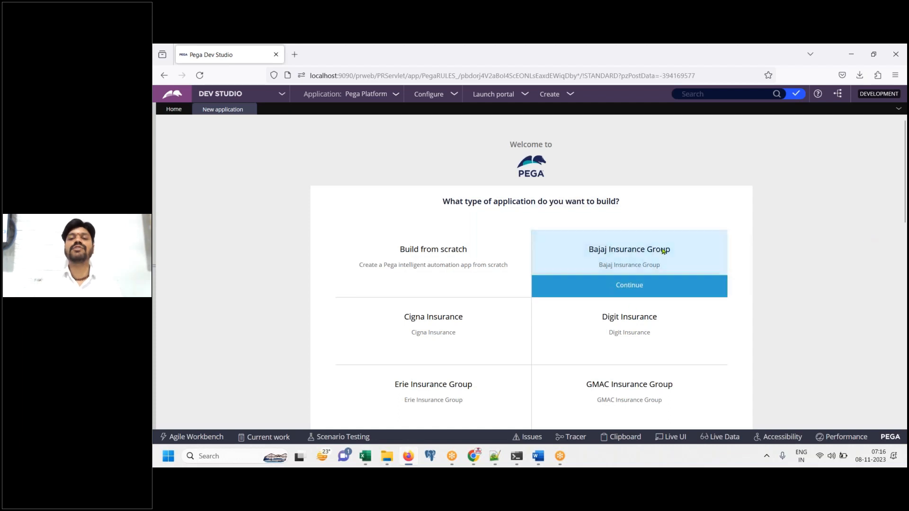
mouse_move(445, 262)
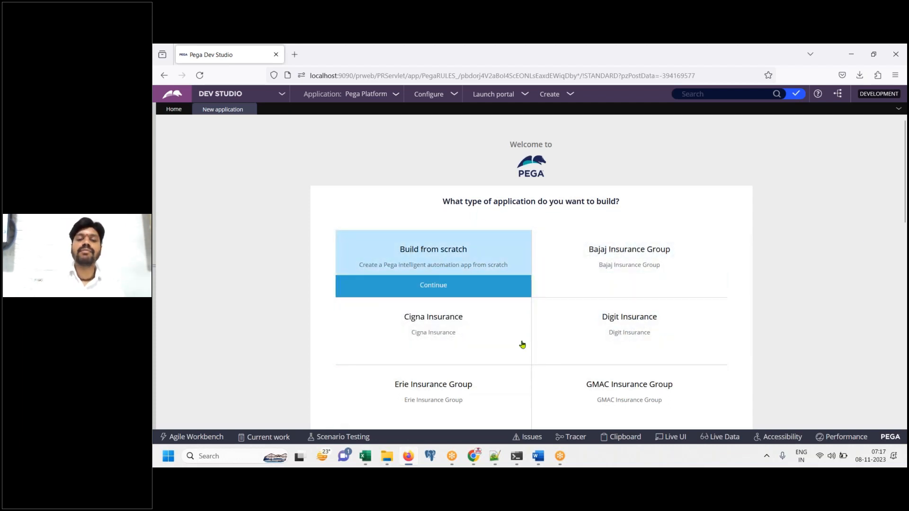
left_click(539, 456)
key("ctrl+v")
type("Build from s")
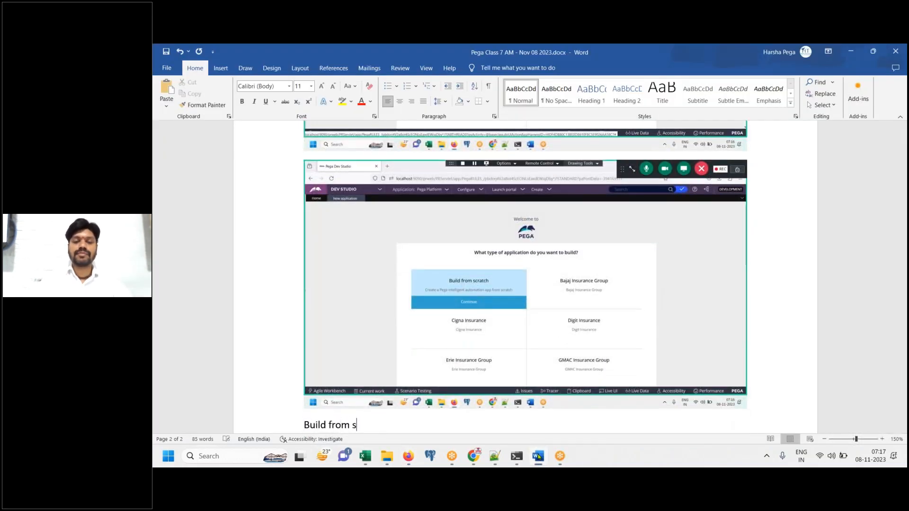
type("cratch means, create your application on top of Pega Platform application”")
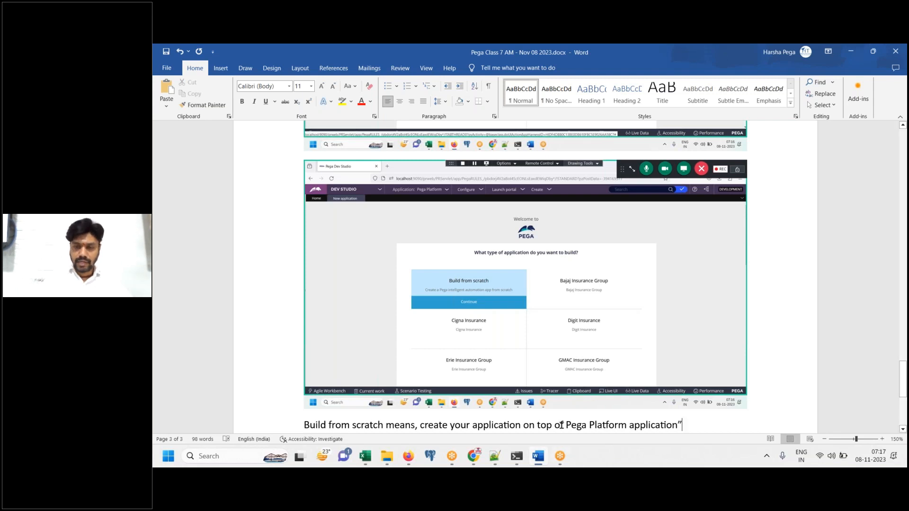
key("Return")
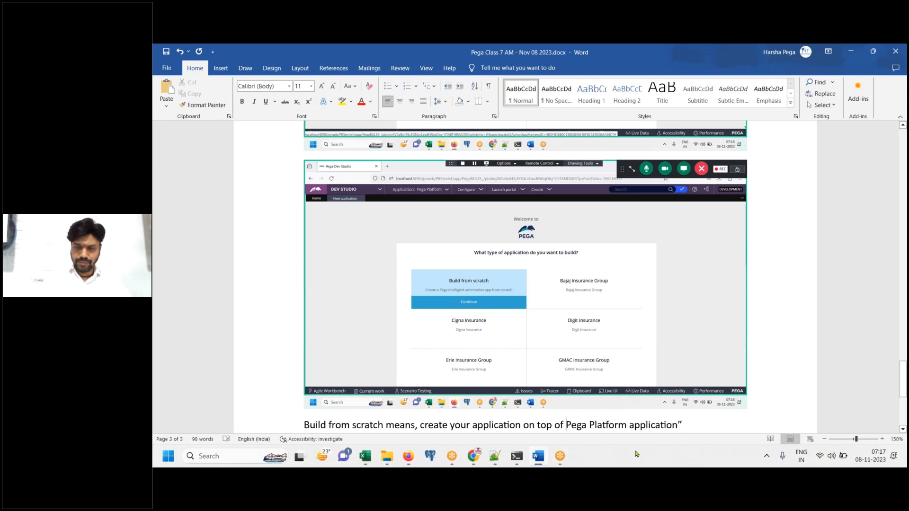
type("\"")
left_click(711, 425)
type(".")
key("Return")
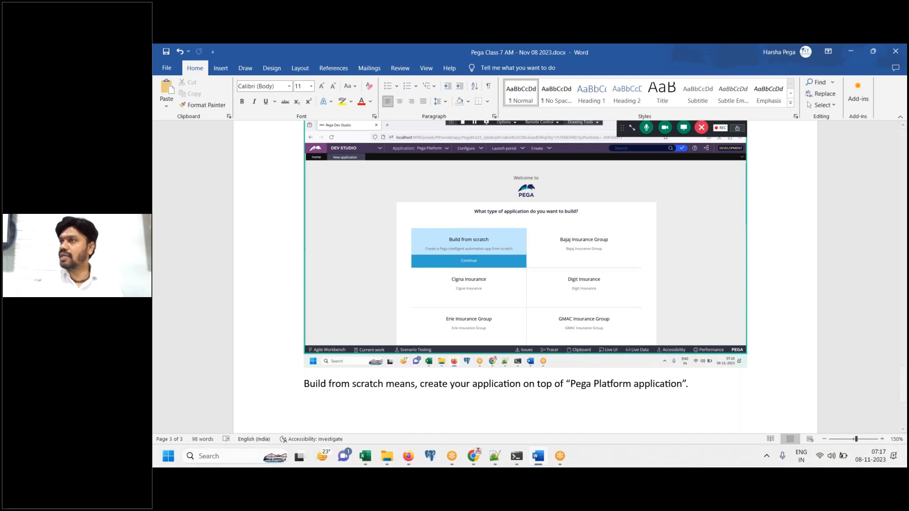
left_click(538, 457)
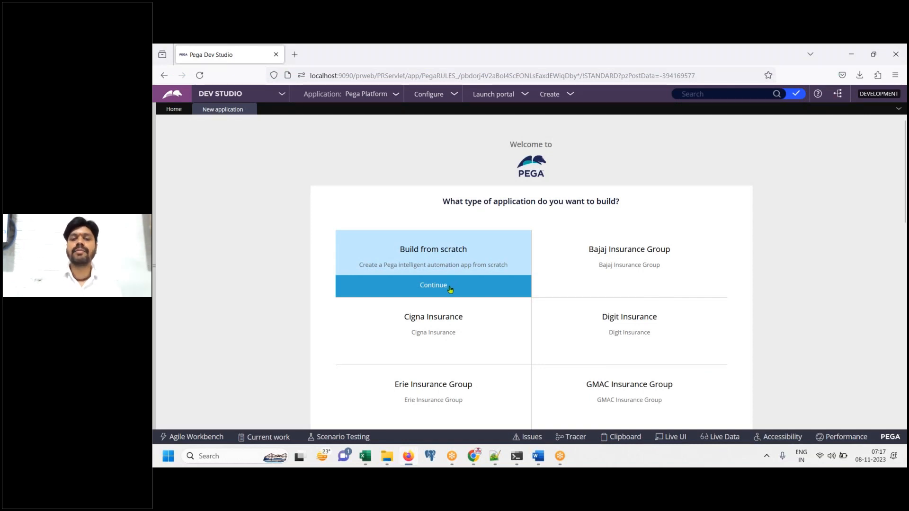
Note 'Click on Build from scratch' in Word, then continue with Build from scratch in Dev Studio
left_click(539, 456)
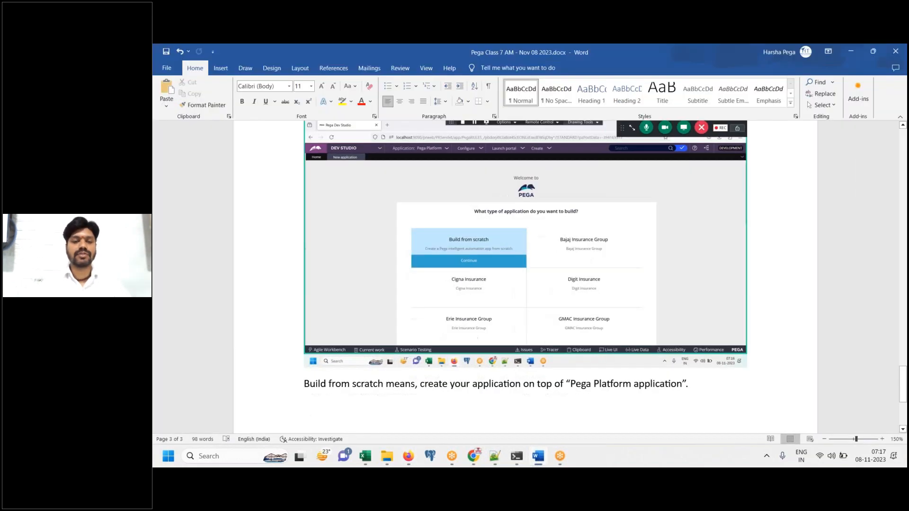
type("Click on ")
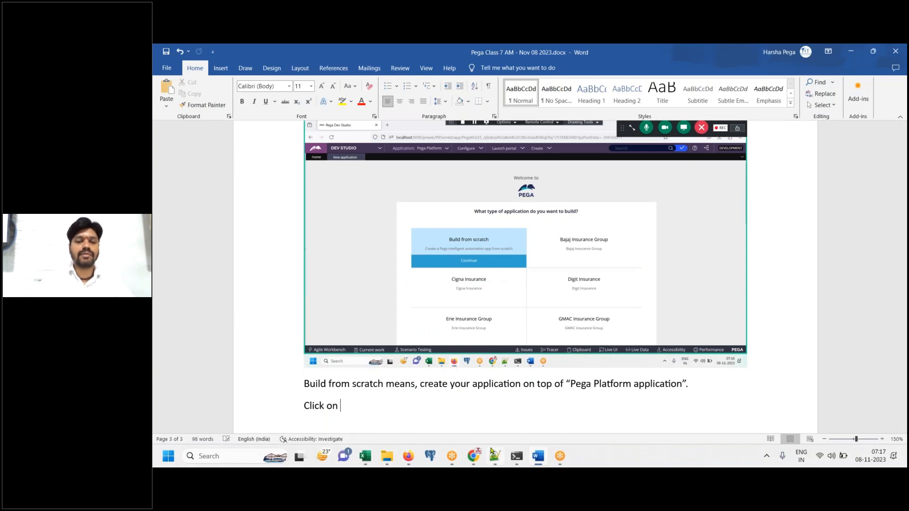
type("Build fro")
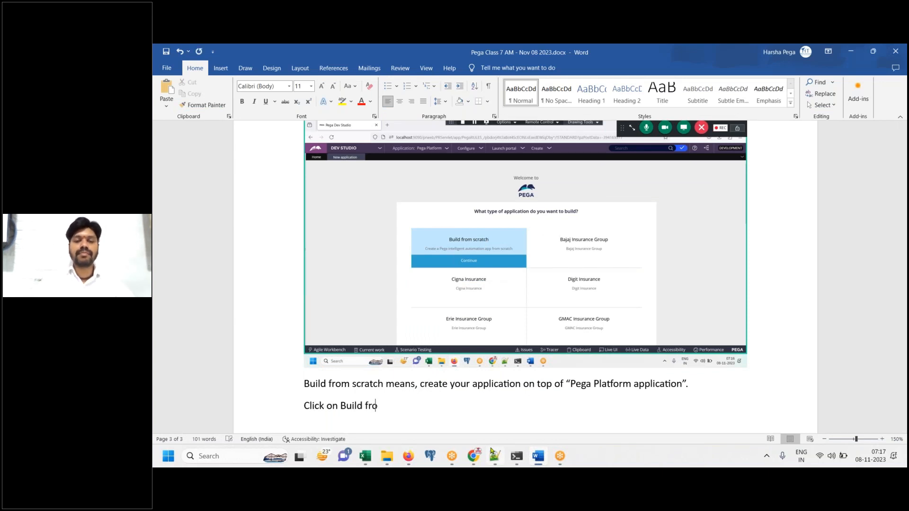
type("m scratch")
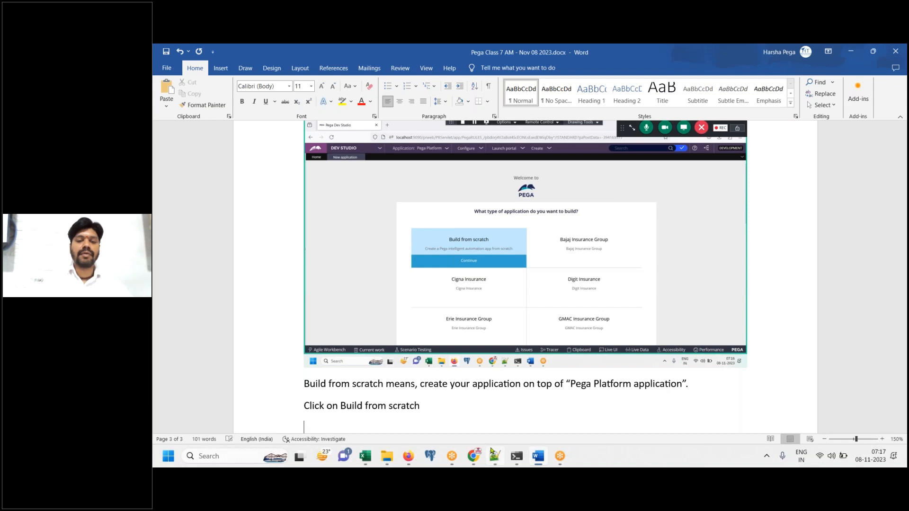
left_click(408, 456)
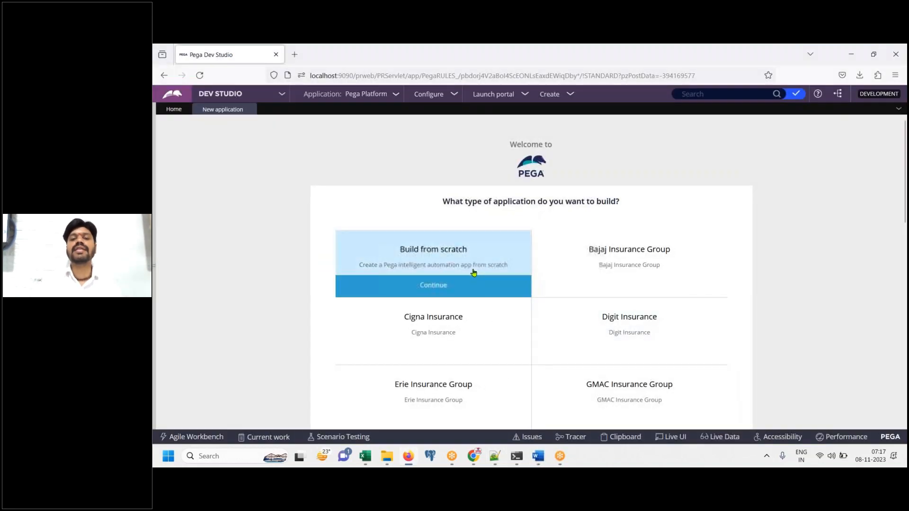
left_click(443, 284)
left_click_drag(905, 193, 905, 233)
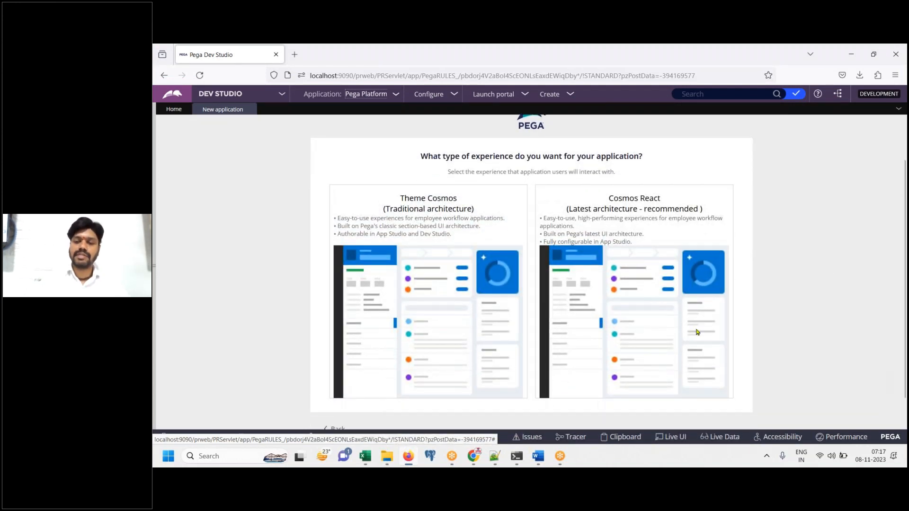
left_click(538, 465)
scroll(521, 261, "down", 5)
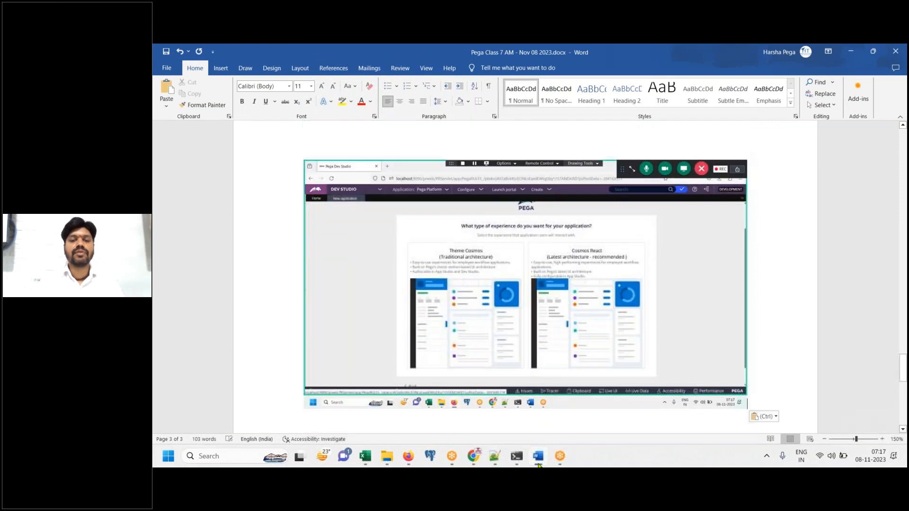
left_click(408, 456)
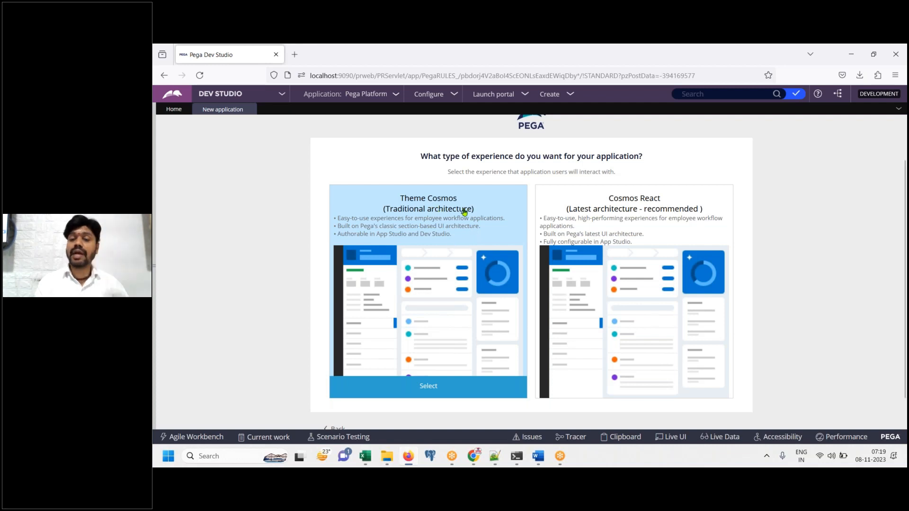
Paste the Theme Cosmos screenshot captioned 'Click on Traditional Architecture option', correcting the misspelled Traditional
left_click(539, 457)
key("ctrl+v")
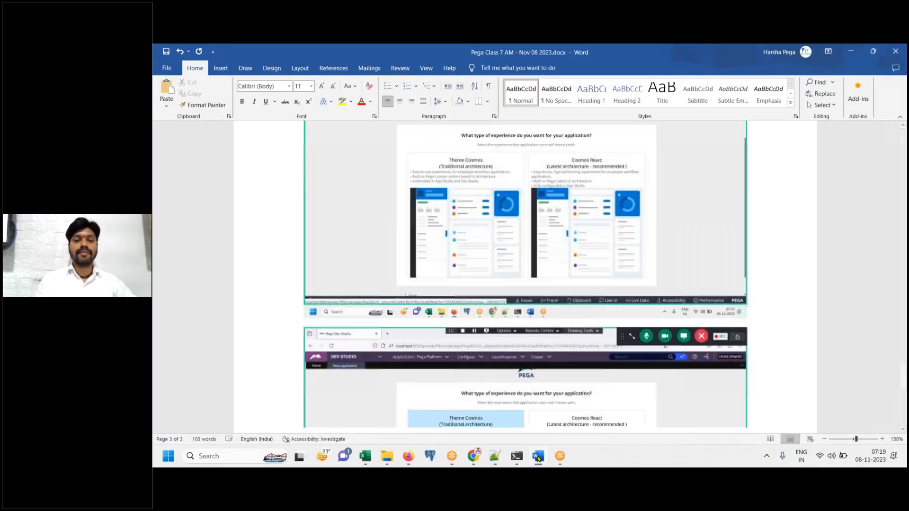
key("Return")
type("Click on T")
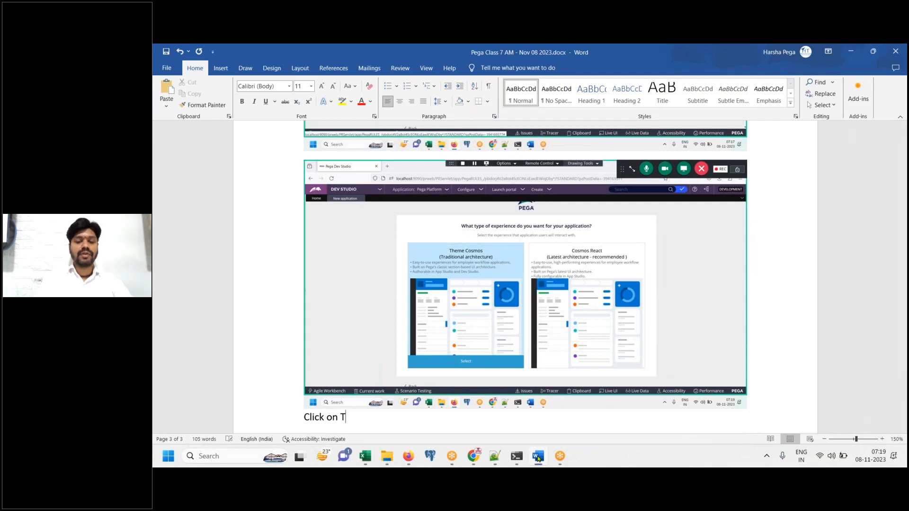
type("reditional A")
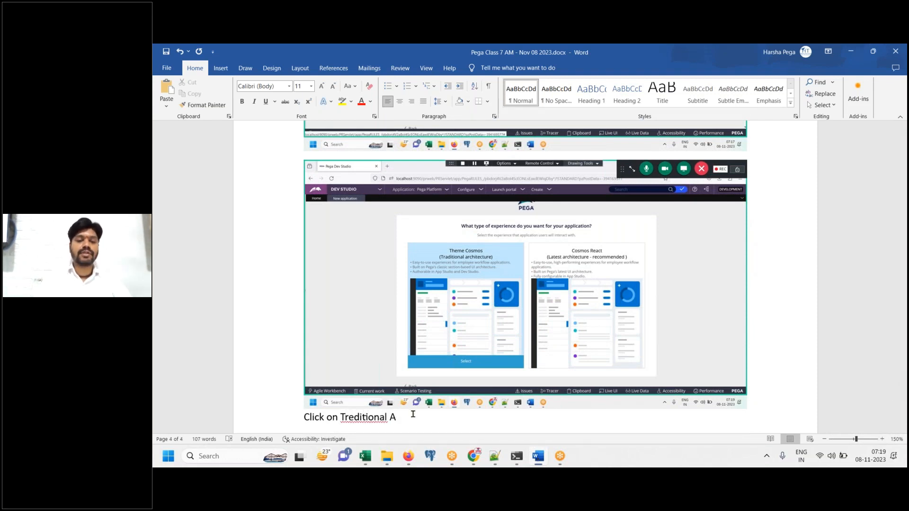
right_click(365, 417)
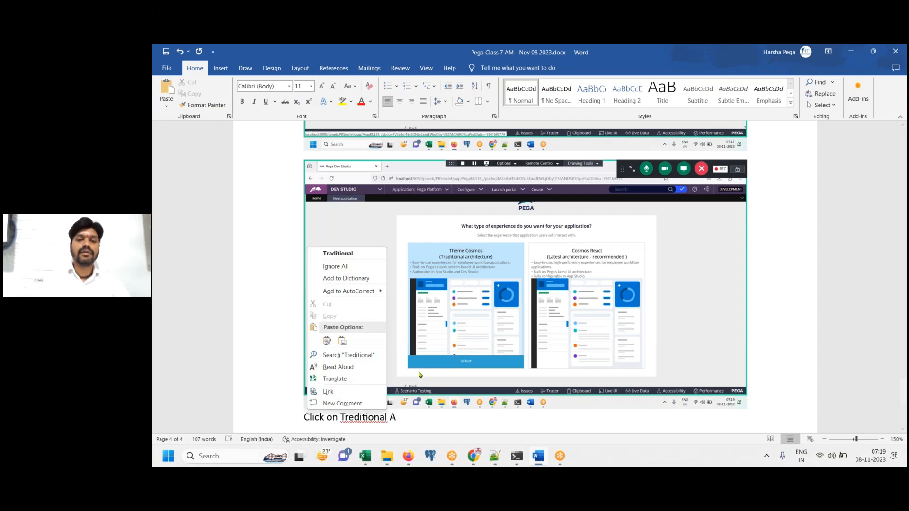
left_click(343, 254)
type("rchitecture ot=")
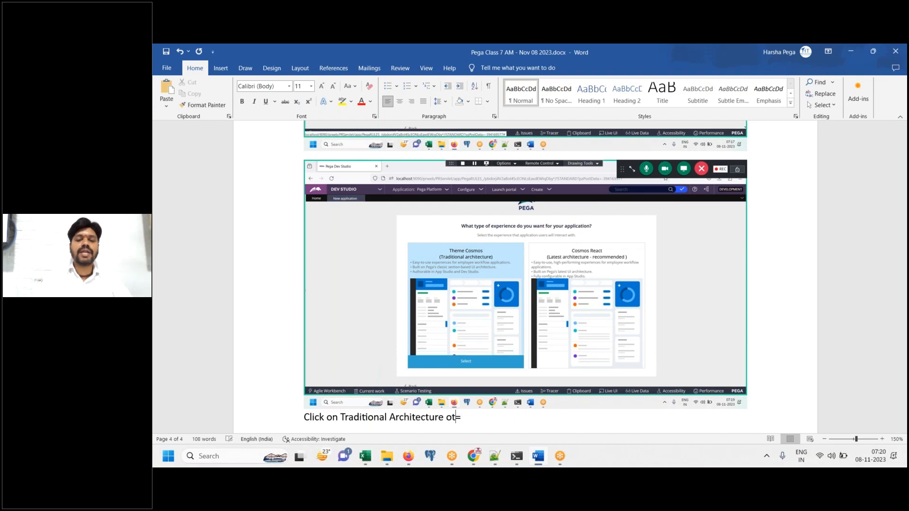
key("BackSpace")
key("BackSpace")
type("ption")
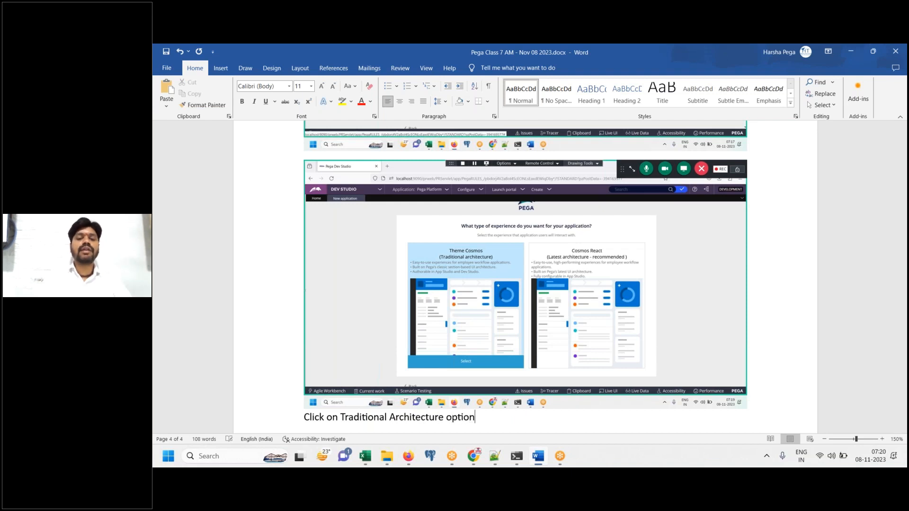
key("Return")
key("alt+Tab")
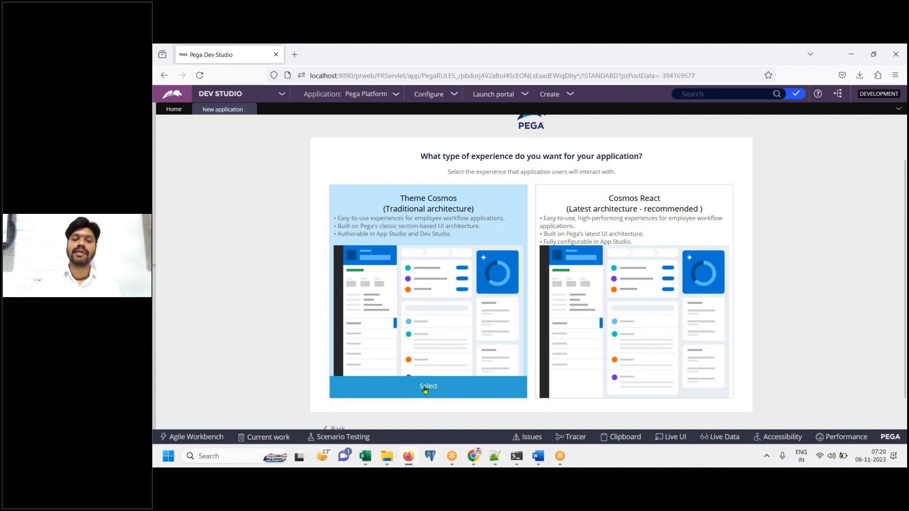
Choose the Theme Cosmos traditional experience and paste the Name your application screenshot into Word
left_click(434, 251)
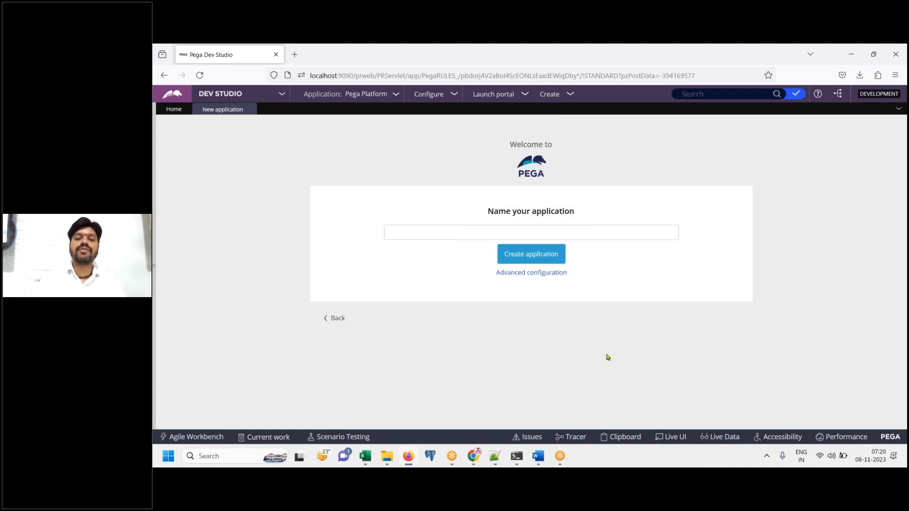
left_click(540, 459)
key("ctrl+v")
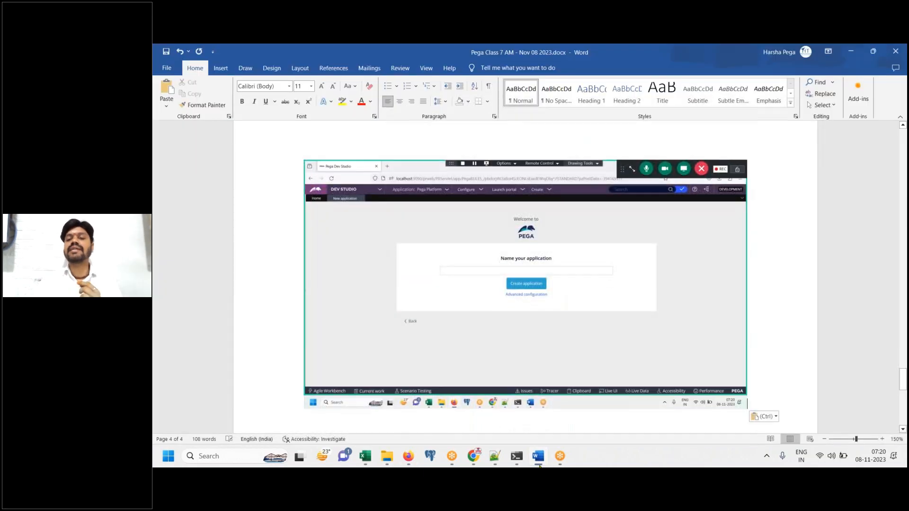
Enter 'AXA Insurance Group' as the application name
left_click(540, 465)
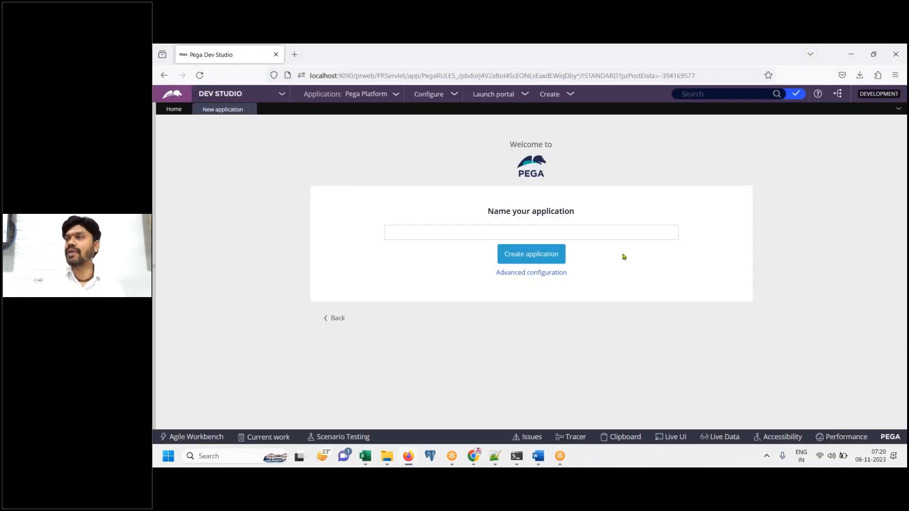
left_click(614, 232)
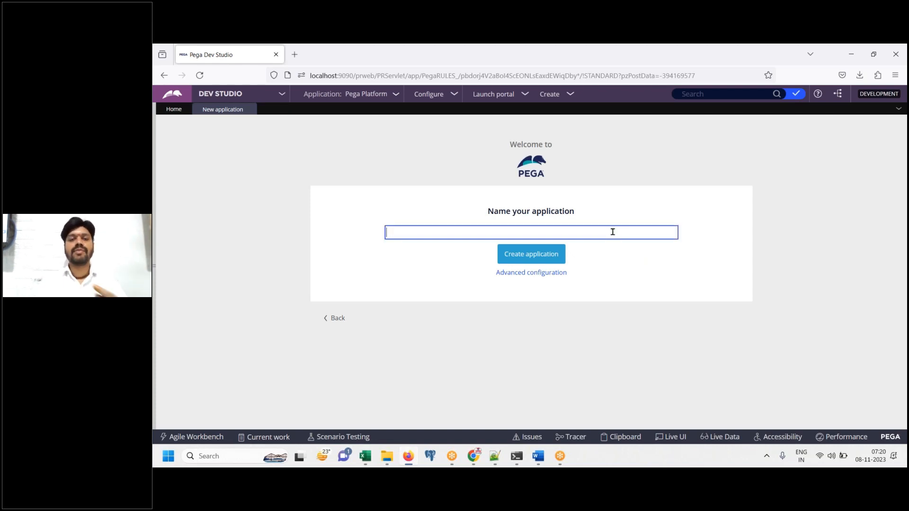
type("AXA")
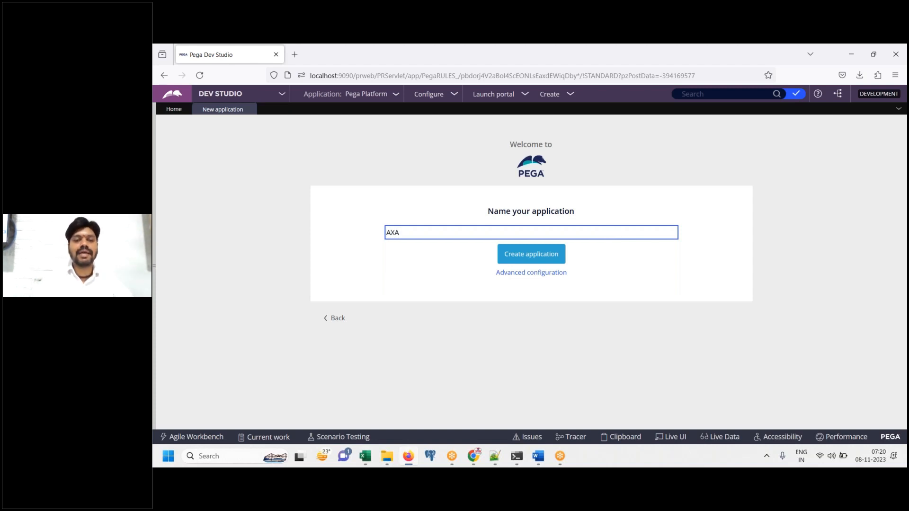
type(" Insur")
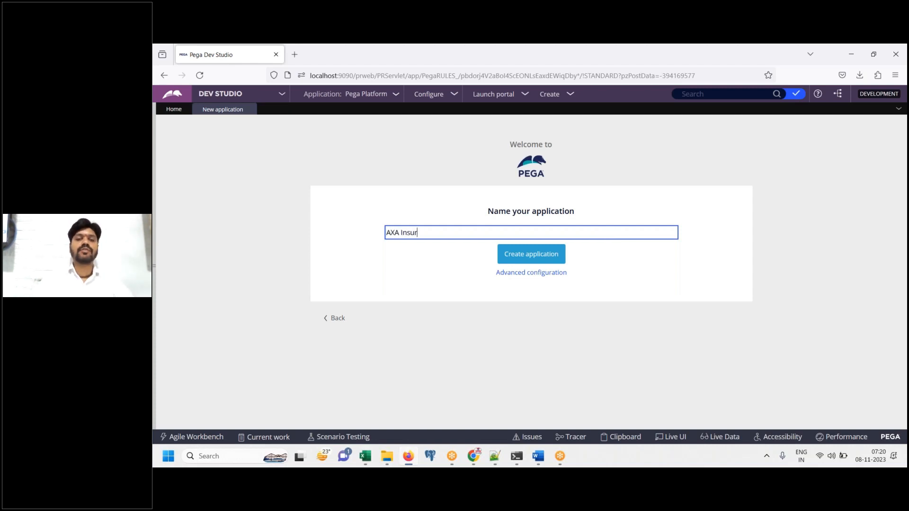
type("ance Group")
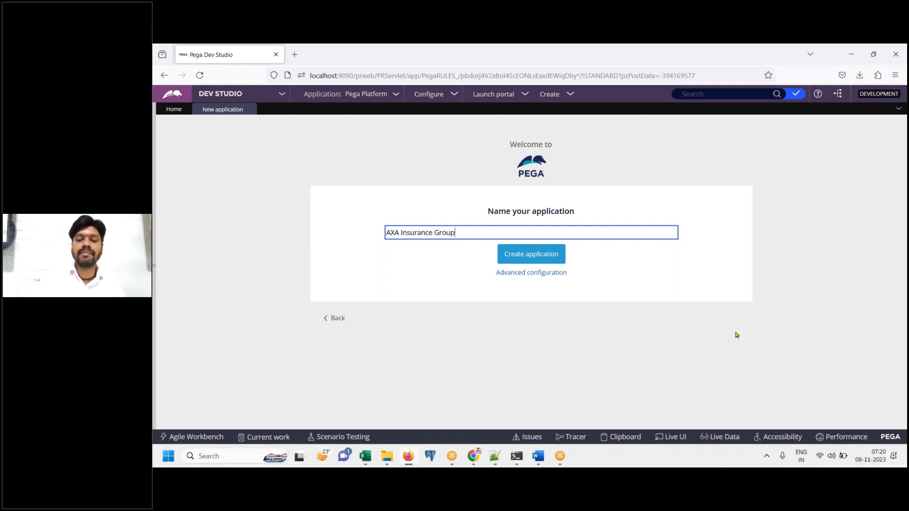
left_click(713, 61)
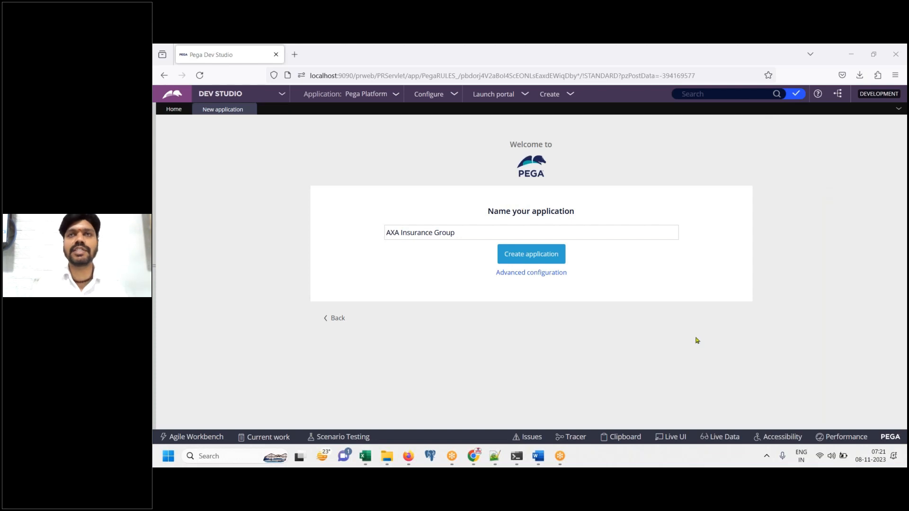
Paste the Pega screenshot into the Word notes, captioned 'Click on advanced configuration'
left_click(538, 457)
key("ctrl+v")
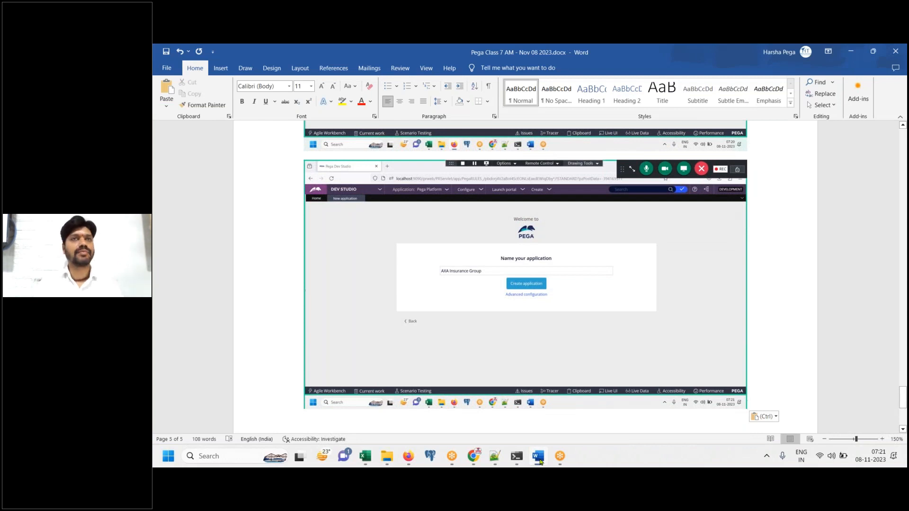
key("Return")
type("C")
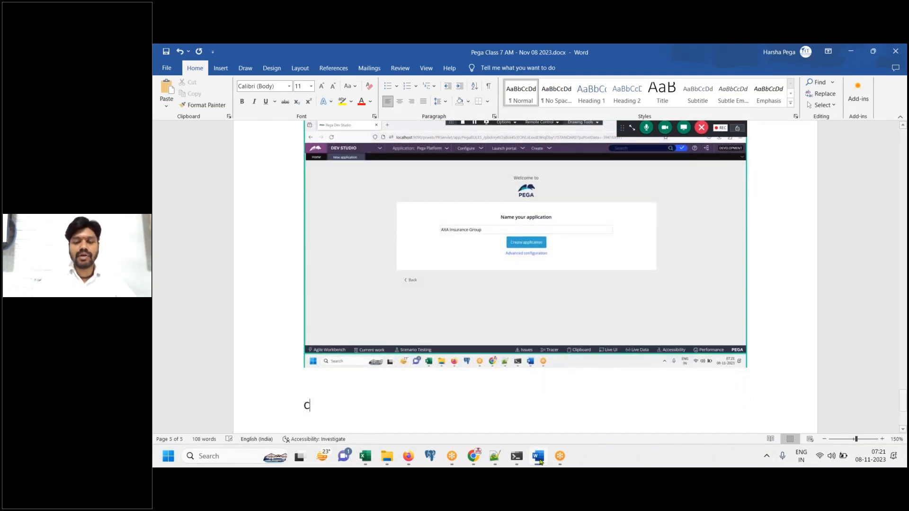
type("lick on advance")
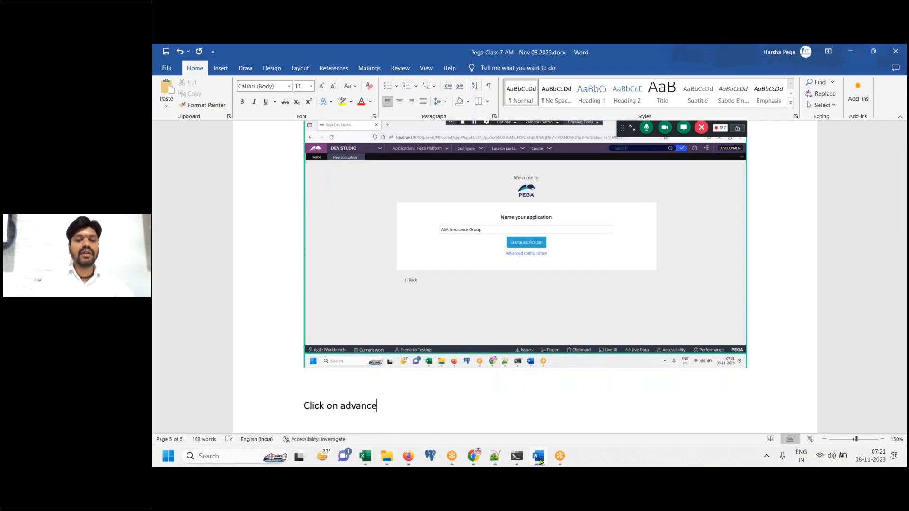
type("d configu")
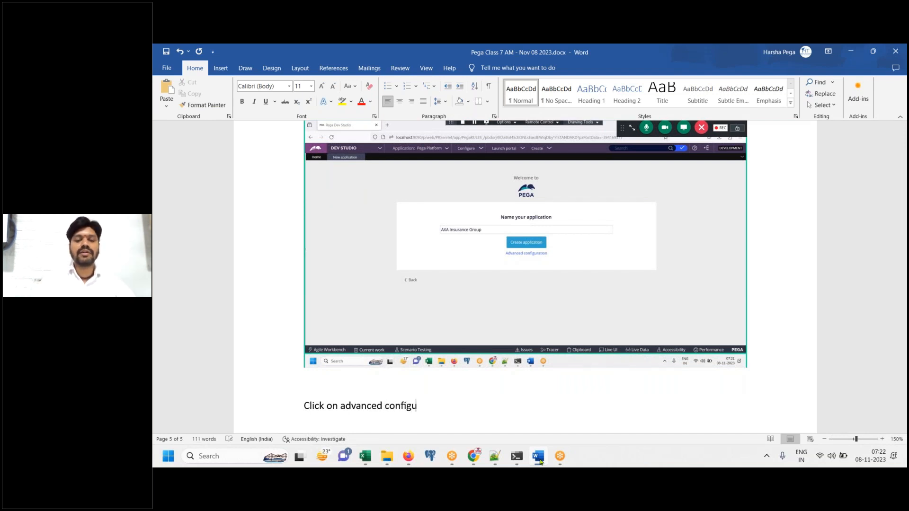
type("ration")
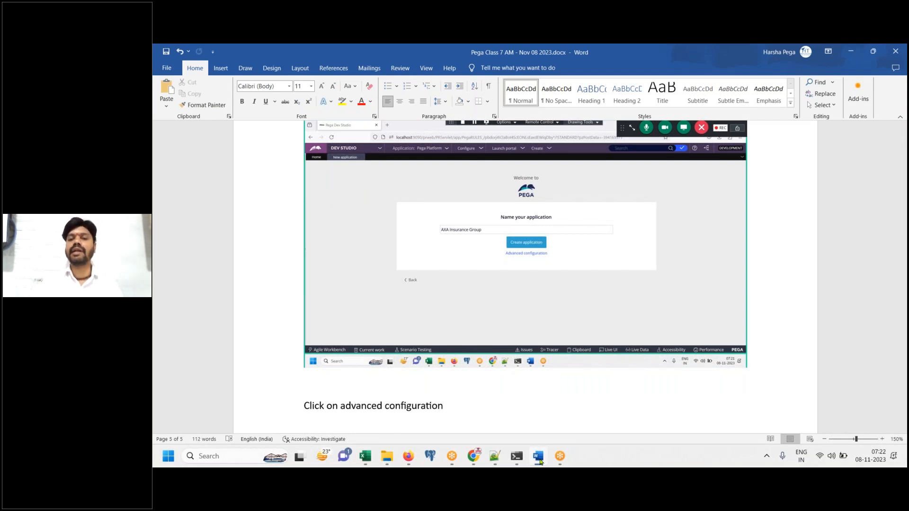
Open Advanced configuration, paste its screenshot into the notes, and review the application structure settings
left_click(538, 456)
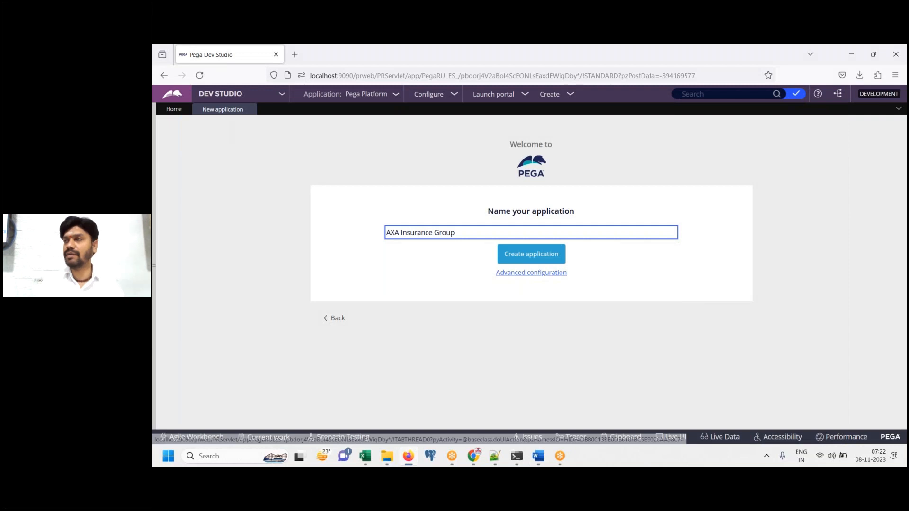
left_click(552, 279)
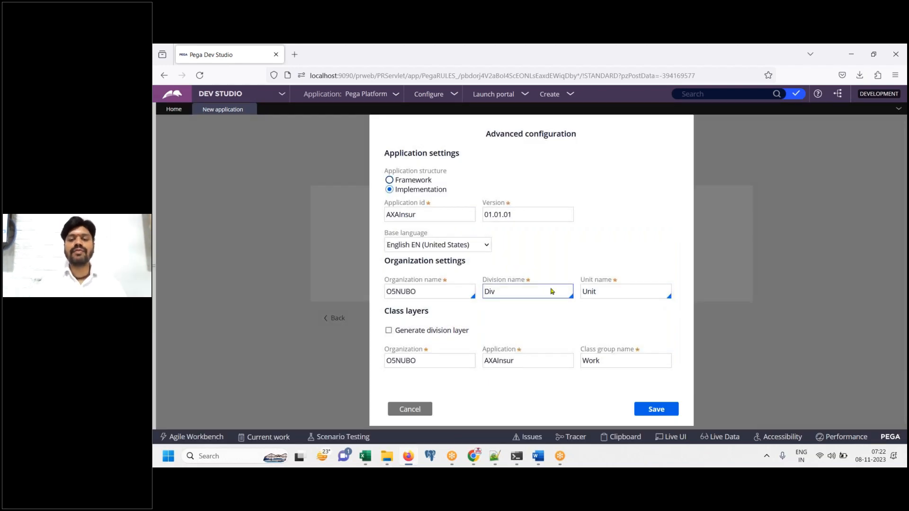
left_click(537, 456)
key("ctrl+v")
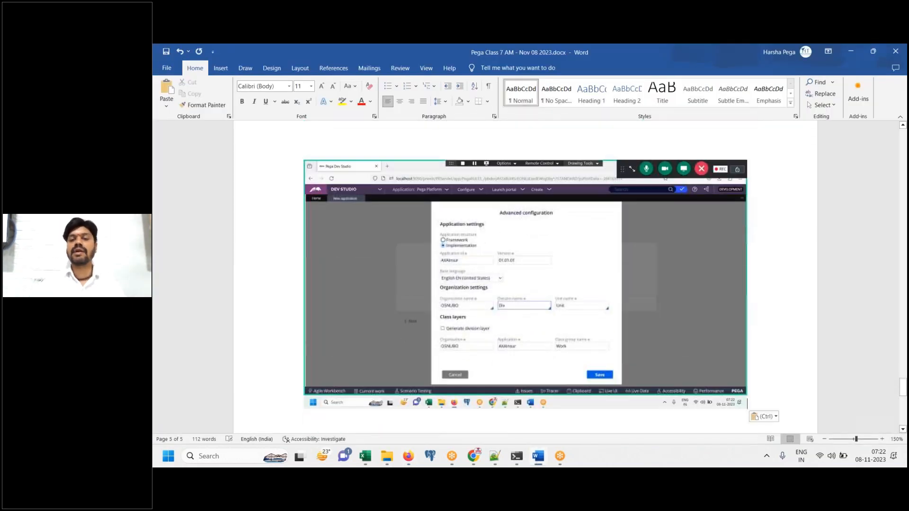
key("alt+Tab")
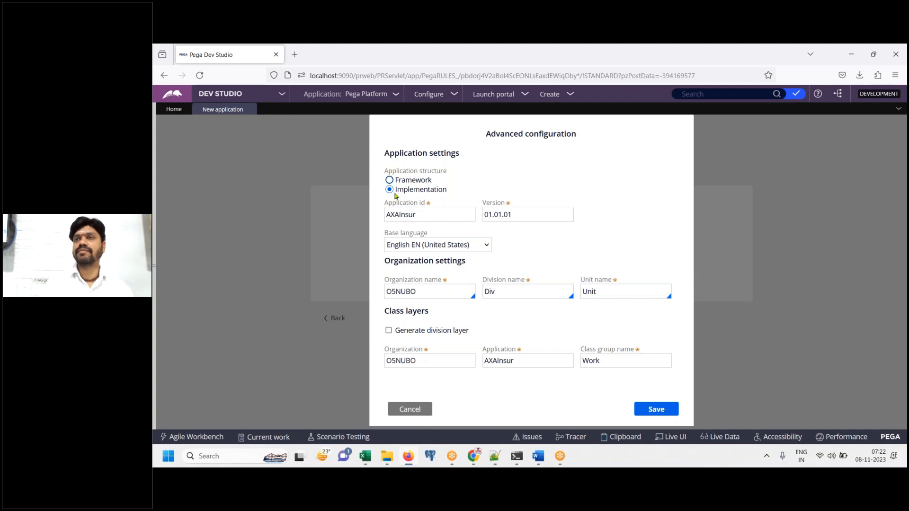
left_click(485, 214)
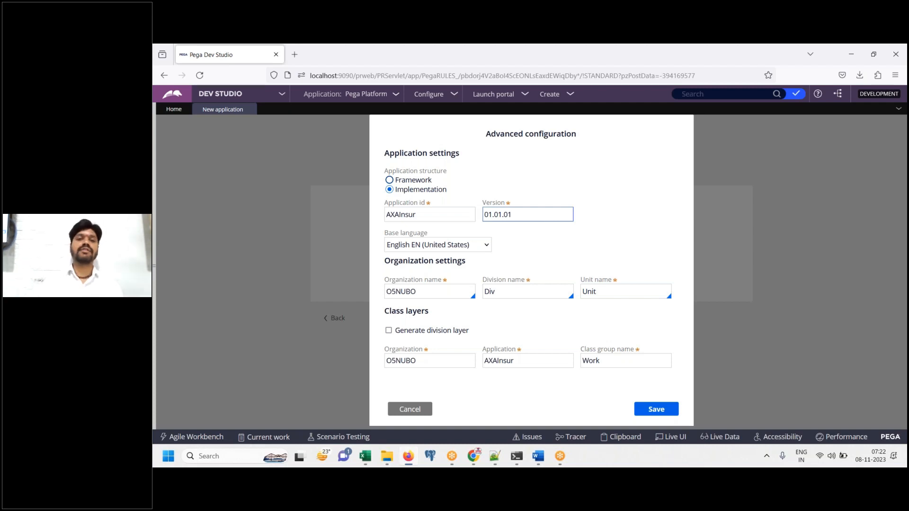
left_click_drag(383, 172, 455, 174)
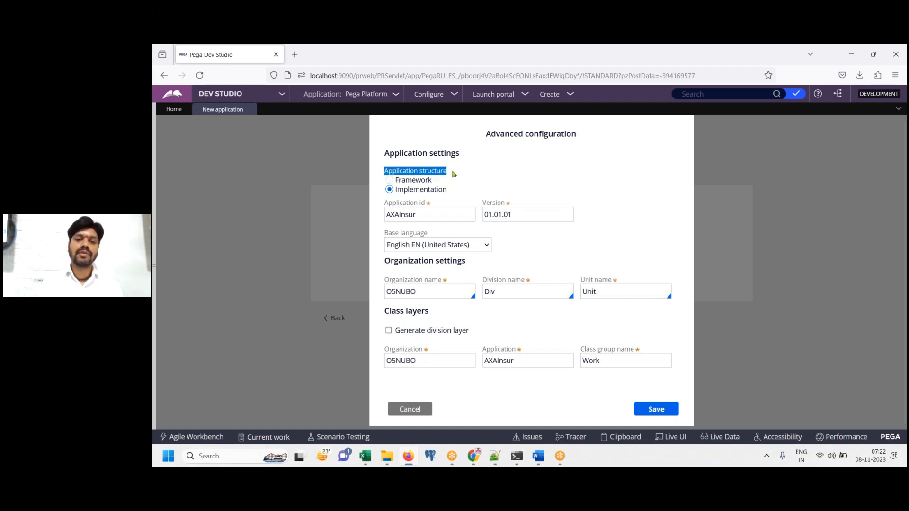
Note 'Choose Application structure to "FW".' in Word, then select the Framework structure in Pega
left_click(539, 455)
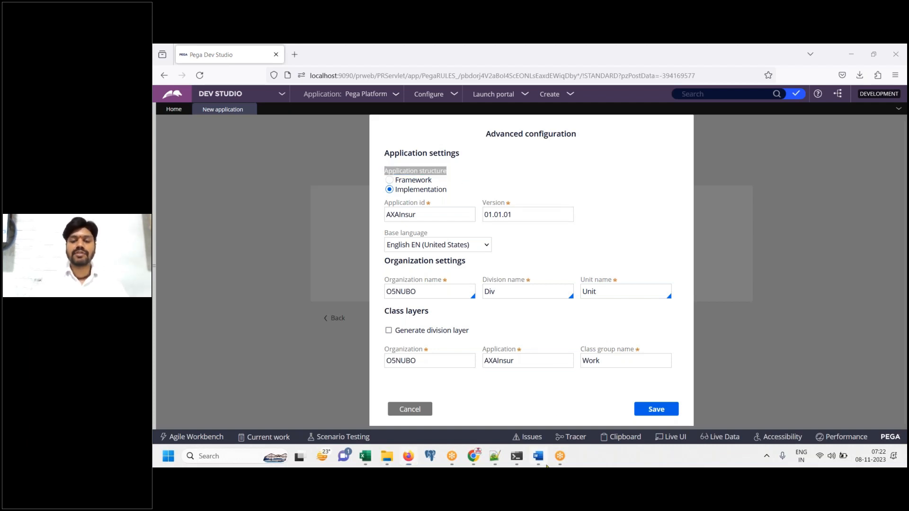
type("Choose Ap")
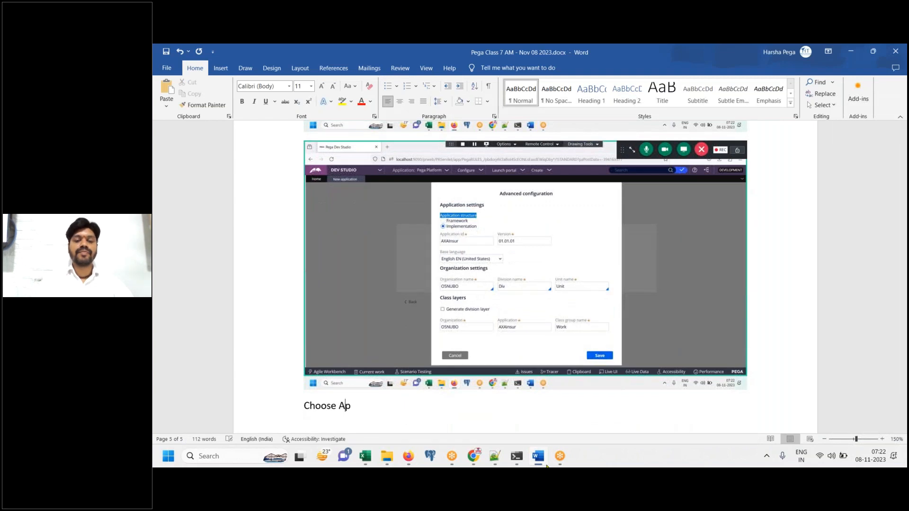
type("plication structure to")
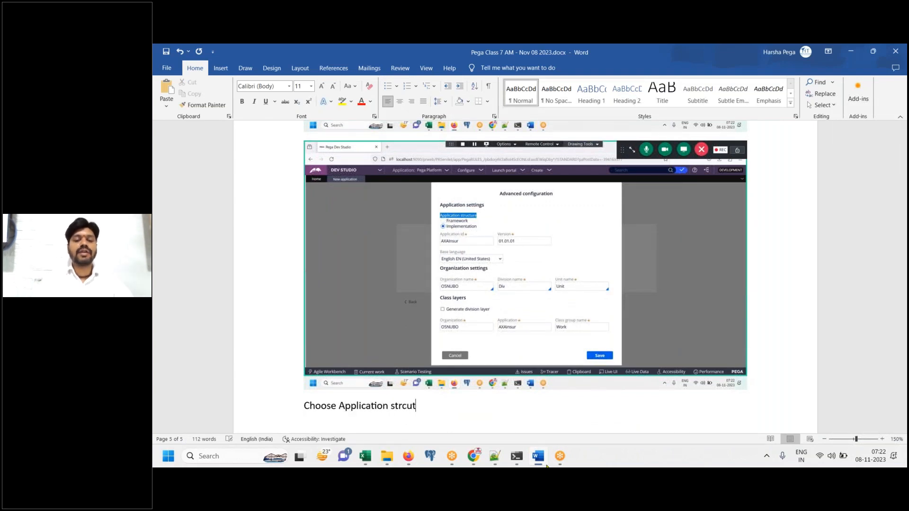
type(" \"FW")
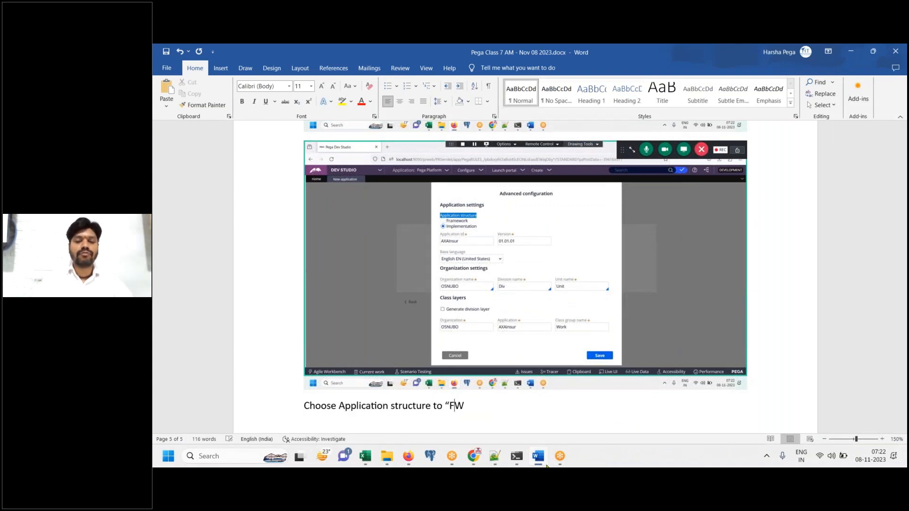
type("\".")
key("Return")
left_click(408, 456)
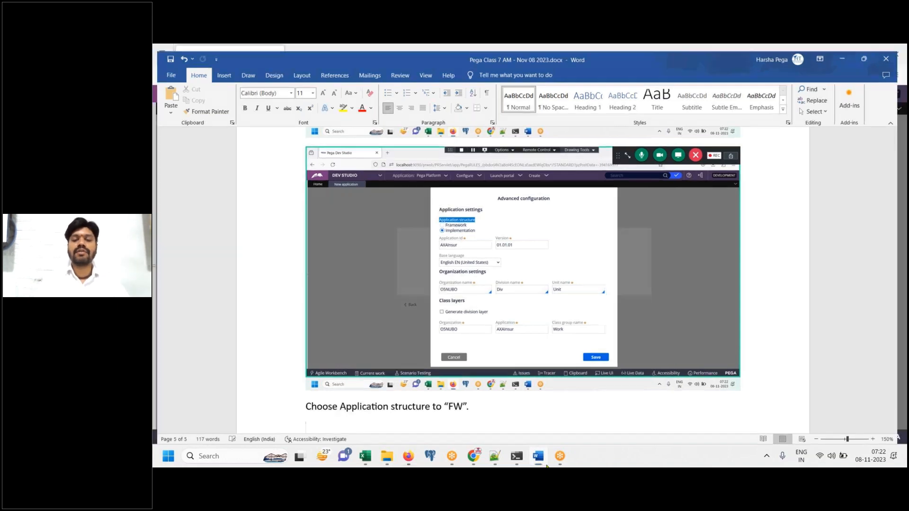
left_click(389, 180)
Highlight Framework and paste its screenshot into the Word notes
left_click_drag(383, 189, 435, 191)
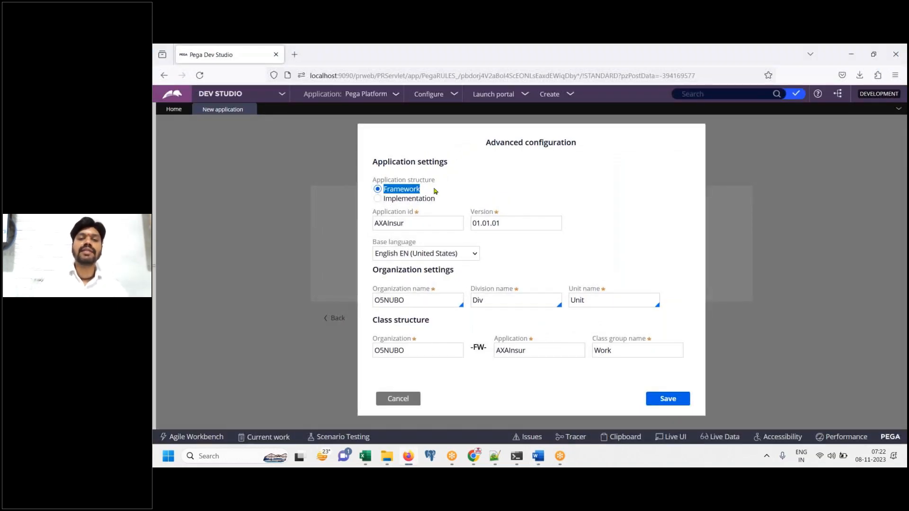
left_click(538, 458)
key("ctrl+v")
left_click(538, 461)
left_click(538, 461)
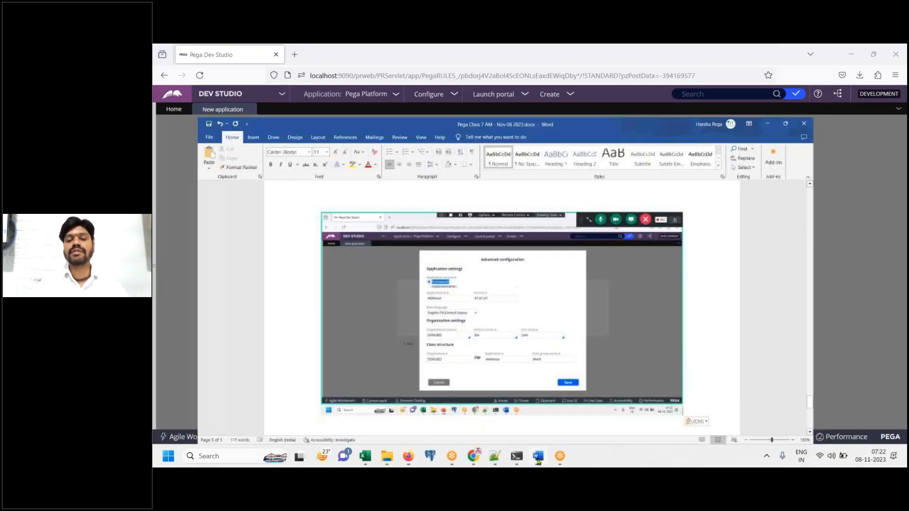
left_click(538, 462)
Review the application ID AXAInsur, its version, and the Organization name field
left_click(479, 222)
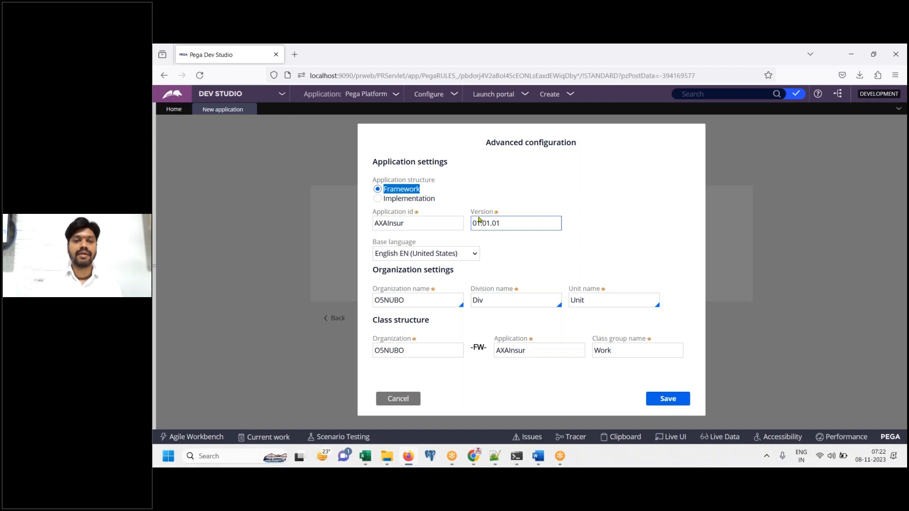
left_click(445, 223)
left_click_drag(375, 227, 412, 225)
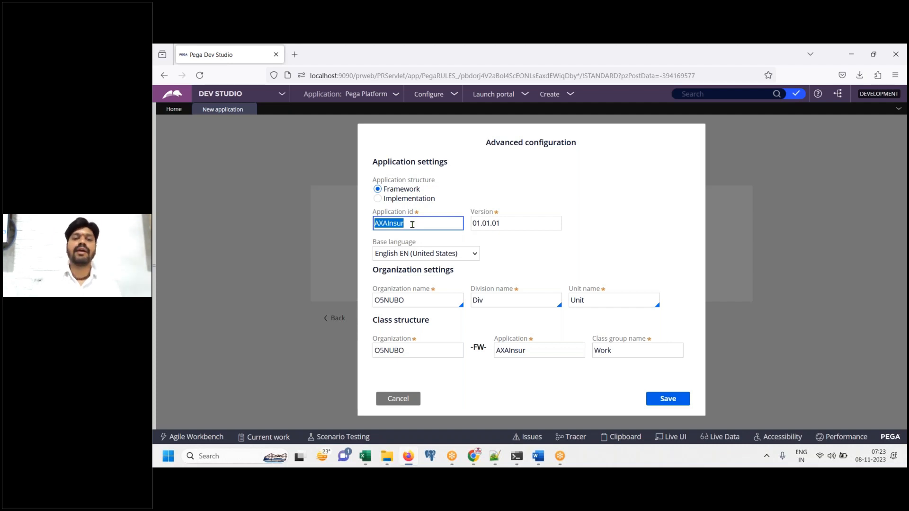
left_click_drag(372, 212, 423, 215)
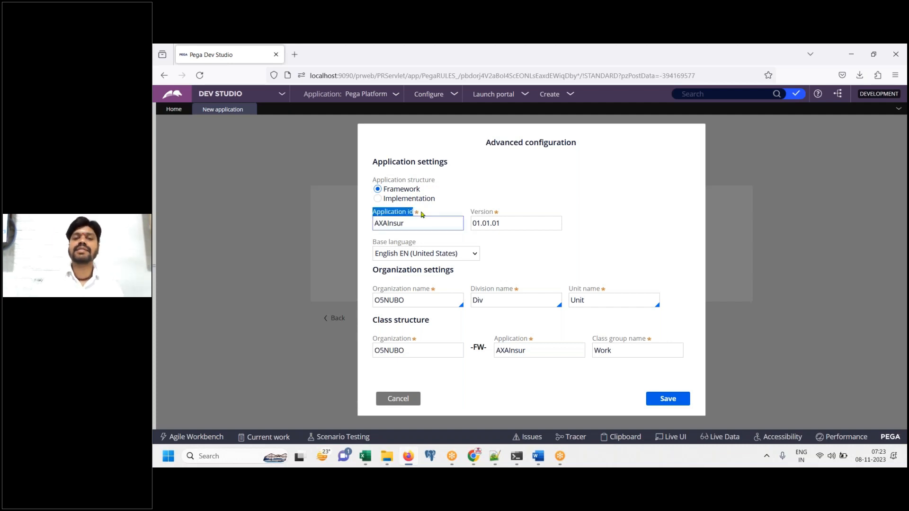
left_click(423, 215)
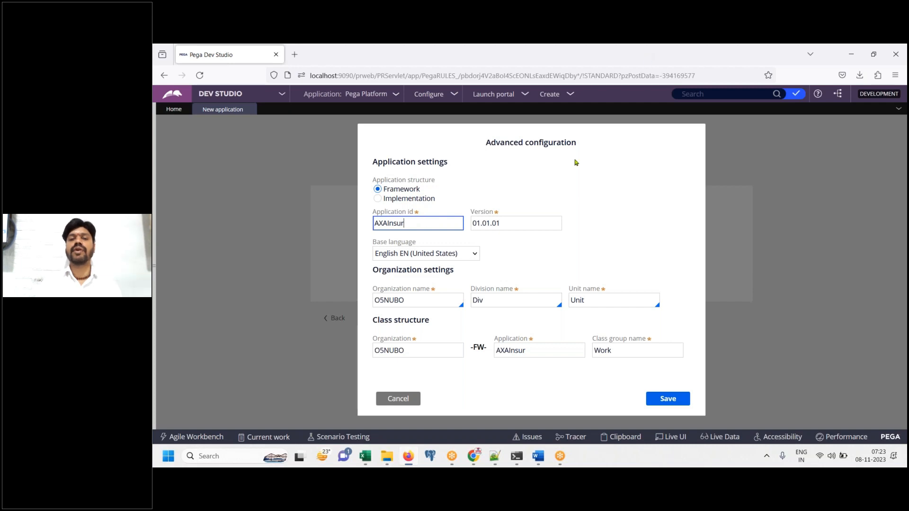
key("ctrl+a")
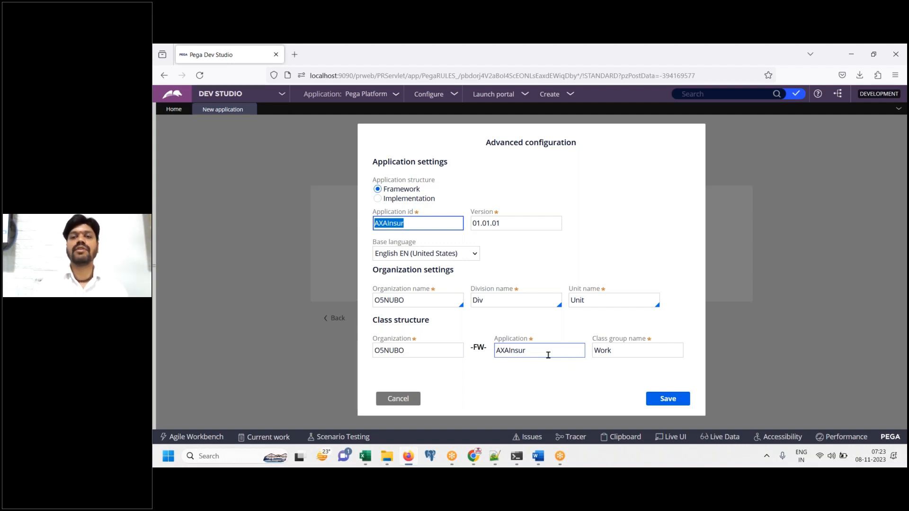
left_click(594, 255)
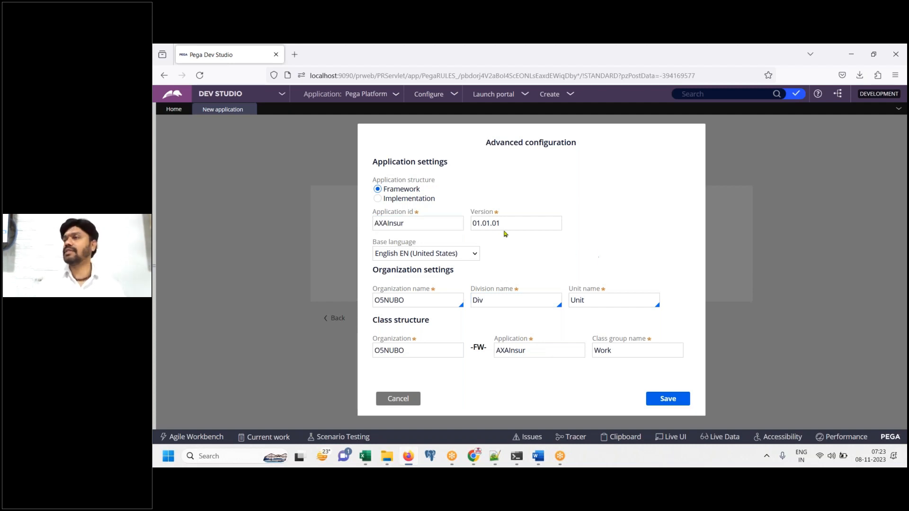
left_click(432, 225)
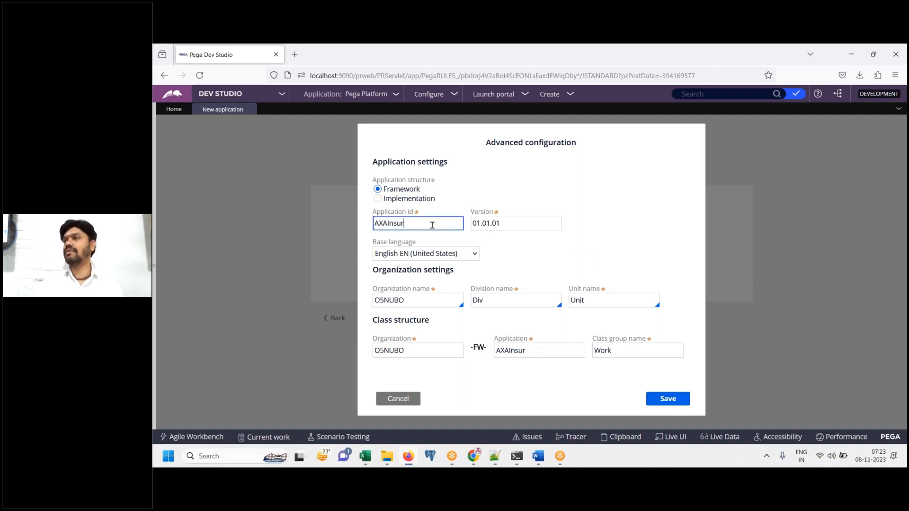
left_click_drag(376, 224, 409, 222)
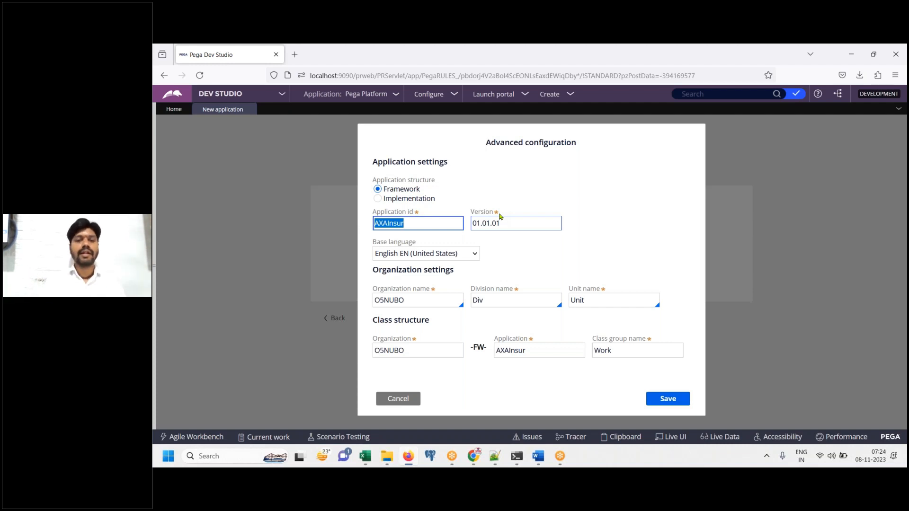
left_click(377, 295)
left_click_drag(376, 292, 434, 291)
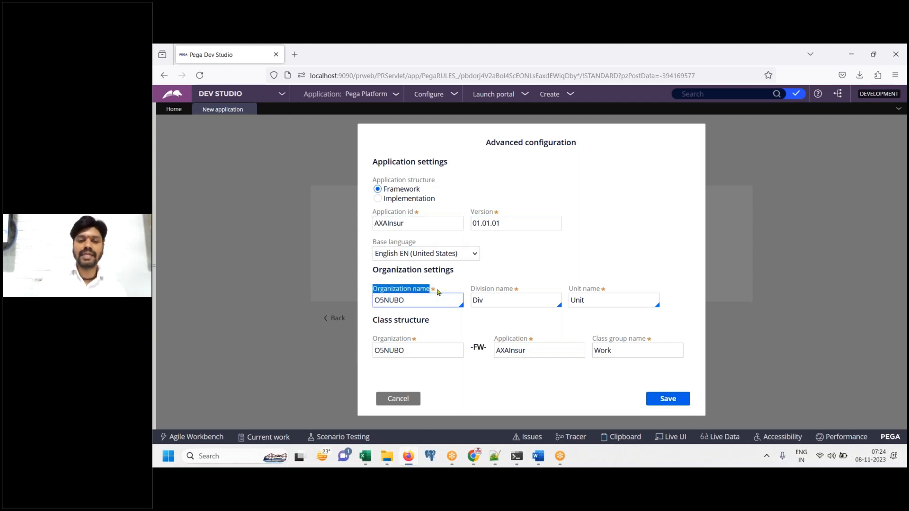
Note that PRPC generated a random organization name, to be replaced manually with "AXA"
left_click(537, 457)
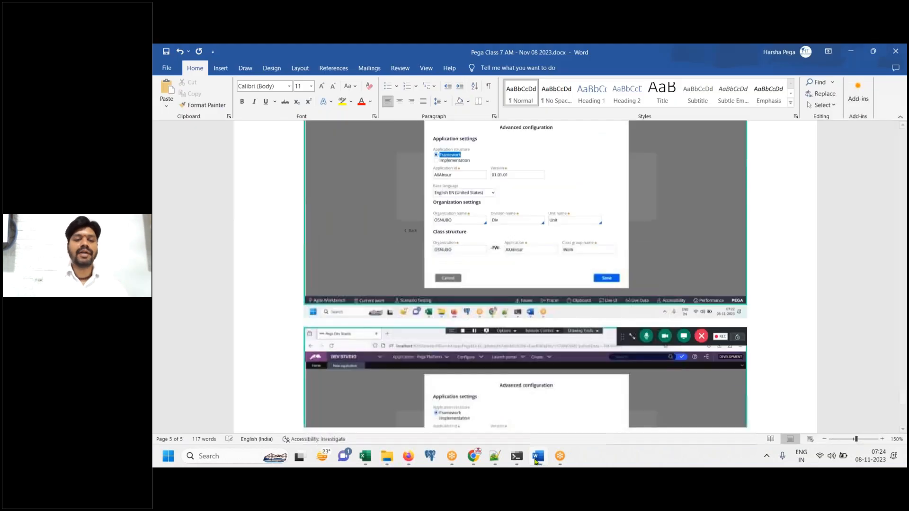
left_click(537, 457)
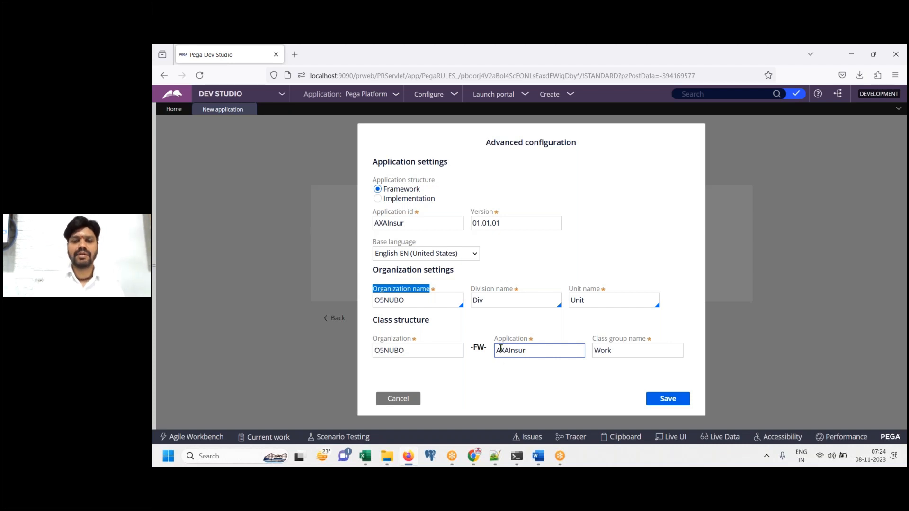
left_click(538, 455)
key("Return")
key("Return")
type("PRPC has generated, a random name for organization")
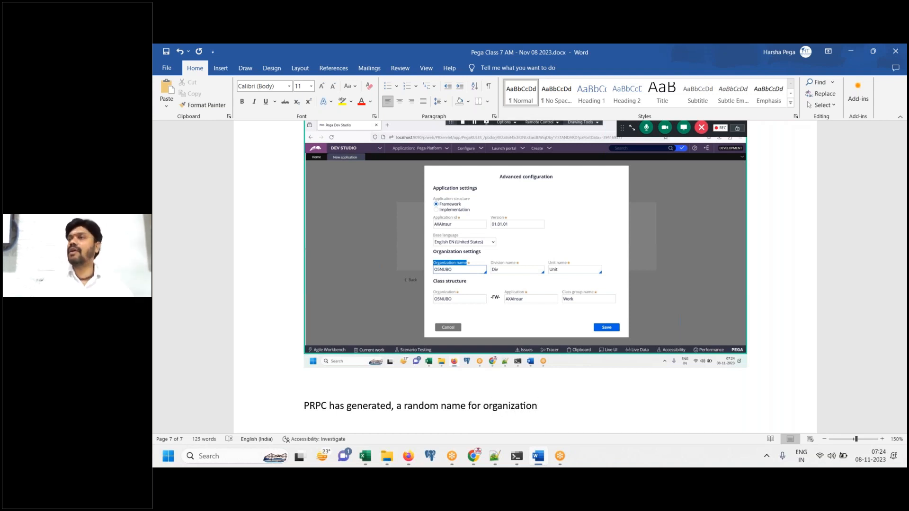
type(", so")
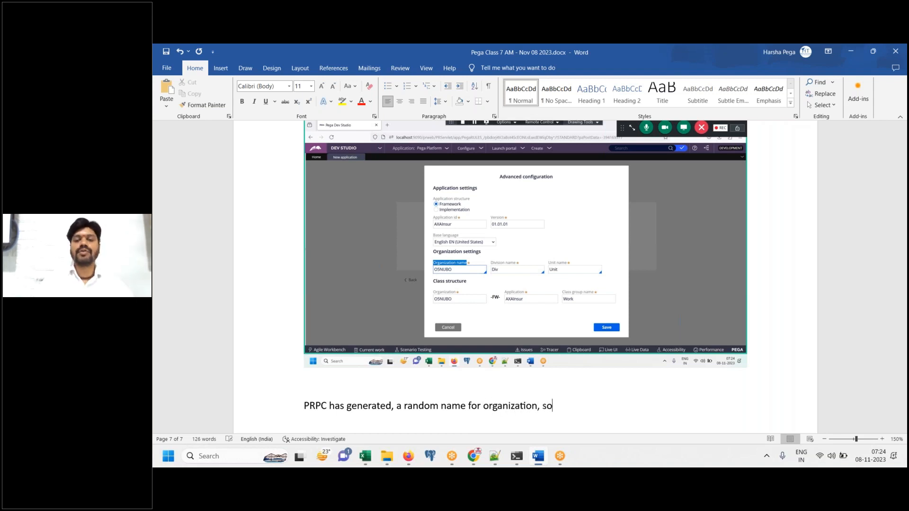
key("BackSpace")
key("BackSpace")
type("ta")
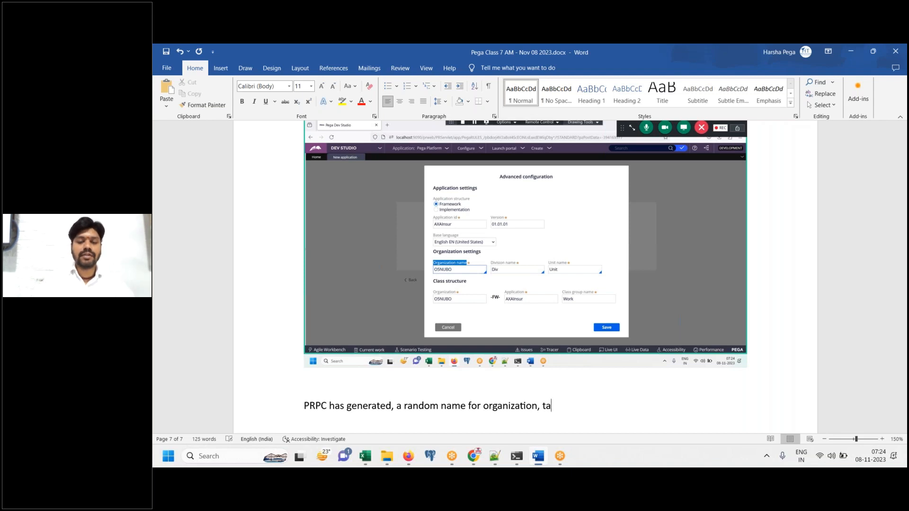
key("BackSpace")
type("hat d")
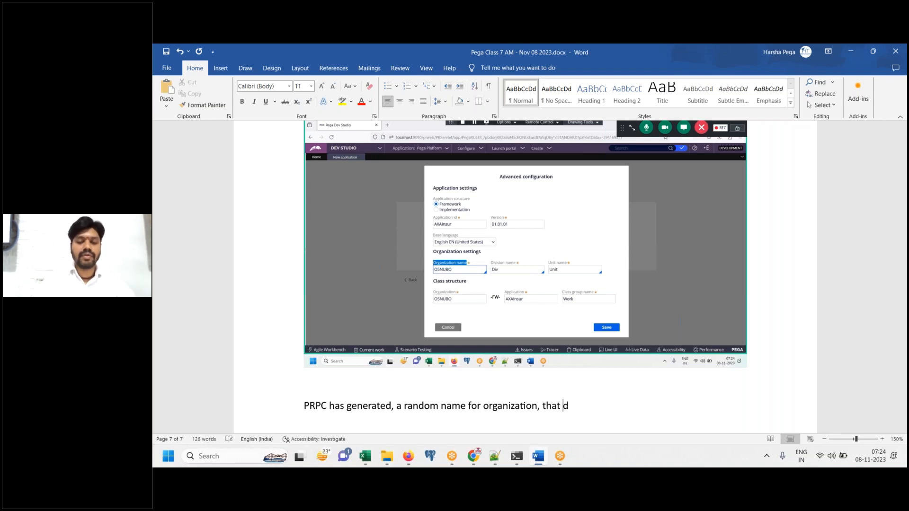
type("oes not look g")
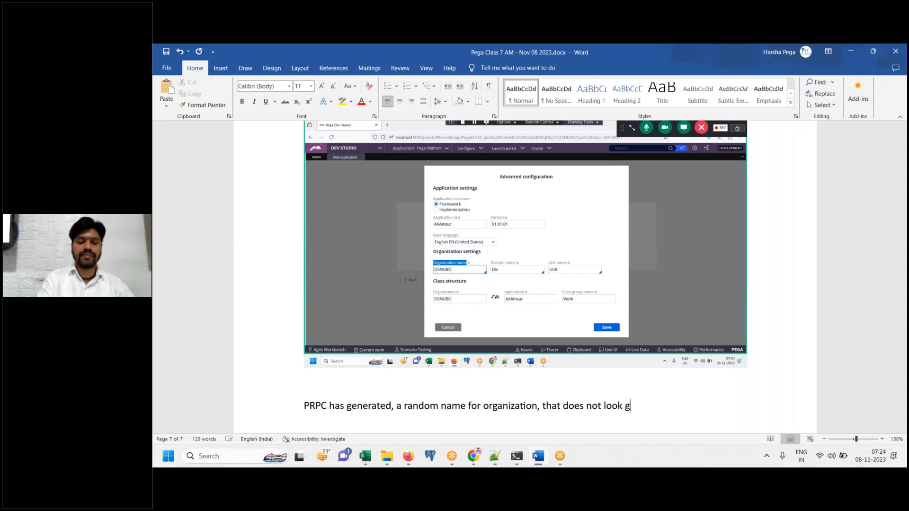
type("ood. So, l")
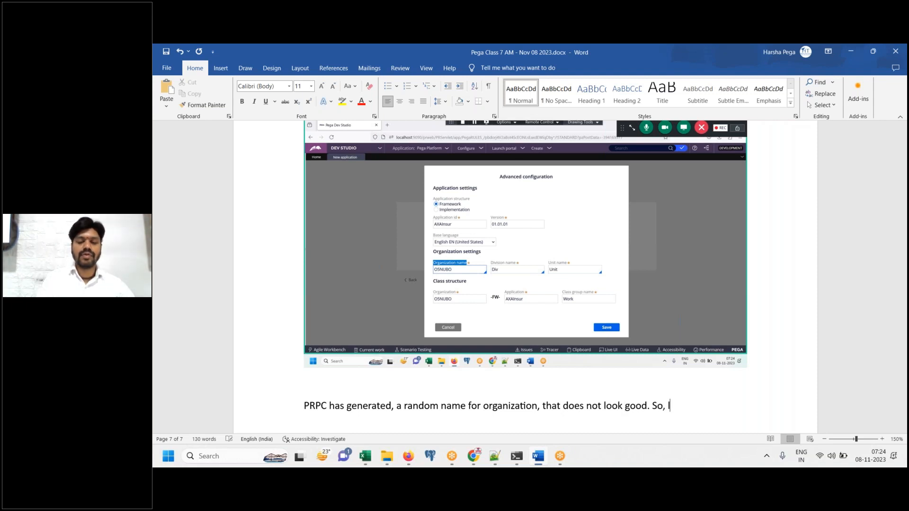
type("et remove it, ")
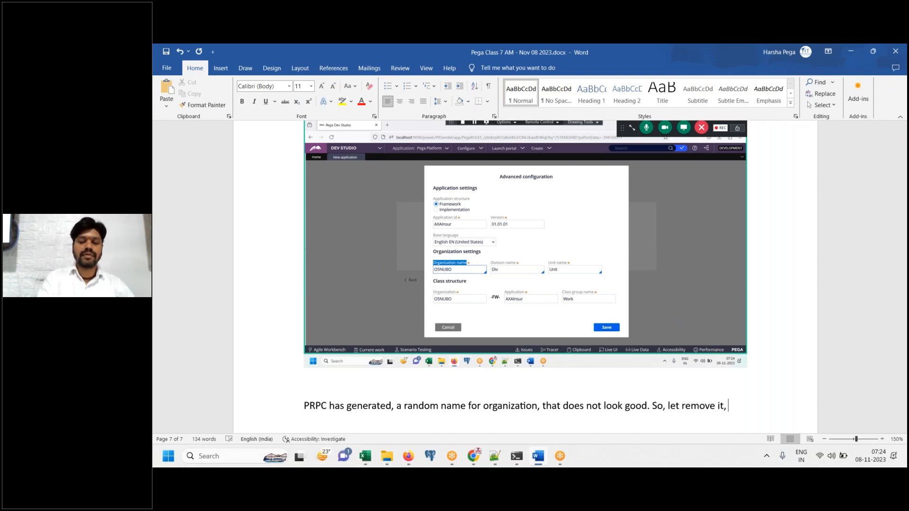
type("Typi")
key("BackSpace")
key("BackSpace")
key("BackSpace")
key("BackSpace")
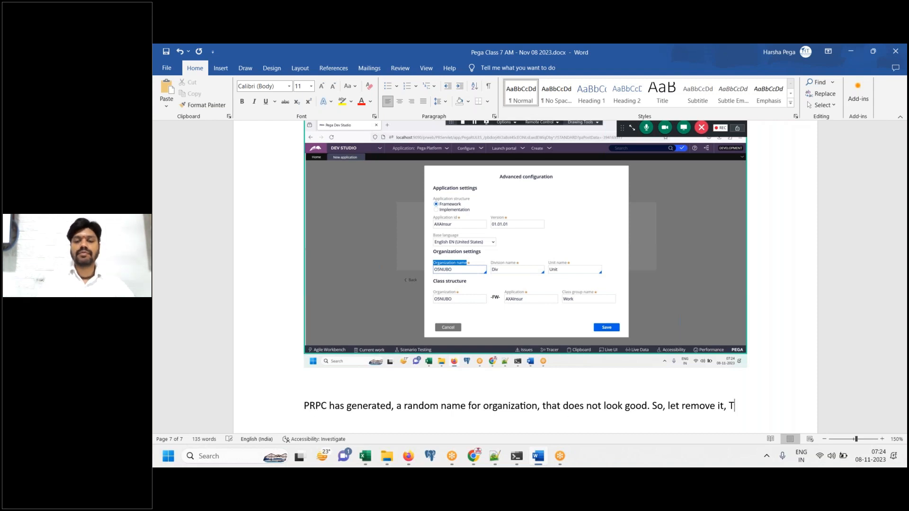
type("manually ")
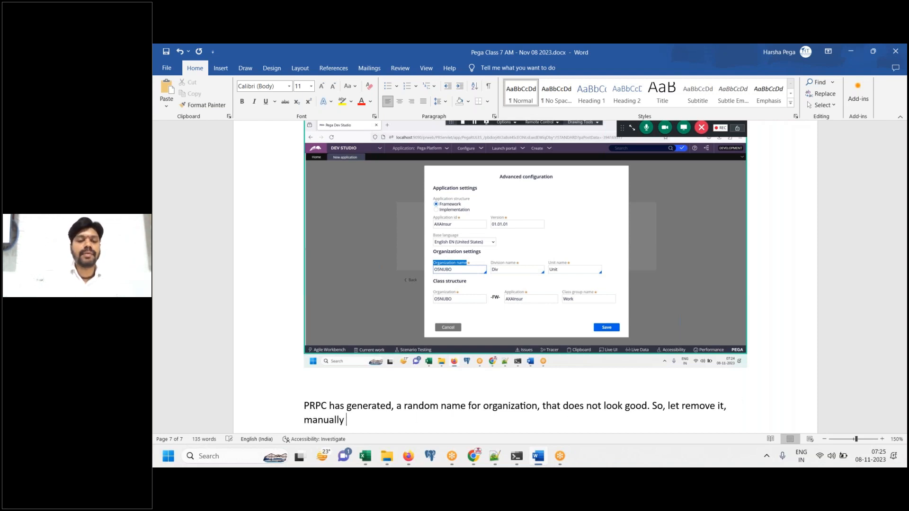
type("type a ")
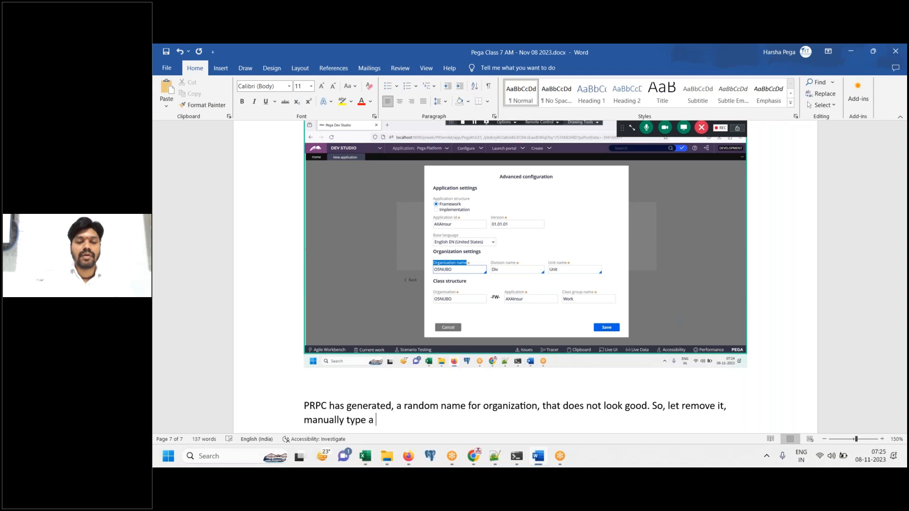
type("new name for")
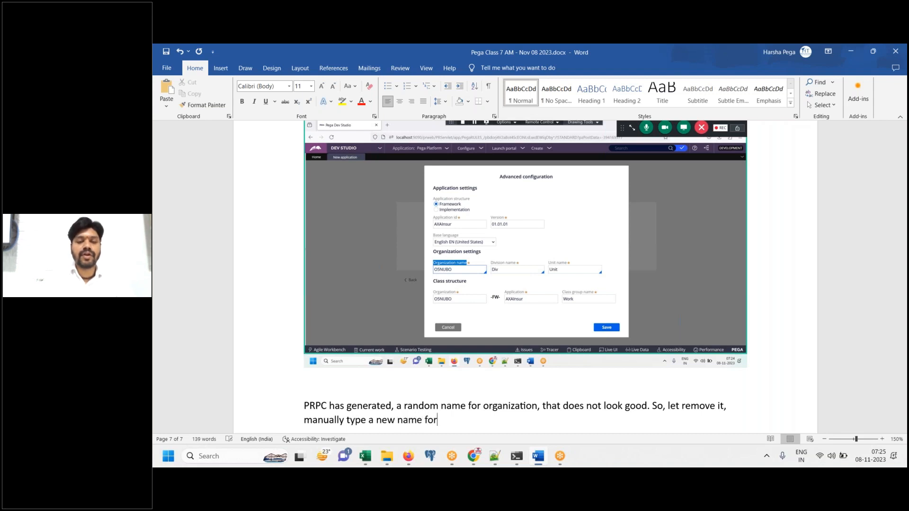
type(" organization ")
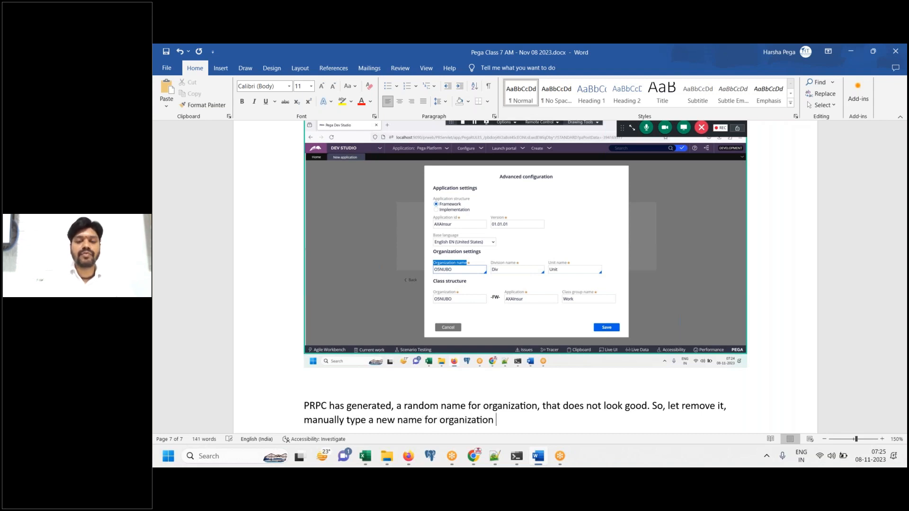
type("which is \"AXA\"")
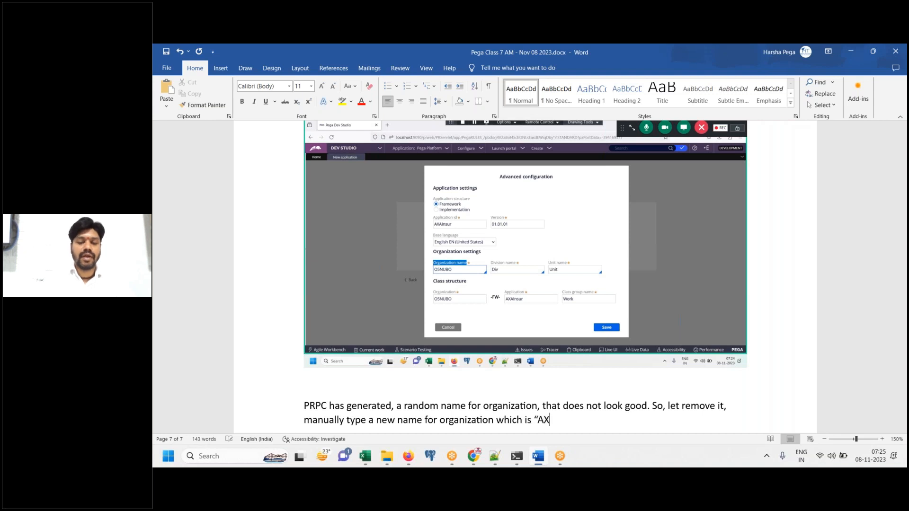
type(".")
key("Return")
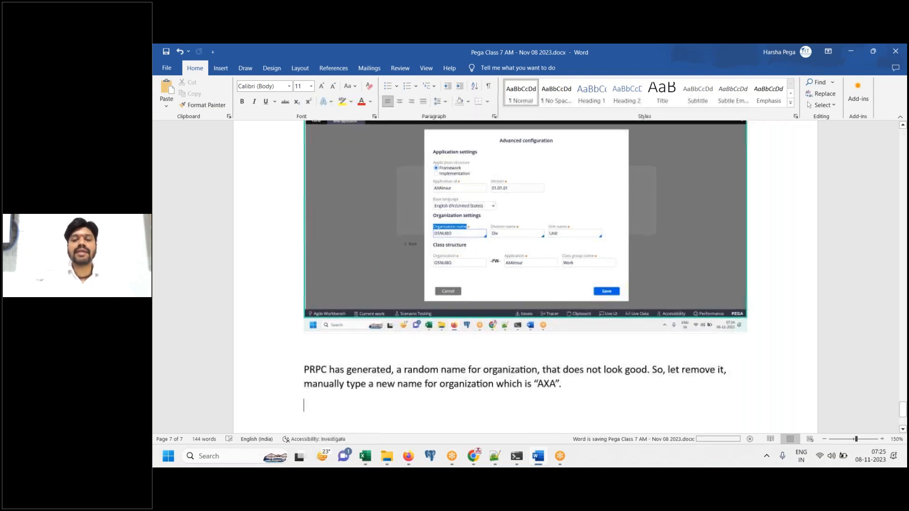
Clear the generated organization name O5NUBO and enter AXA as the Organization name
left_click(537, 459)
left_click(434, 301)
key("BackSpace")
key("BackSpace")
key("BackSpace")
key("BackSpace")
key("BackSpace")
key("BackSpace")
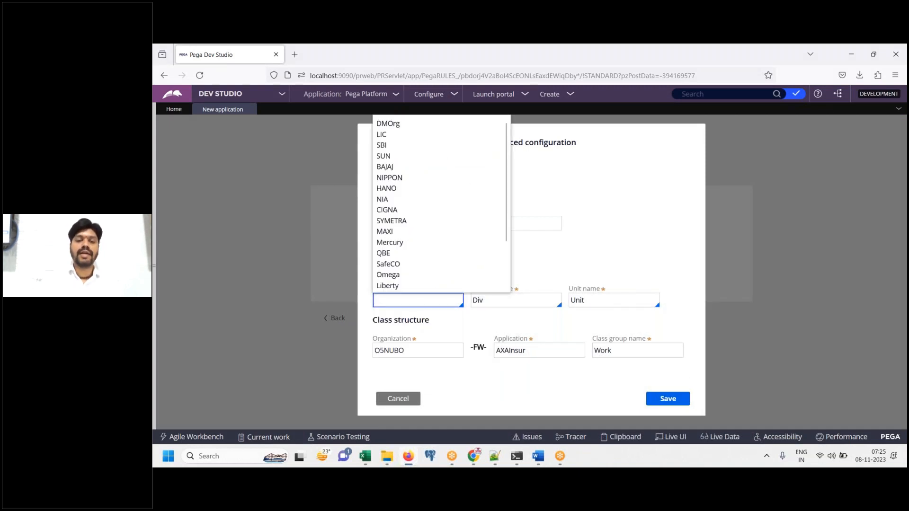
left_click(622, 241)
left_click(477, 294)
left_click(407, 300)
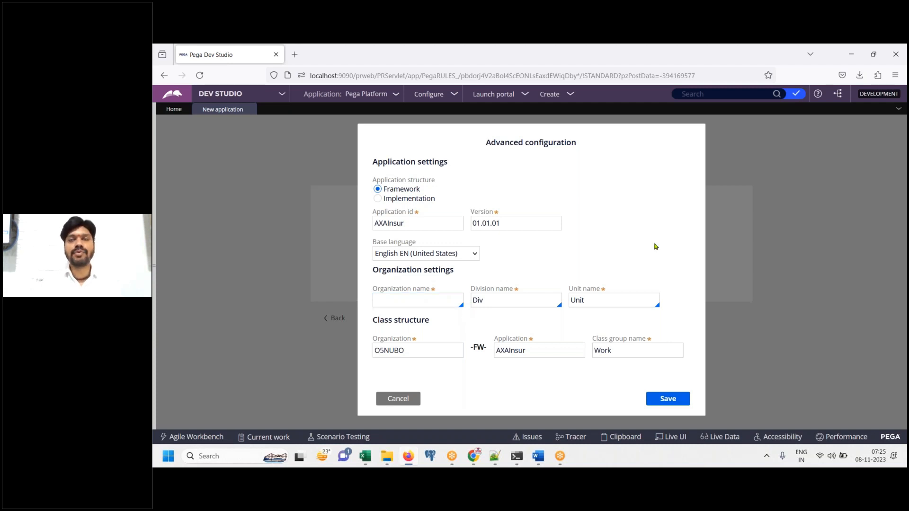
left_click(455, 300)
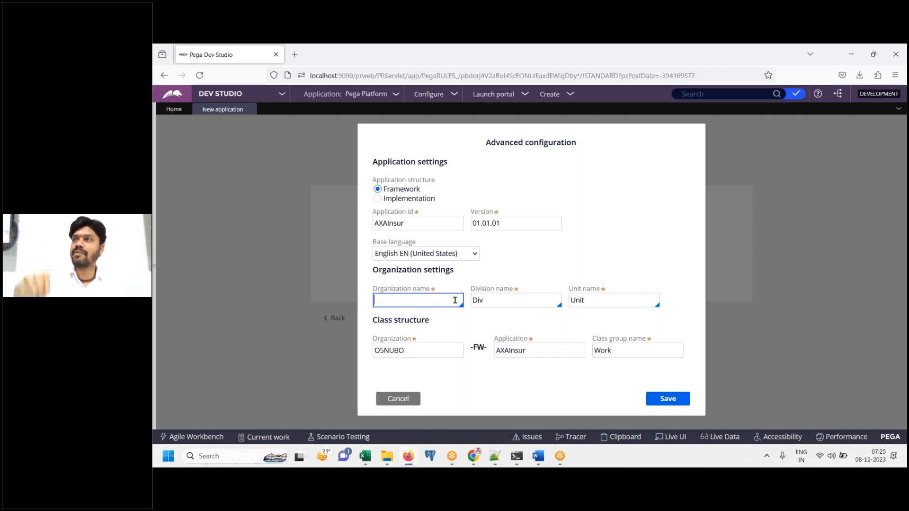
left_click(455, 300)
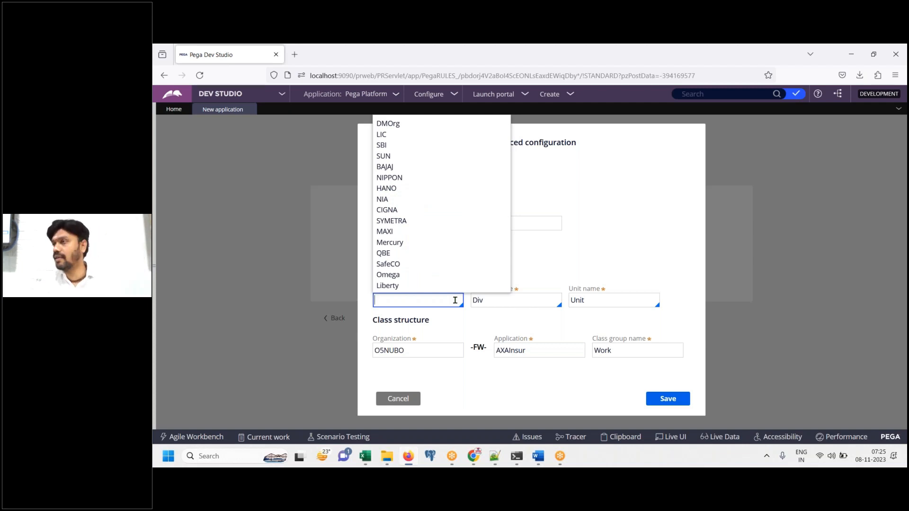
left_click_drag(507, 223, 510, 281)
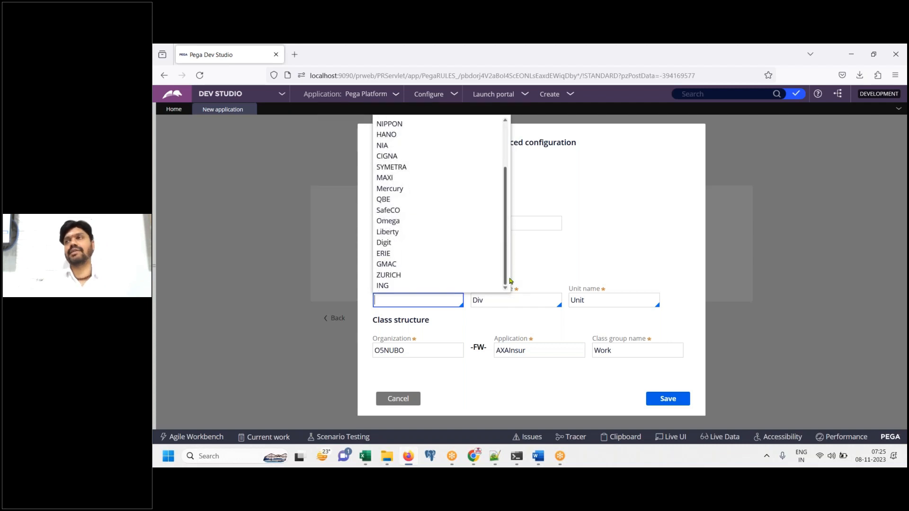
scroll(511, 246, "up", 5)
left_click(618, 223)
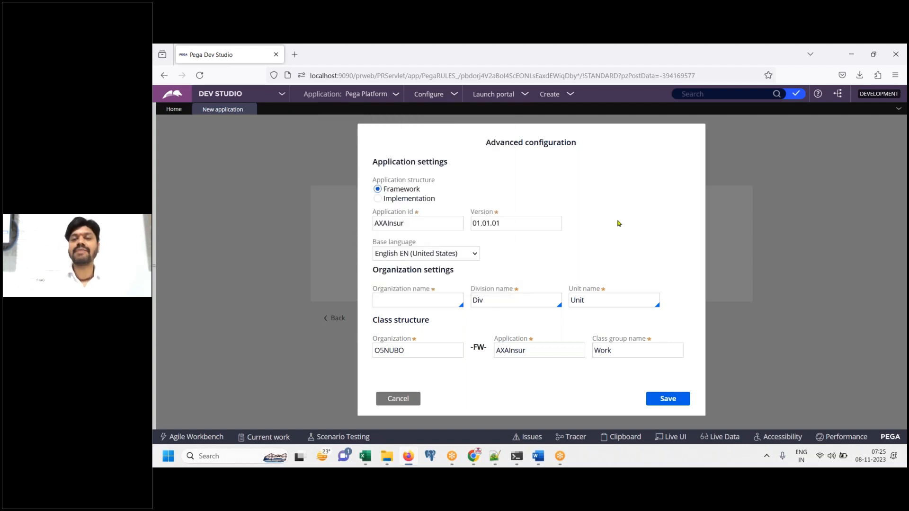
left_click(456, 299)
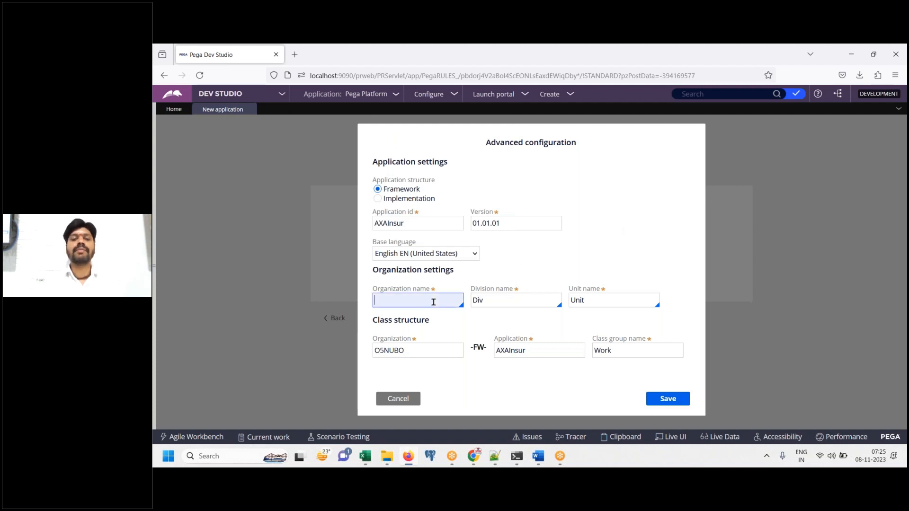
type("AXA")
key("ctrl+a")
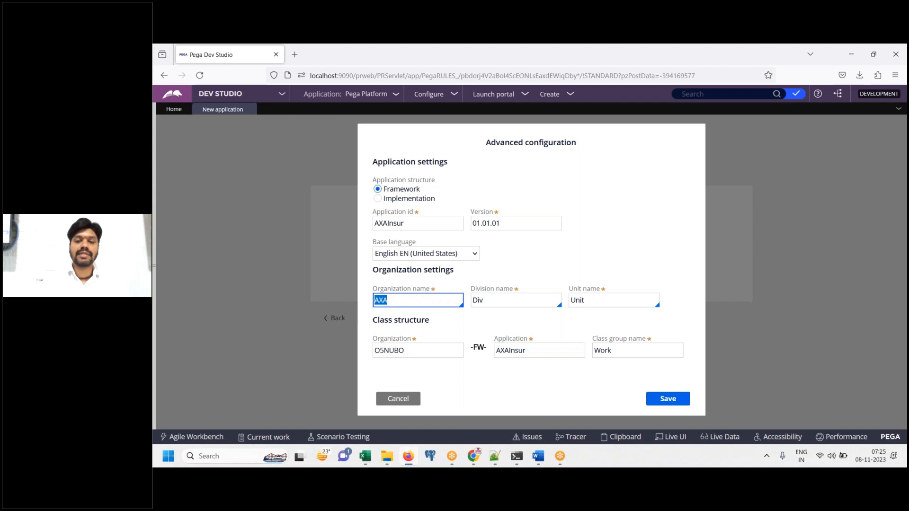
Paste screenshots of the AXA advanced configuration dialog into the Word notes
left_click(538, 456)
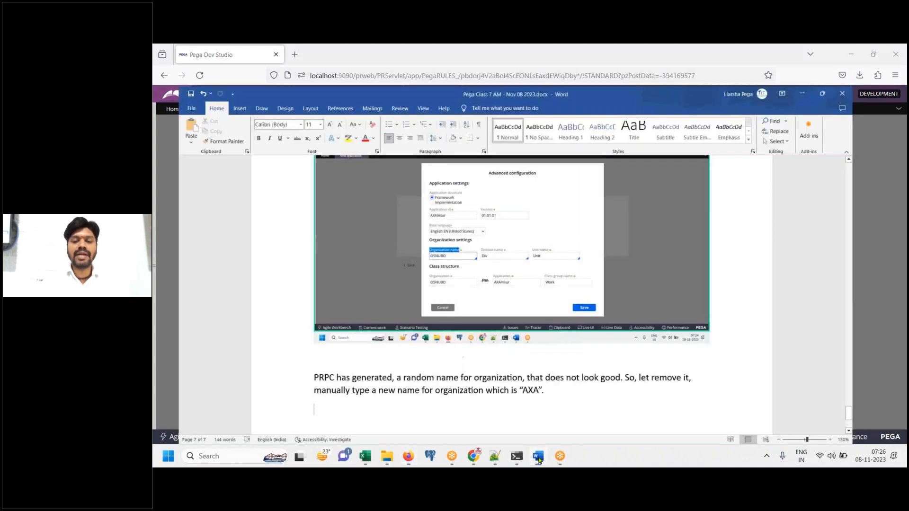
key("ctrl+v")
key("alt+Tab")
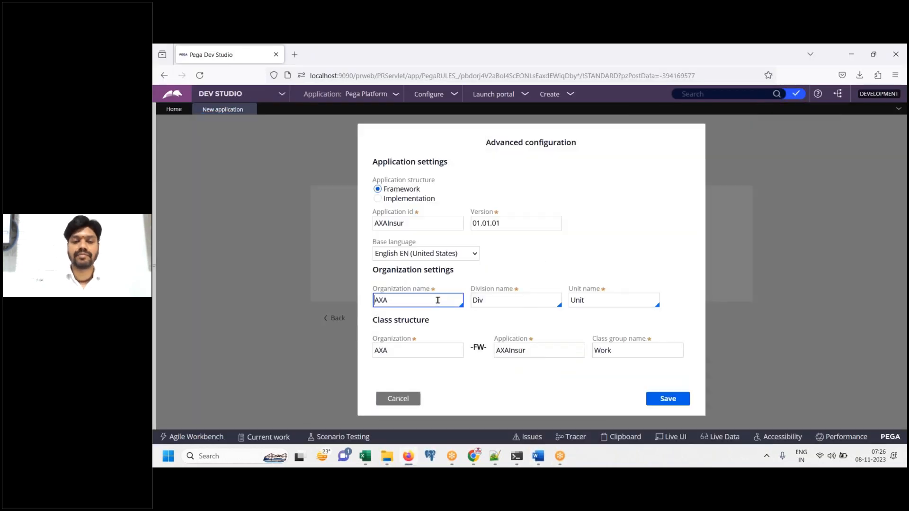
key("Tab")
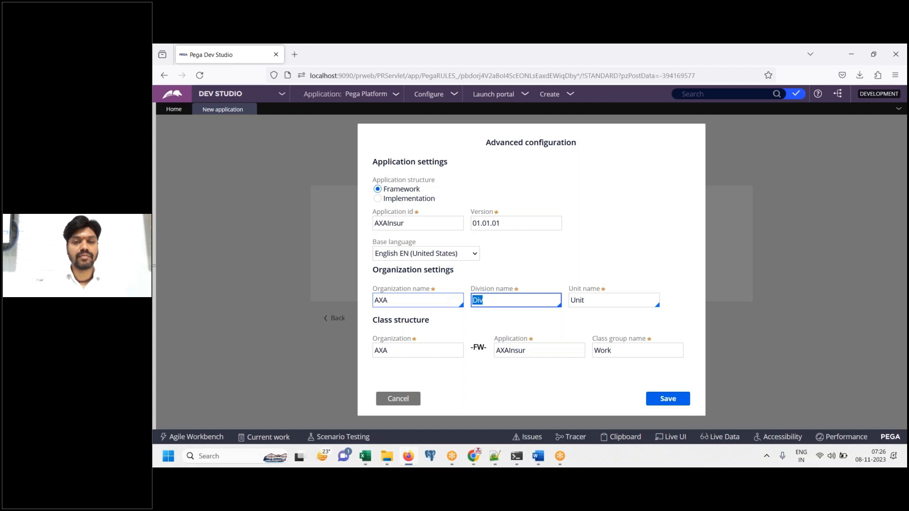
double_click(417, 351)
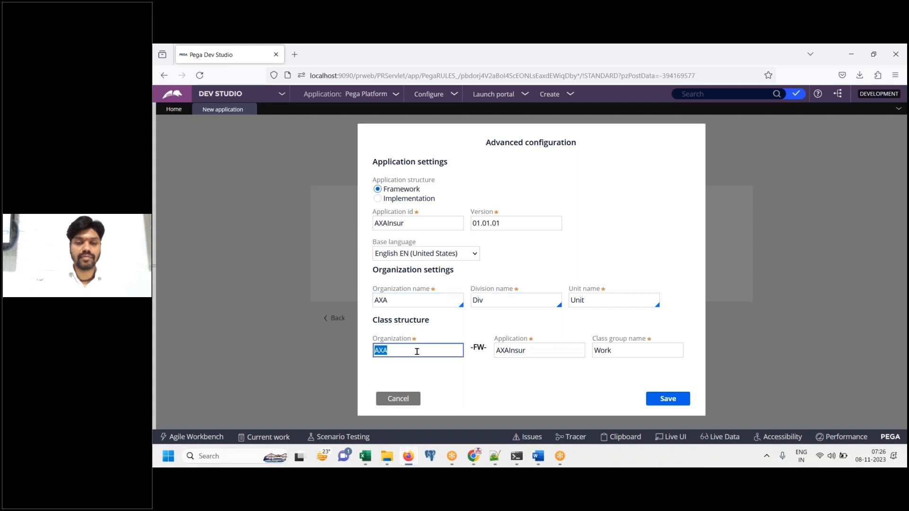
left_click(538, 456)
key("ctrl+v")
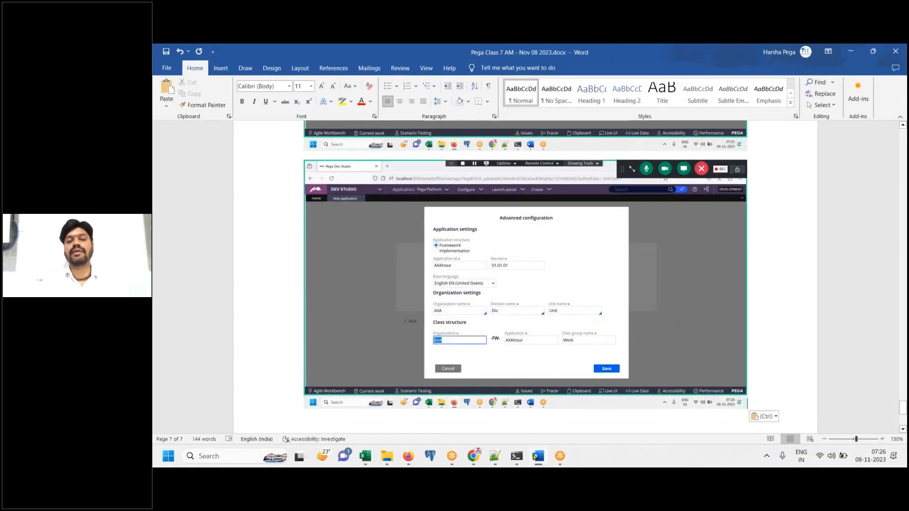
left_click(534, 456)
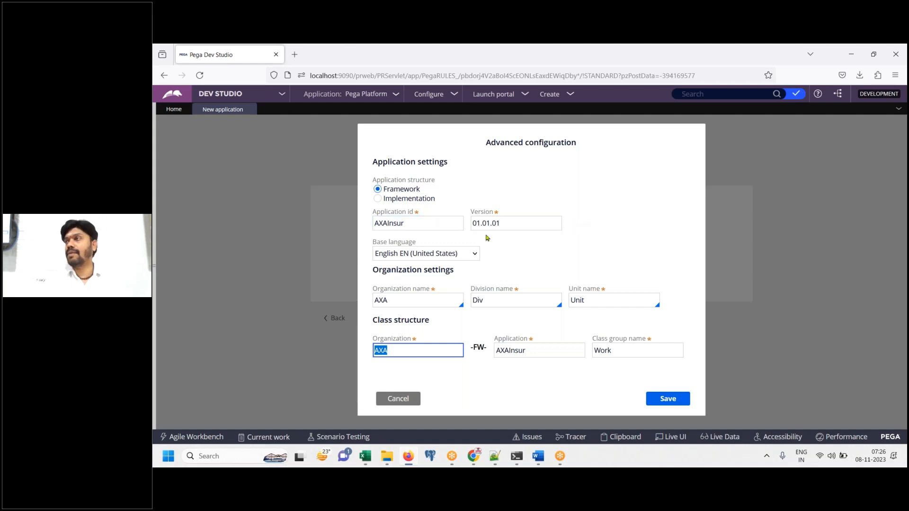
Check that AXA appears in both the Organization name and class structure Organization
left_click(710, 59)
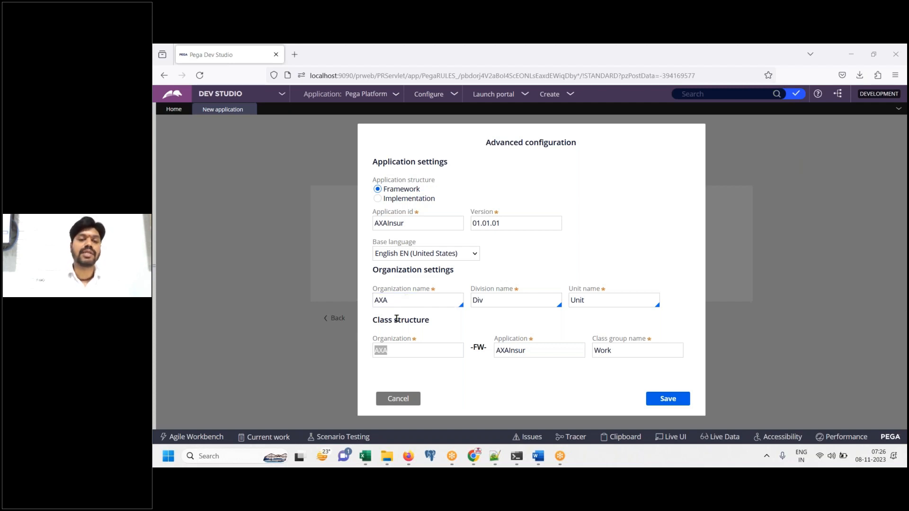
left_click(395, 352)
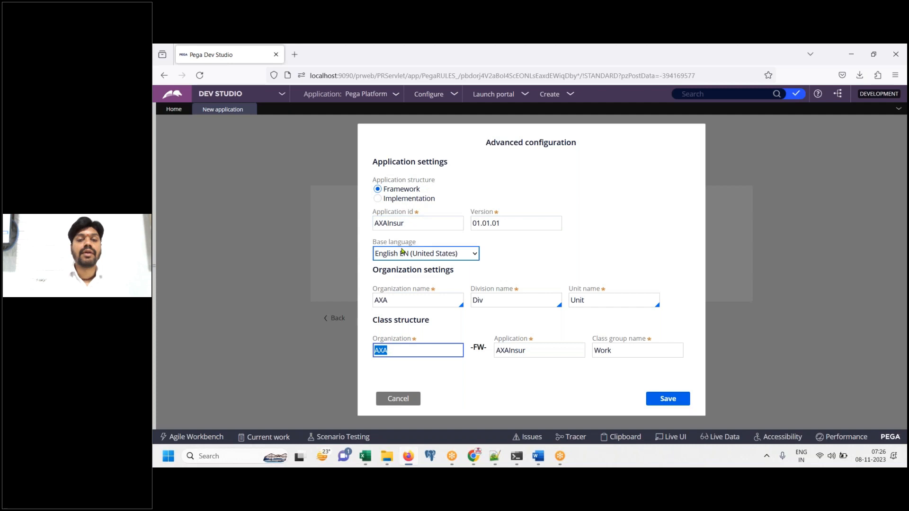
left_click(395, 301)
left_click(405, 352)
left_click(405, 299)
left_click(382, 300)
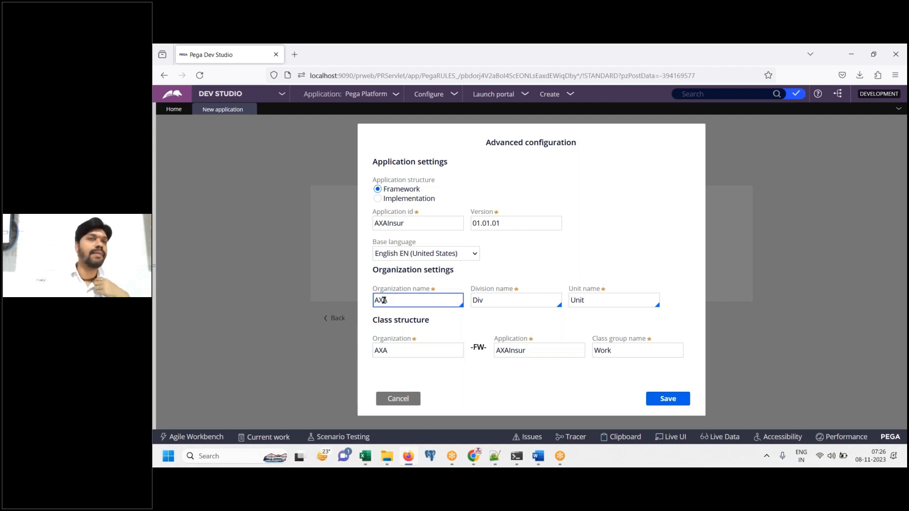
left_click(413, 355)
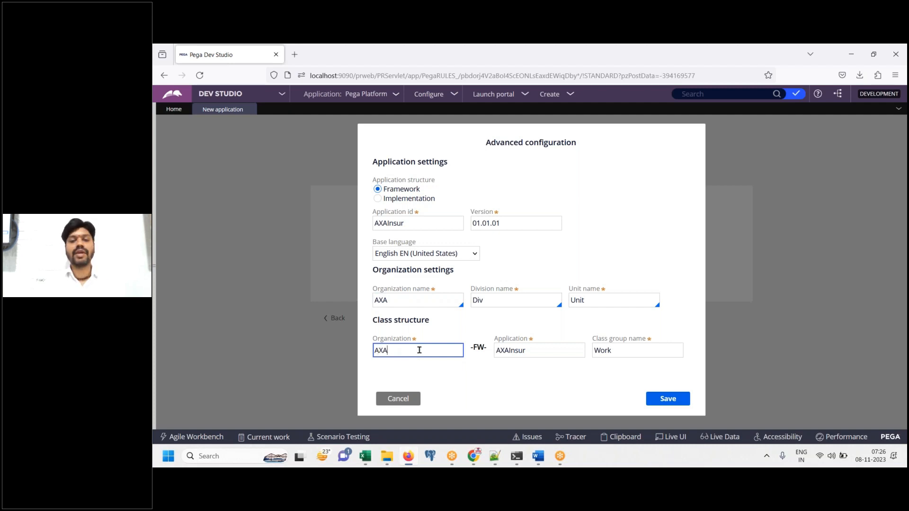
Add the line 'Click on save' to the Word notes
left_click(538, 456)
type("Click on save")
key("Return")
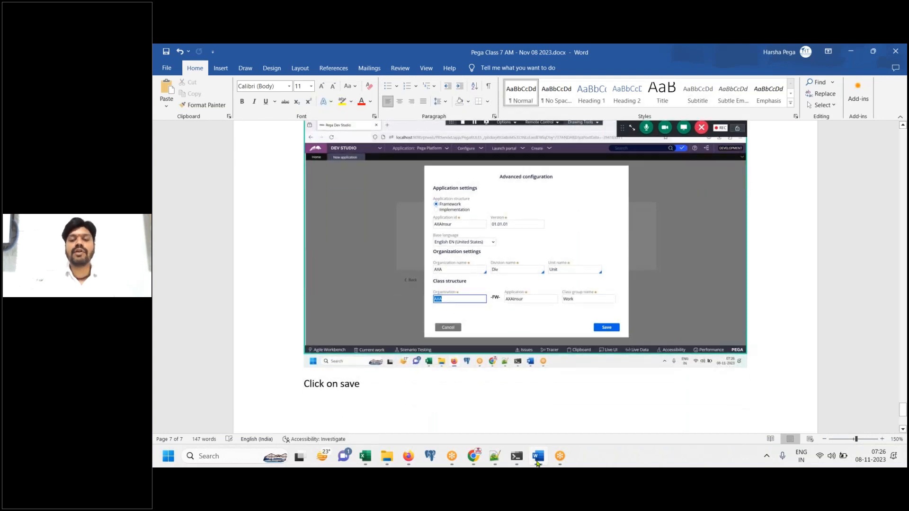
left_click(538, 462)
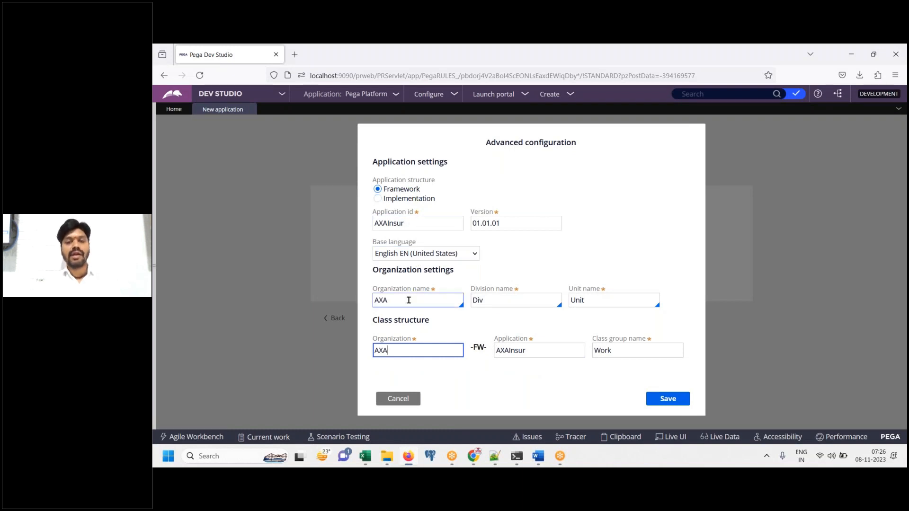
Save the advanced configuration, reopen it, and save it once more
left_click(668, 399)
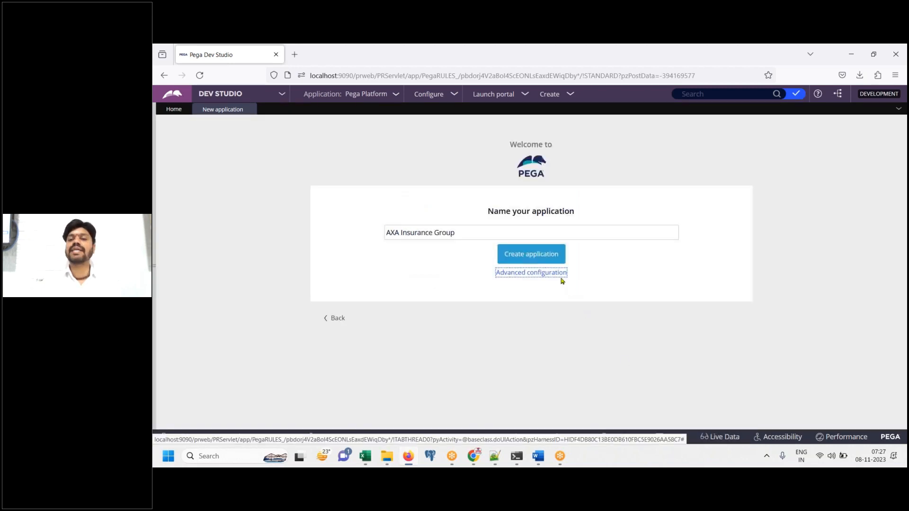
left_click(560, 276)
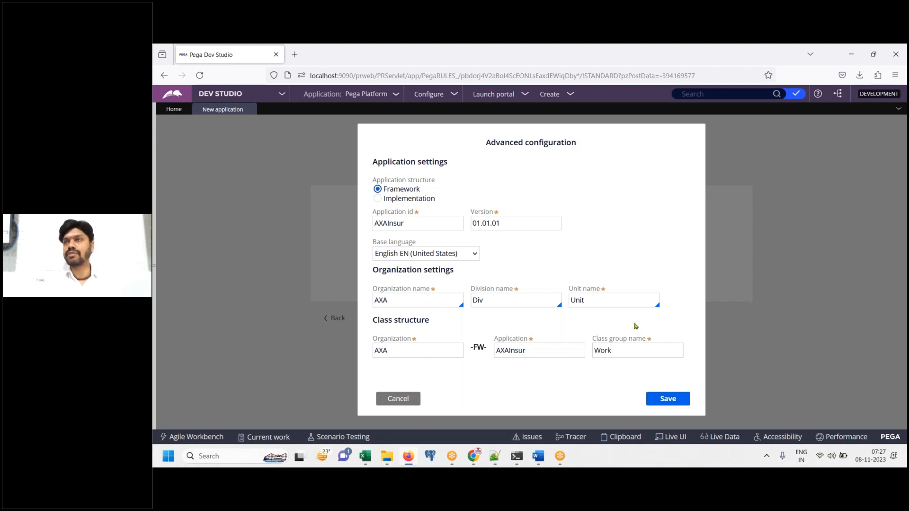
left_click(668, 398)
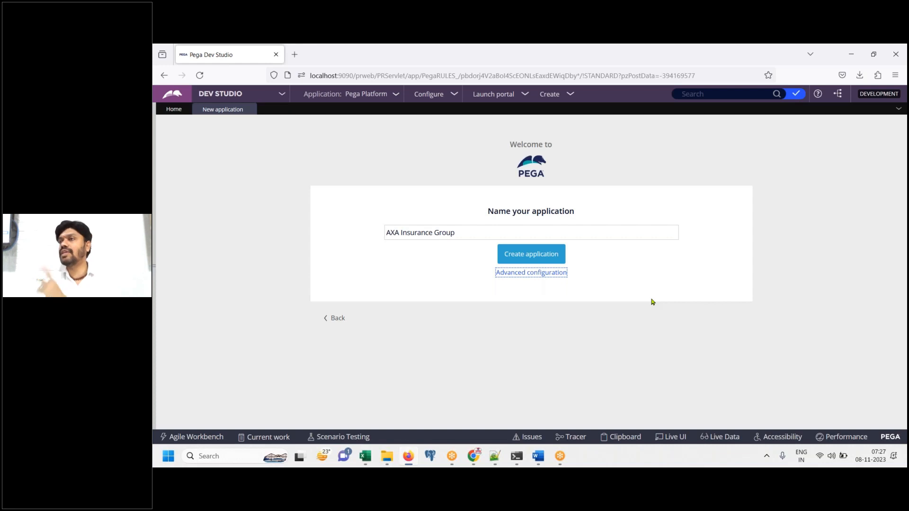
Paste the Name your application screenshot in Word, captioned 'click on Create application'
left_click(539, 456)
key("ctrl+v")
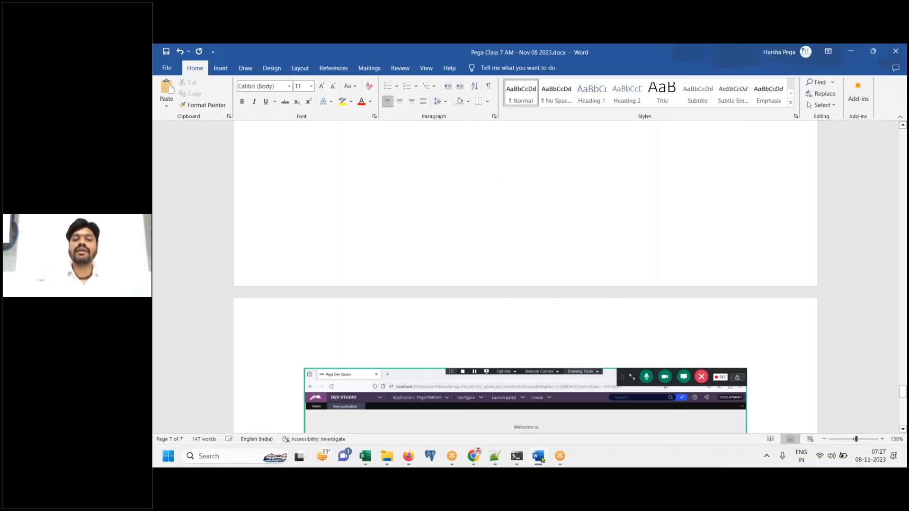
key("Return")
type("Create application")
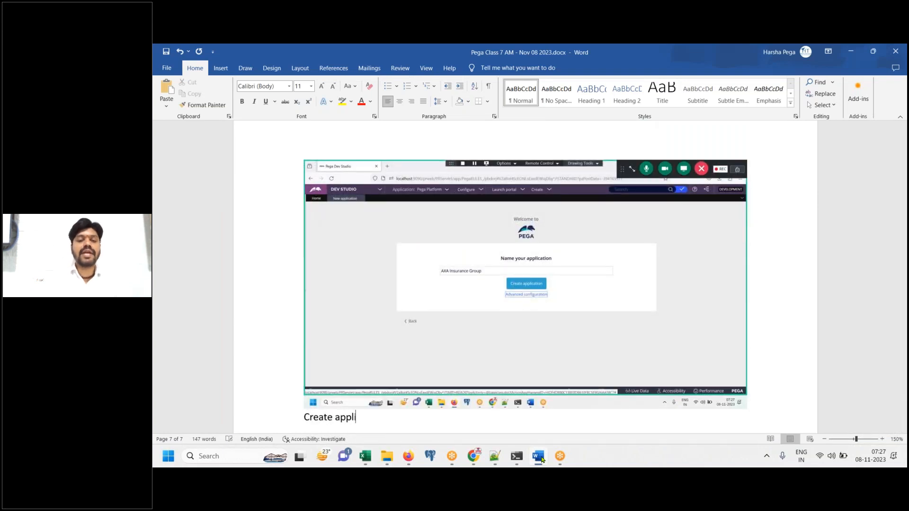
key("Home")
type("click on")
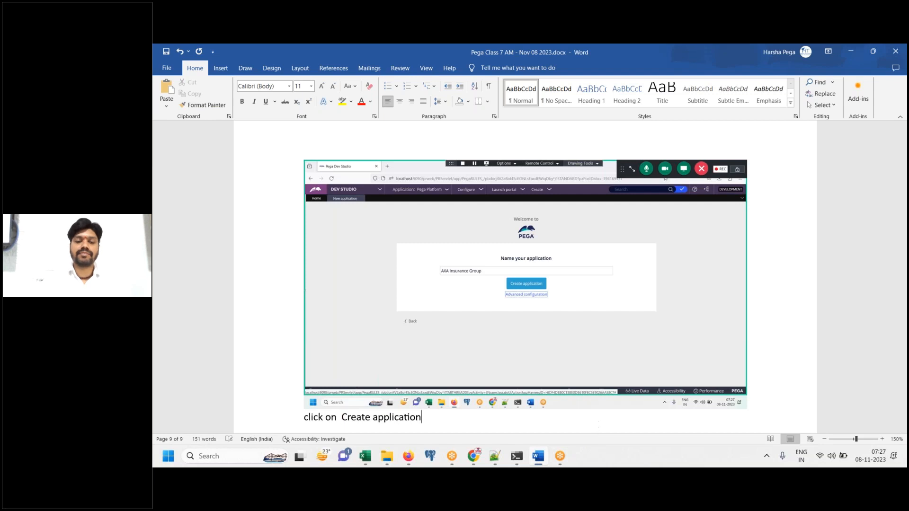
key("End")
key("Return")
left_click(539, 465)
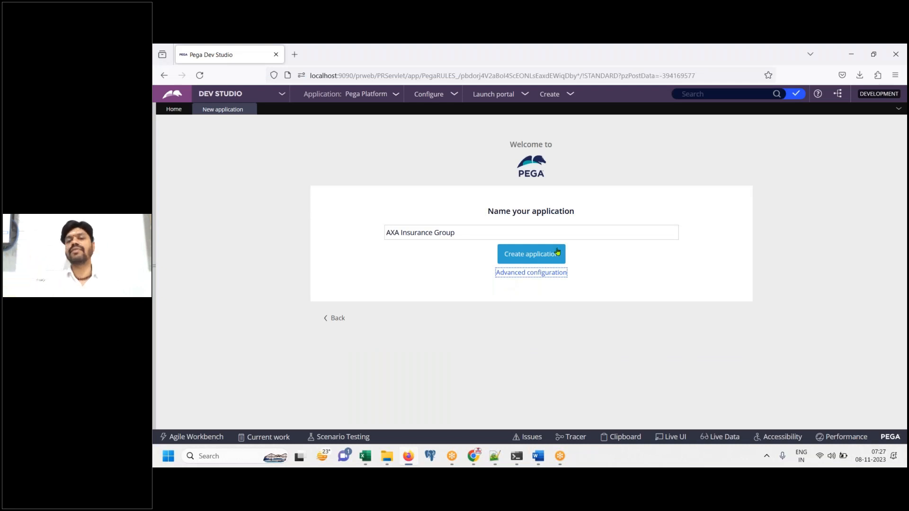
Create the AXA Insurance Group application and wait for the Congratulations page
left_click(529, 257)
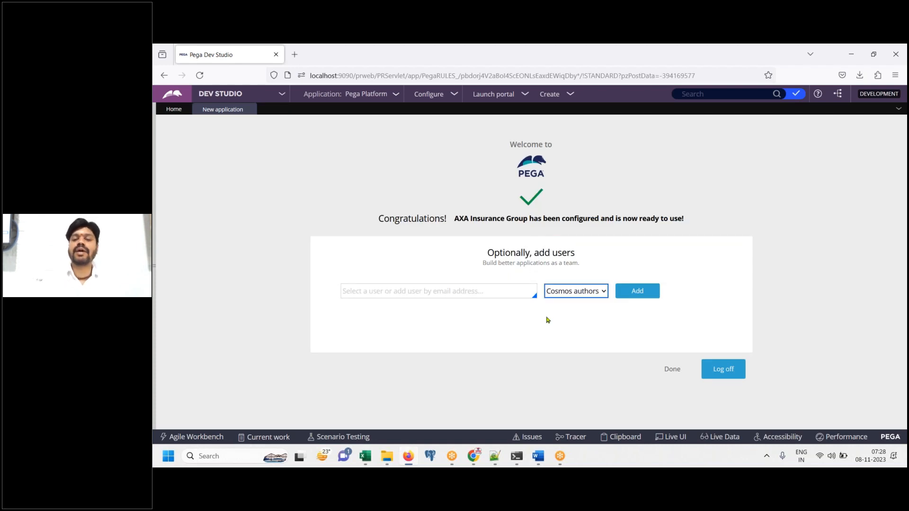
Capture the Pega confirmation page and paste the screenshot into the Word notes
left_click(538, 461)
left_click(538, 462)
key("Print")
left_click(538, 462)
key("ctrl+v")
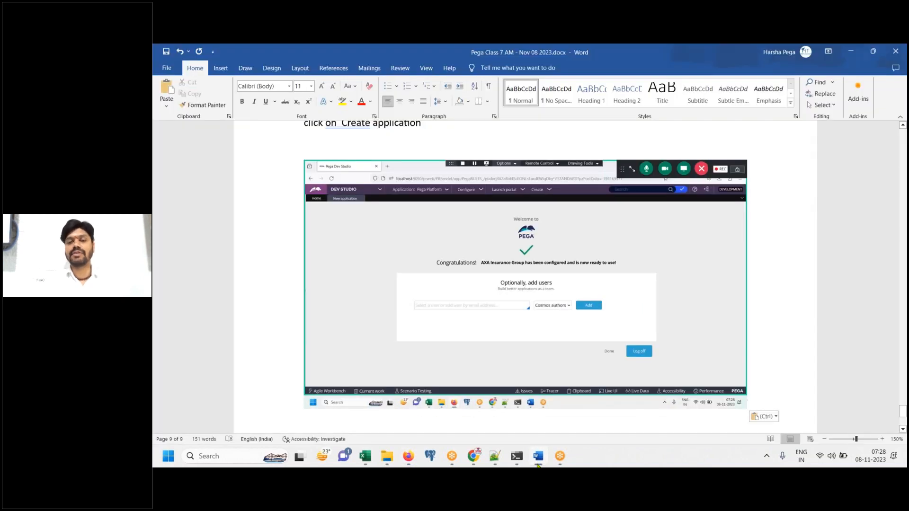
left_click(537, 464)
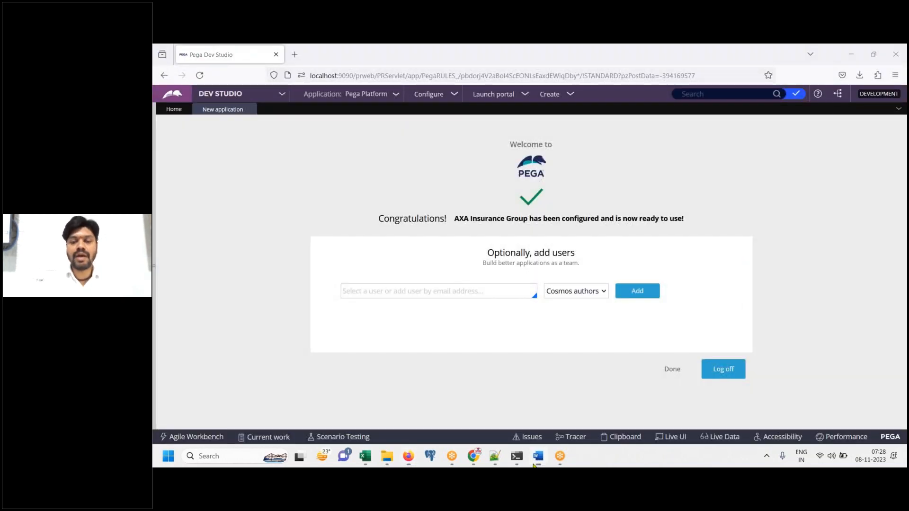
left_click(538, 456)
Write 'Now, below are created.' with a list: 1. Application, Organization AXA got created
type("pplicat")
key("BackSpace")
key("BackSpace")
key("BackSpace")
key("BackSpace")
key("BackSpace")
key("BackSpace")
key("BackSpace")
key("BackSpace")
key("BackSpace")
key("BackSpace")
type("below are")
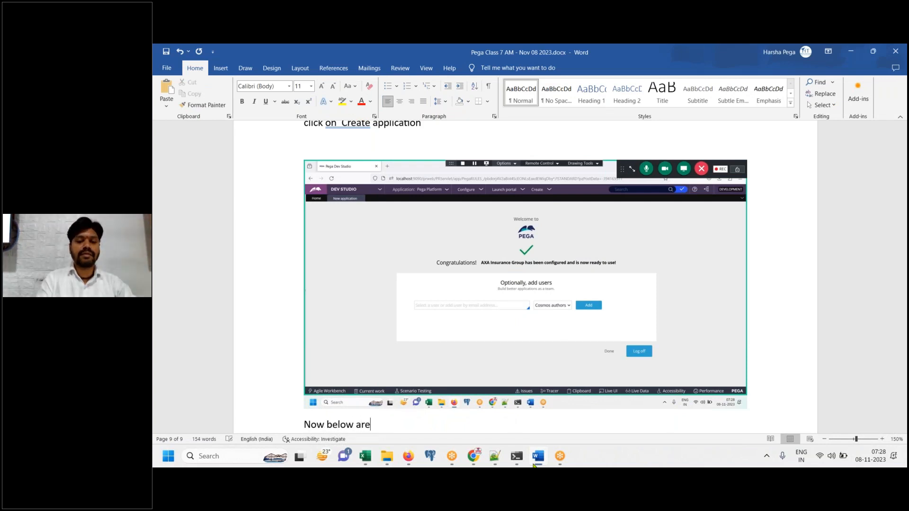
type(" created.")
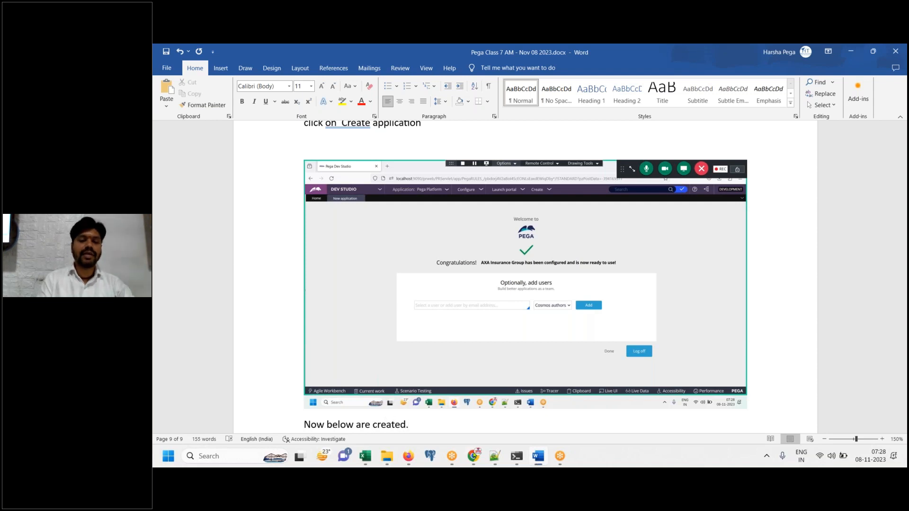
left_click(328, 426)
key("BackSpace")
type(",")
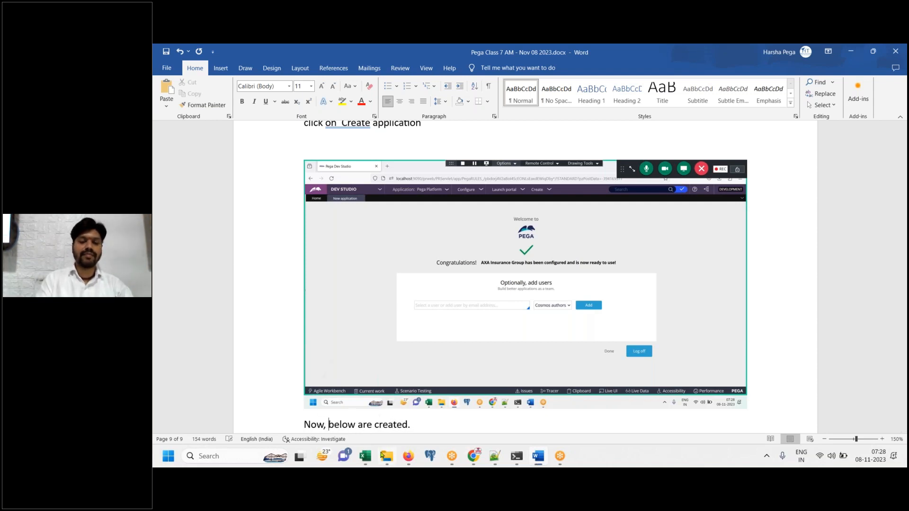
left_click(443, 421)
key("Return")
type("1. Ap")
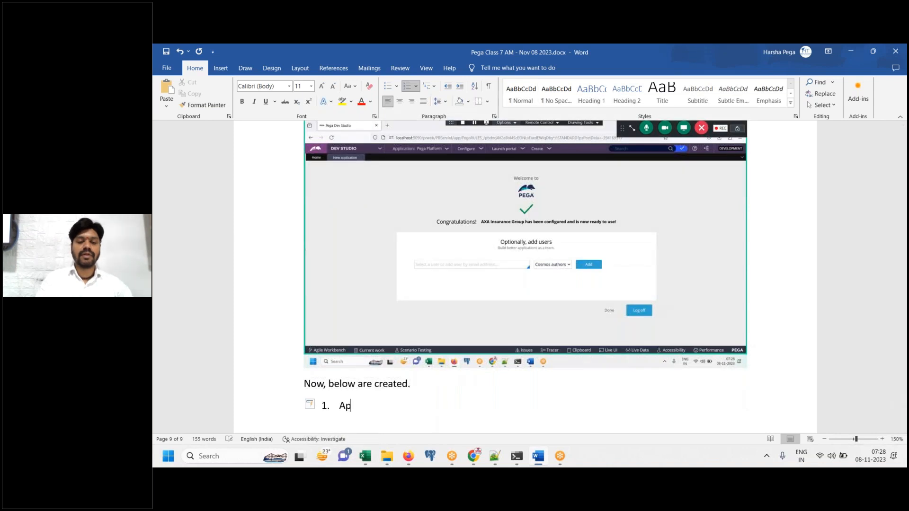
type("plication")
key("Return")
type("Organization AXA for")
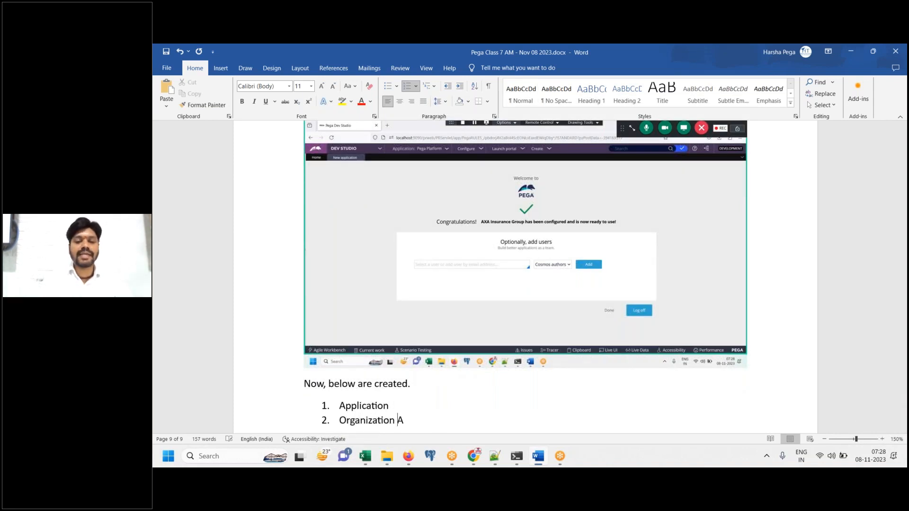
key("BackSpace")
key("BackSpace")
key("BackSpace")
key("BackSpace")
type("got created.")
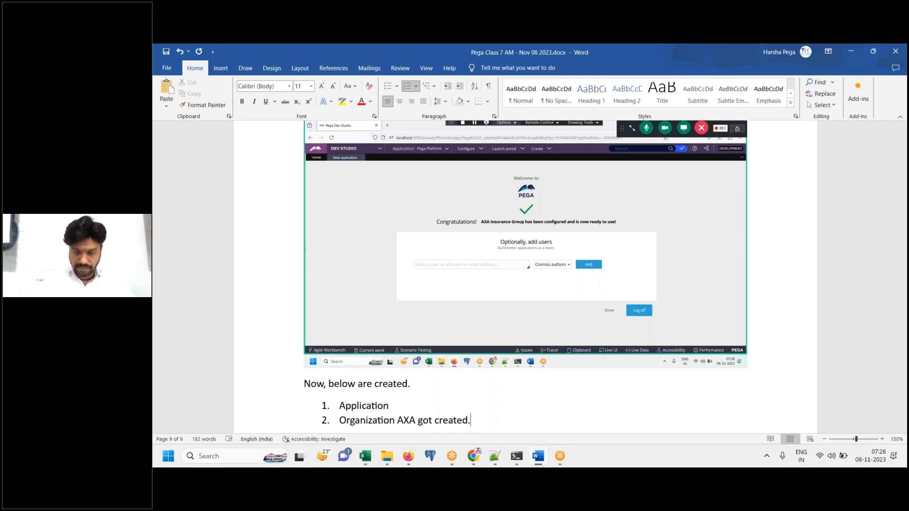
key("Return")
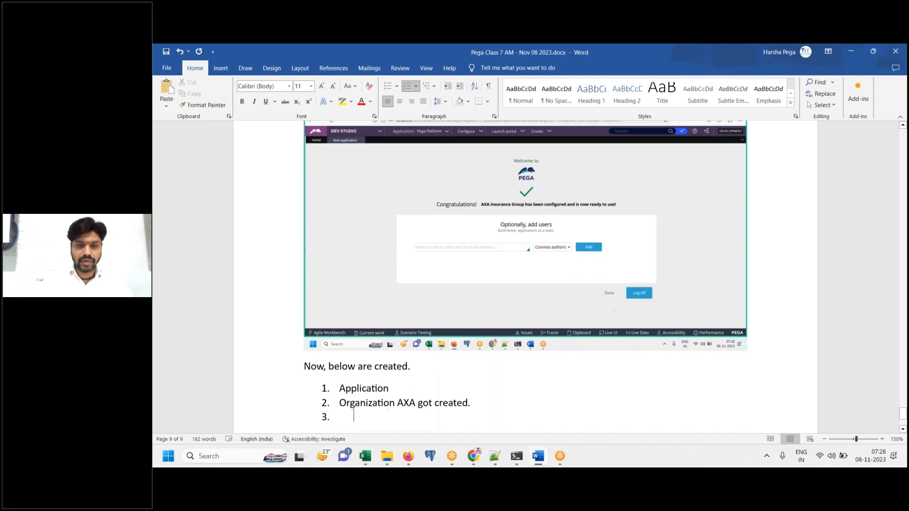
key("BackSpace")
Add 'Login ID - Operator ID must be created by our self.' and 'We are go create Developer Operator ID'
type("Log")
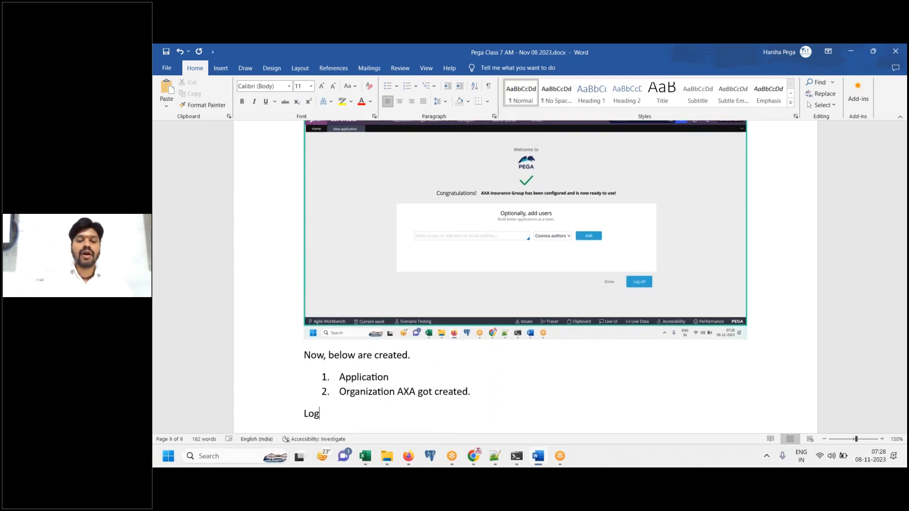
type("in ID")
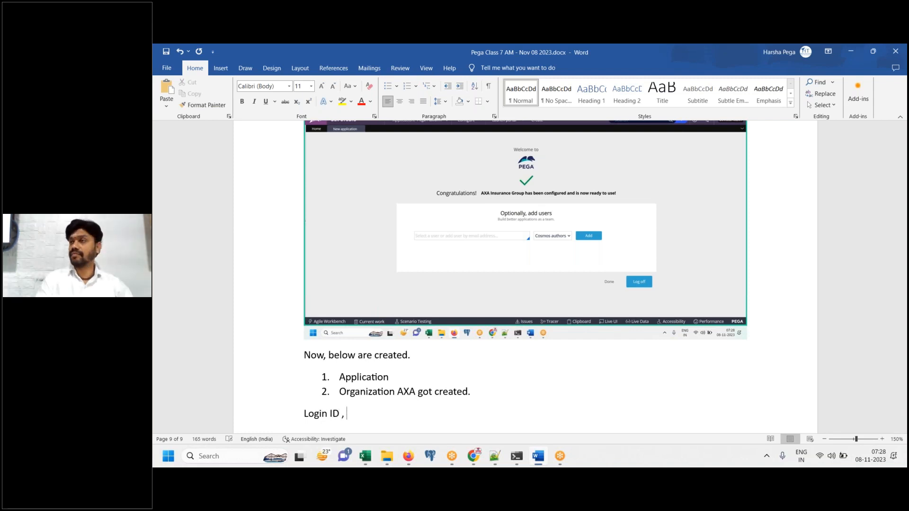
type(" ,")
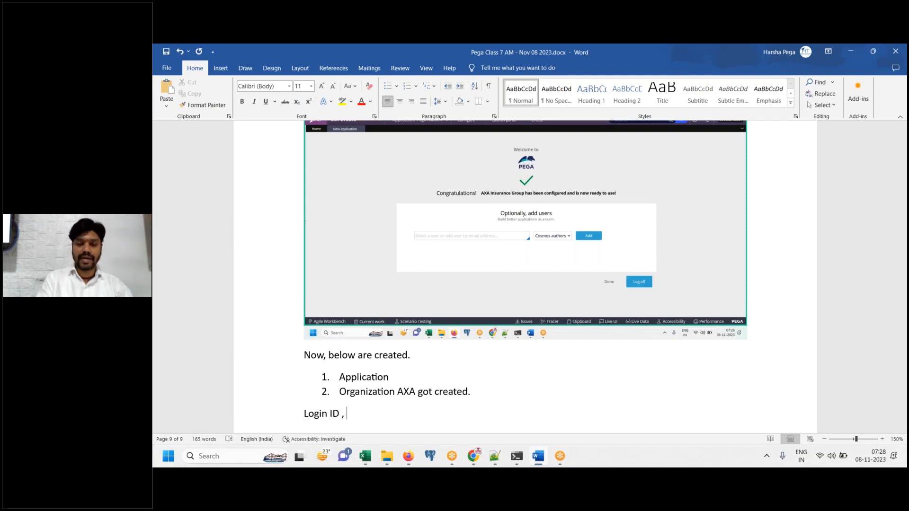
key("BackSpace")
key("BackSpace")
key("BackSpace")
type("- Op")
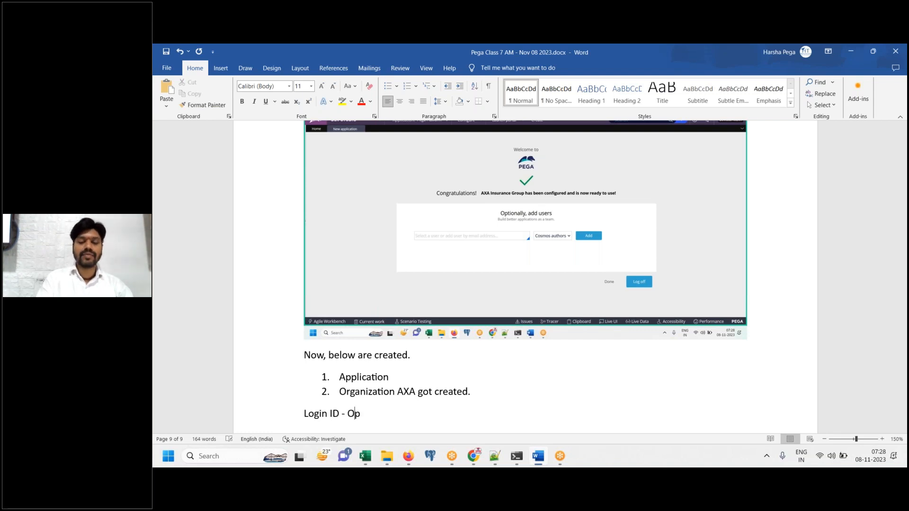
type("erator ID must be created")
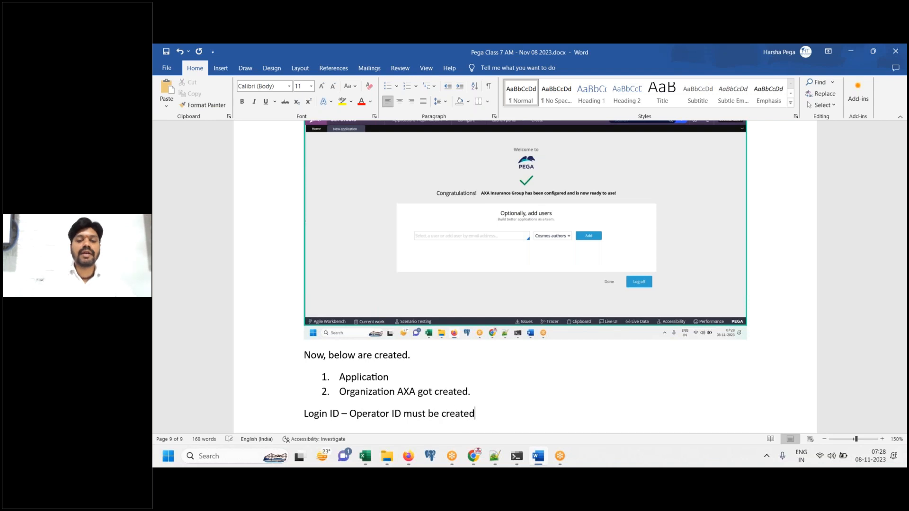
type(" by ou")
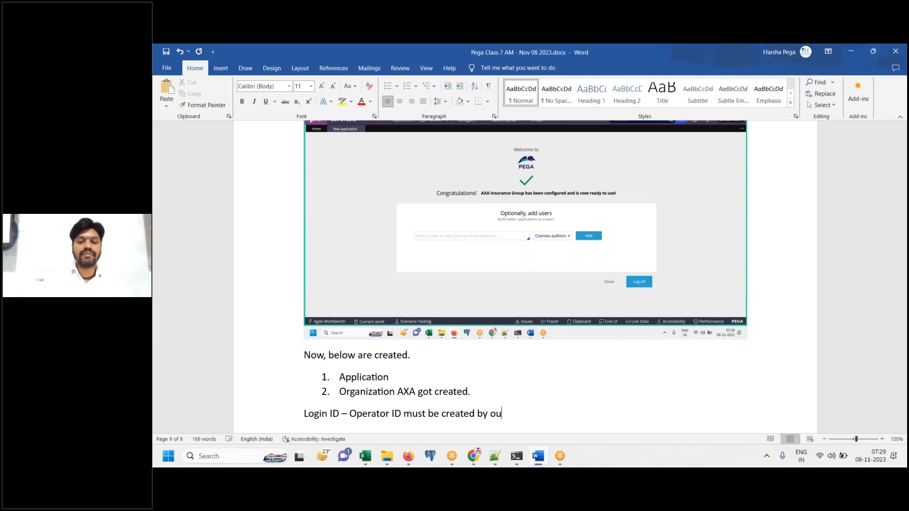
type("r self.")
key("Return")
type("We are go ")
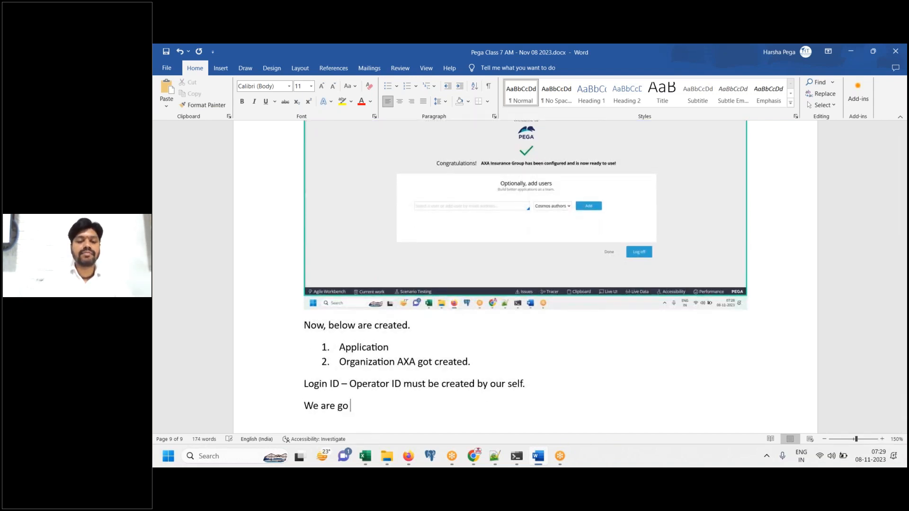
type("create Develop")
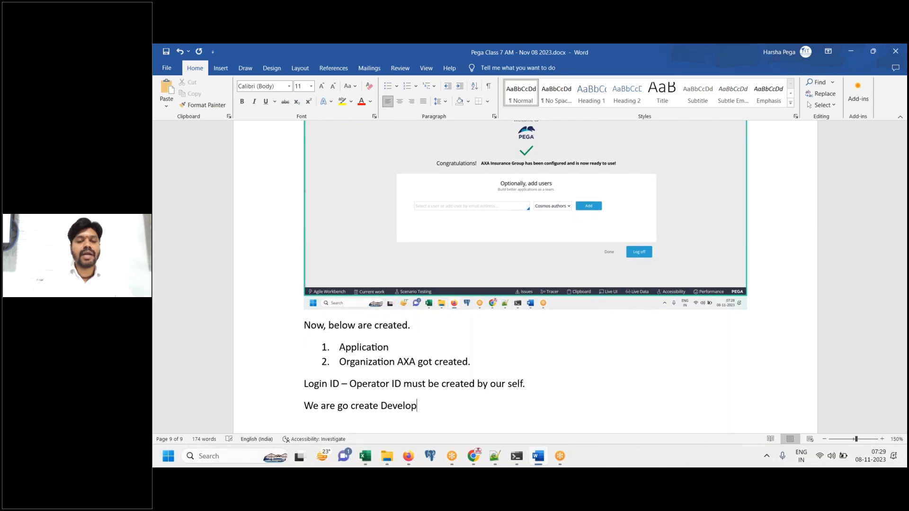
type("er Operator OD")
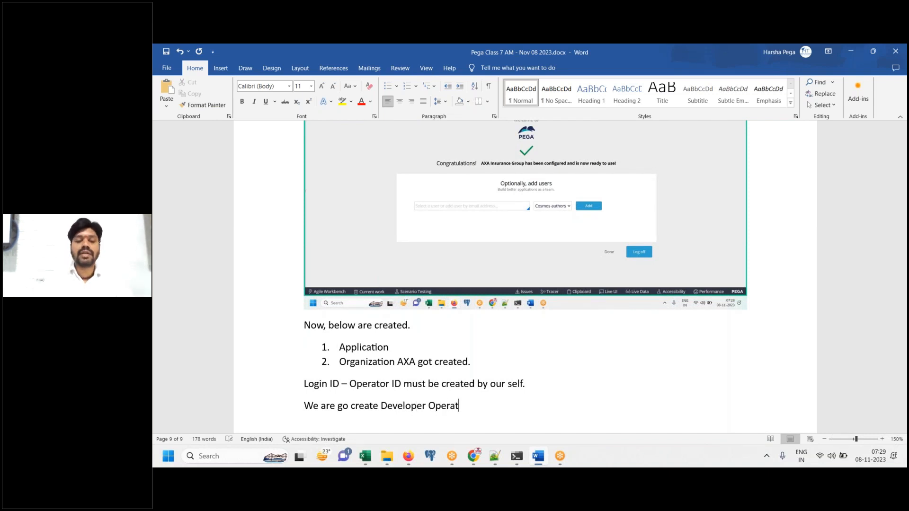
key("BackSpace")
key("BackSpace")
type("ID.")
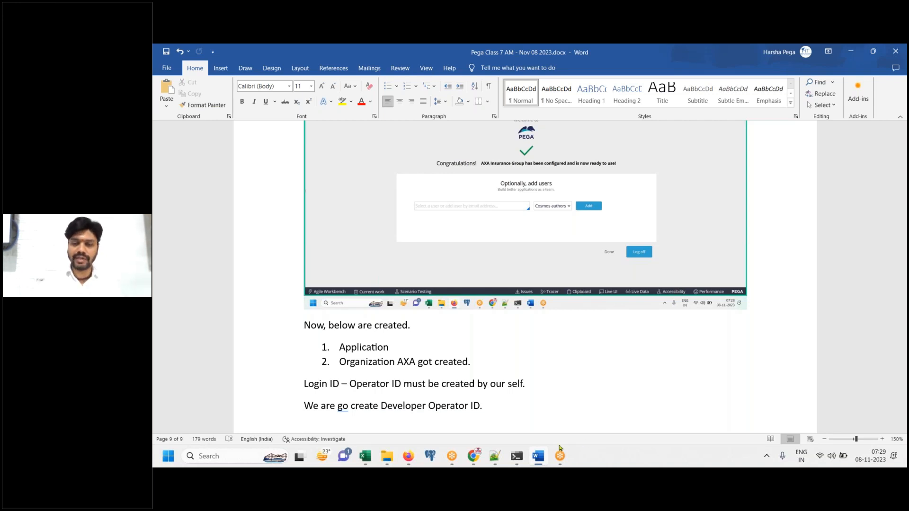
Enter the developer operator's e-mail in the AXA Insurance Group add-users field with the Cosmos authors role
left_click(538, 458)
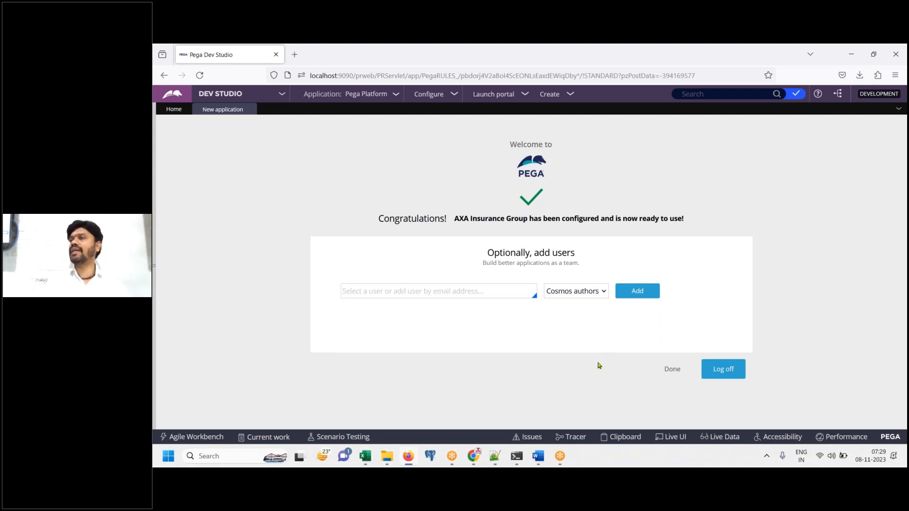
left_click(481, 290)
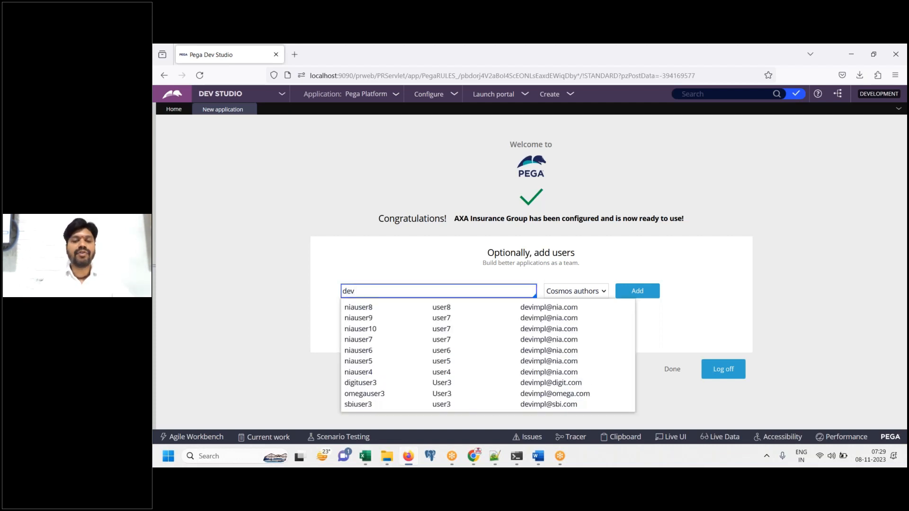
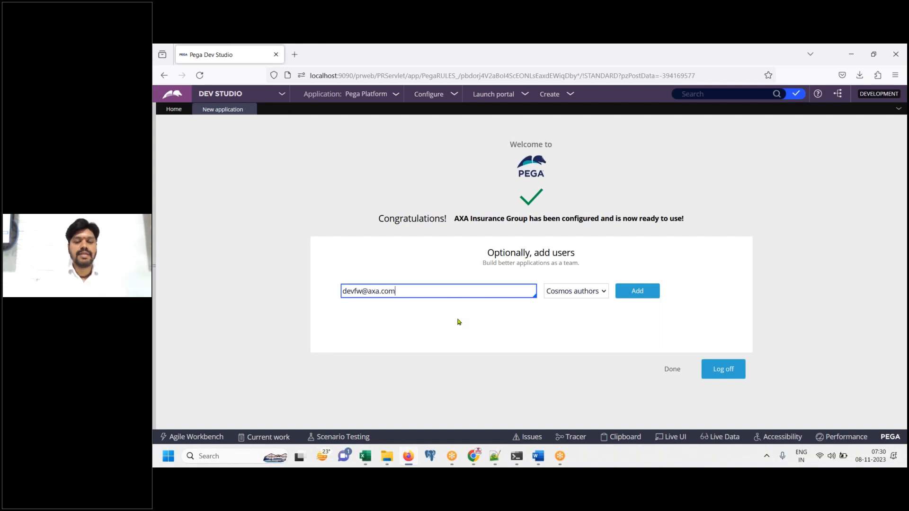
key("ctrl+a")
Note 'Author = developer' and 'Click on ADD' in Word, then add the developer operator in Pega
left_click(539, 458)
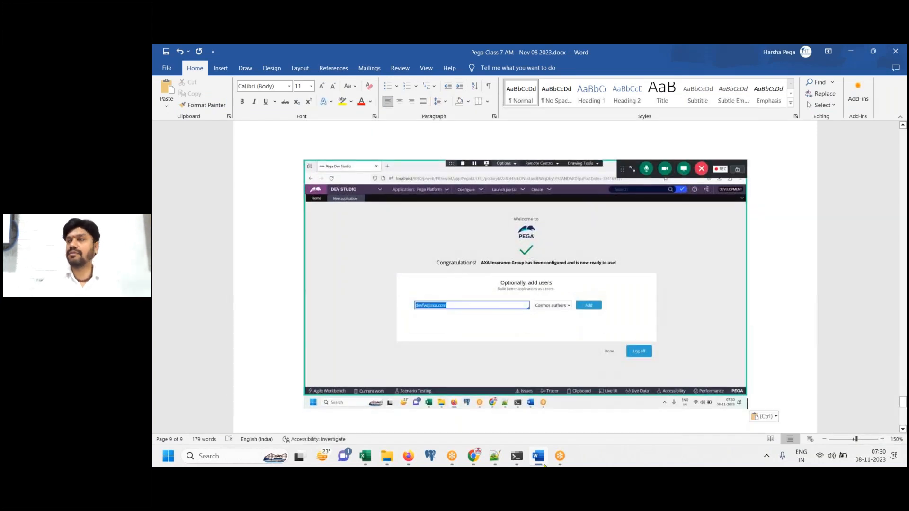
key("Return")
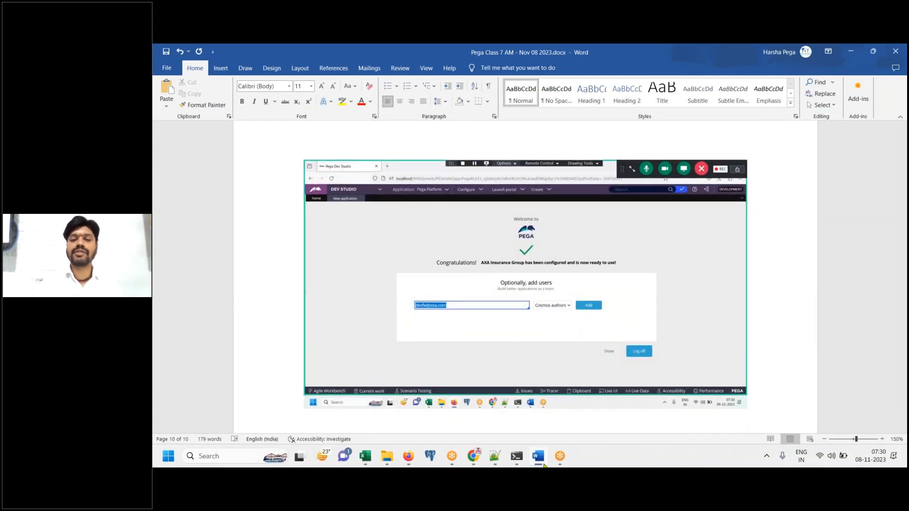
left_click(408, 455)
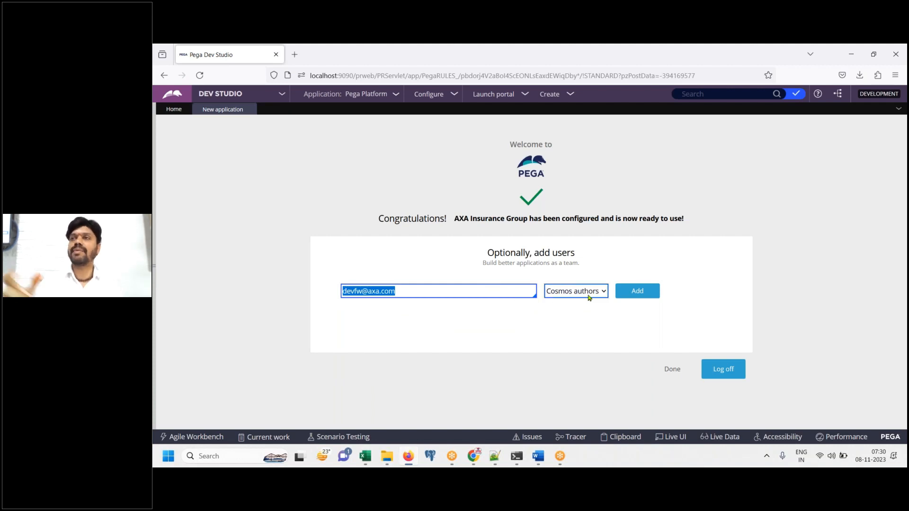
left_click(540, 465)
type("Autho")
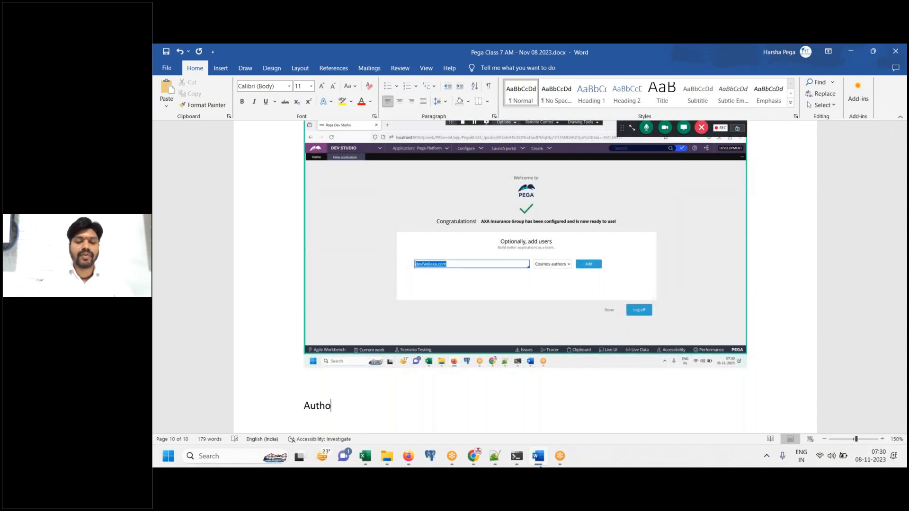
type("r = developer")
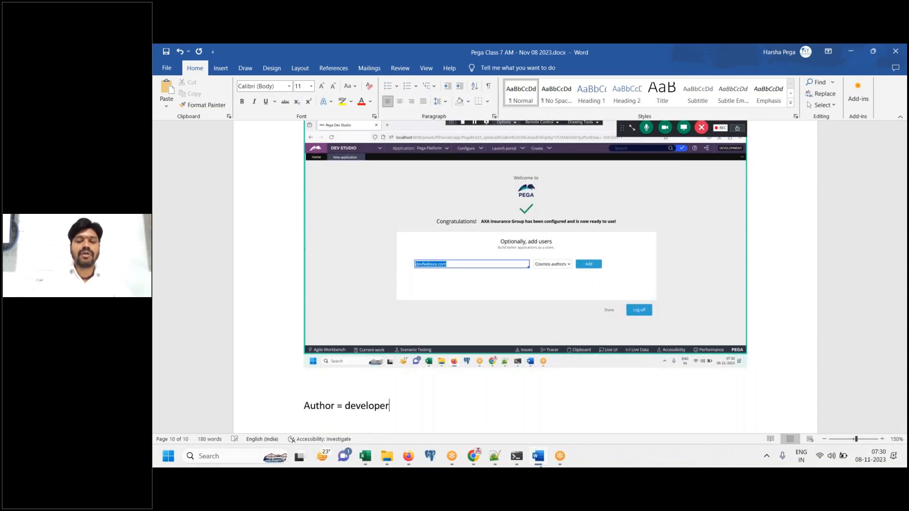
key("Return")
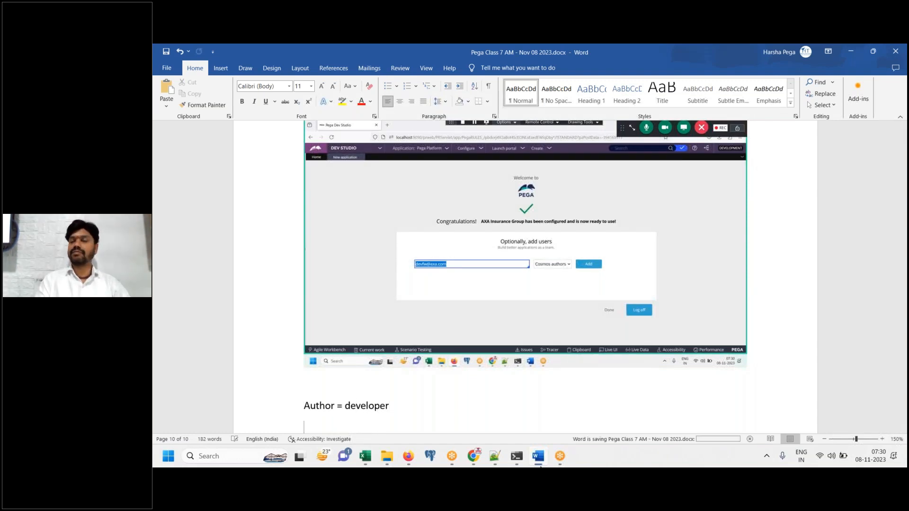
type("Click on ADD")
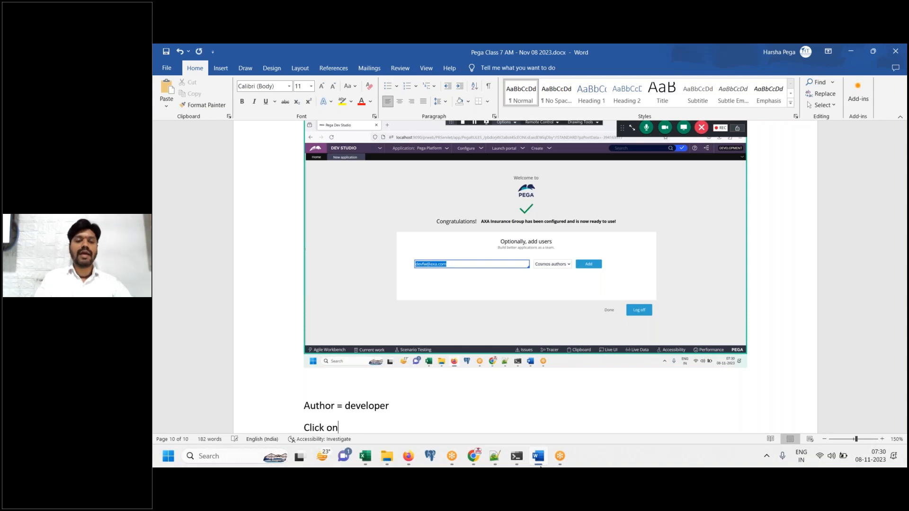
key("Return")
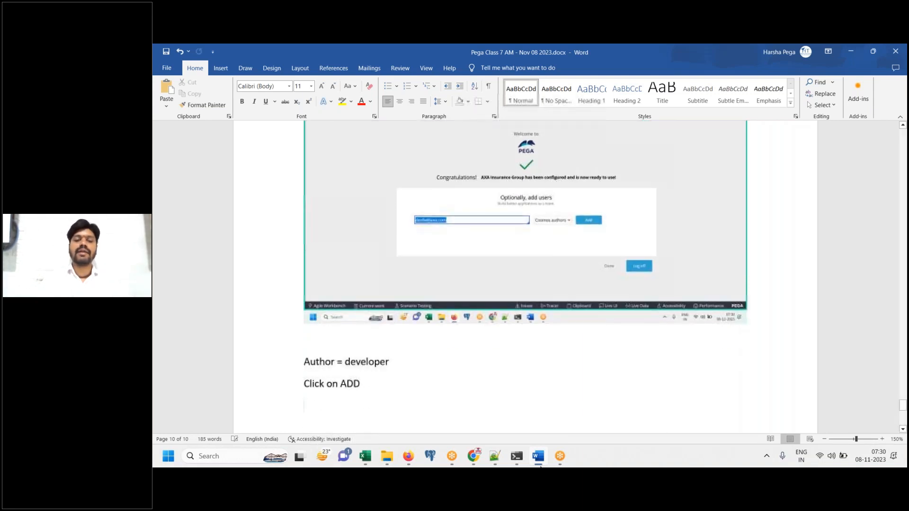
left_click(538, 456)
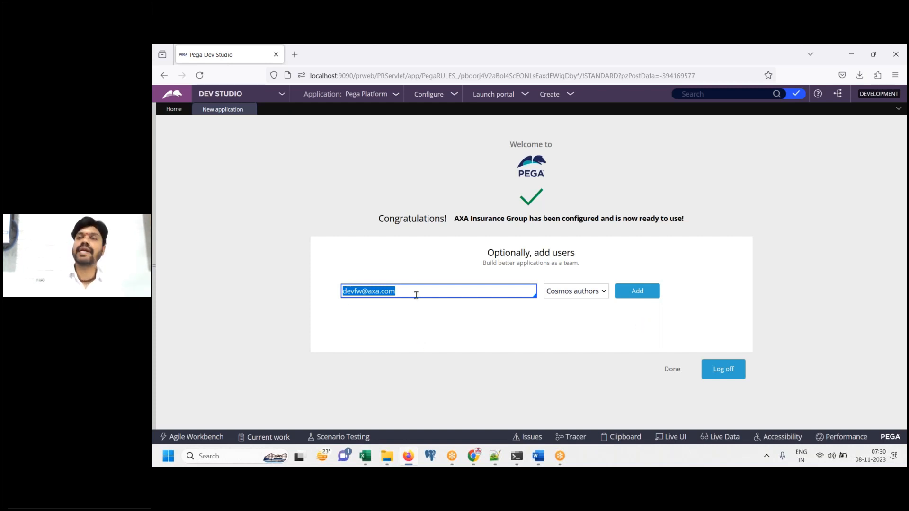
left_click(629, 294)
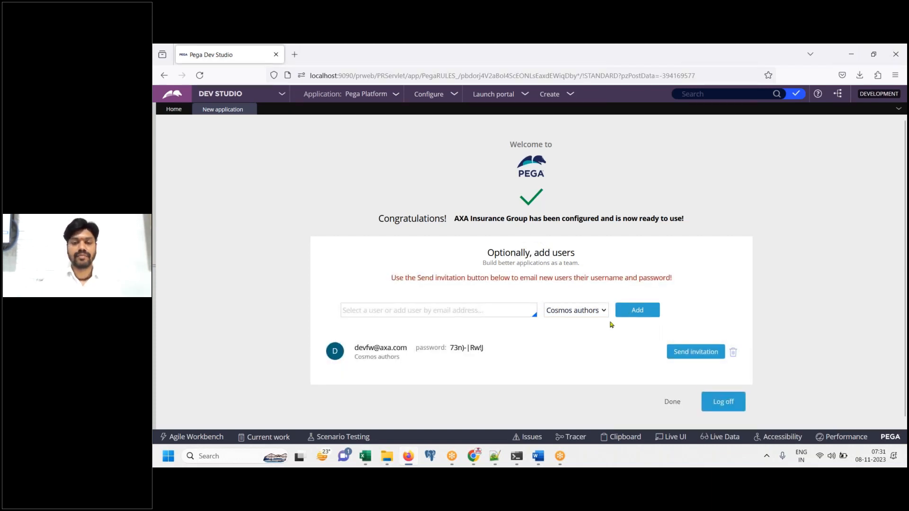
Type 'Operator ID is created and password is generated.' and the copy-details sentence in Word
left_click(538, 457)
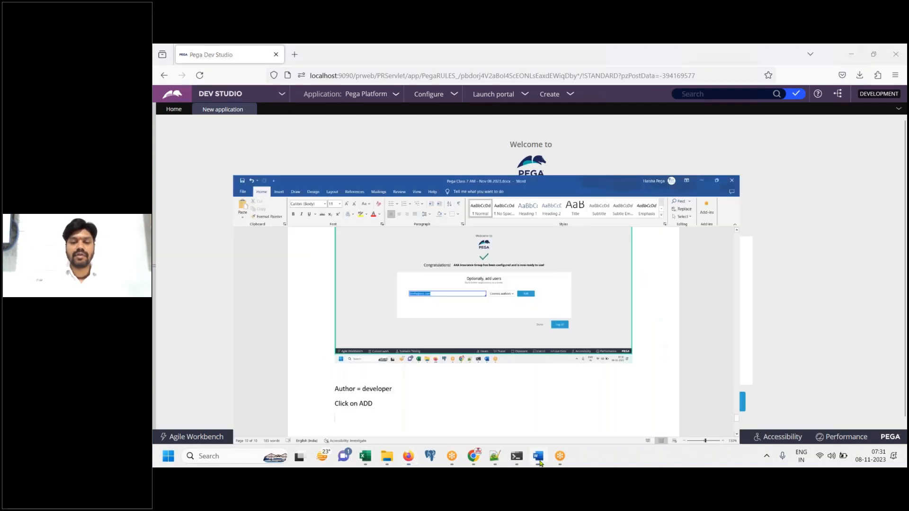
type("Ope")
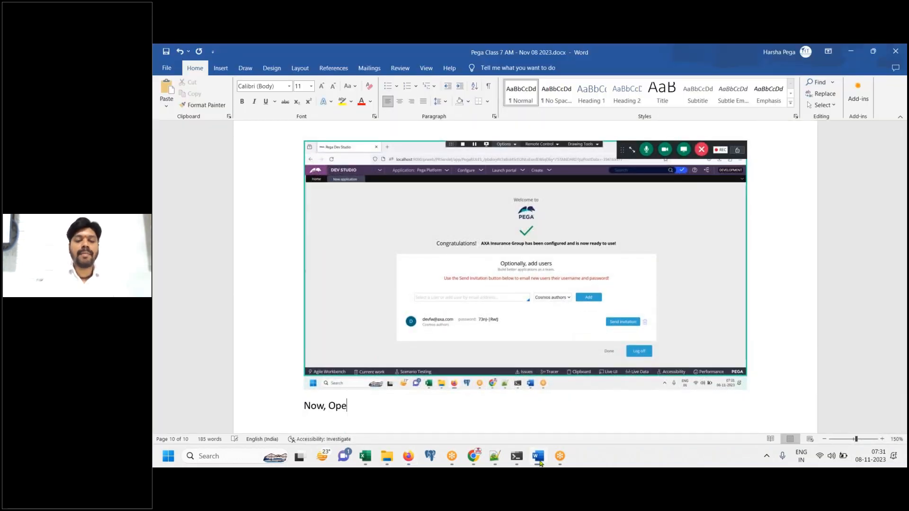
type("rator ID is cr")
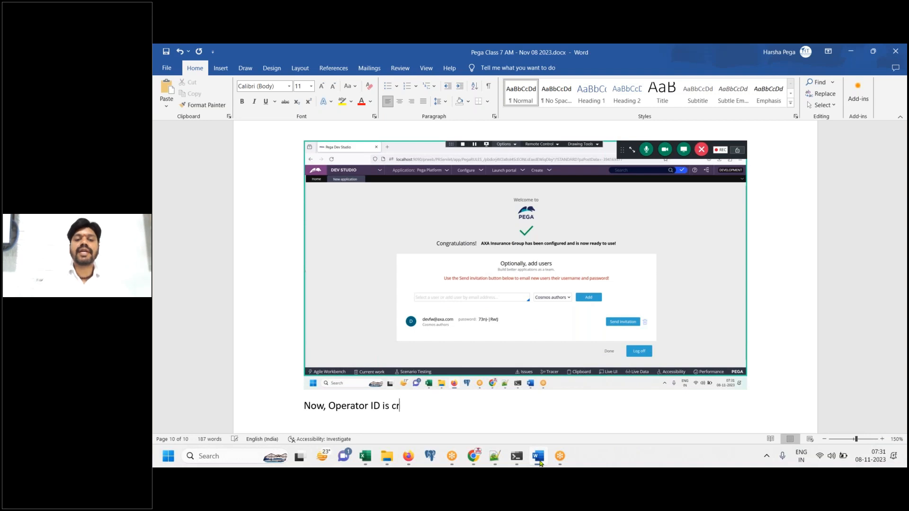
type("eated and pass")
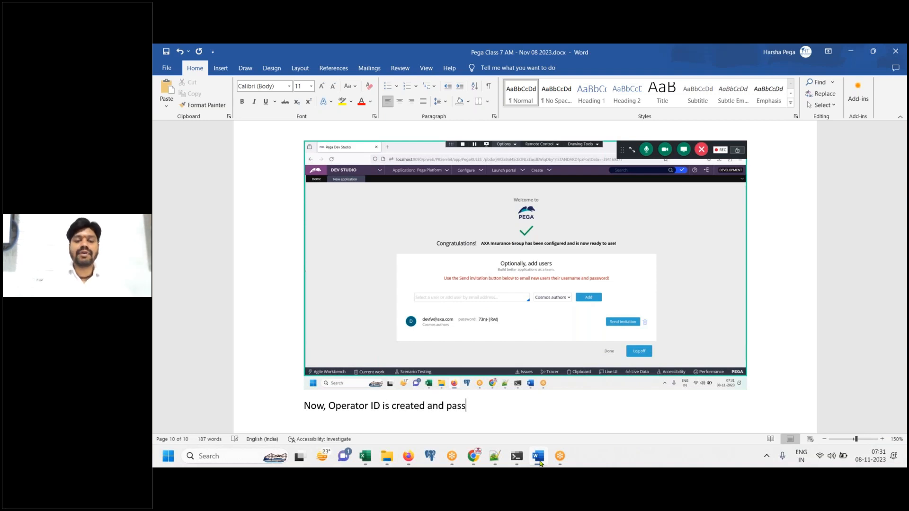
type("word is genera")
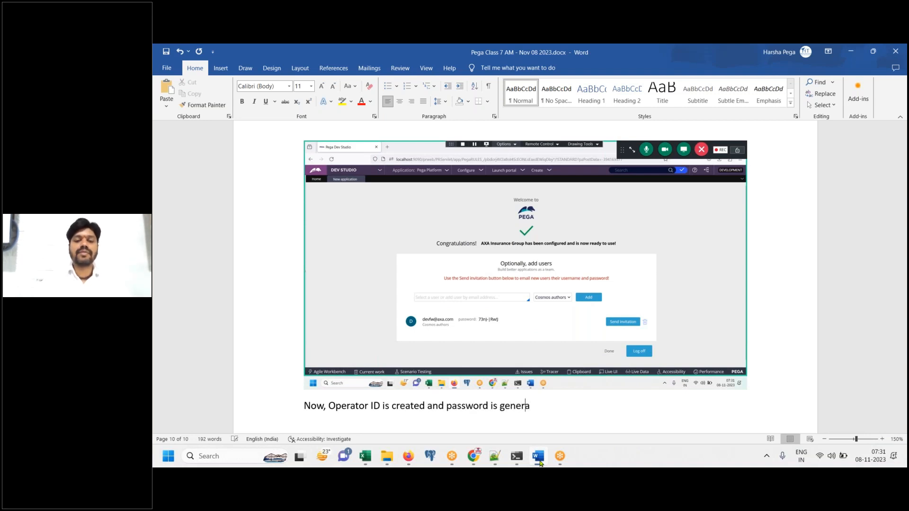
type("ted.Coyy thi")
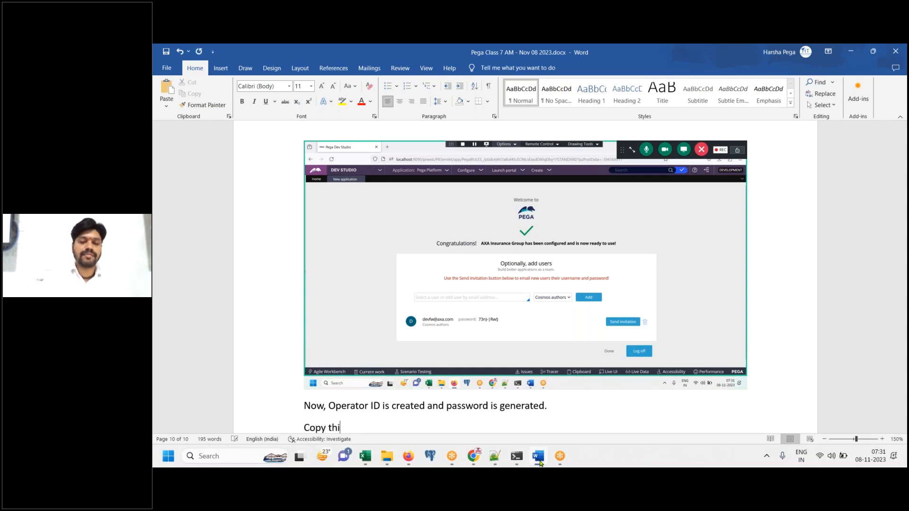
type("s details into a note page.")
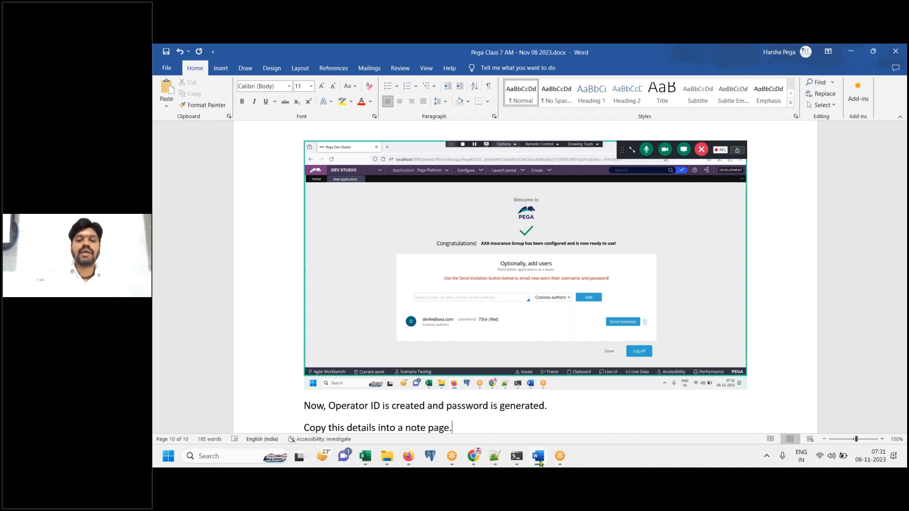
key("Return")
Make the copy-details sentence bold red, resetting the next line's colour to Automatic
left_click(475, 390)
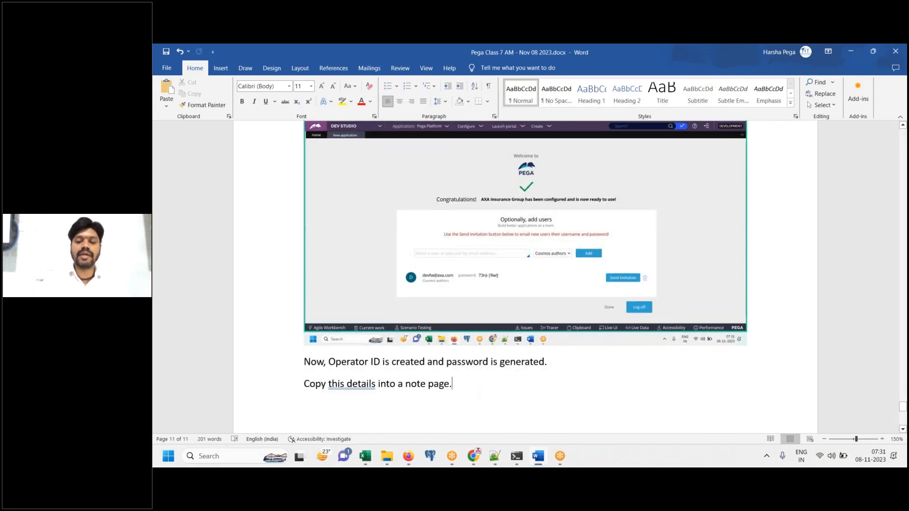
left_click_drag(474, 391, 305, 386)
left_click(361, 103)
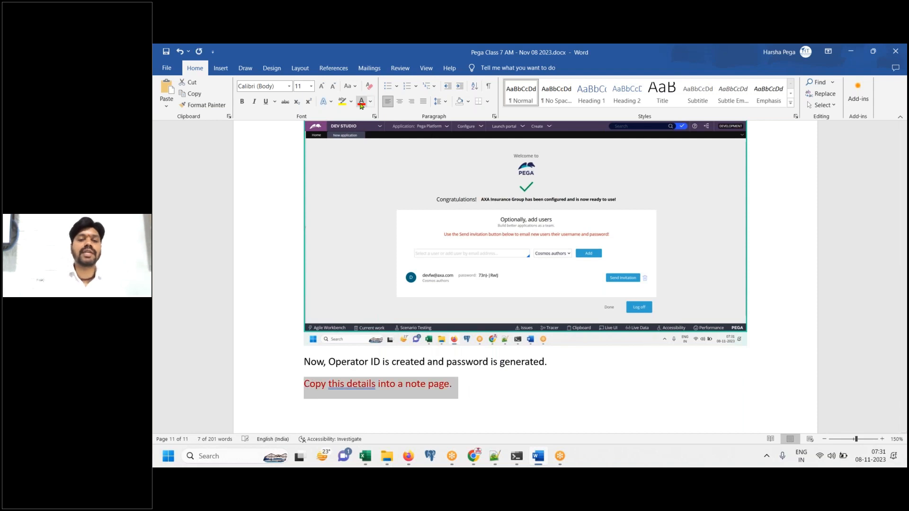
key("ctrl+b")
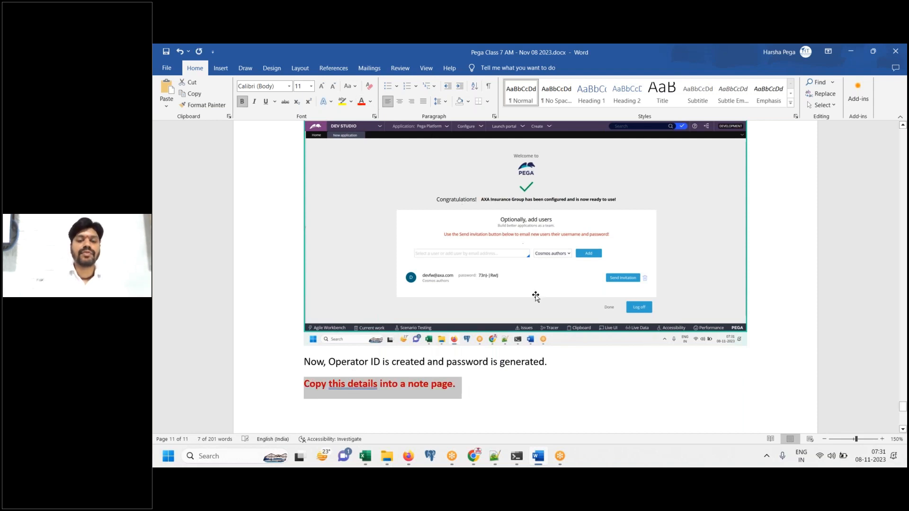
left_click(515, 396)
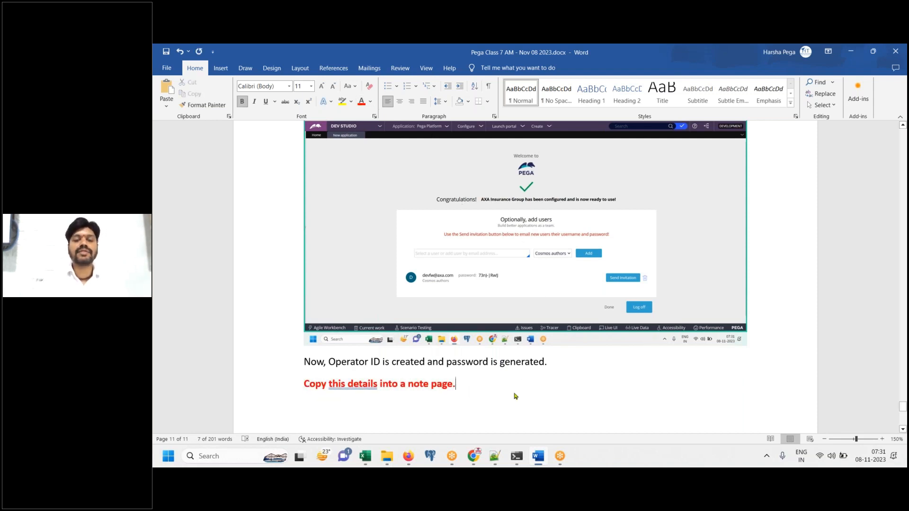
left_click(370, 101)
left_click(393, 132)
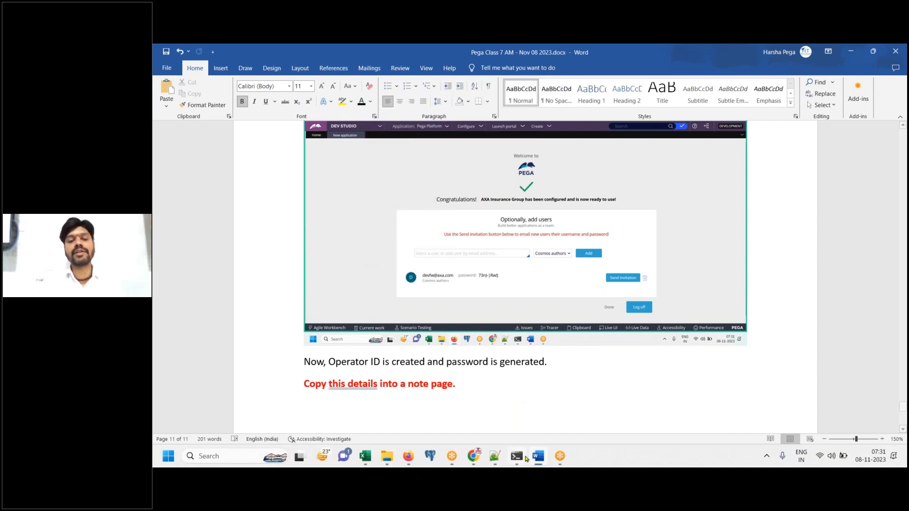
key("alt+Tab")
Paste the new user's e-mail, password and role into the Notepad++ class notes
left_click_drag(491, 355, 354, 354)
key("ctrl+c")
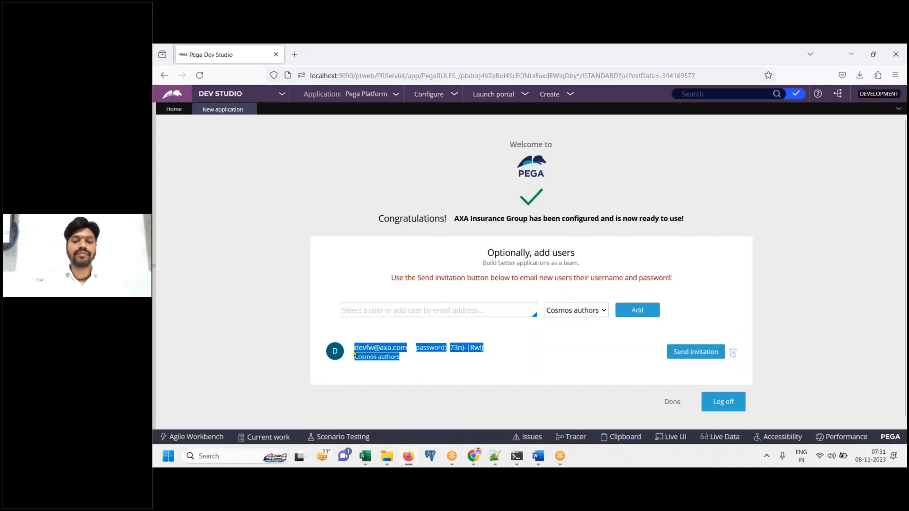
key("alt+Tab")
left_click(469, 362)
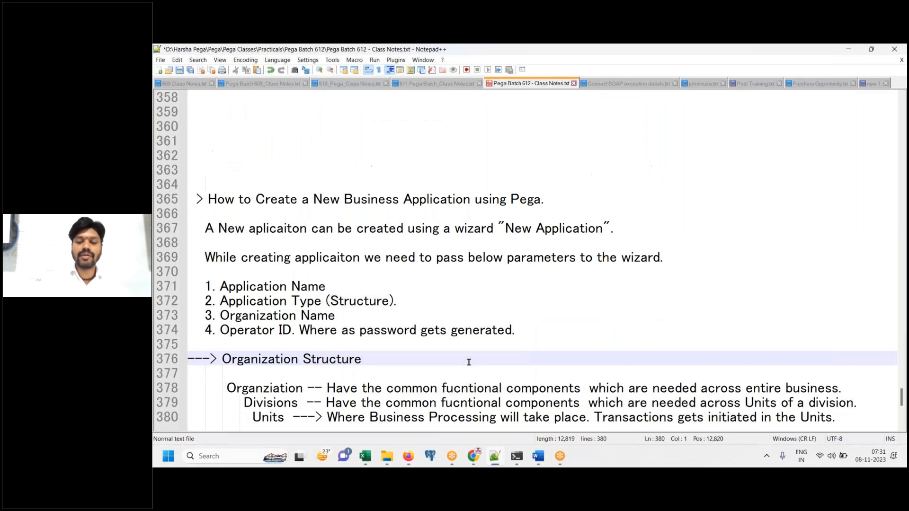
scroll(469, 362, "up", 15)
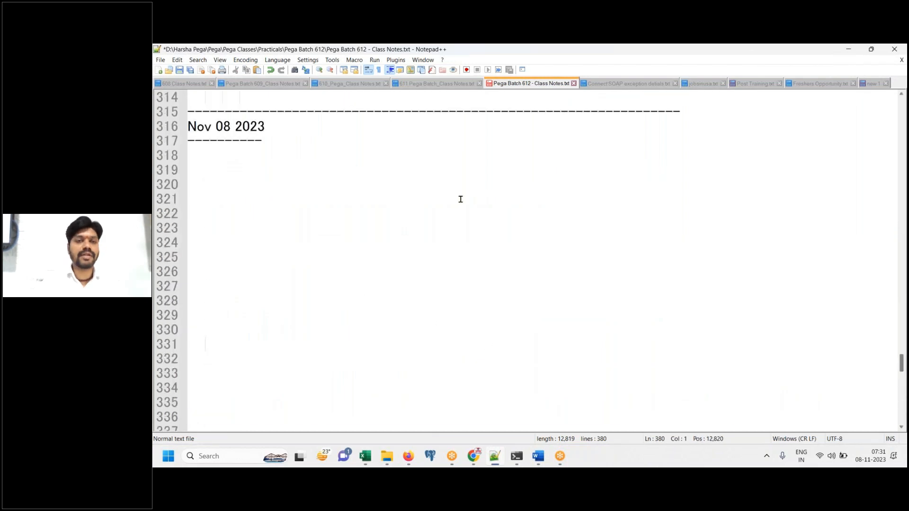
left_click(229, 152)
key("ctrl+v")
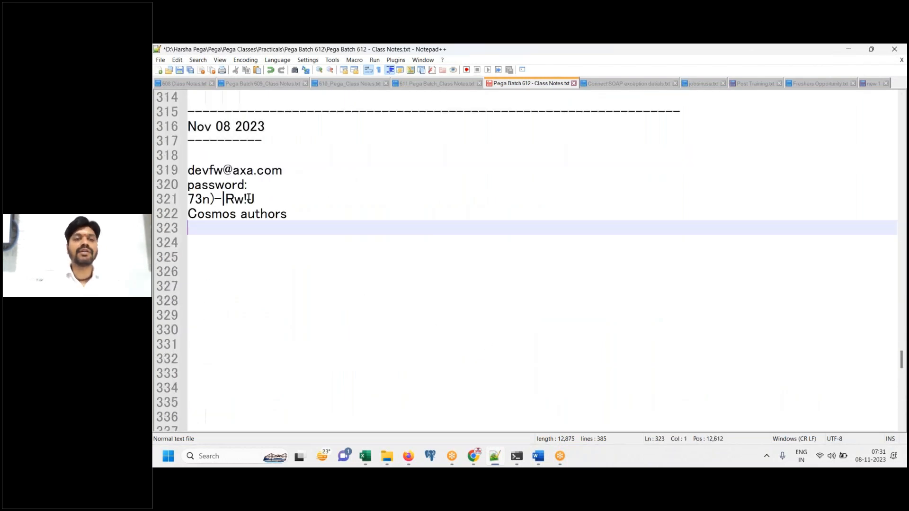
left_click_drag(189, 203, 295, 195)
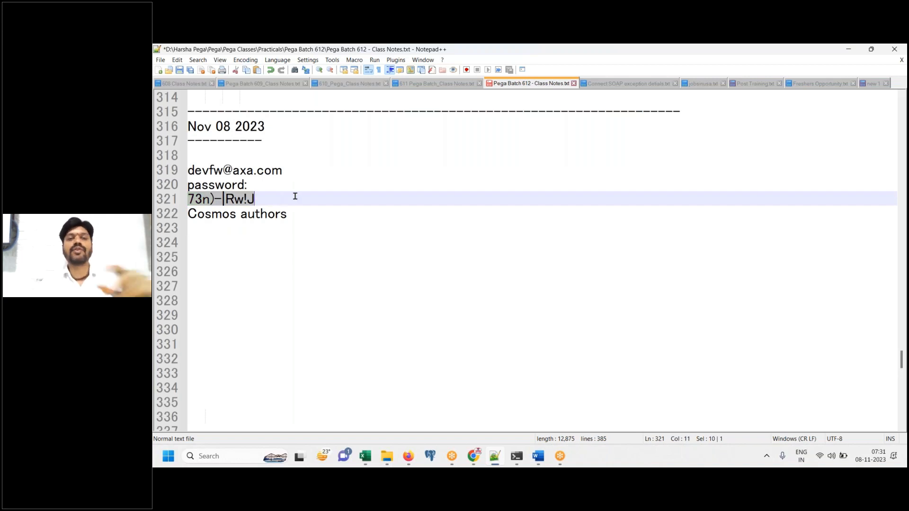
Add the heading 'AXA FW crednetails' above the login lines
left_click(322, 255)
left_click(218, 156)
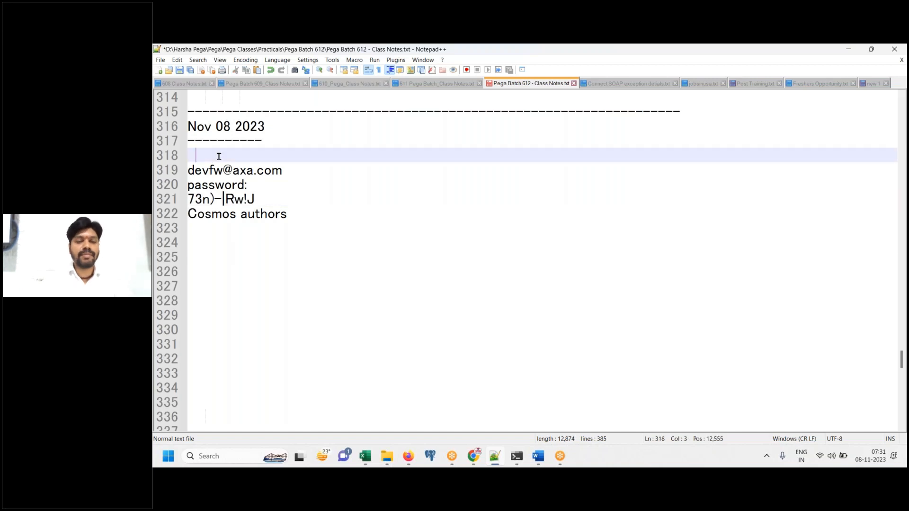
type("AXA FW crednetails")
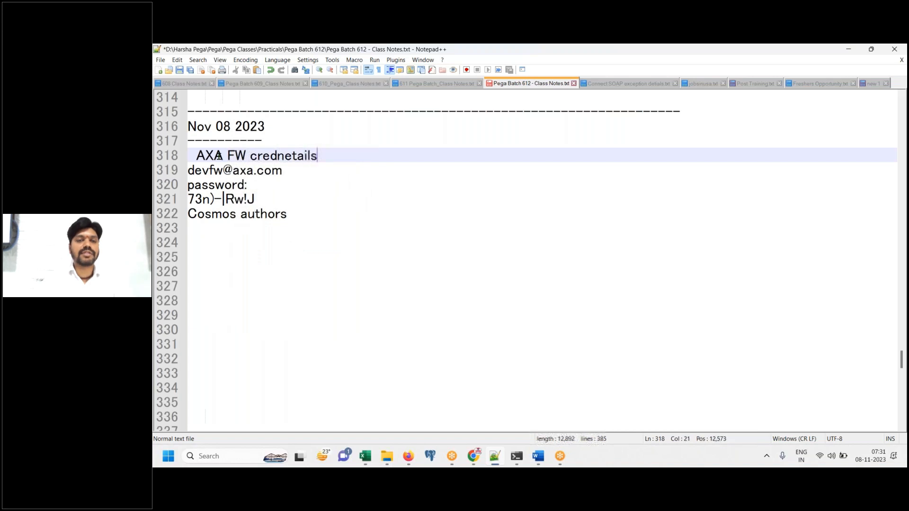
key("Return")
key("Up")
key("BackSpace")
key("BackSpace")
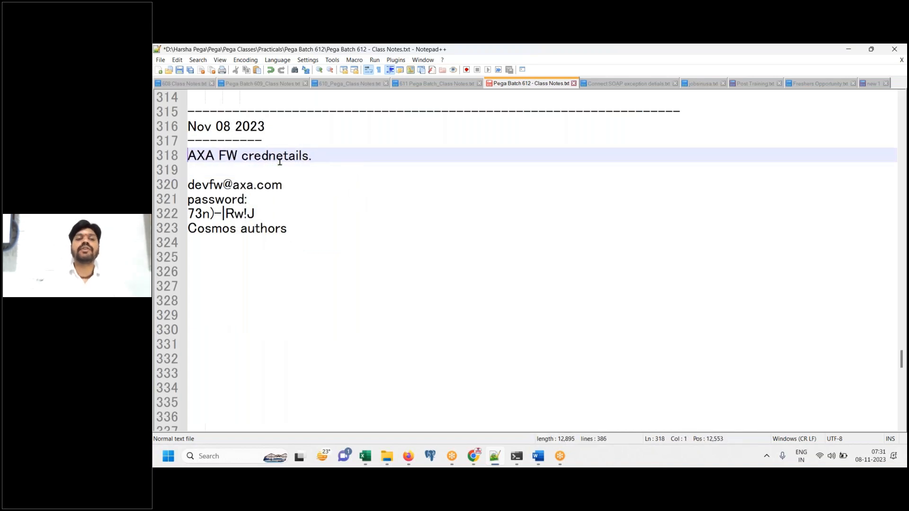
Delete the 'Cosmos authors' text and save the notes
left_click(347, 233)
key("Return")
left_click_drag(315, 228, 180, 229)
key("BackSpace")
left_click_drag(267, 215, 187, 214)
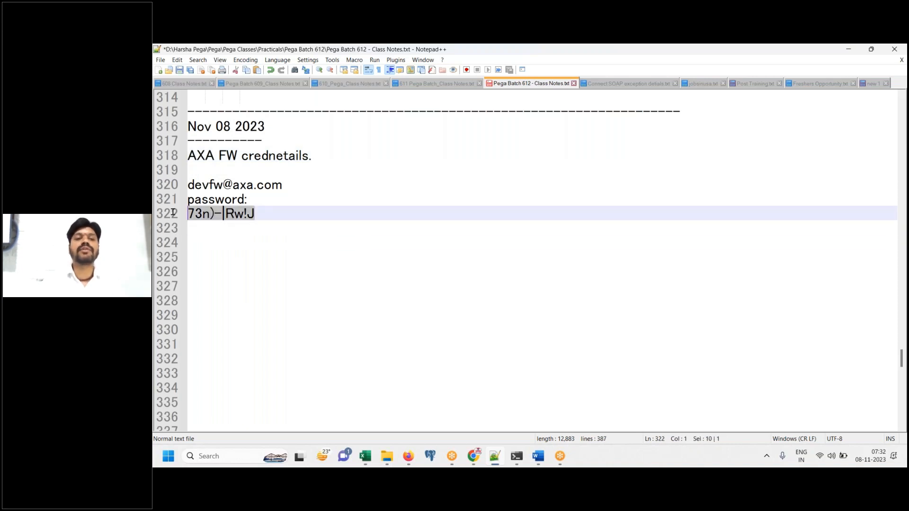
left_click(342, 284)
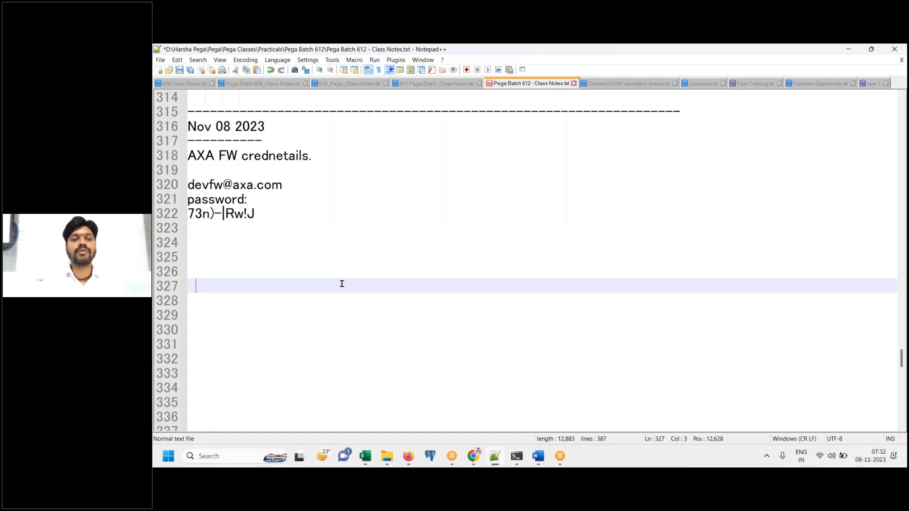
key("ctrl+s")
left_click(494, 459)
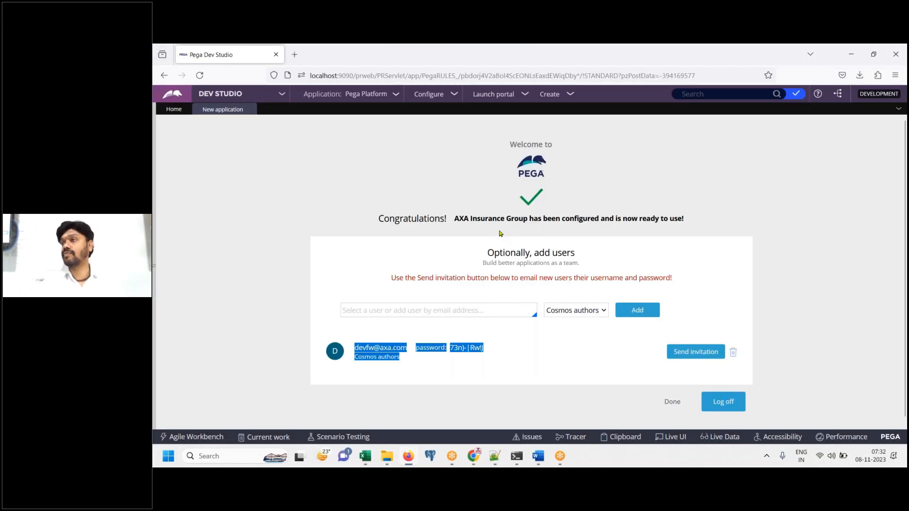
Complete the 'Click on DONE' step in the Word notes
left_click(518, 383)
left_click_drag(487, 348, 357, 347)
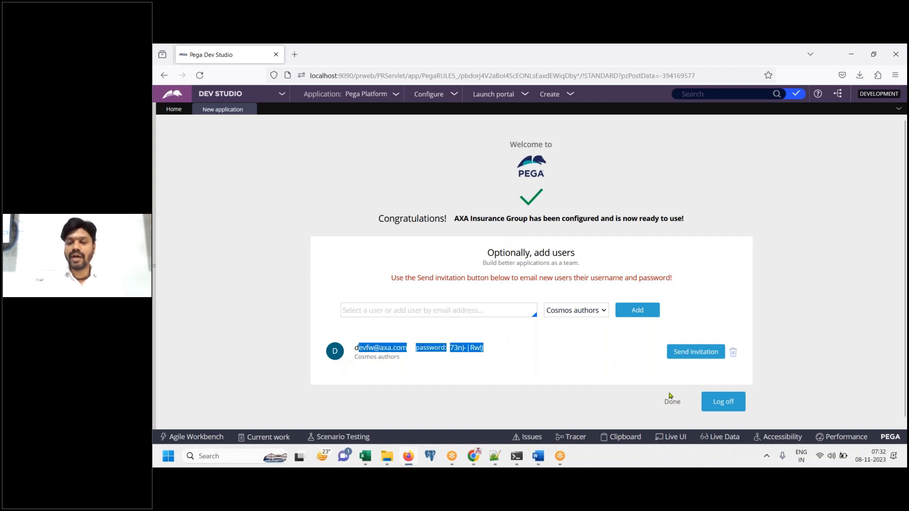
left_click(540, 462)
type("on DONE")
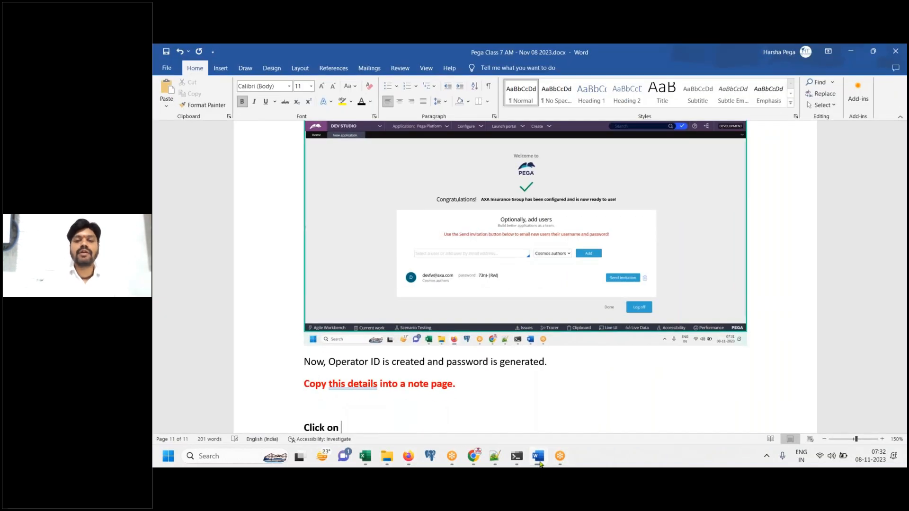
key("Return")
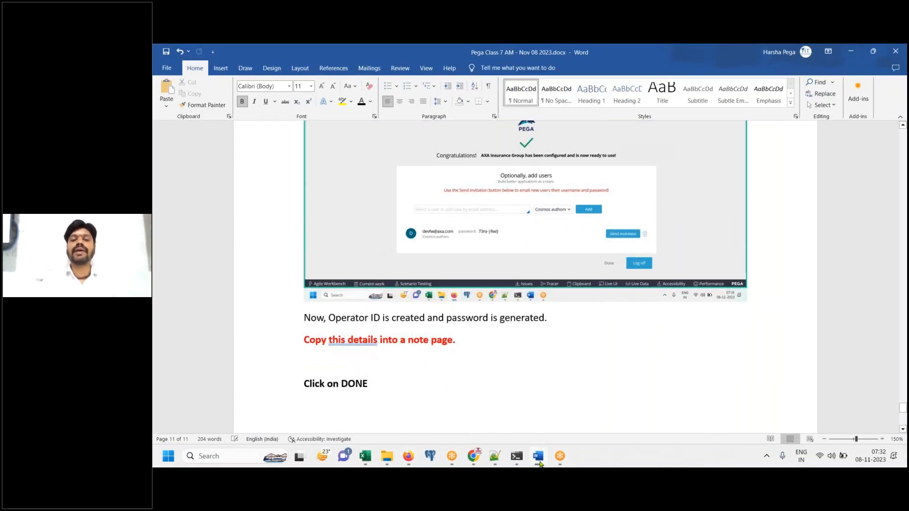
Paste the Pega home page screenshot and add the lines 'Done.' and 'Completed.' below it
left_click(540, 462)
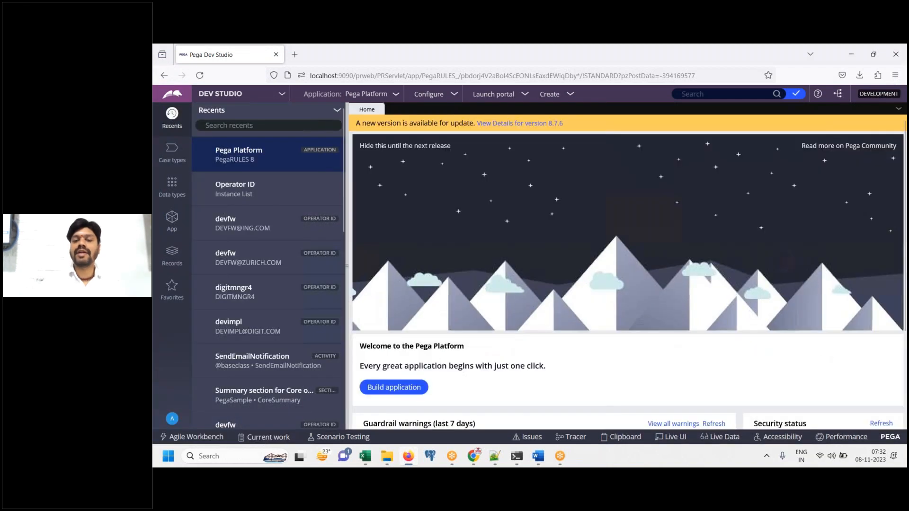
left_click(544, 463)
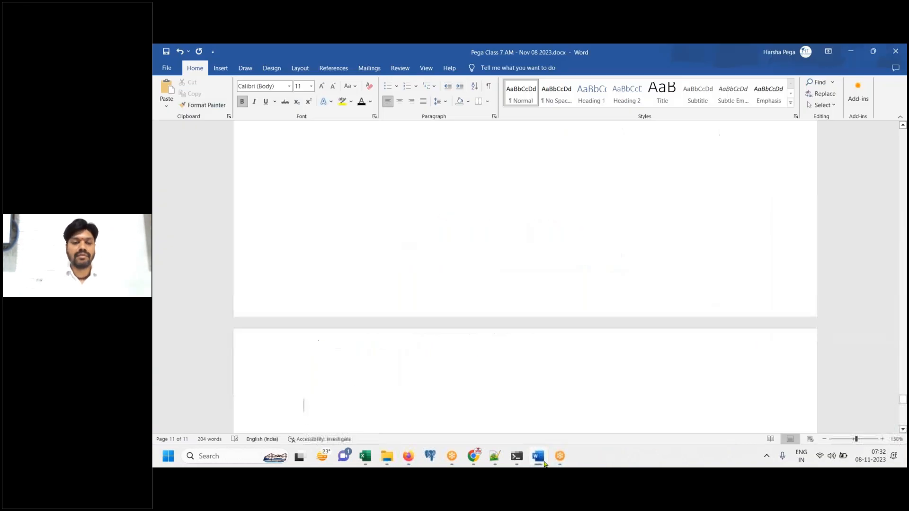
key("ctrl+v")
key("Return")
type("Done.")
key("Return")
type("Completed.")
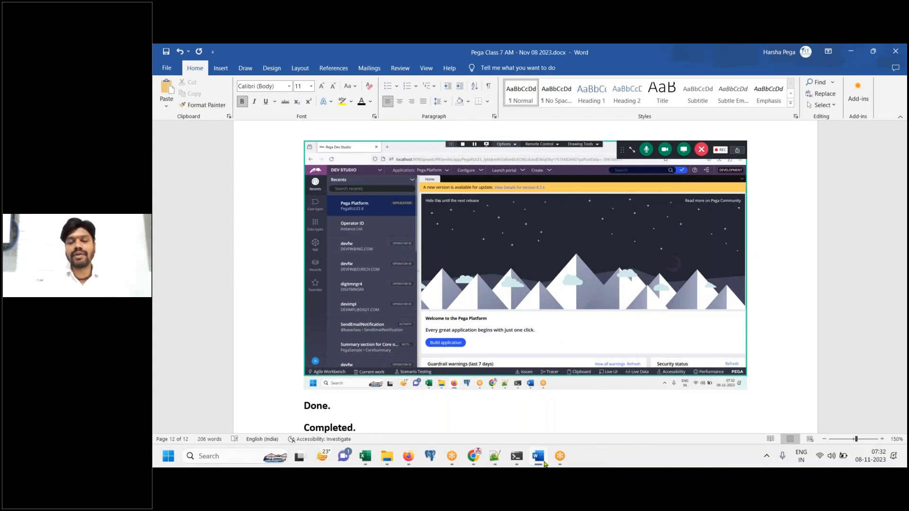
key("Return")
Add 'FW application creation is COMPLETED.' and 'DONE.', and delete the 'Completed.' line
type("FW application creation is ")
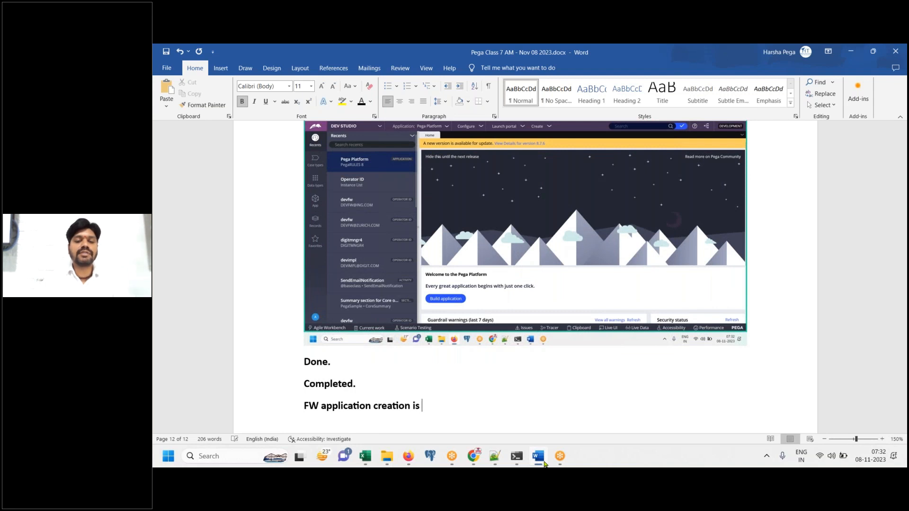
type("COMPLETED.")
key("Return")
type("DONE.")
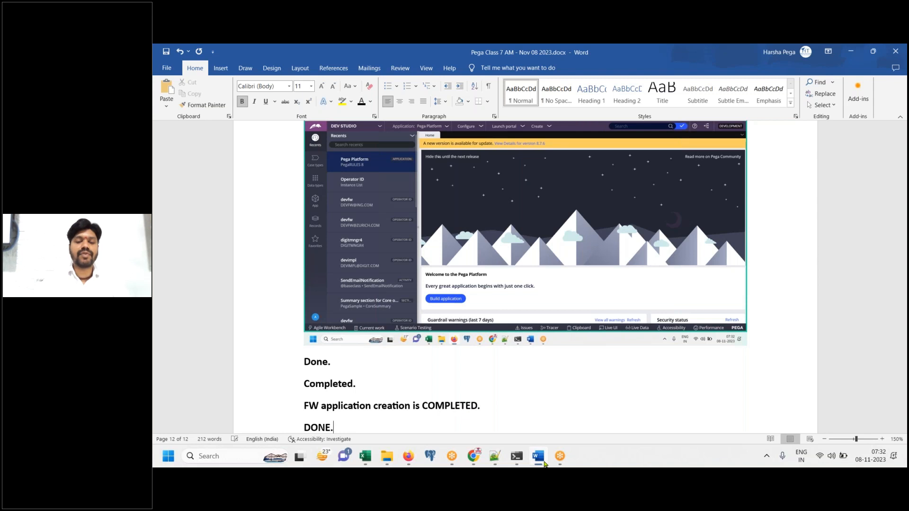
key("Return")
triple_click(329, 339)
key("BackSpace")
left_click(395, 376)
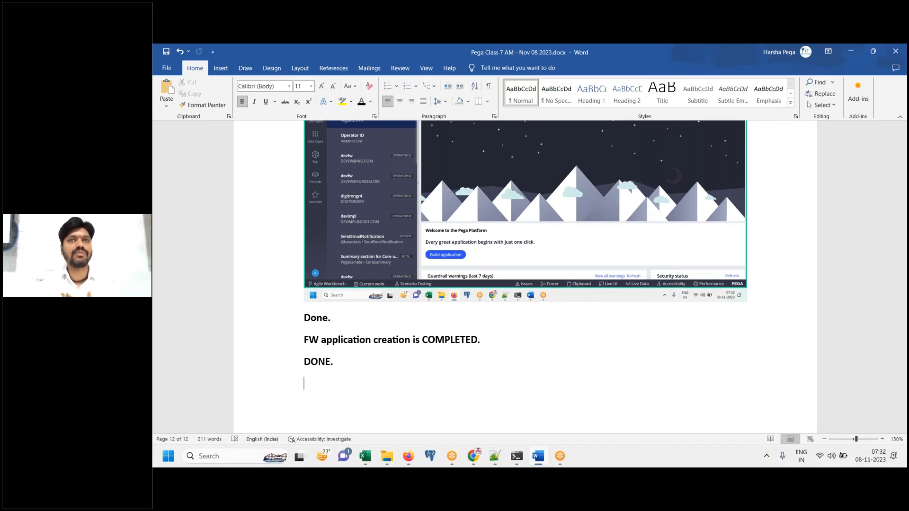
left_click(408, 456)
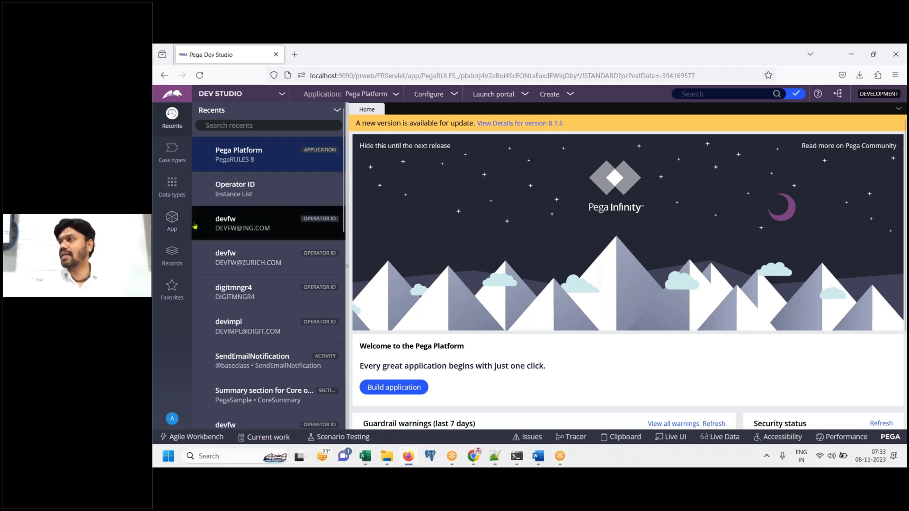
left_click(172, 255)
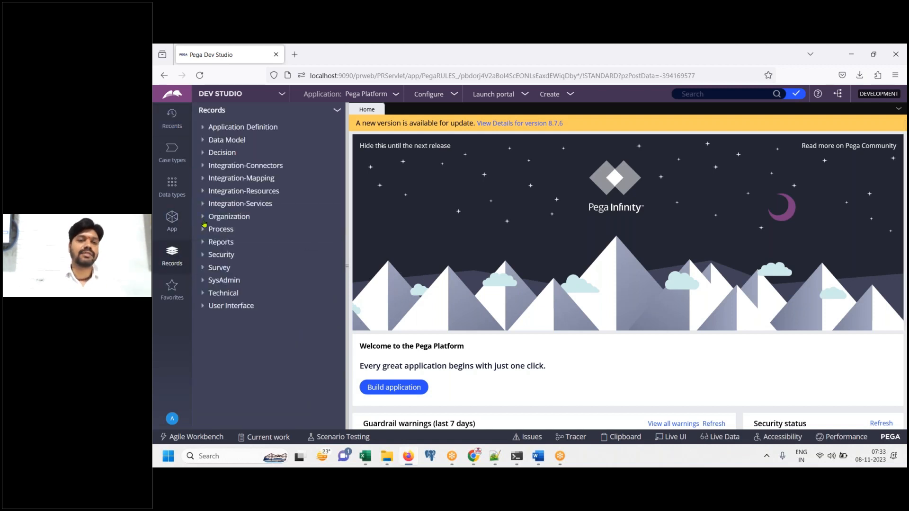
left_click(204, 218)
left_click(237, 255)
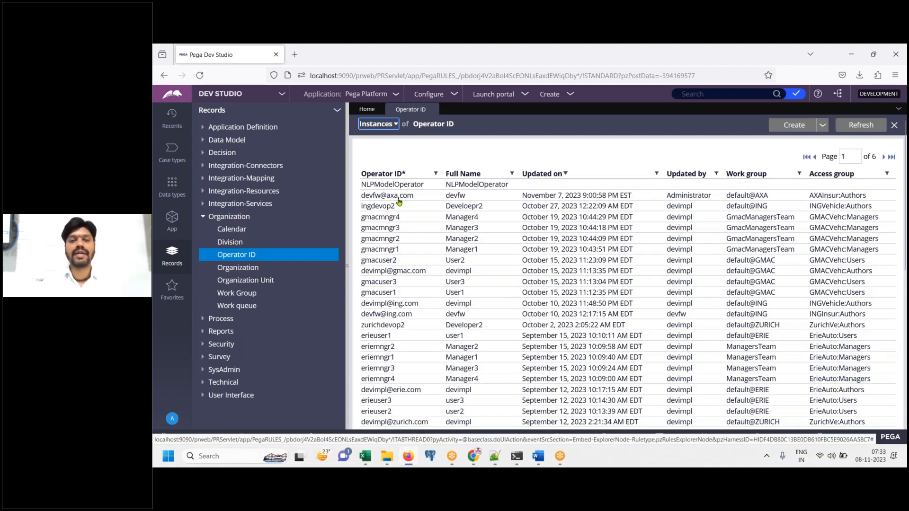
left_click(398, 196)
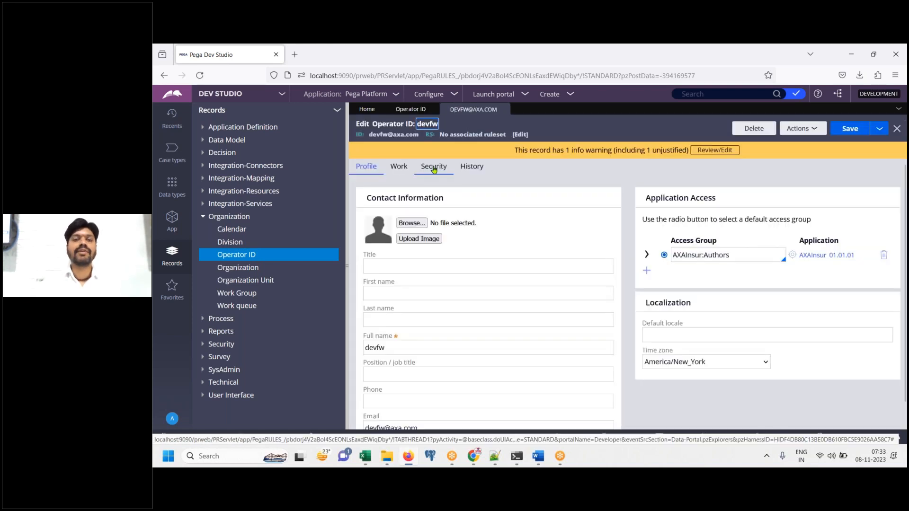
left_click(433, 166)
left_click(422, 218)
left_click(597, 234)
left_click(524, 286)
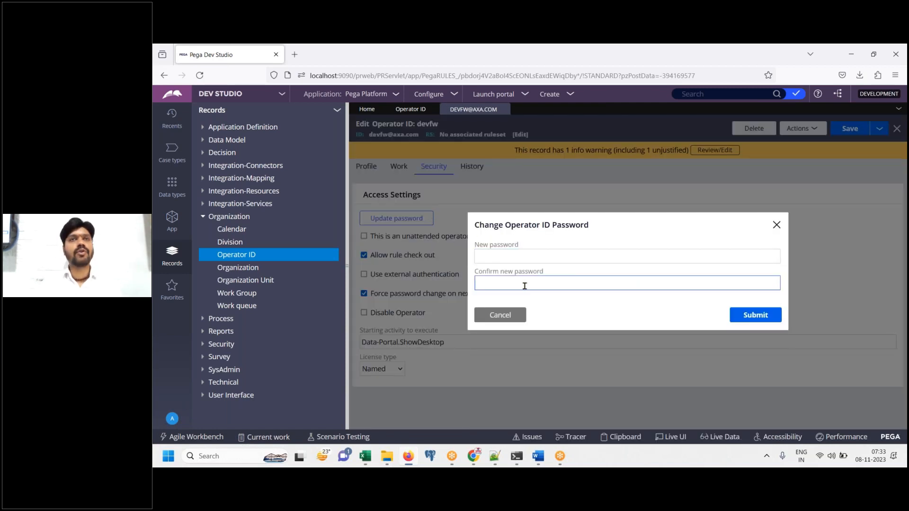
left_click(512, 319)
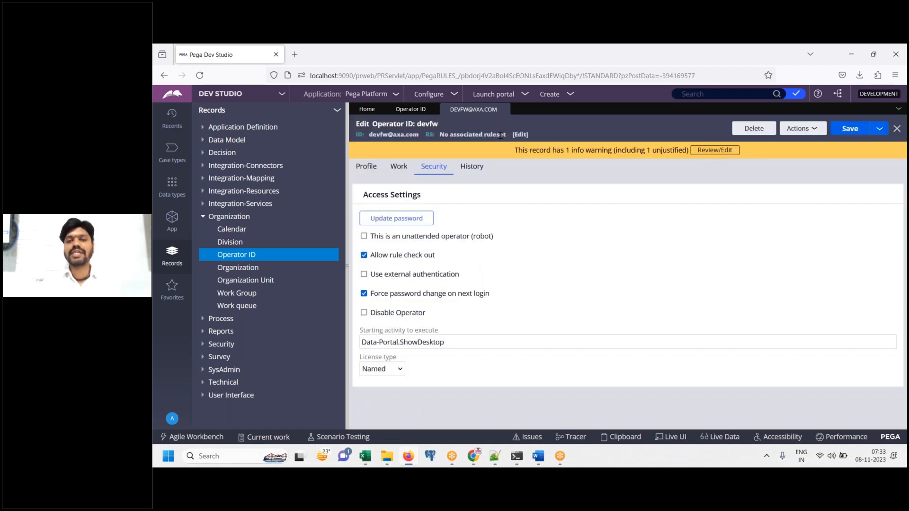
left_click(503, 109)
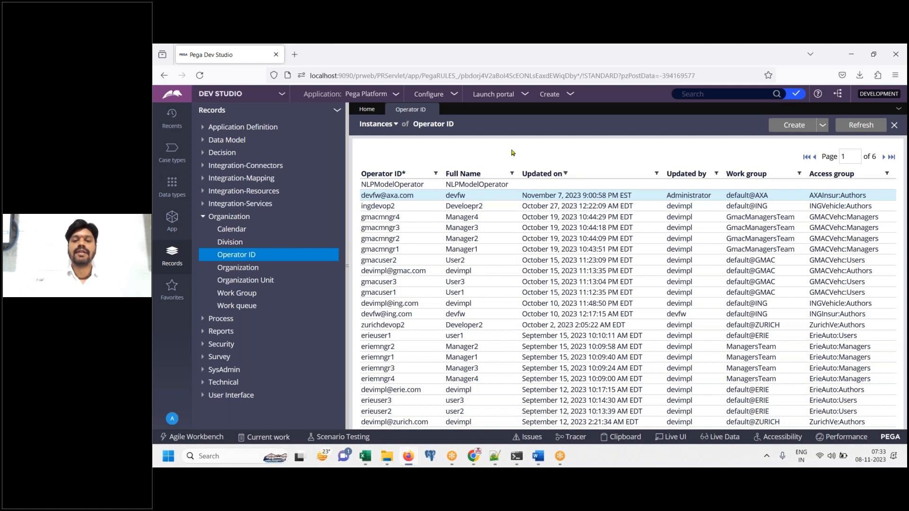
left_click(432, 109)
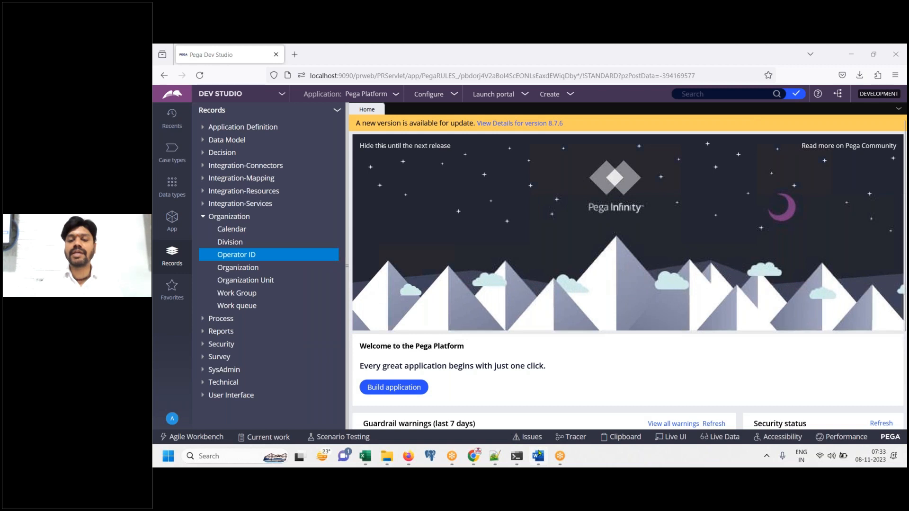
Cycle between Word and the Notepad++ credentials notes, then hide Notepad++ to return to Word
key("alt+Tab")
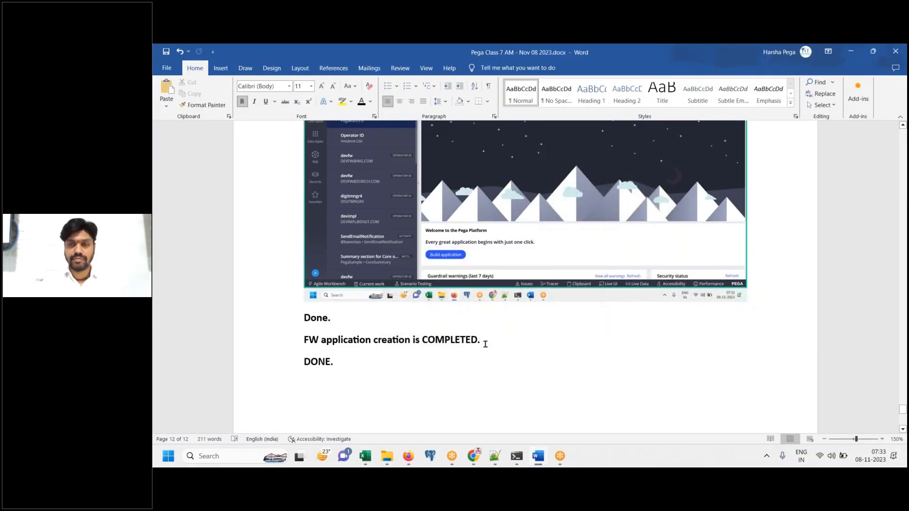
key("alt+Tab")
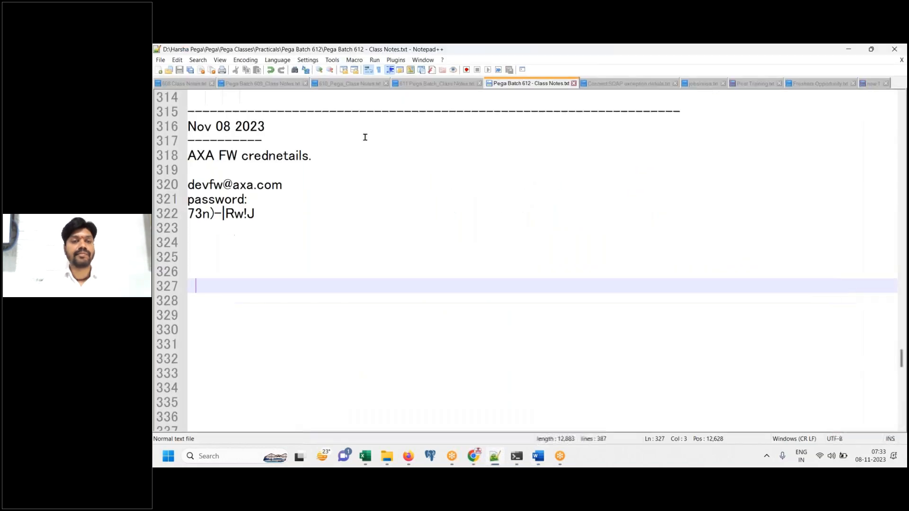
left_click(495, 457)
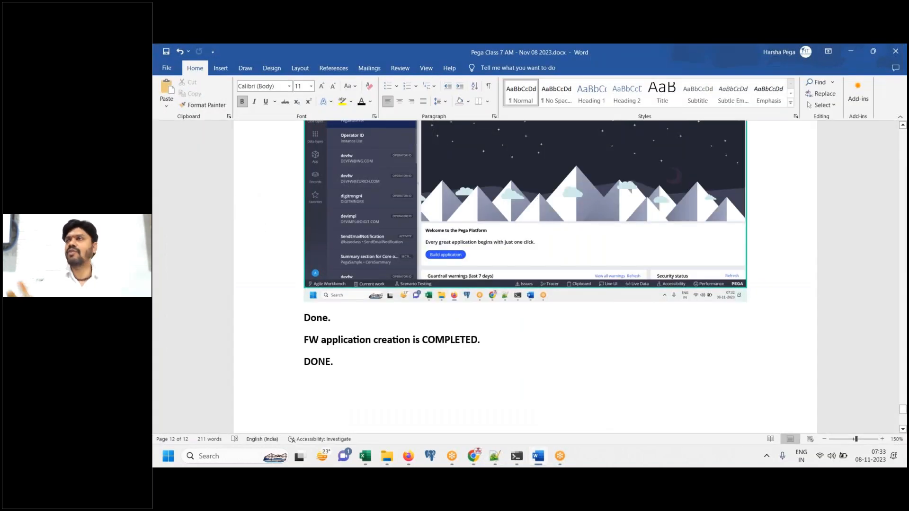
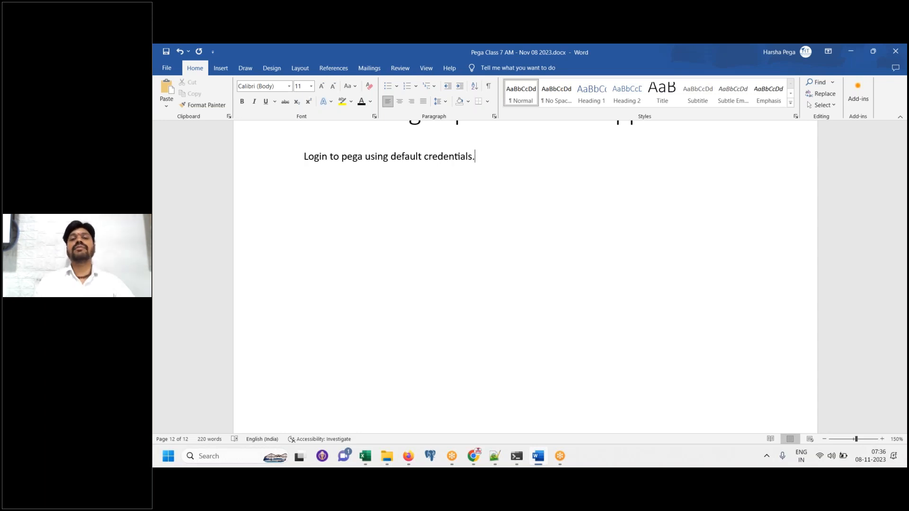
Below the login step, add a line with the default administrator login e-mail
key("BackSpace")
key("Return")
key("Return")
Add the line 'install' and begin another line starting 'Lo'
type("install")
key("Return")
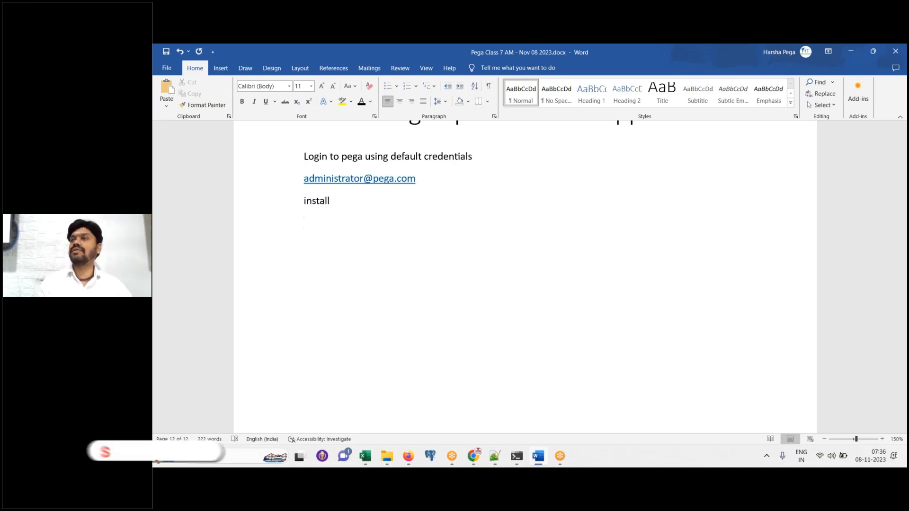
type("Logn")
key("BackSpace")
key("BackSpace")
key("BackSpace")
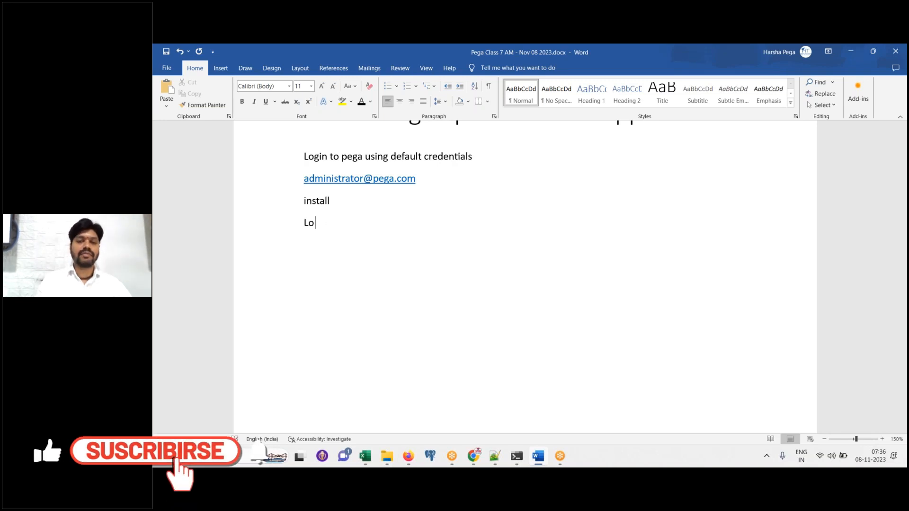
Open the App explorer with the PegaSample class tree and paste its screenshot into the notes
left_click(409, 455)
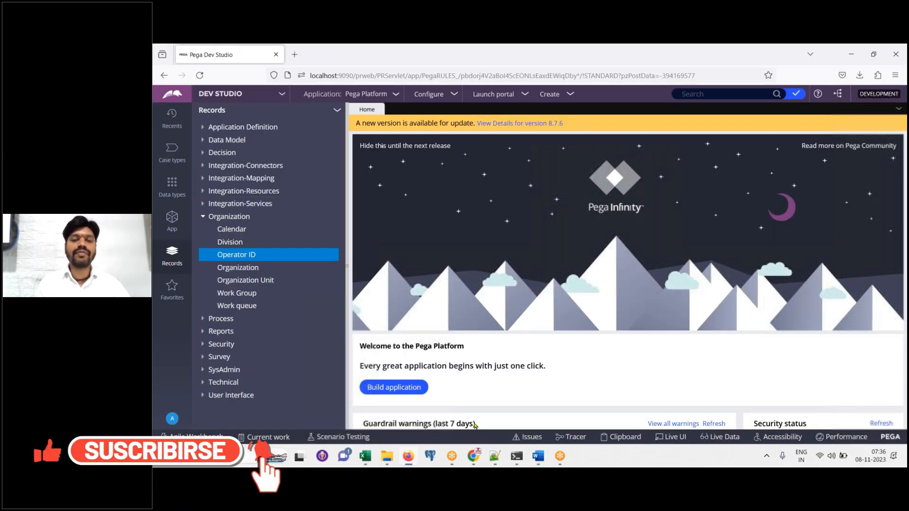
left_click(167, 226)
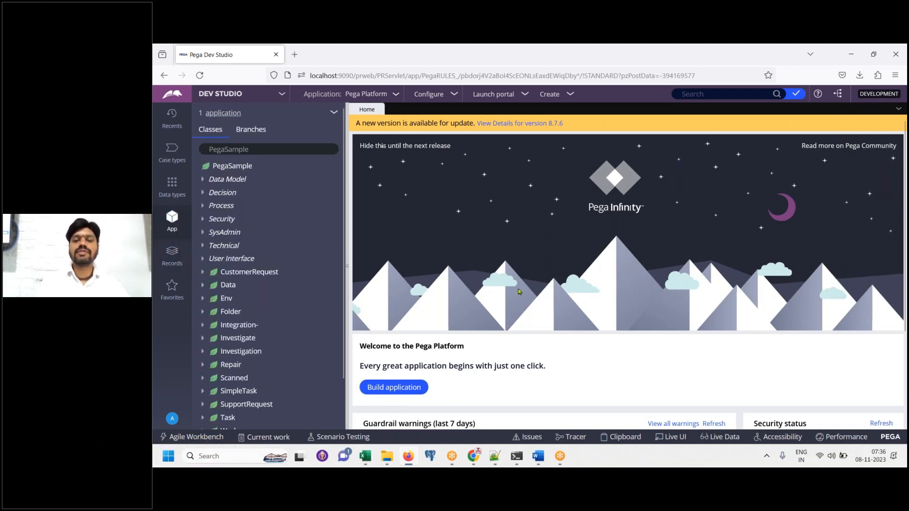
left_click(538, 458)
key("BackSpace")
key("ctrl+v")
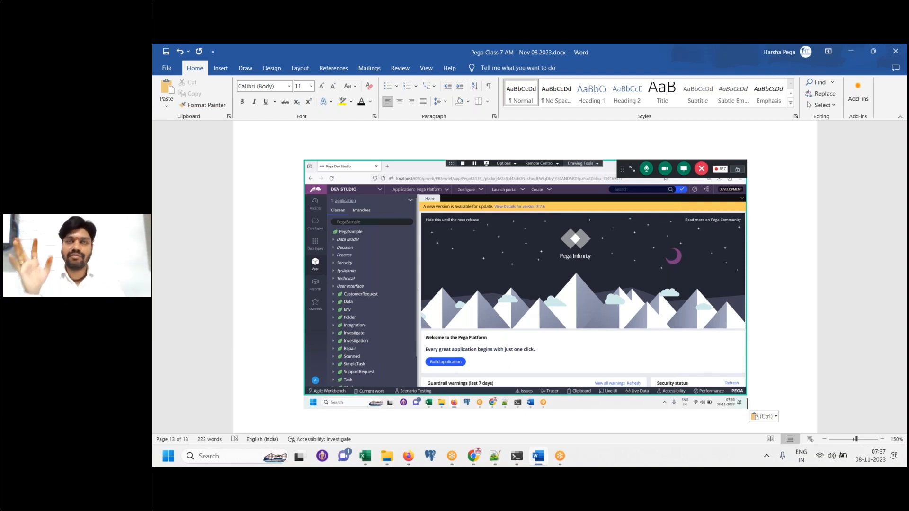
Type 'Application menu -> New Application' on a new line below the screenshot
key("Return")
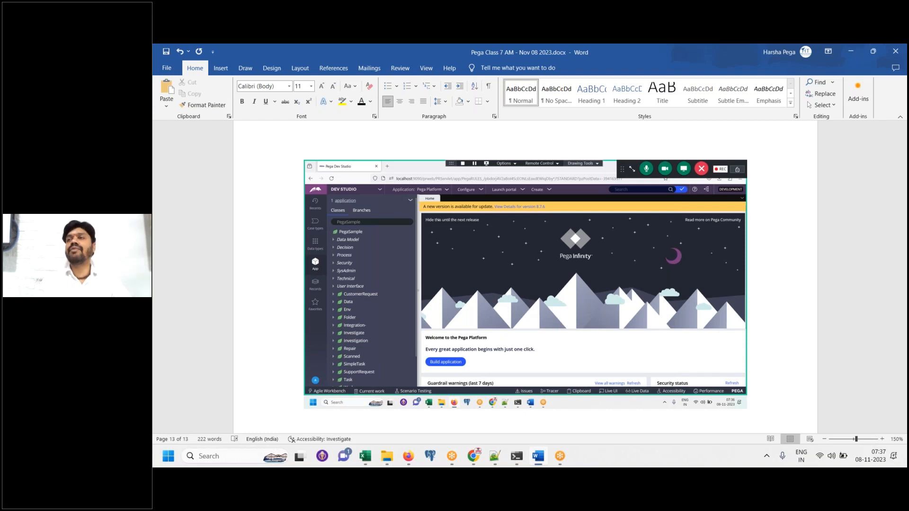
scroll(525, 277, "down", 1)
type("Applicati")
key("BackSpace")
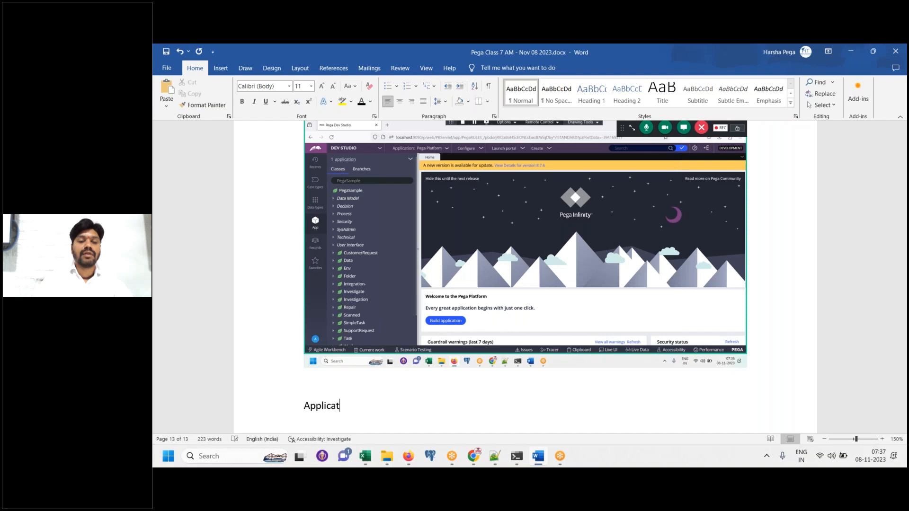
type("ion menu -> New Application")
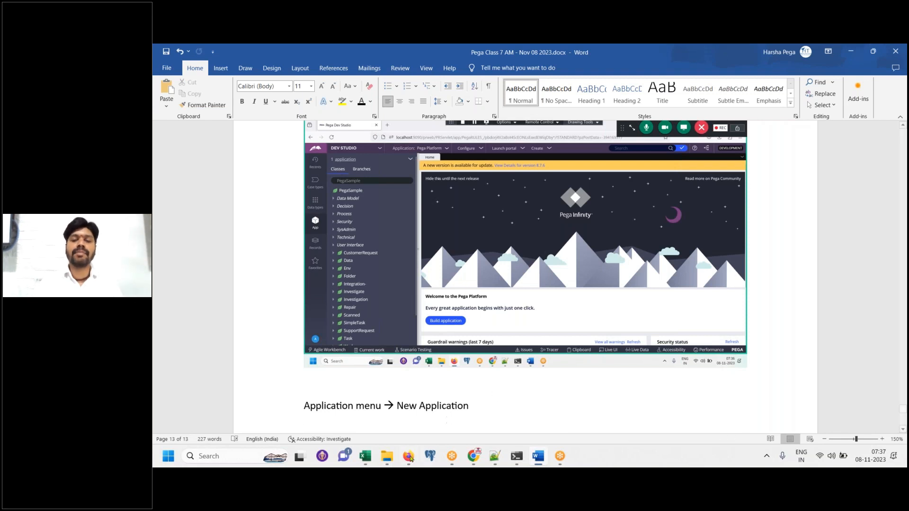
left_click(409, 457)
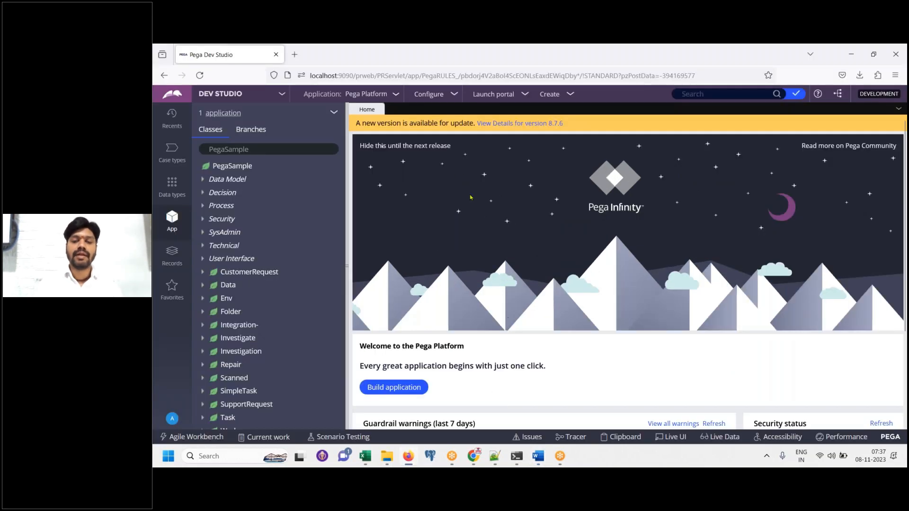
Choose New Application from the Application menu and paste the menu screenshot into the notes
left_click(383, 95)
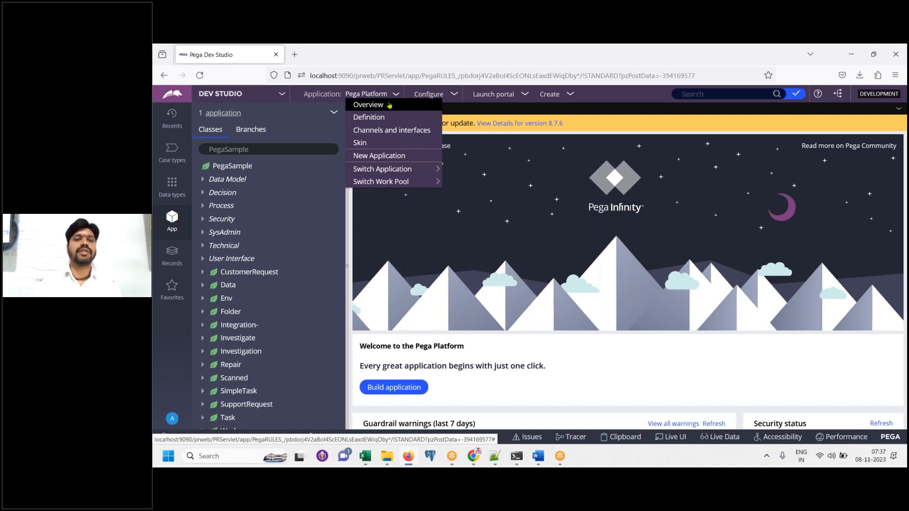
left_click(382, 156)
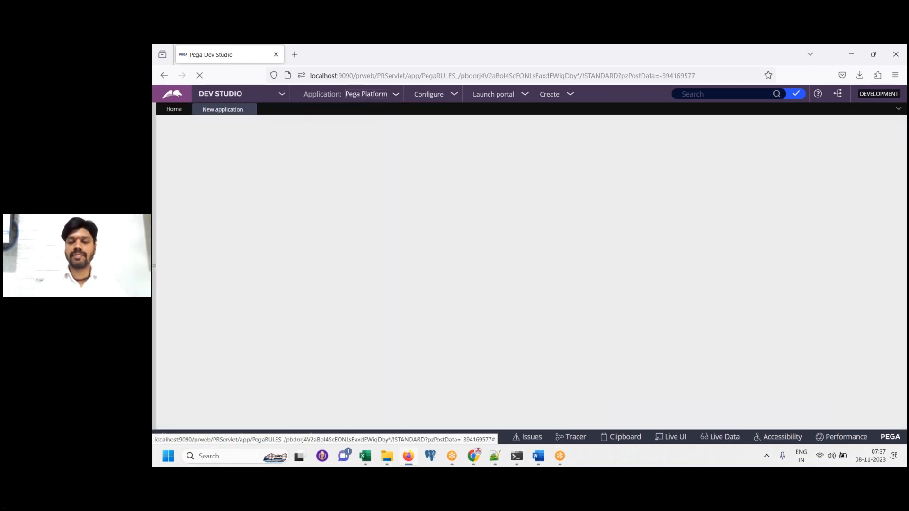
left_click(545, 458)
key("ctrl+v")
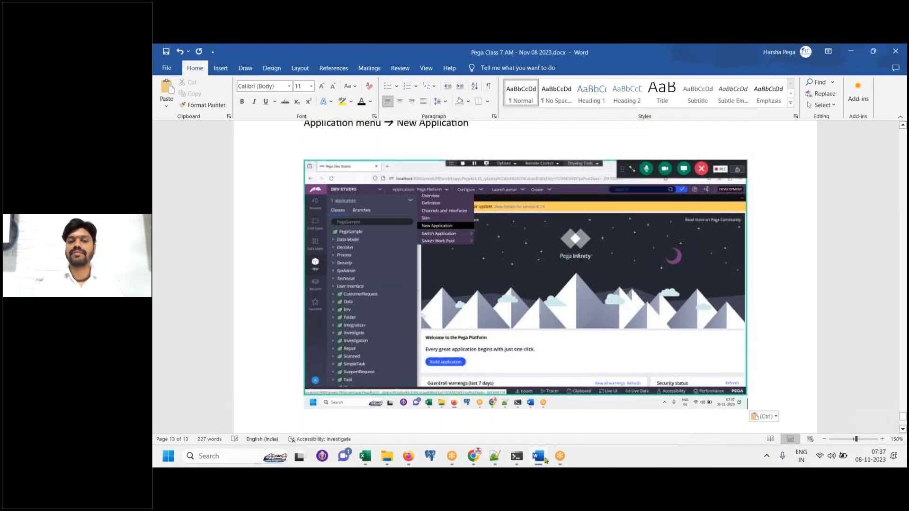
left_click(544, 459)
left_click_drag(904, 408, 905, 199)
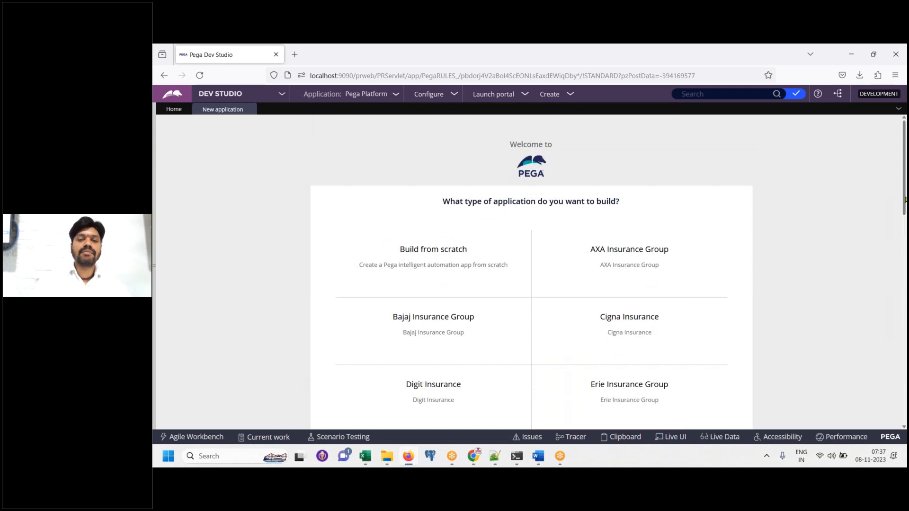
left_click(538, 457)
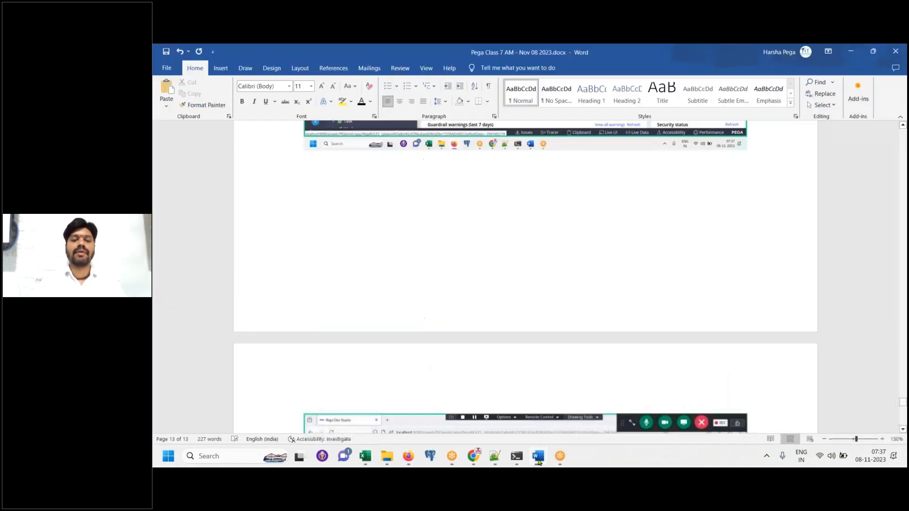
Paste the New Application page screenshot, then select the AXA Insurance Group tile
key("ctrl+v")
left_click(539, 461)
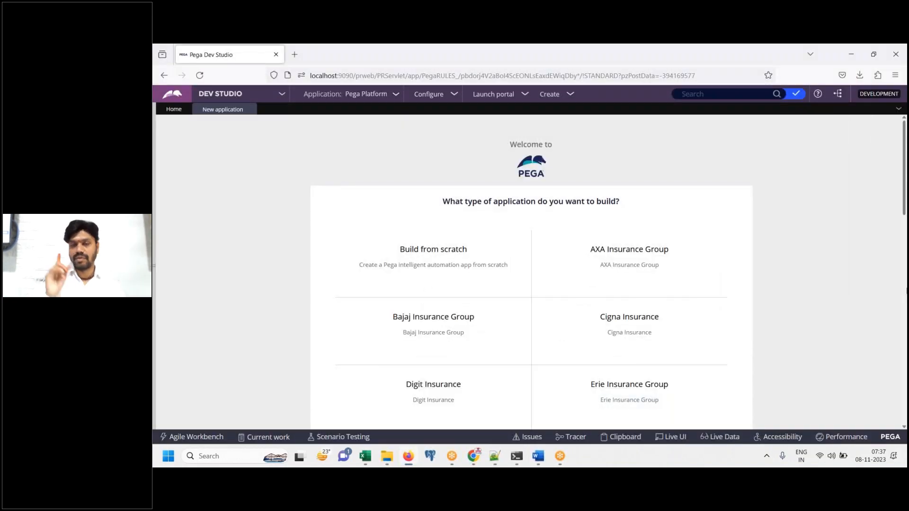
mouse_move(503, 243)
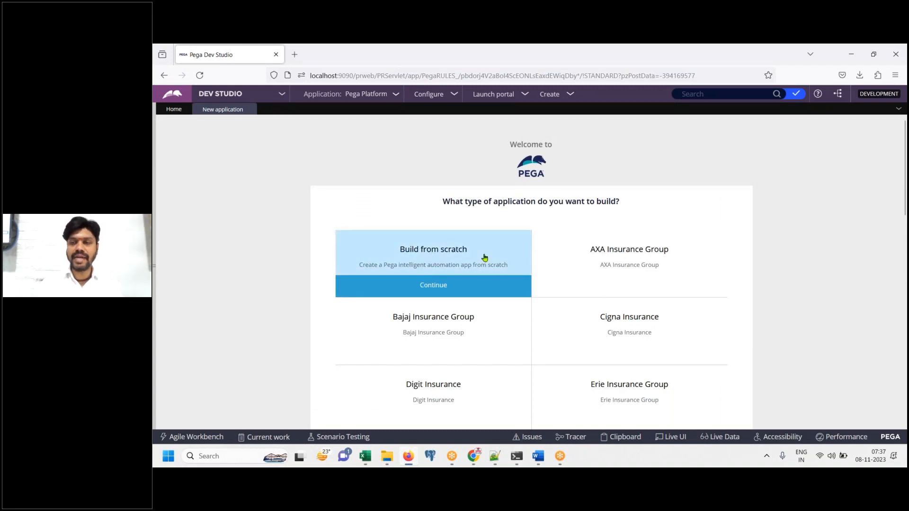
scroll(808, 175, "down", 1)
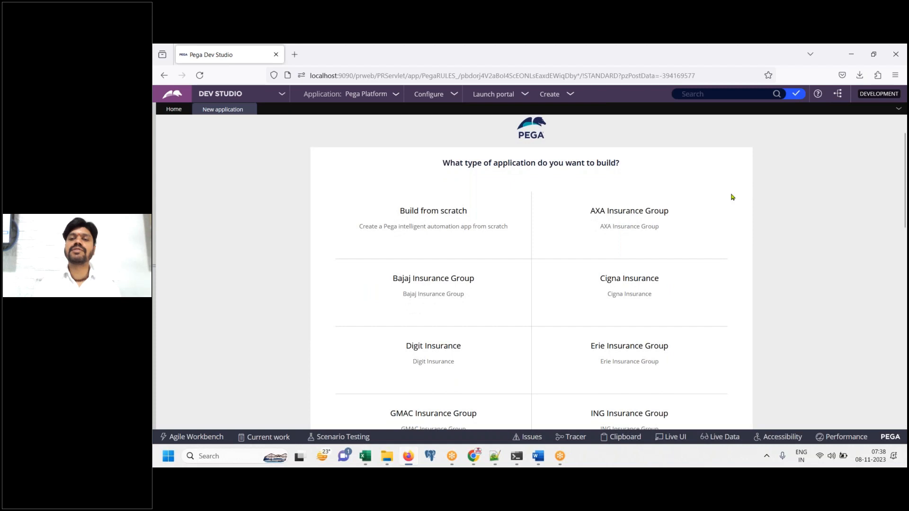
mouse_move(714, 203)
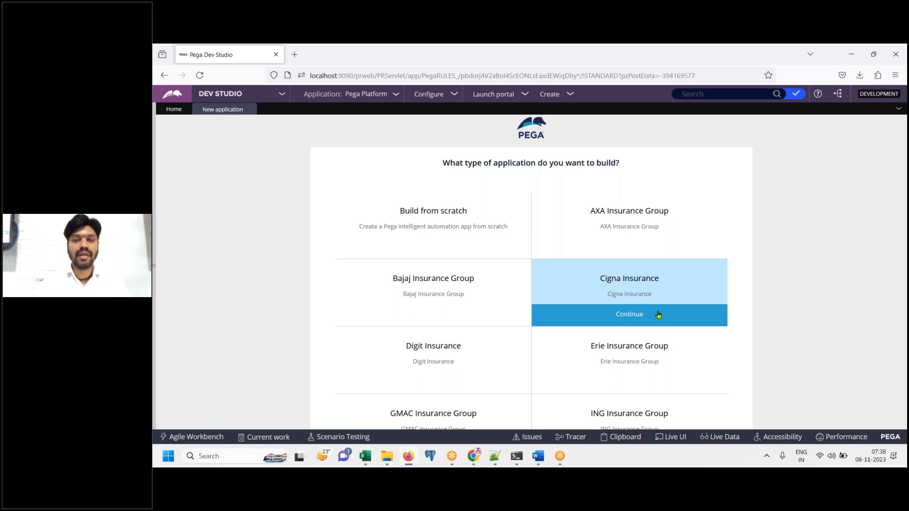
mouse_move(470, 230)
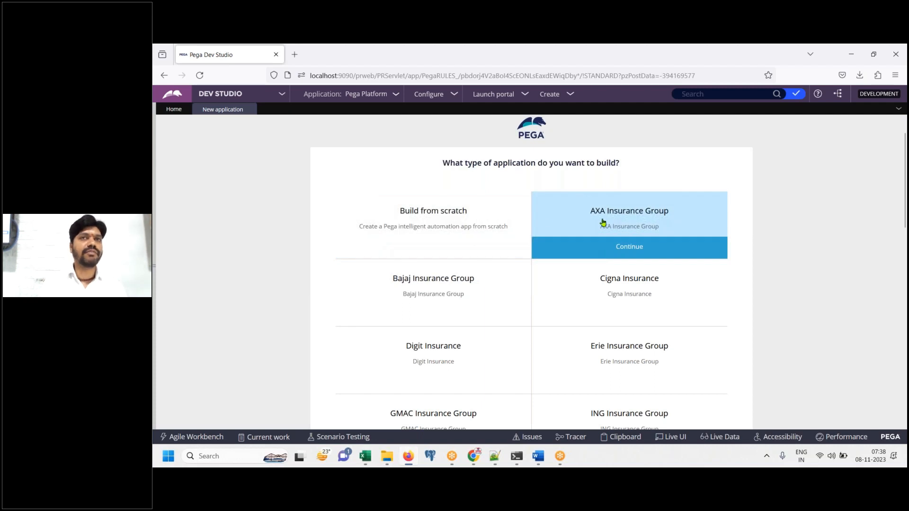
left_click(667, 220)
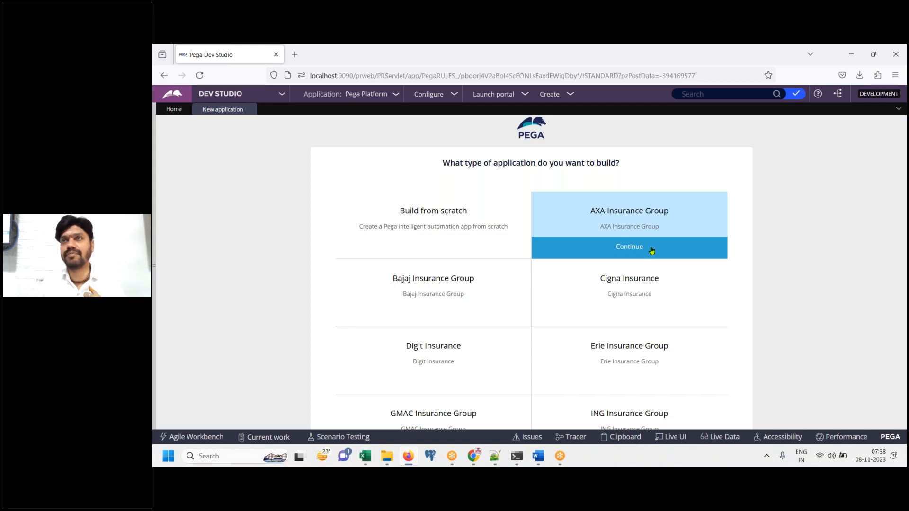
mouse_move(459, 246)
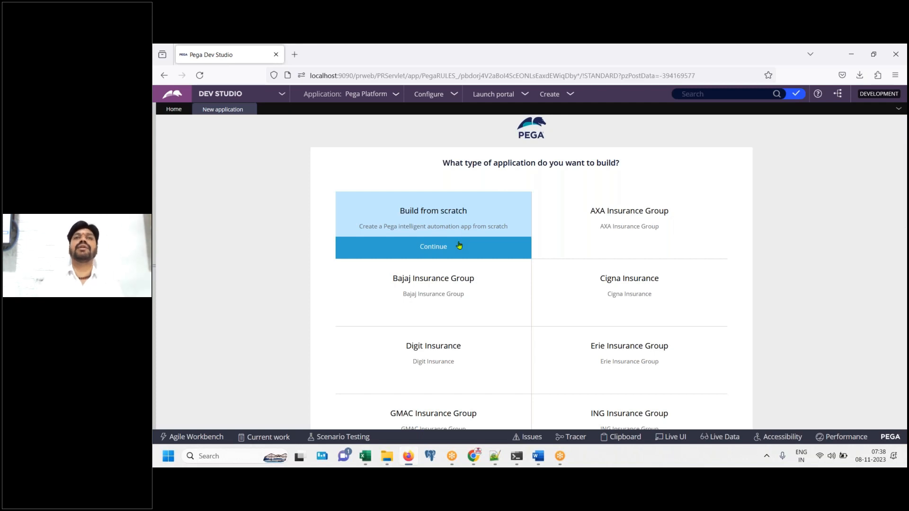
mouse_move(594, 209)
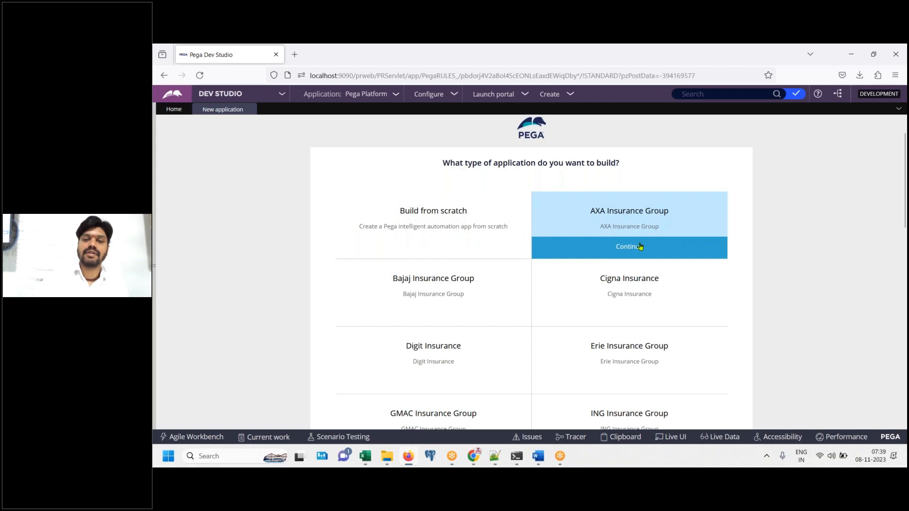
left_click(538, 457)
Note that the app is built on the AXA Insurance Group Framework, then continue with AXA
type("Clickj on")
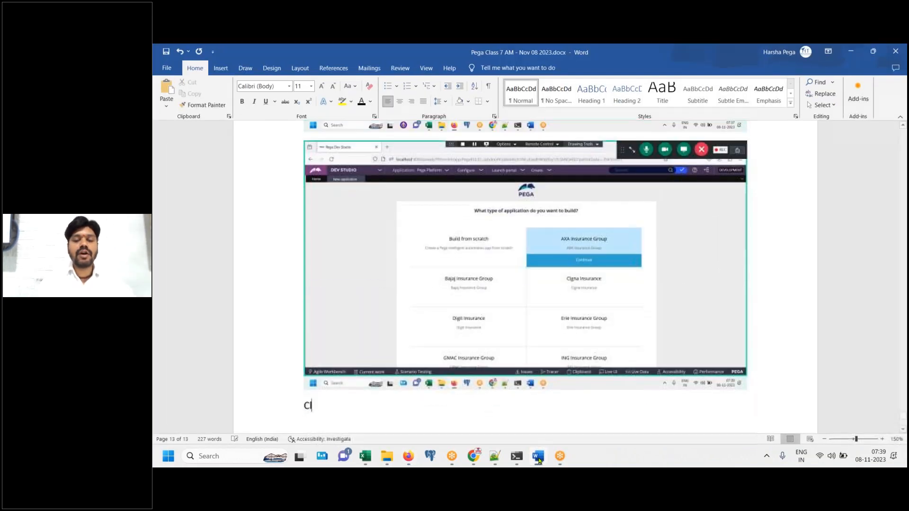
key("BackSpace")
key("BackSpace")
key("BackSpace")
key("BackSpace")
type("on")
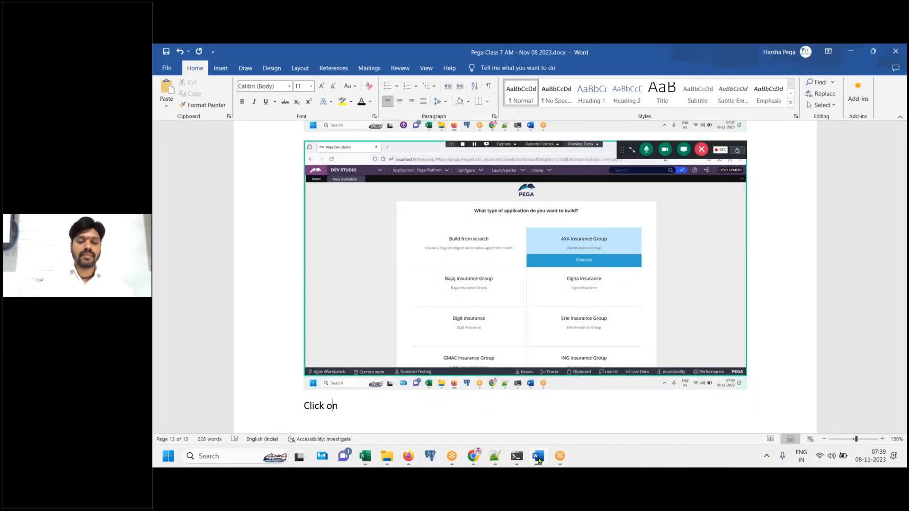
type(" AXA Ins")
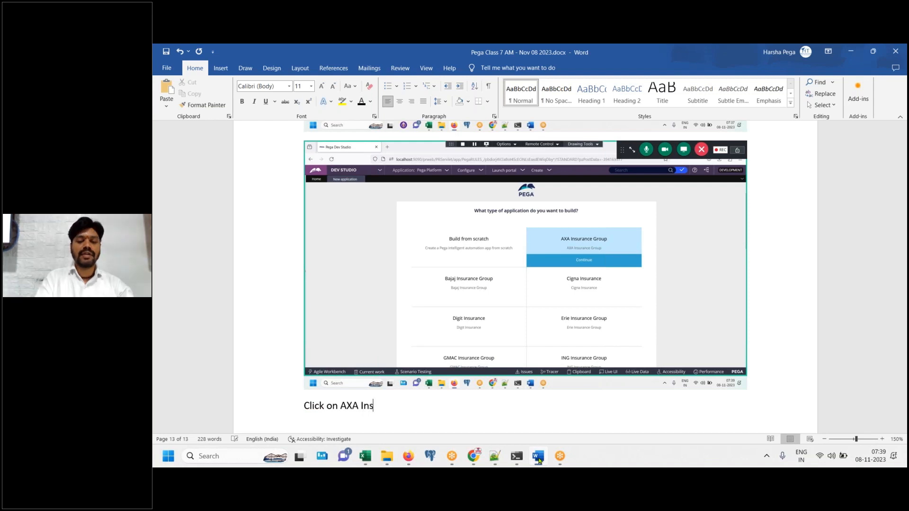
type("urance Group")
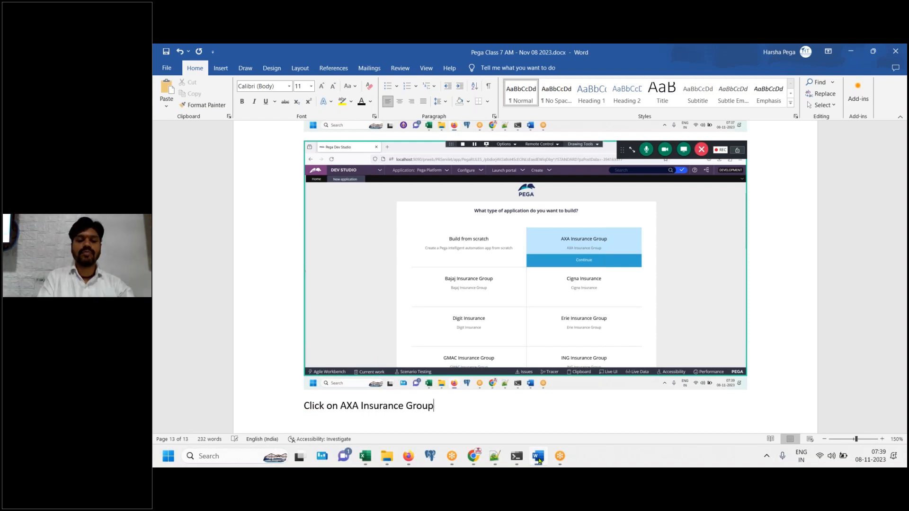
type(", so that you")
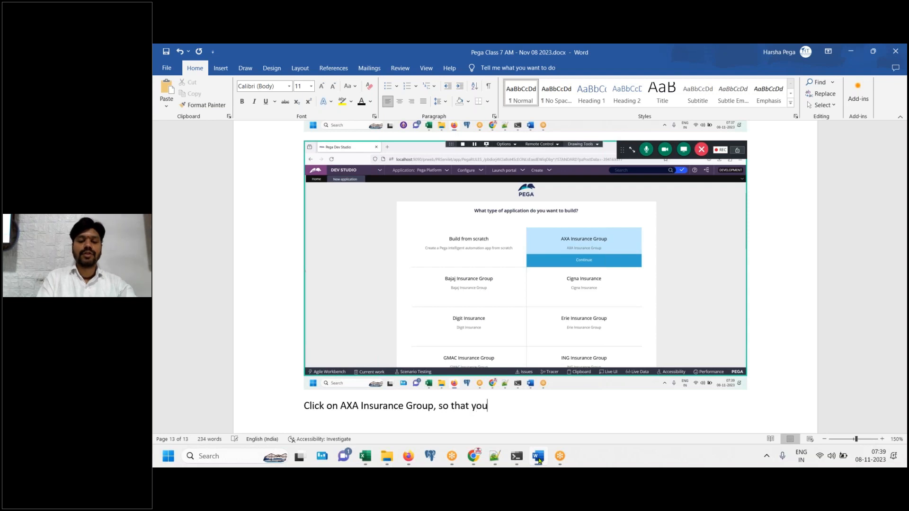
type("r applicaiton gents")
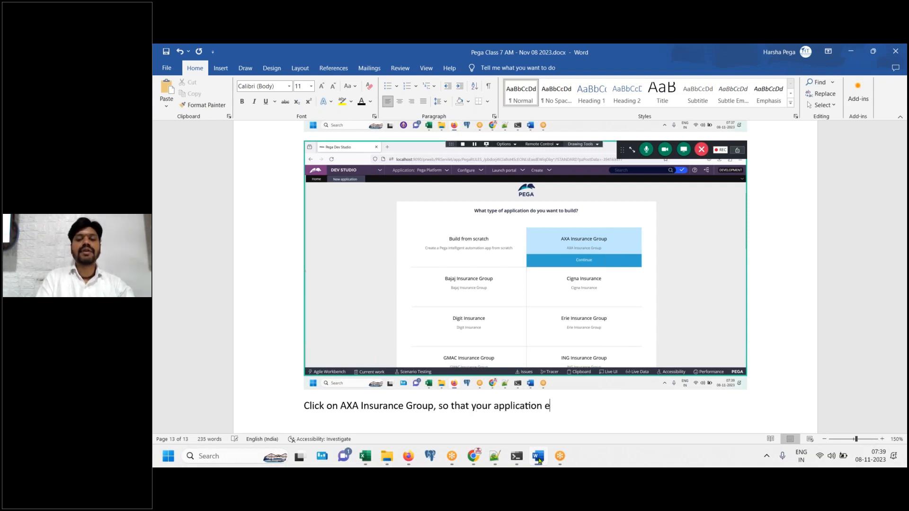
type(" cre")
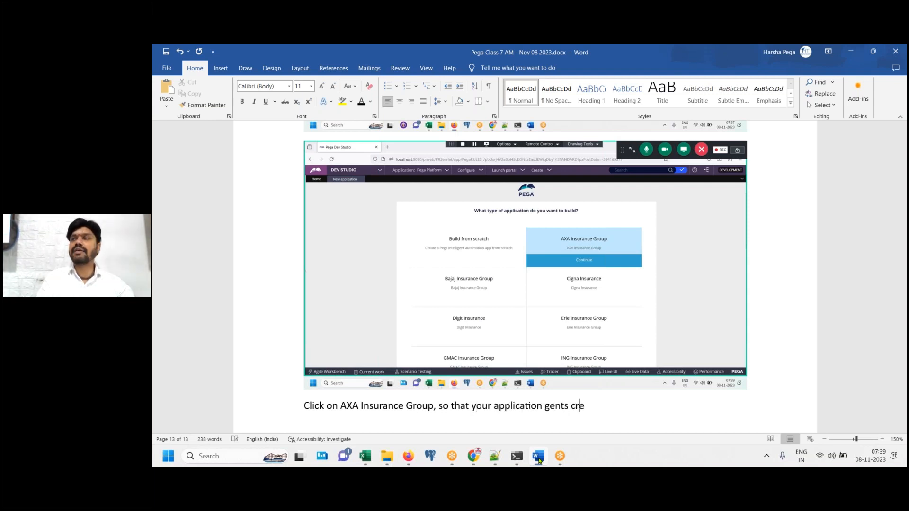
key("BackSpace")
key("BackSpace")
key("BackSpace")
key("BackSpace")
key("BackSpace")
key("BackSpace")
key("BackSpace")
type("t")
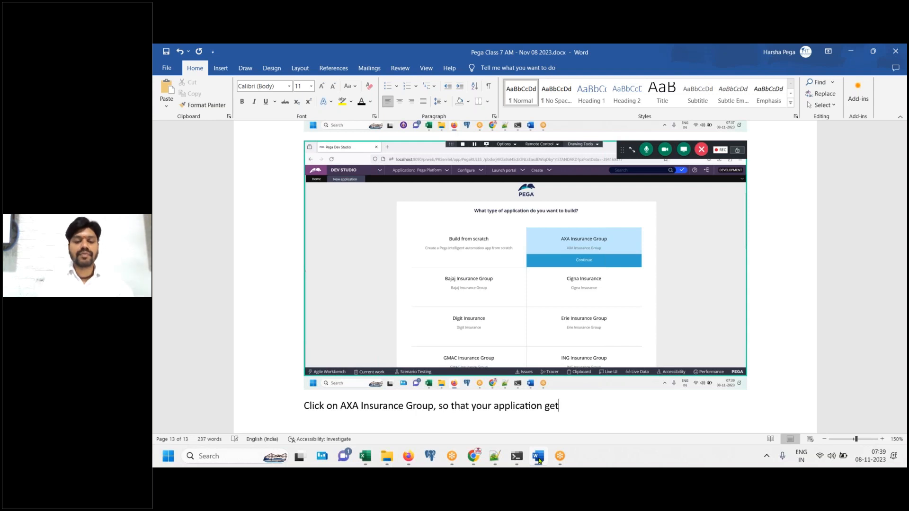
type("s created on to")
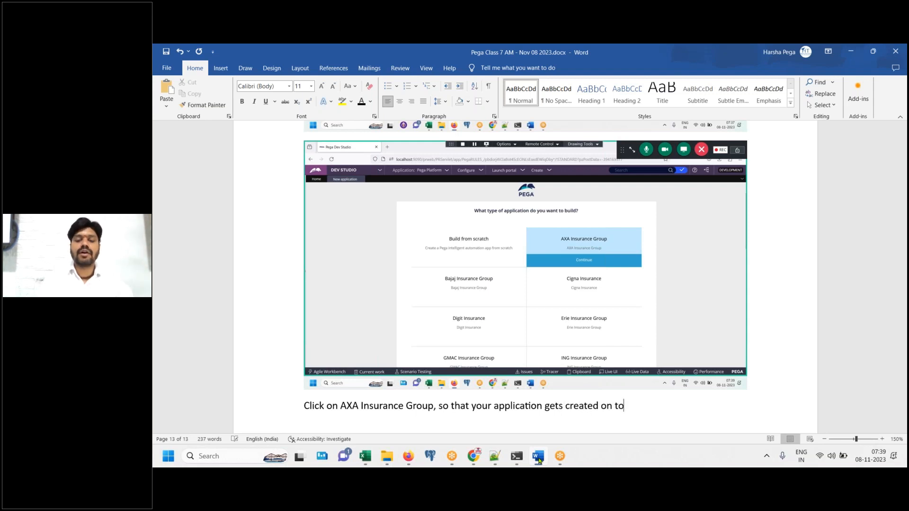
type("p of AXA Insuran")
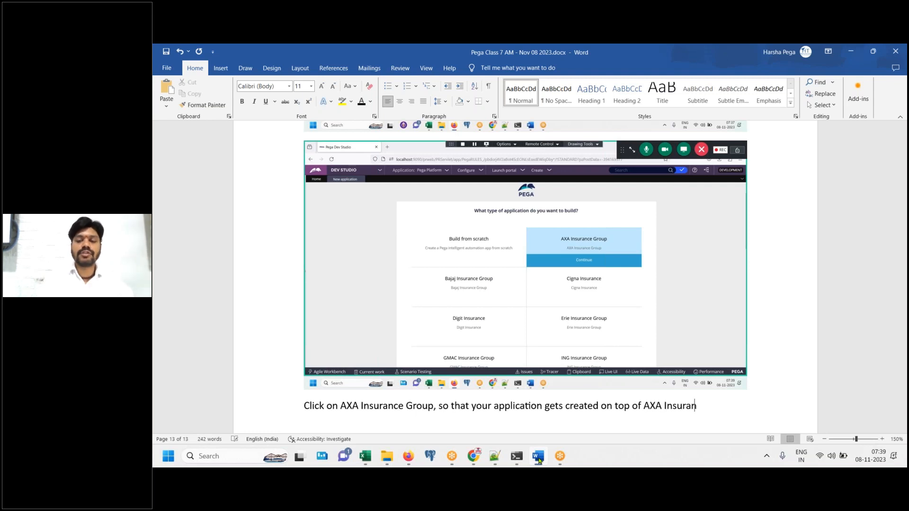
type("ce Group Fra")
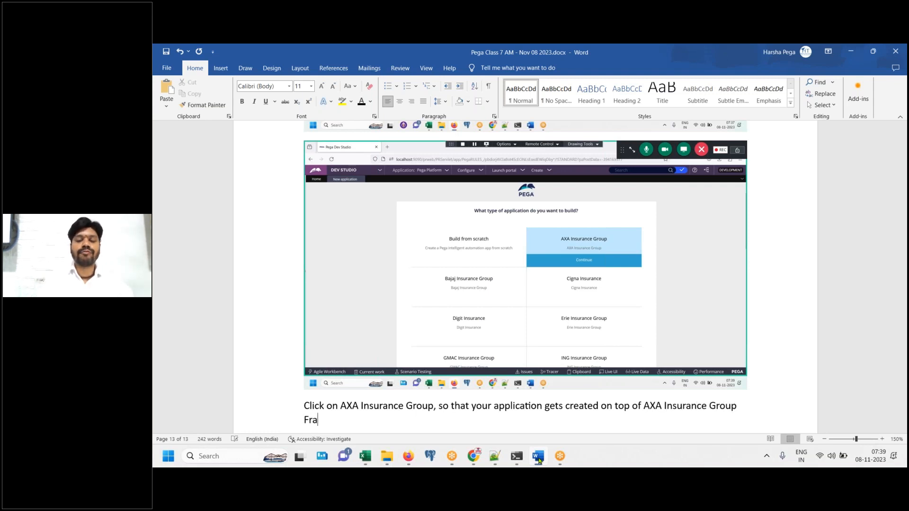
type("mework application.")
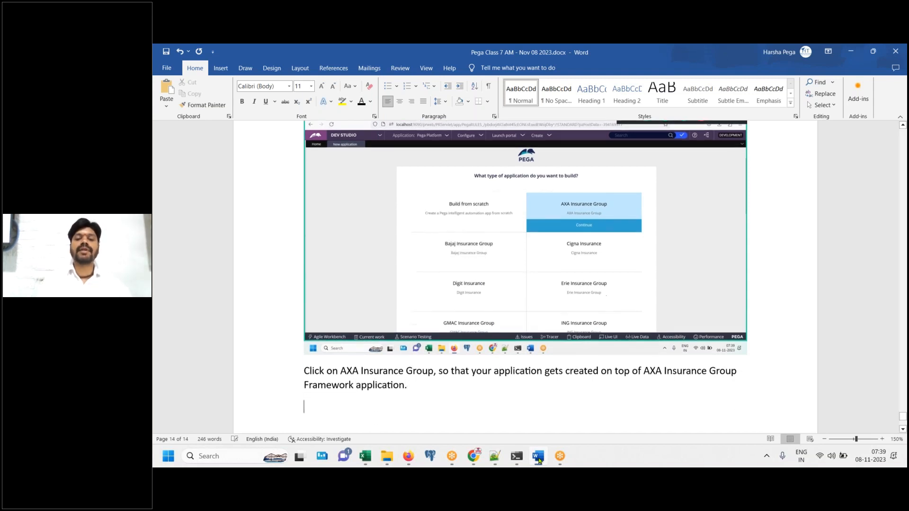
left_click(539, 457)
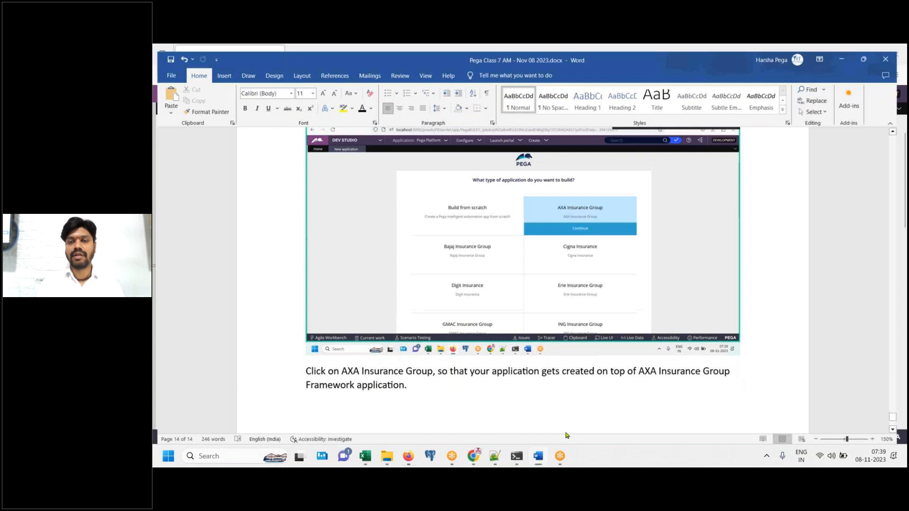
left_click(615, 245)
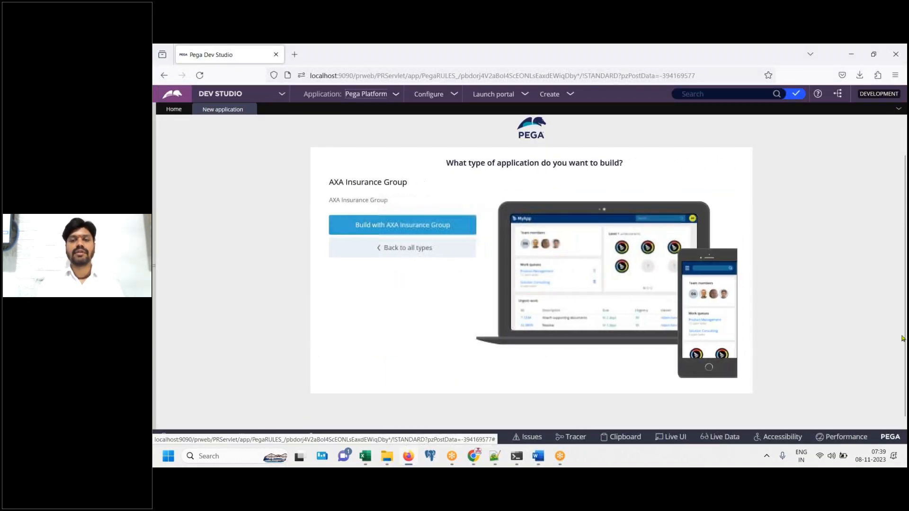
Paste the Build page screenshot and add the line 'Click on Build with AXA Insruance Group'
left_click(538, 459)
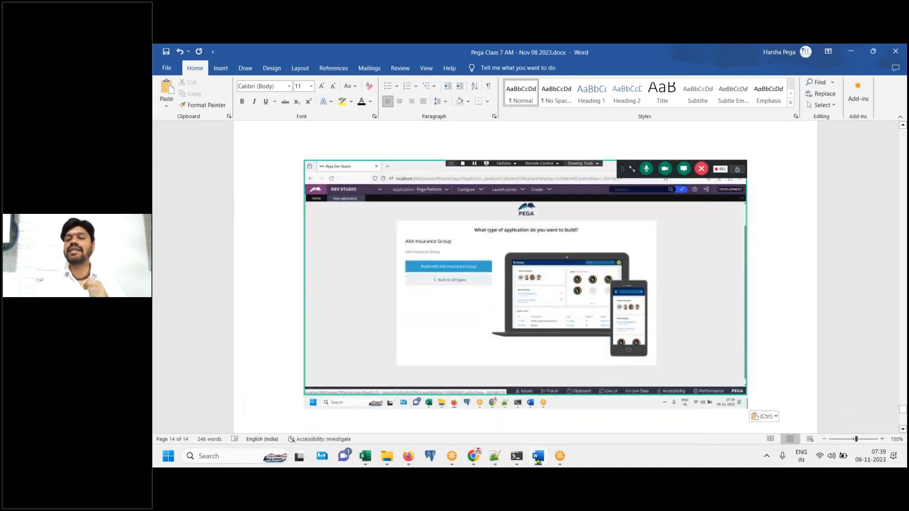
left_click(538, 459)
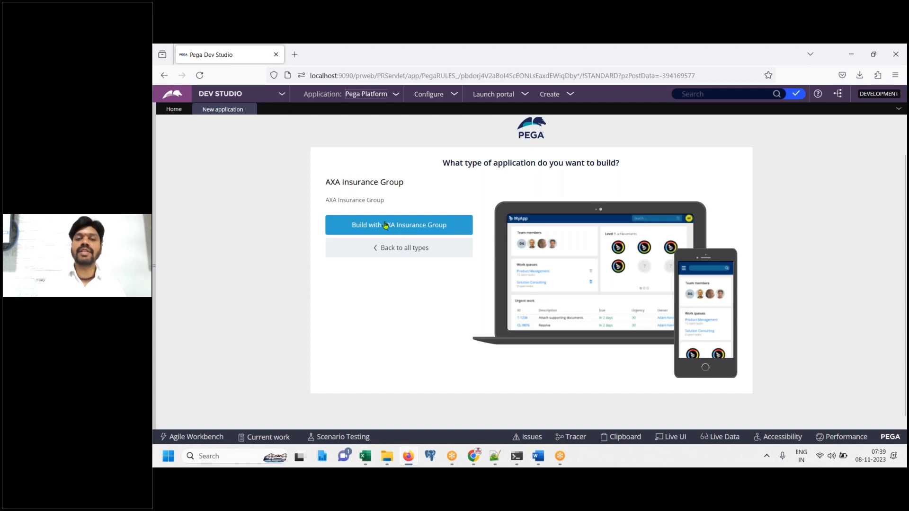
left_click(543, 467)
type("Click on Build with AXA Insruance Group")
Correct 'Insruance' to 'Insurance' and start building with AXA Insurance Group
right_click(428, 407)
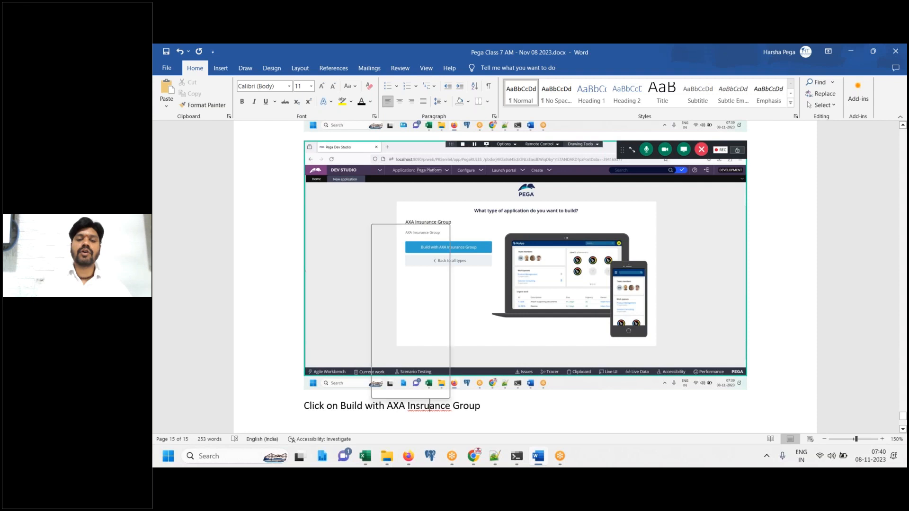
left_click(407, 242)
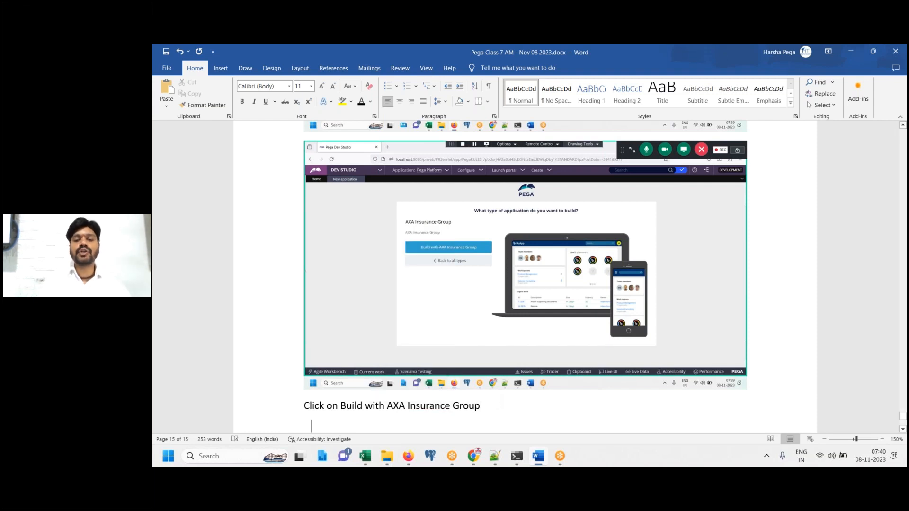
left_click(531, 454)
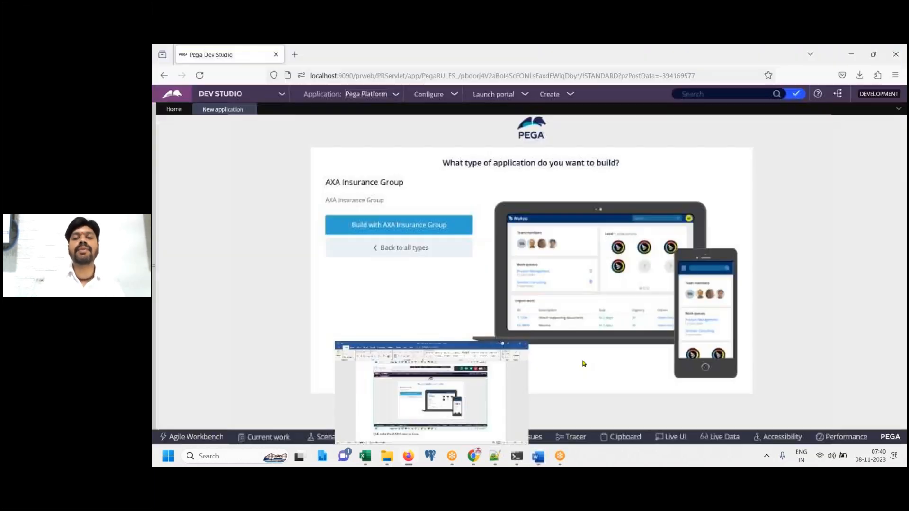
left_click(396, 232)
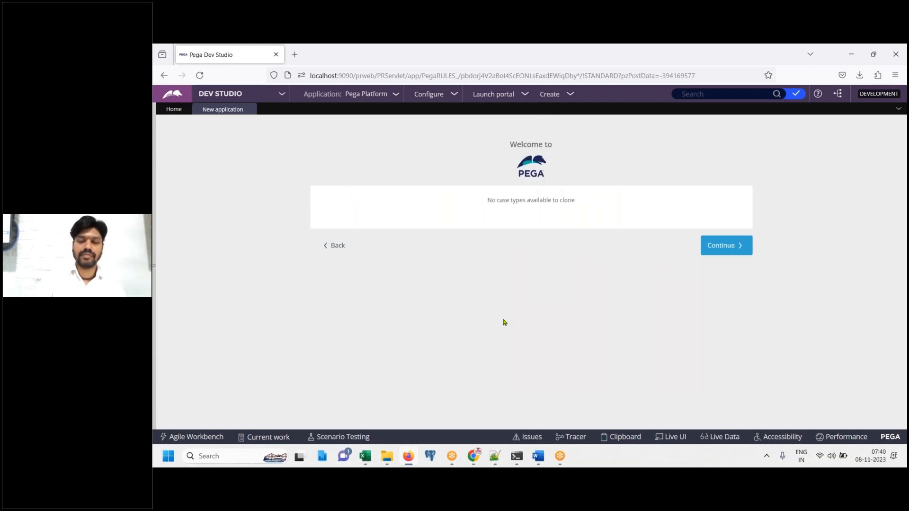
Paste the Welcome page screenshot and review the 'No case types available to clone' message
left_click(544, 461)
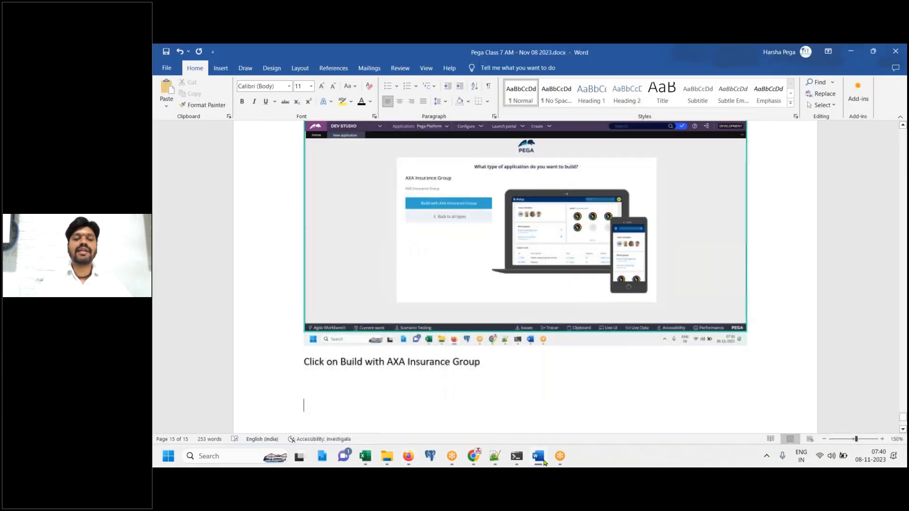
key("ctrl+v")
key("alt+Tab")
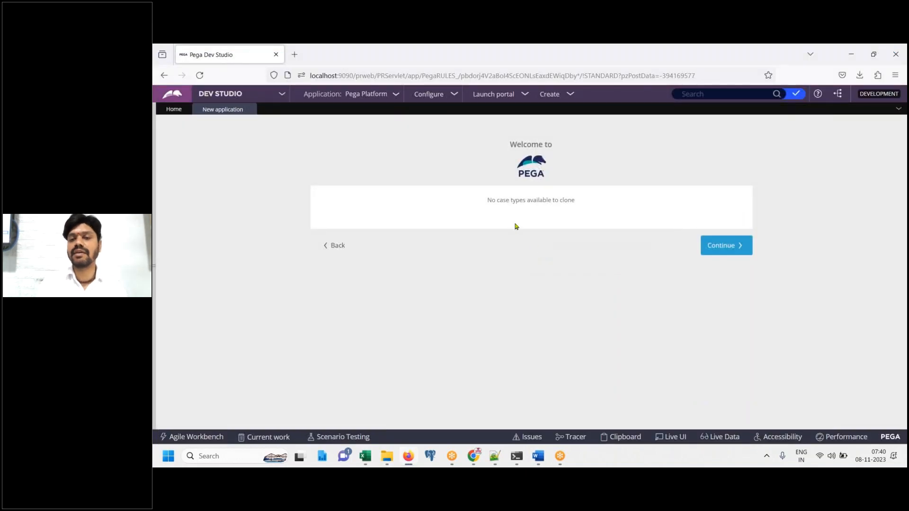
left_click_drag(489, 203, 592, 206)
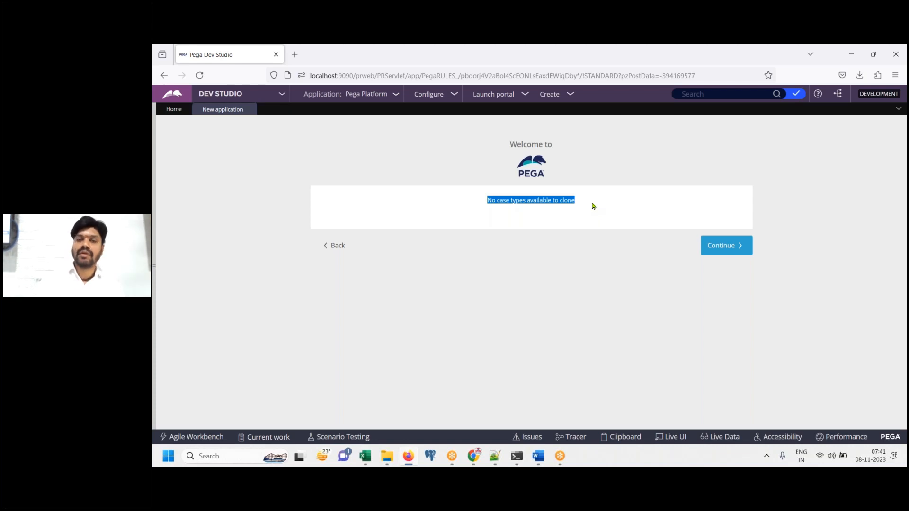
left_click(594, 207)
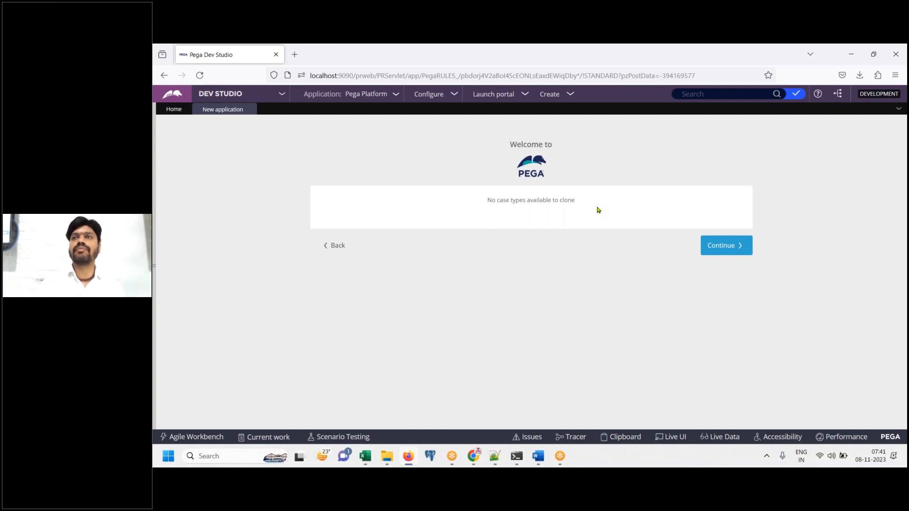
Add the note 'Continue' for the case-type cloning step
left_click(538, 457)
type("Cind")
key("BackSpace")
key("BackSpace")
key("BackSpace")
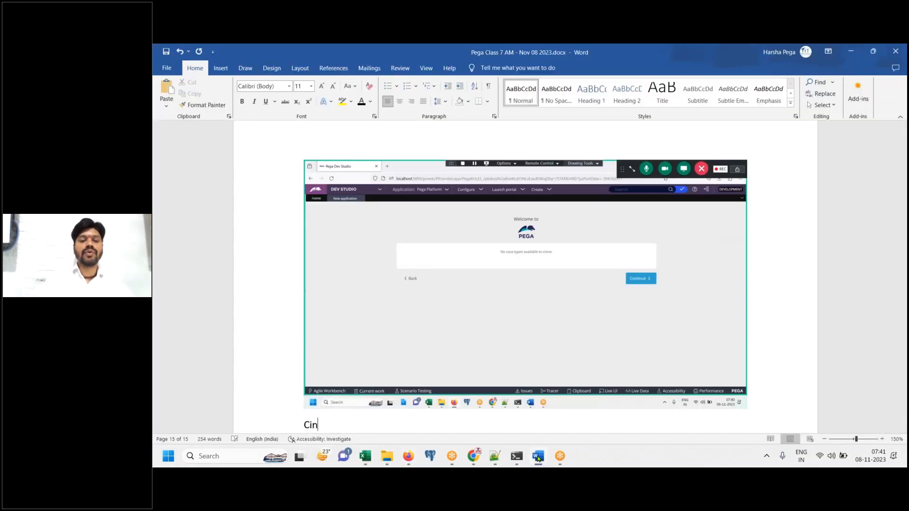
type("ontinue")
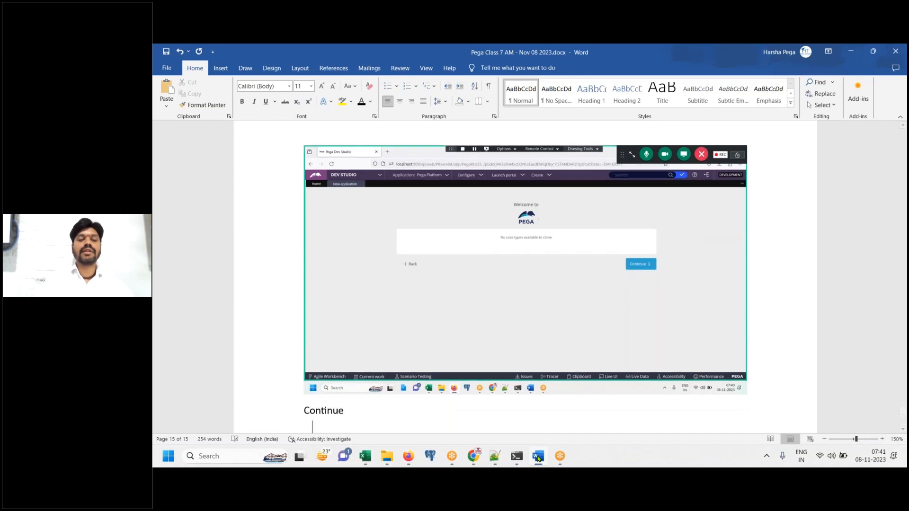
left_click(538, 458)
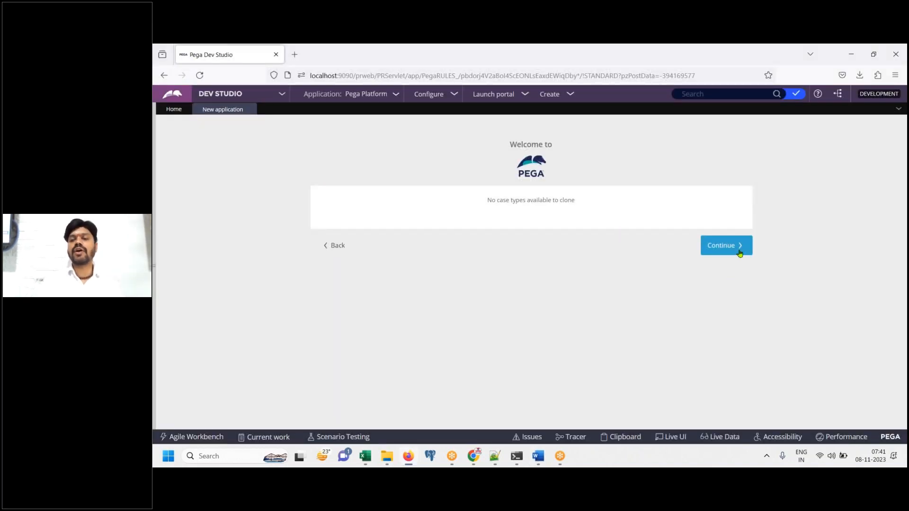
Continue past case-type cloning, paste the data-types screenshot, and note 'Continue'
left_click(739, 253)
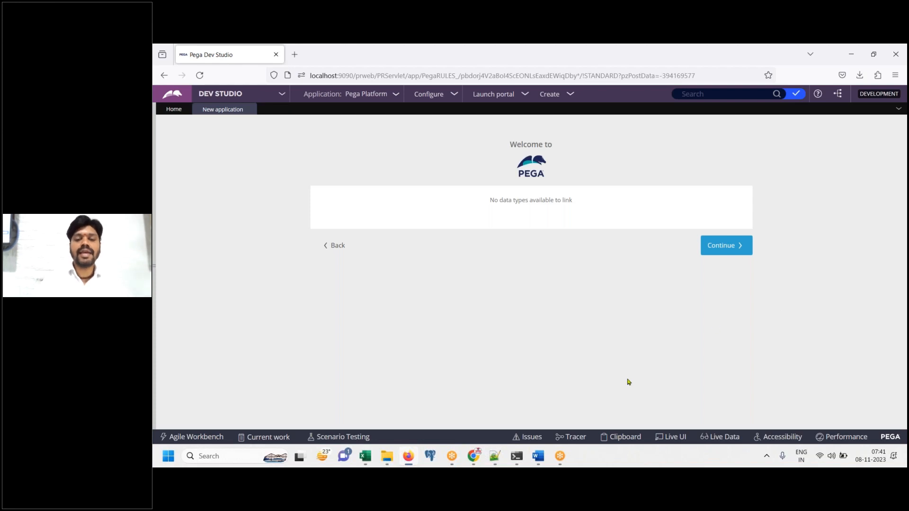
left_click(538, 457)
key("ctrl+v")
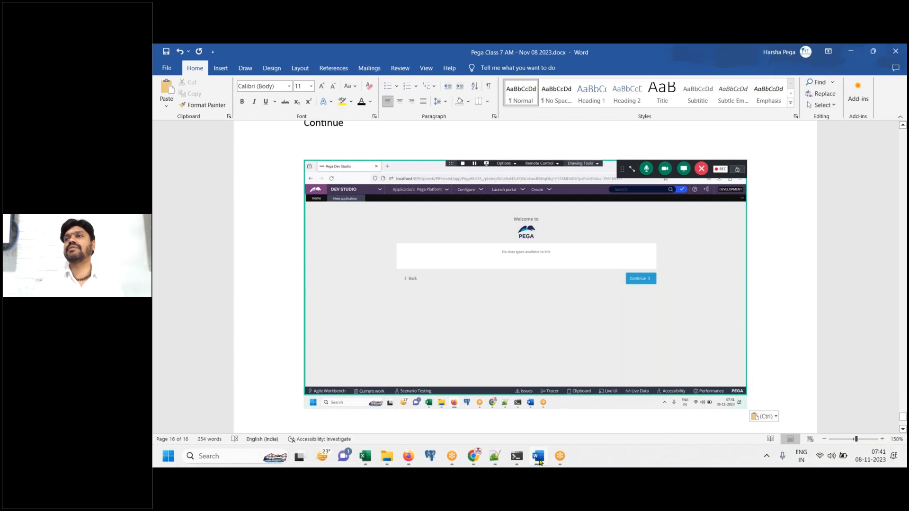
key("Return")
type("Continue")
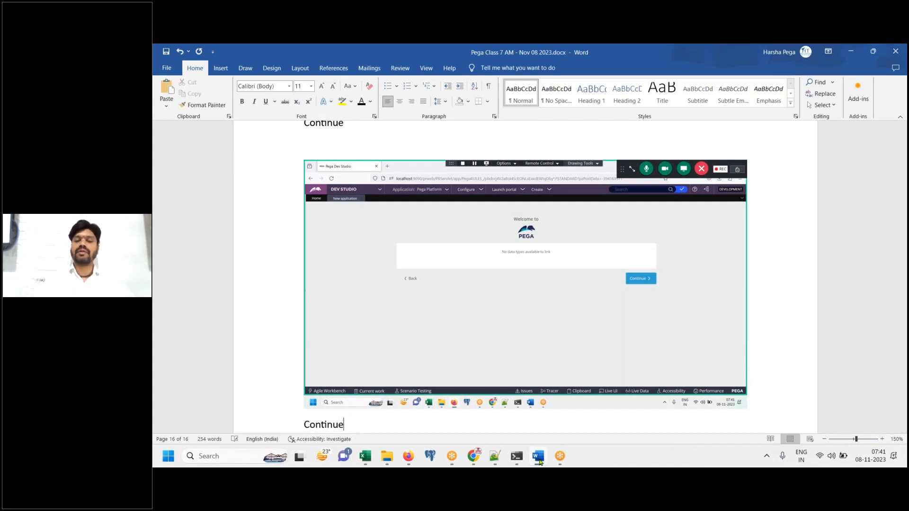
key("Return")
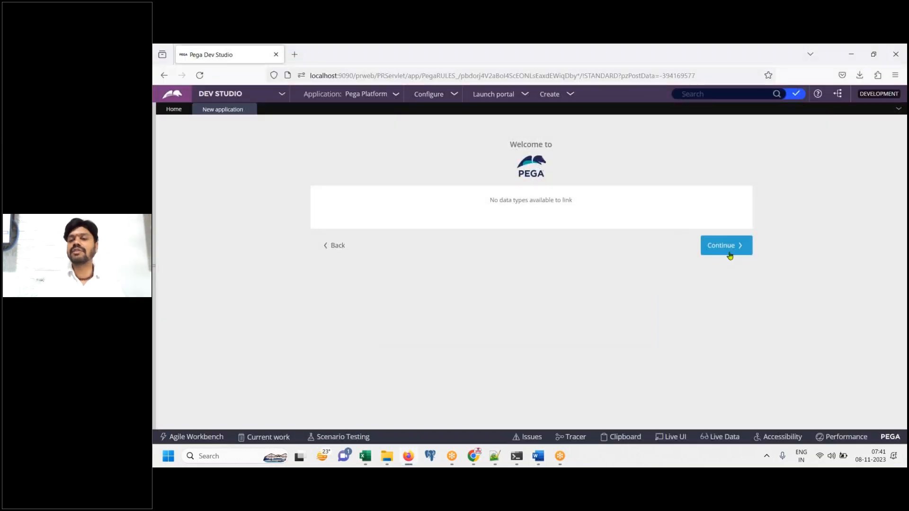
Continue past the data-types step and paste the Name your application screenshot
left_click(729, 254)
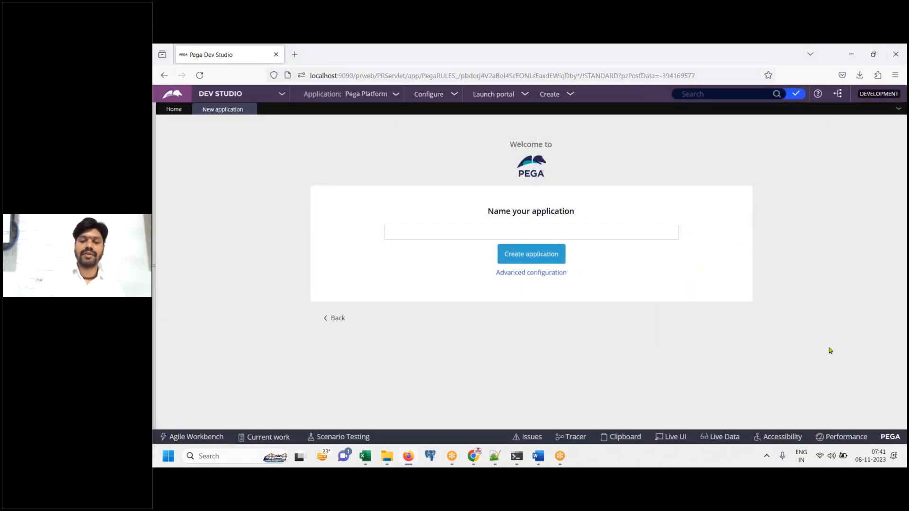
left_click(535, 459)
key("ctrl+v")
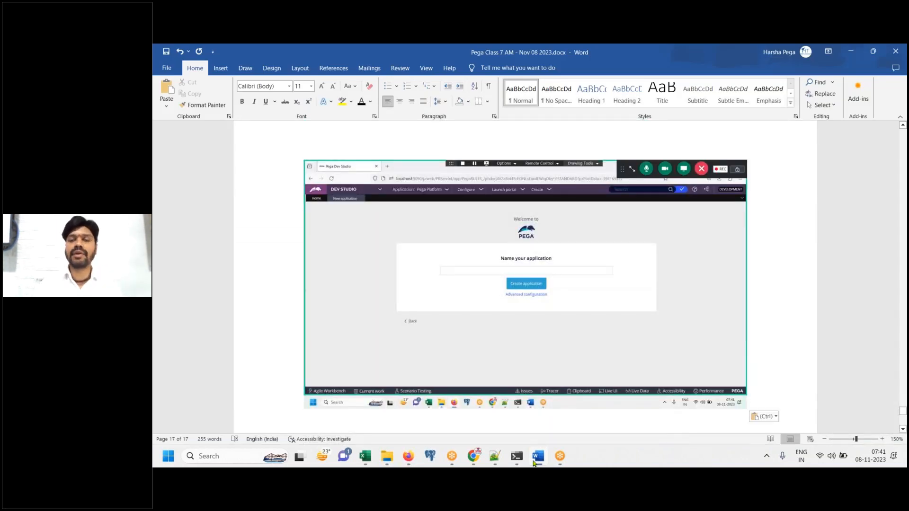
left_click(537, 457)
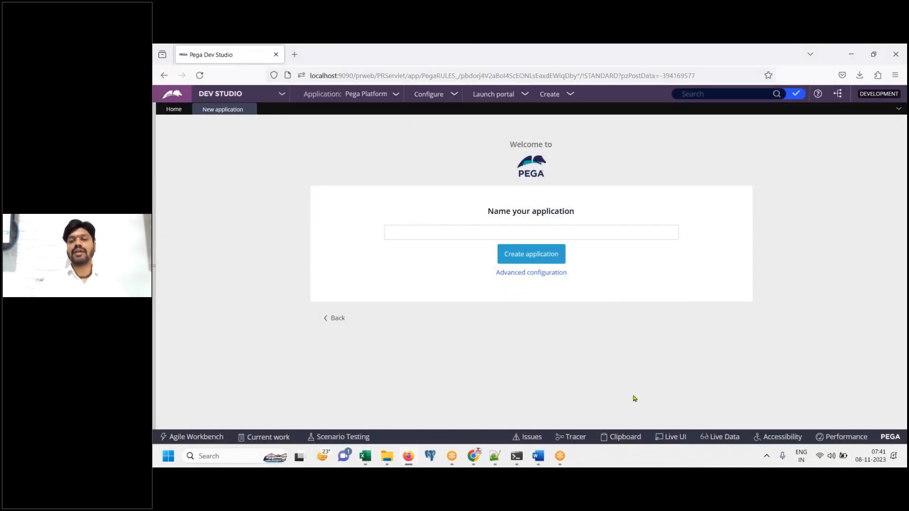
Name the new application 'AXA Auto Insurance'
left_click(610, 230)
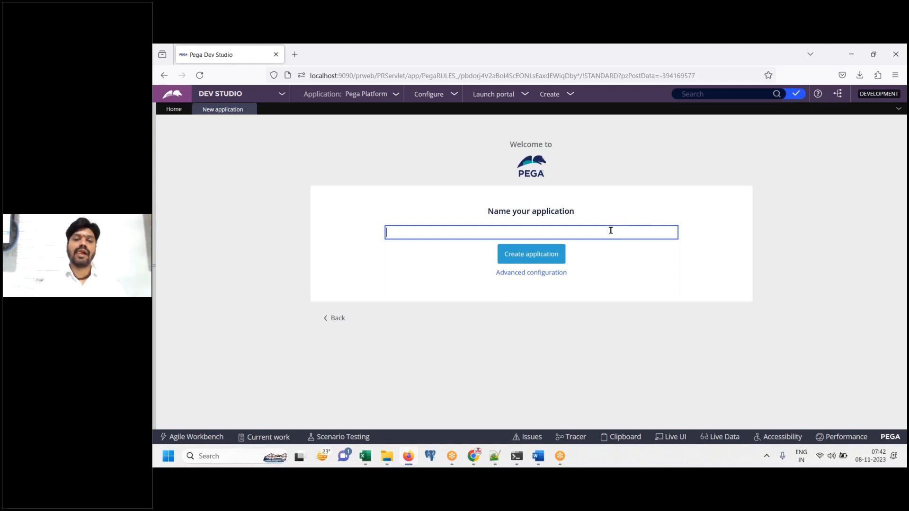
type("AXA Auto Insurance")
key("Tab")
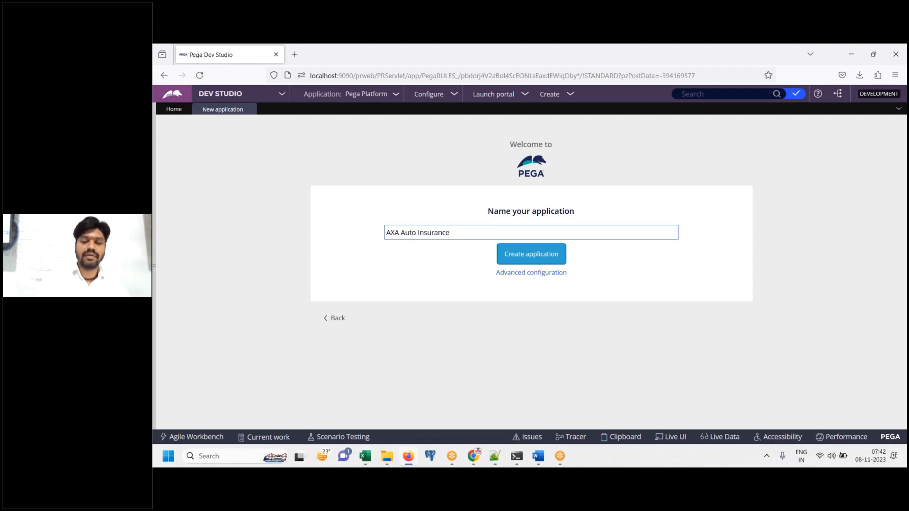
Add the note 'Click on advanced Configuration' in the Word notes
left_click(539, 456)
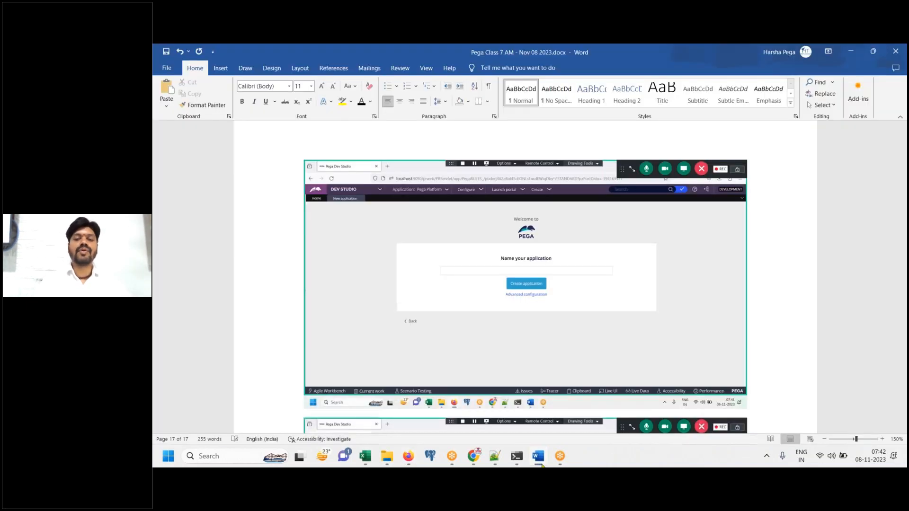
type("Click on advanced Configuration")
key("Return")
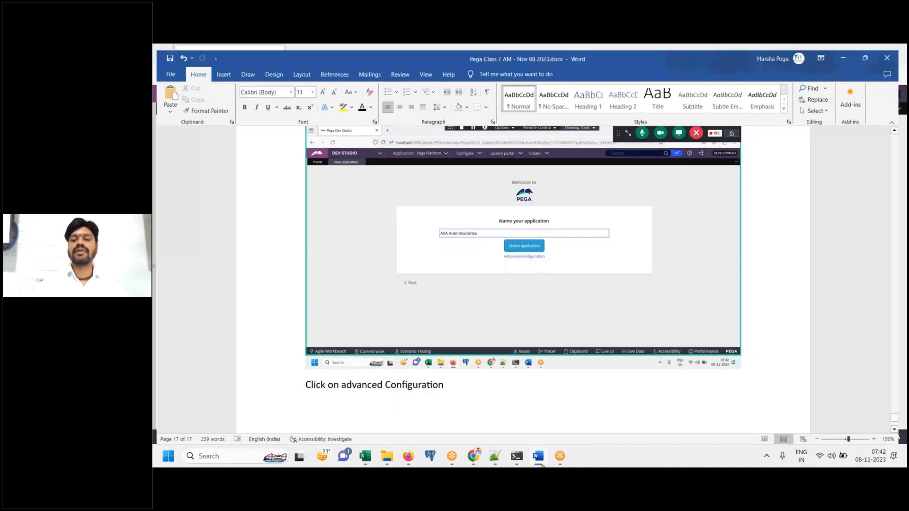
left_click(542, 465)
Open the application's Advanced configuration and paste its screenshot into the Word notes
left_click(550, 274)
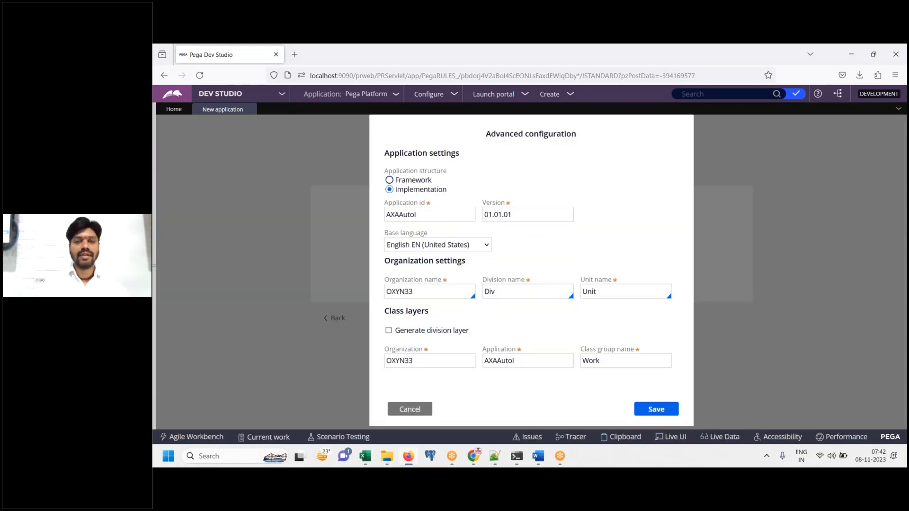
left_click_drag(396, 195, 452, 195)
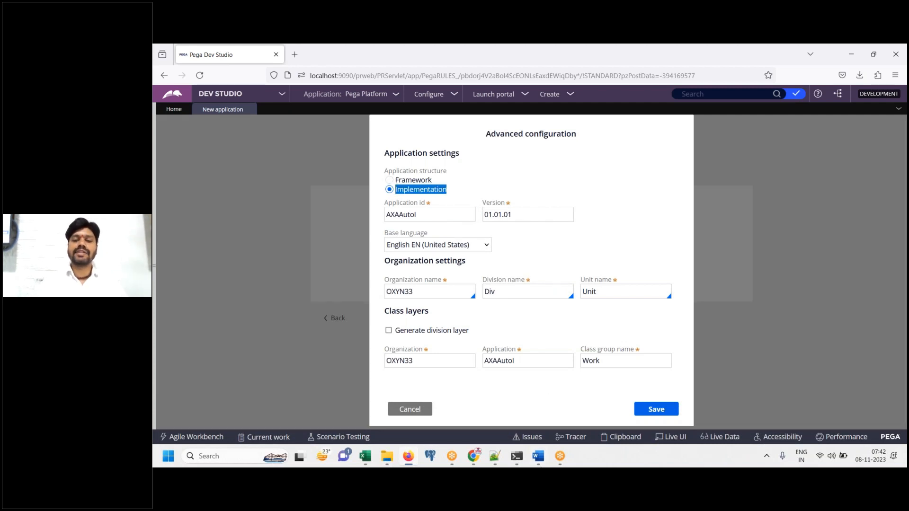
left_click(539, 456)
key("ctrl+v")
left_click(851, 51)
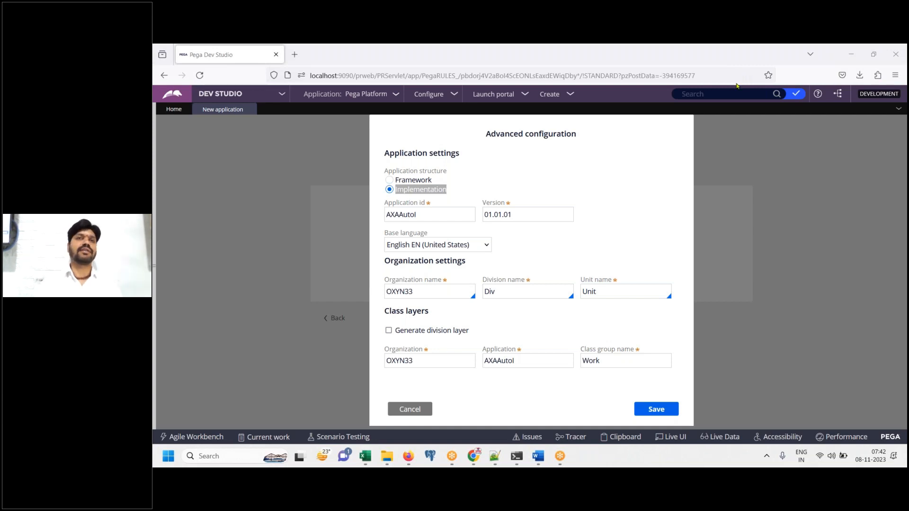
Back in Pega, select the application ID AXAAutoI in the configuration dialog
left_click(539, 460)
left_click(539, 459)
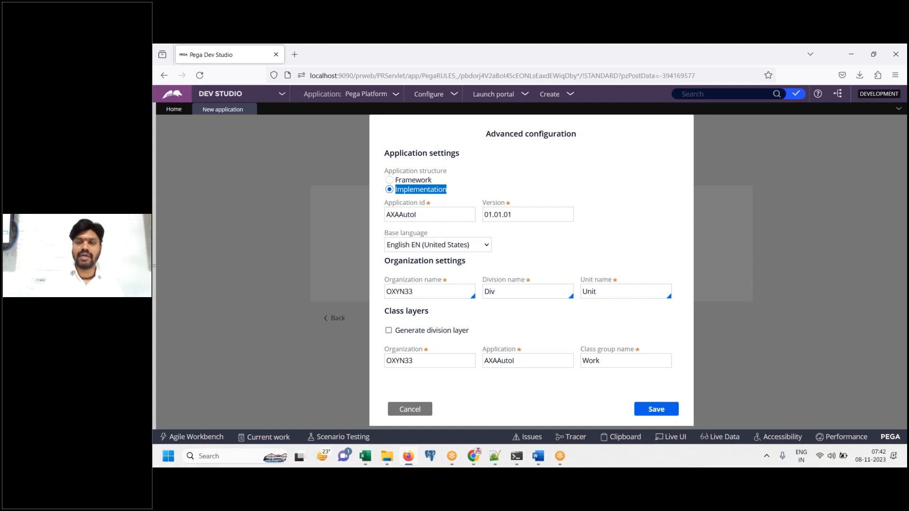
left_click(637, 233)
left_click(423, 215)
left_click_drag(423, 215, 375, 220)
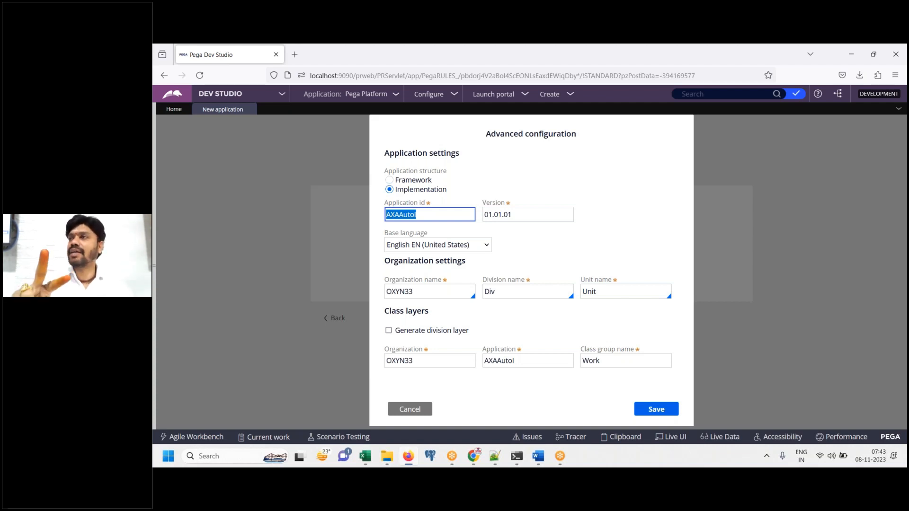
Deselect the application ID, move to organization name OXYN33, then bring up the Word notes
left_click(433, 217)
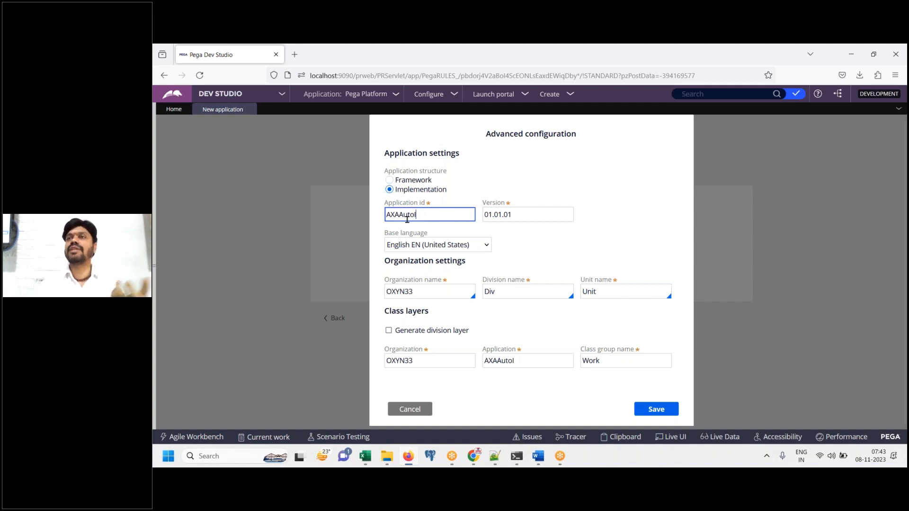
left_click(435, 292)
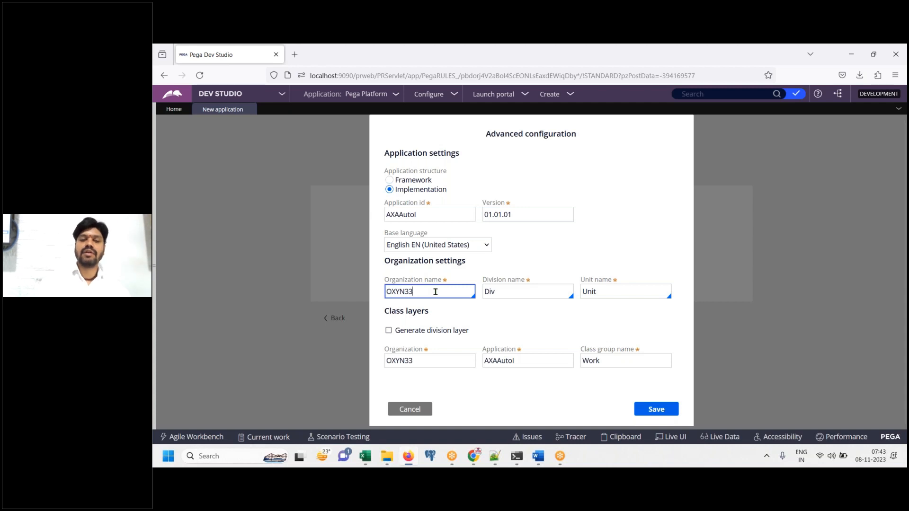
left_click(539, 459)
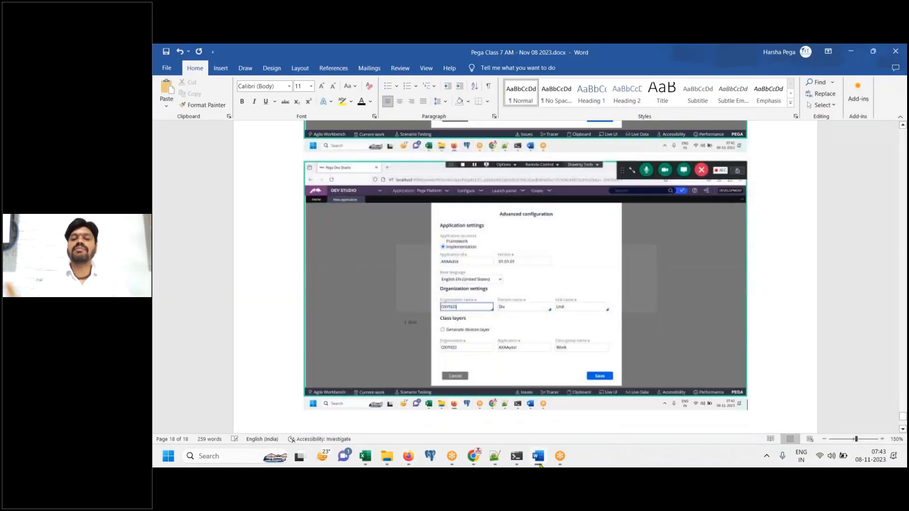
Write 'Remove the Random organization name and choose the existing organization “AXA”.' under the screenshot
type("Remove the")
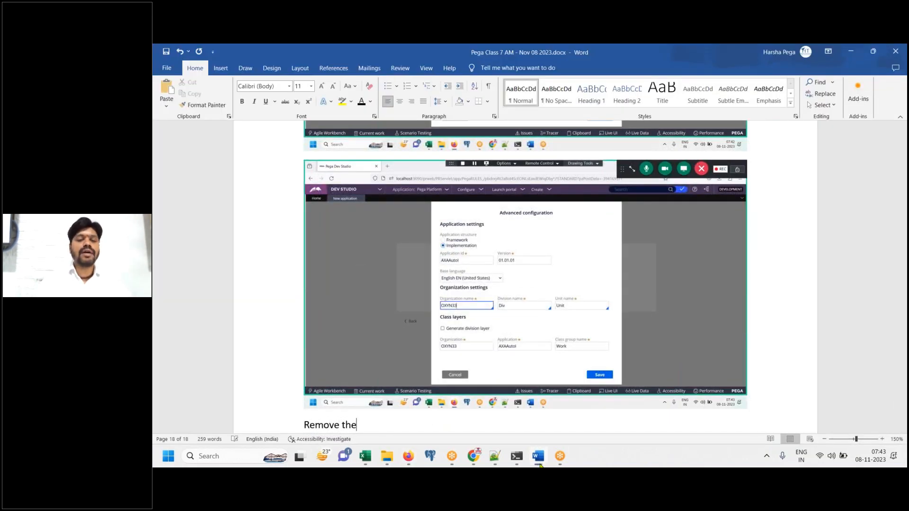
type(" Random")
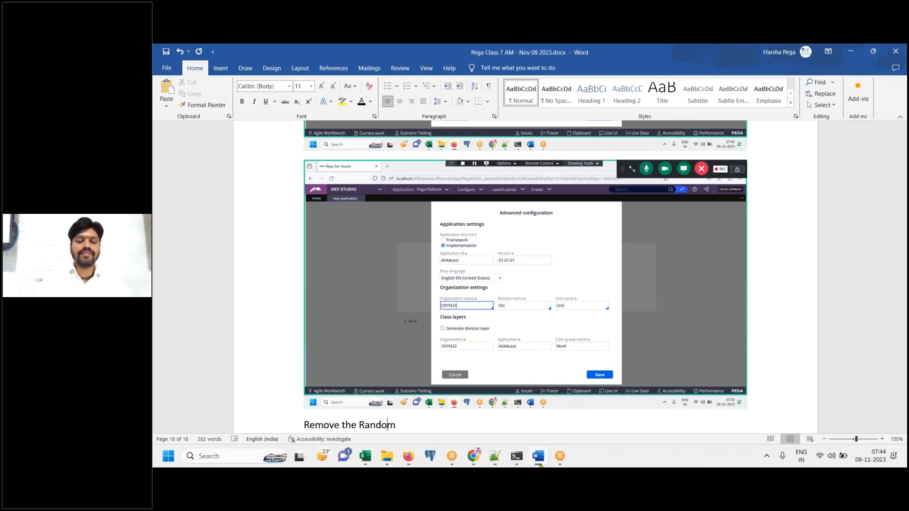
type(" organization ")
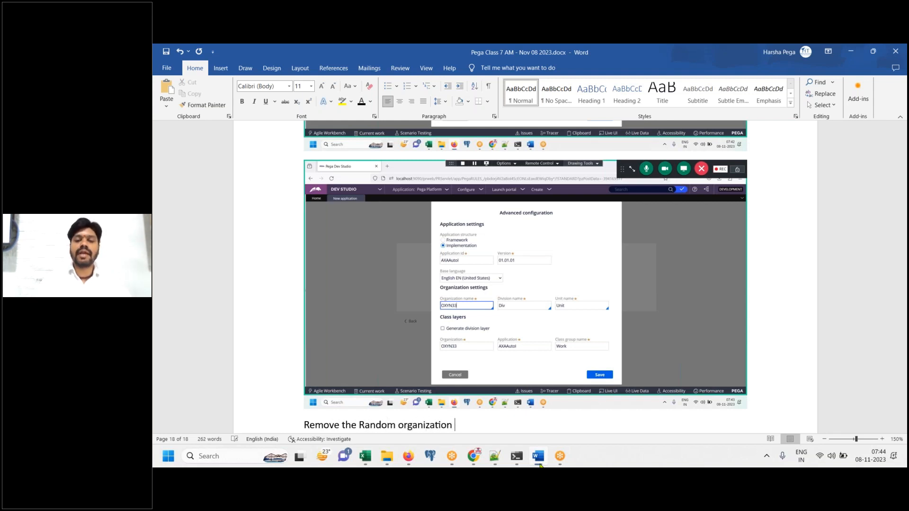
type("name and choose e")
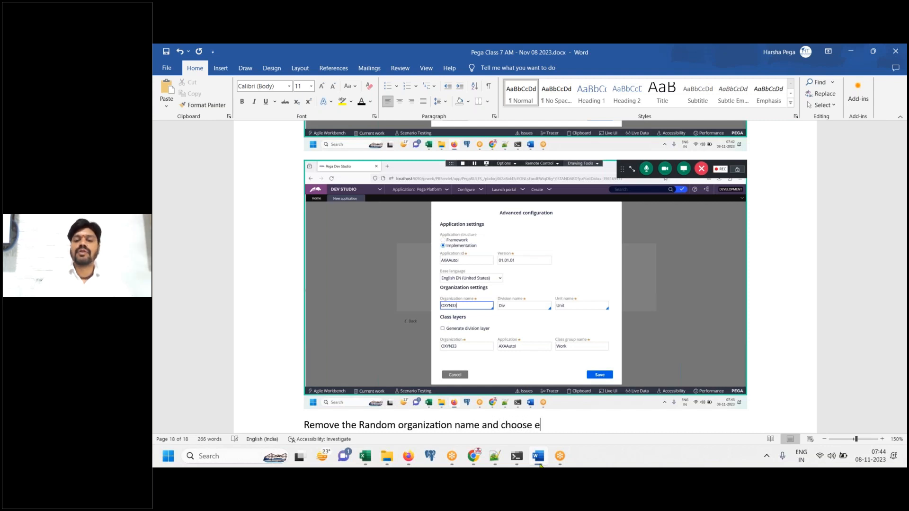
key("BackSpace")
type("the existing")
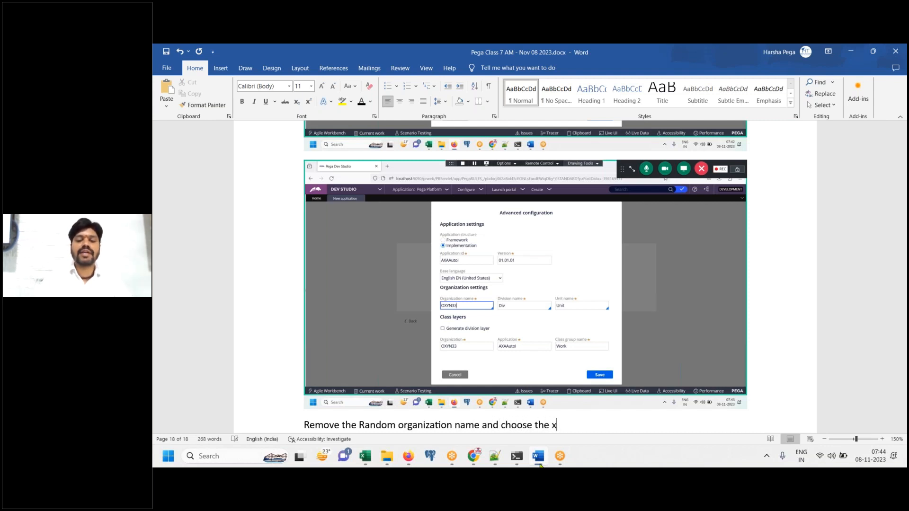
type(" organization ")
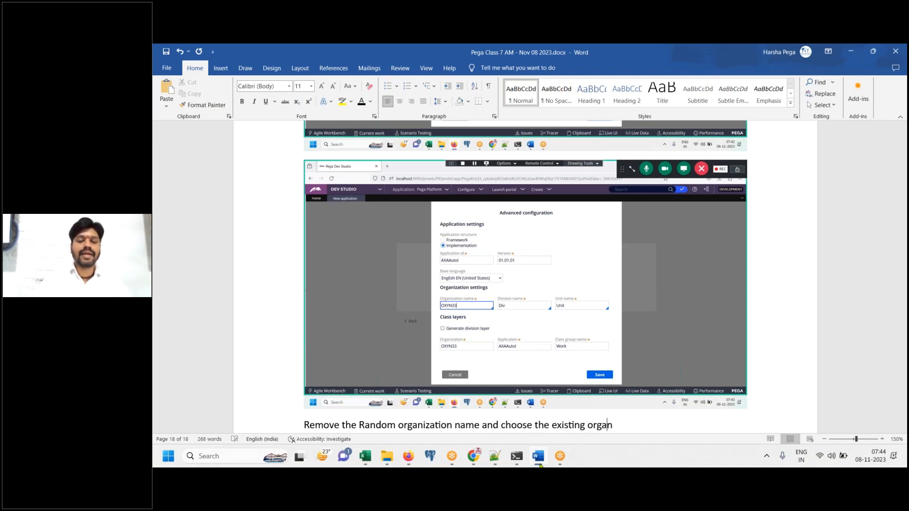
type("“AXA”.")
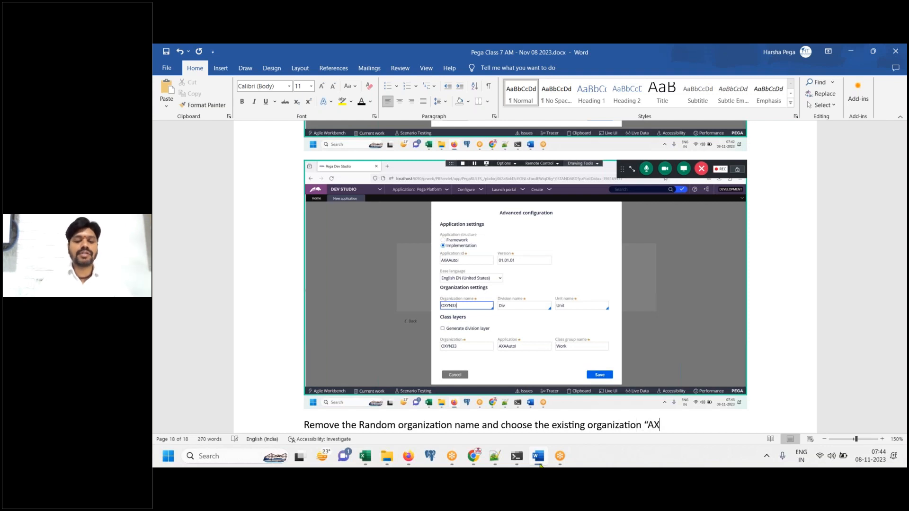
key("Return")
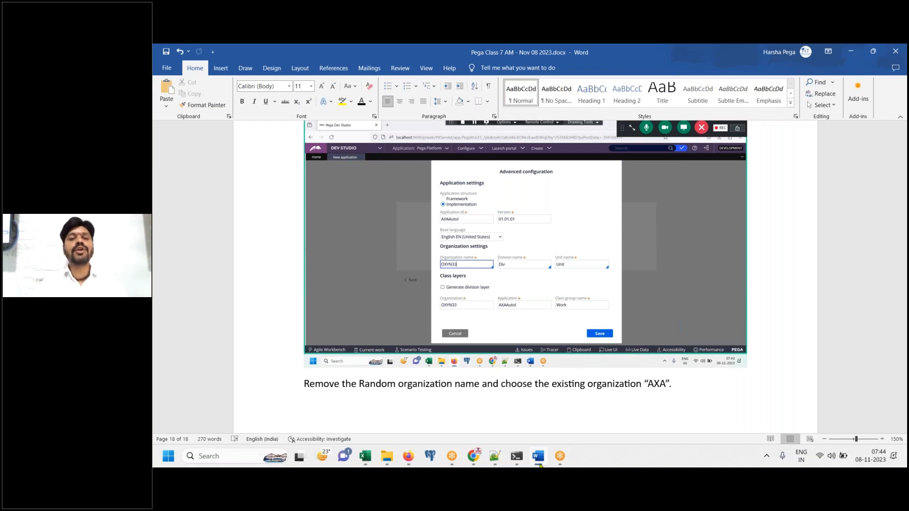
left_click(540, 466)
Replace the organization name OXYN33 with the existing organization AXA from the list
key("BackSpace")
key("BackSpace")
key("BackSpace")
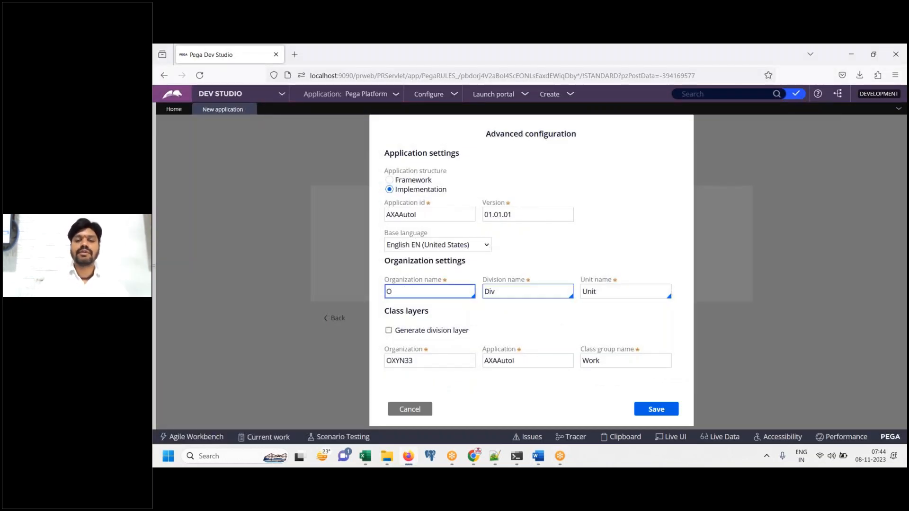
key("BackSpace")
key("Down")
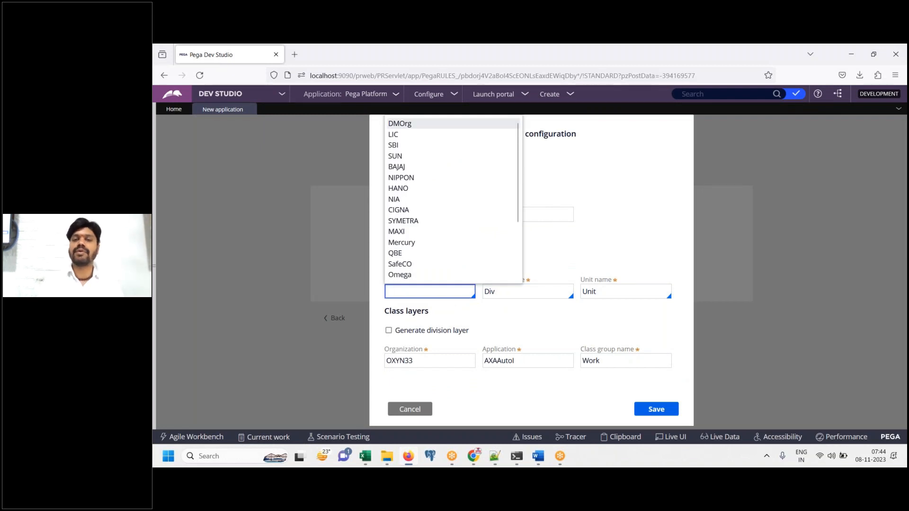
scroll(520, 222, "down", 3)
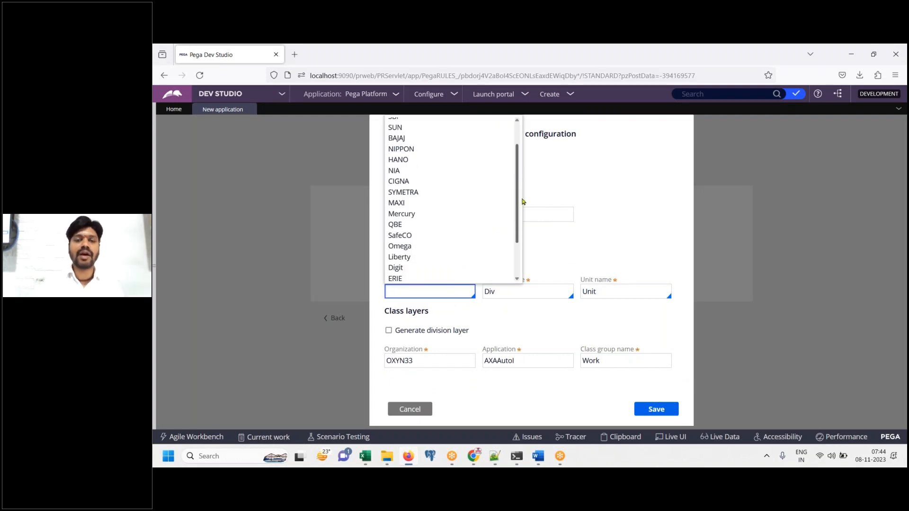
scroll(520, 226, "down", 1)
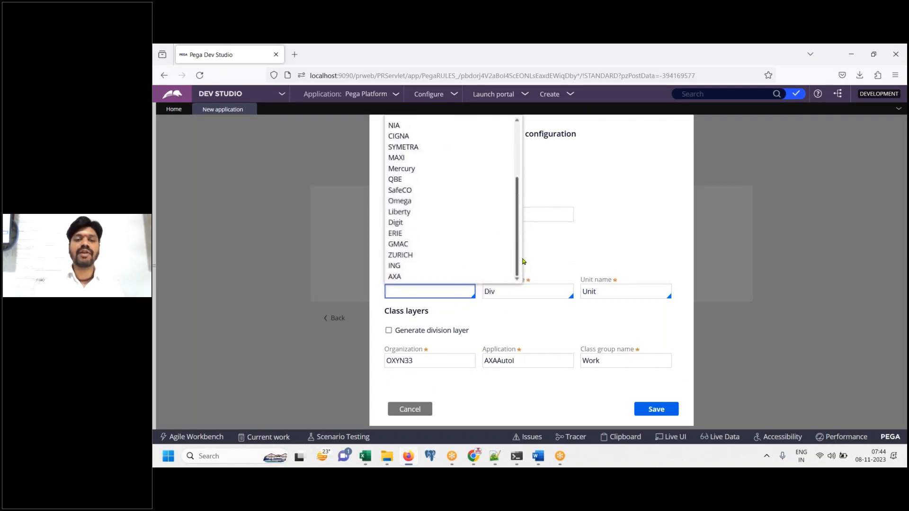
left_click(472, 279)
Paste the updated Advanced configuration screenshot into the Word notes
left_click(540, 462)
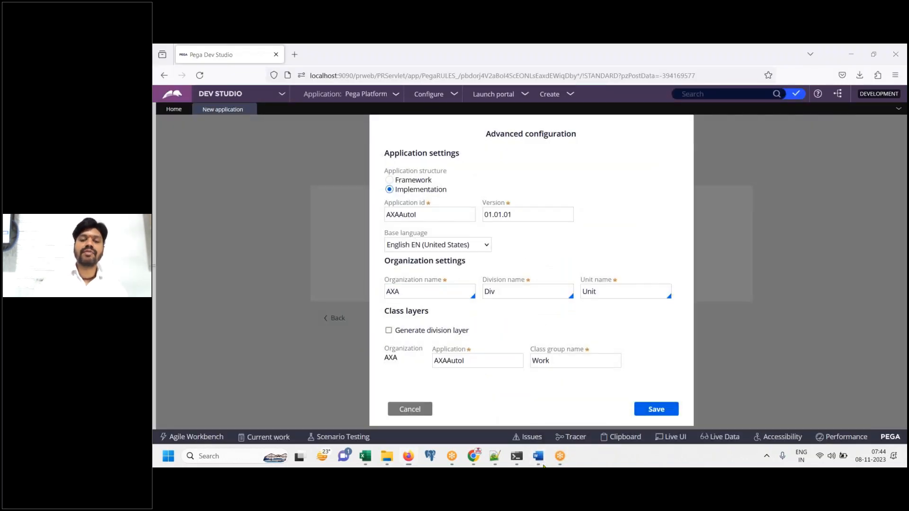
left_click(543, 466)
key("ctrl+v")
left_click(544, 466)
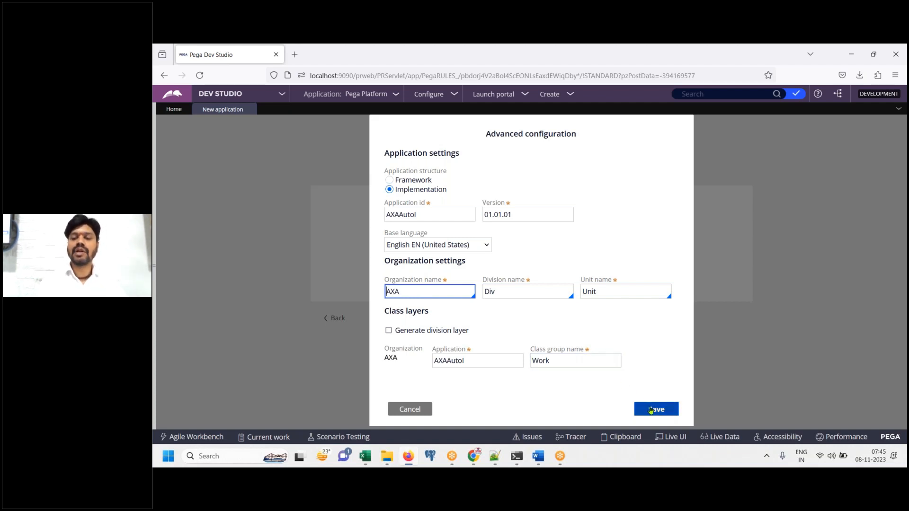
Note 'Click on Save' in Word and save the advanced configuration settings
left_click(542, 456)
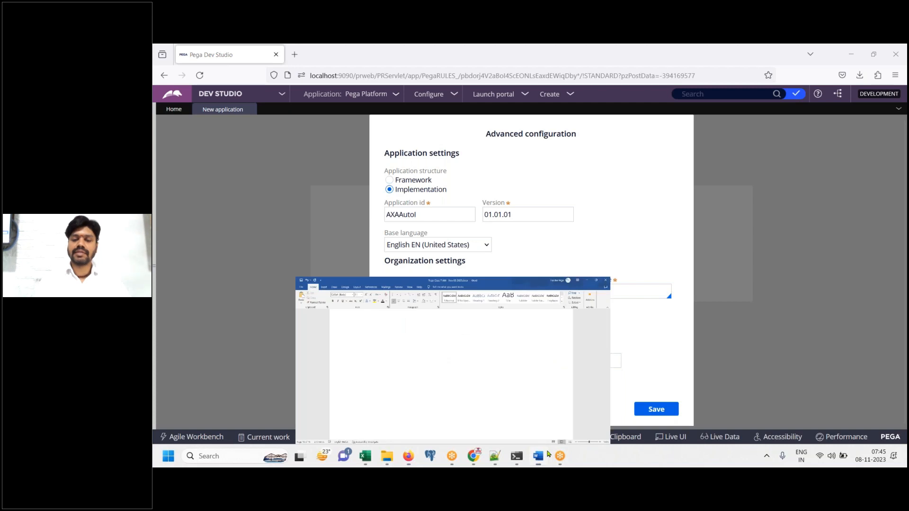
type("Click on ")
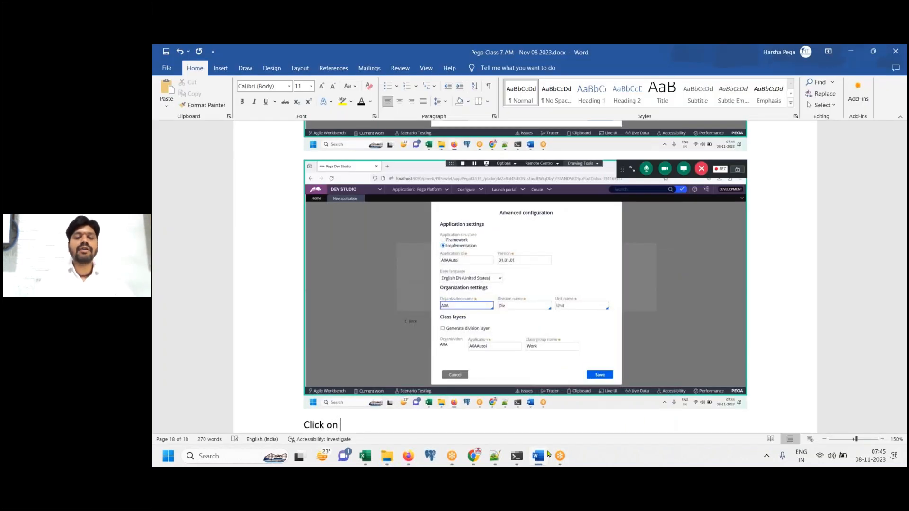
type("Save")
key("Return")
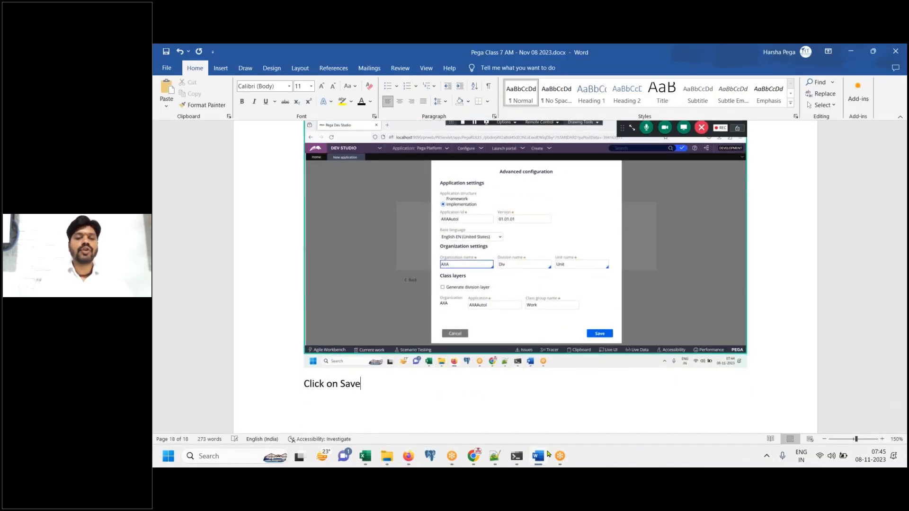
left_click(408, 455)
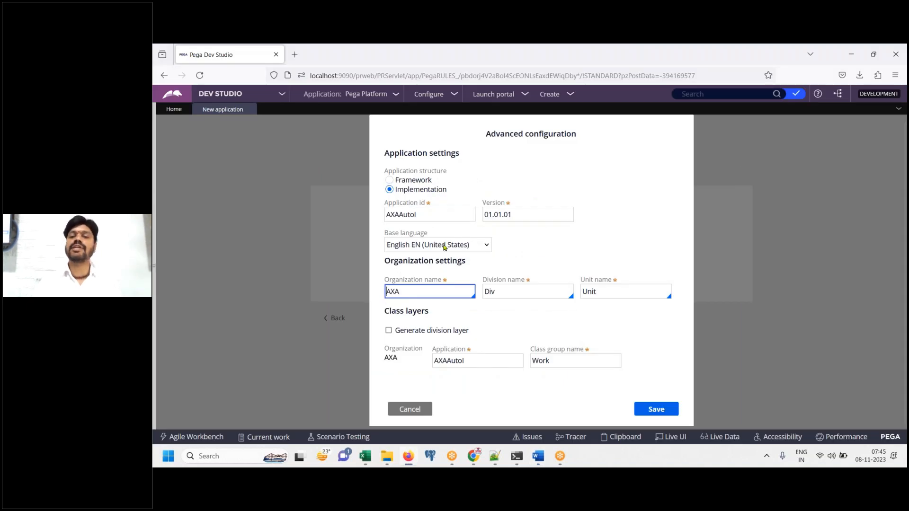
left_click(656, 409)
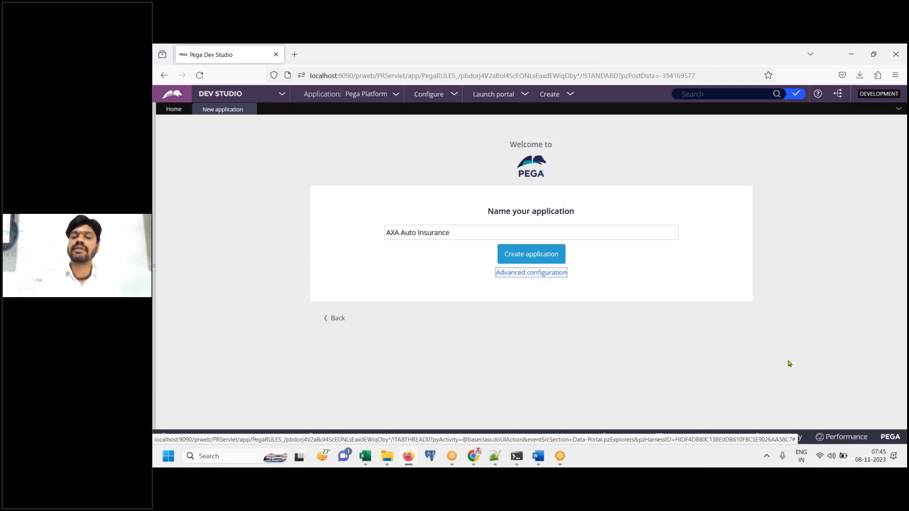
Add 'Create application' to the Word notes and save the document
left_click(534, 456)
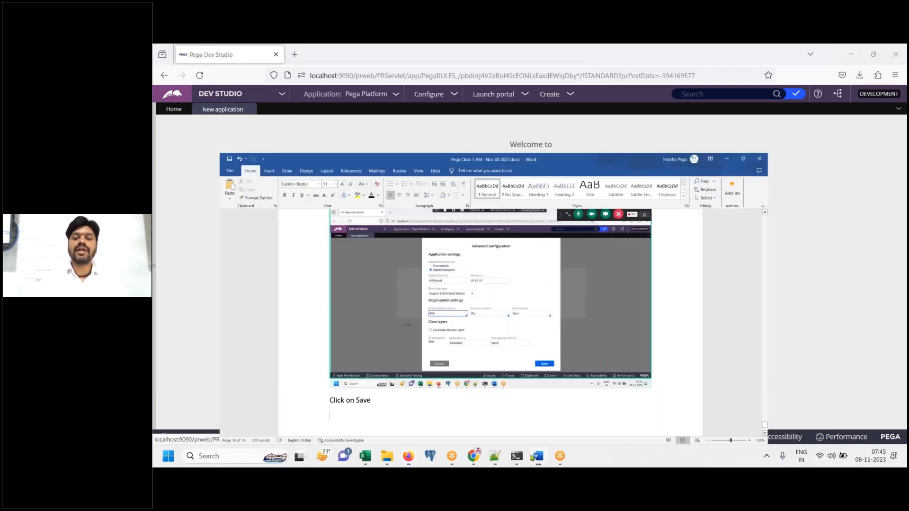
type("Create applicaiton")
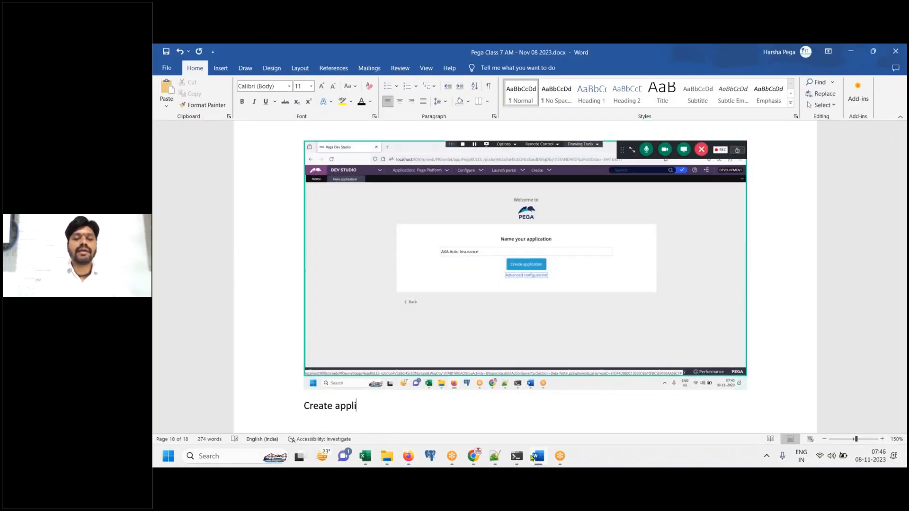
key("ctrl+s")
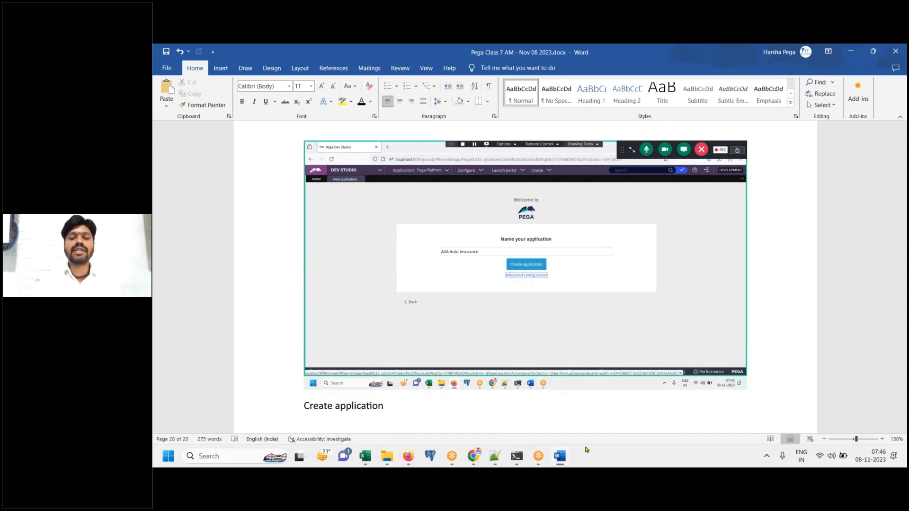
Create the AXA Auto Insurance application and note 'Add Operator ID' under its screenshot in Word
left_click(560, 456)
left_click(560, 256)
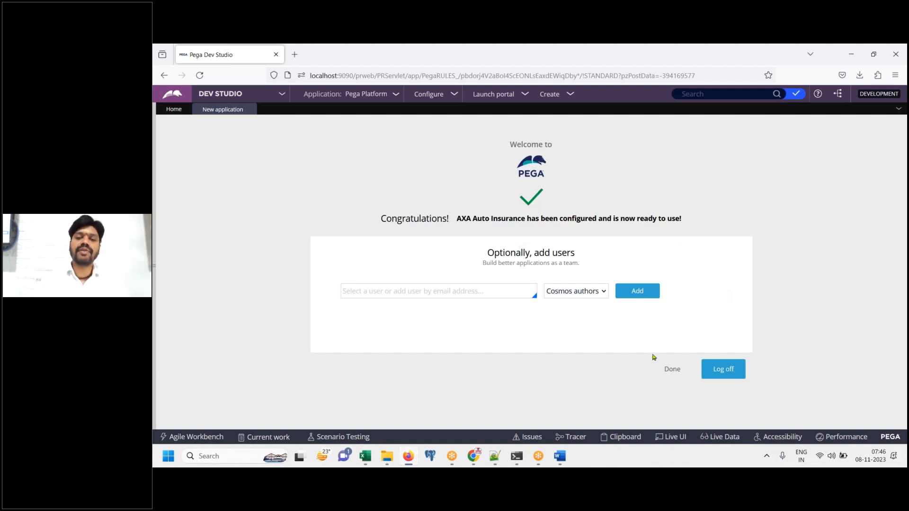
left_click(560, 456)
key("ctrl+v")
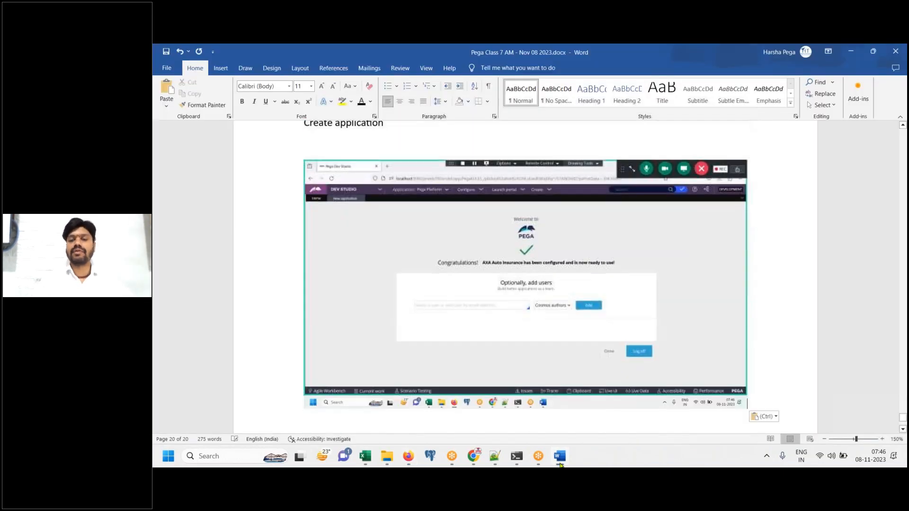
key("Return")
type("Add")
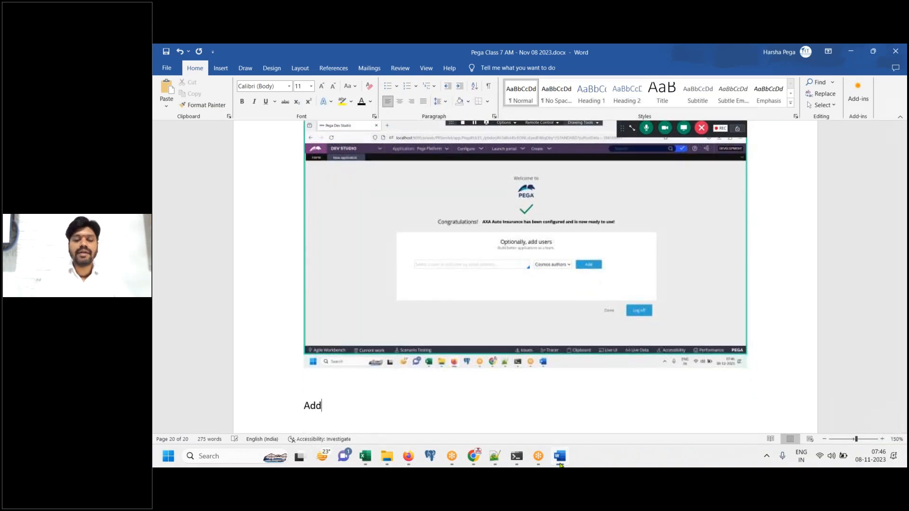
type(" Operator ID")
Enter the new operator's e-mail address in Add users and check the role list
left_click(560, 456)
left_click(426, 291)
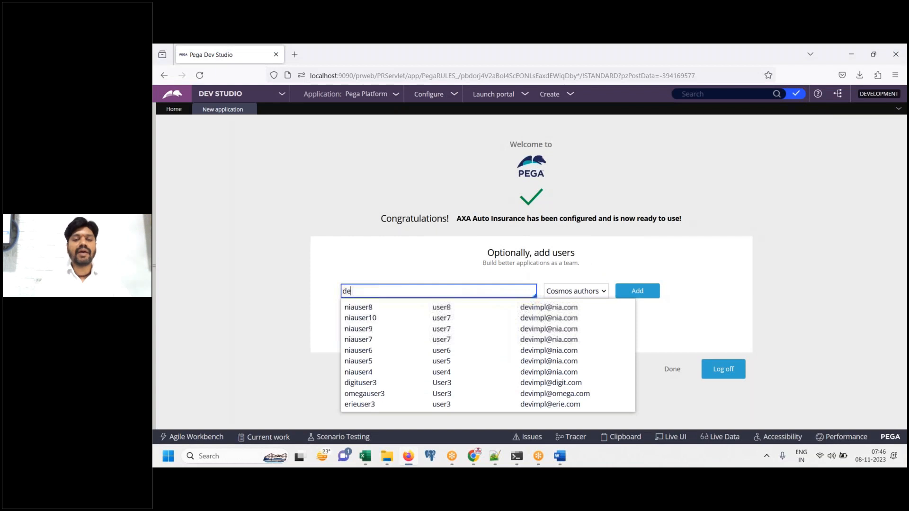
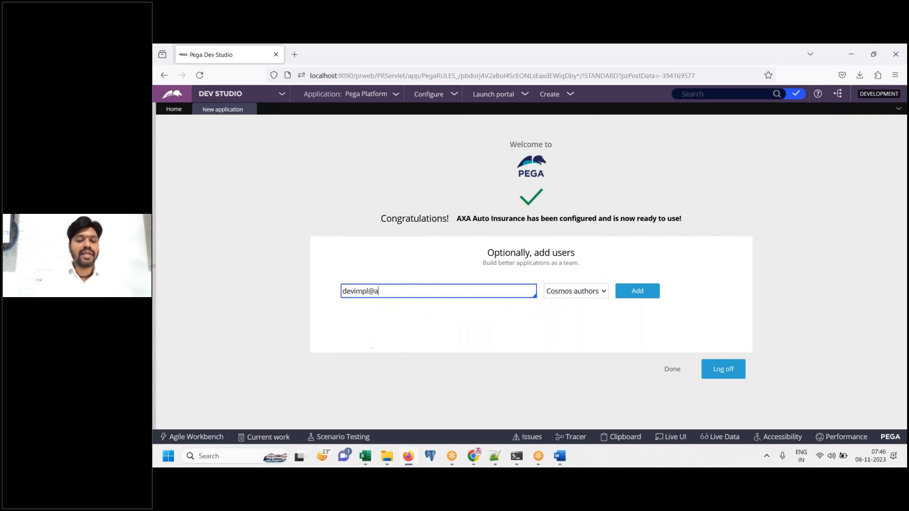
key("Tab")
left_click(480, 290)
left_click(589, 295)
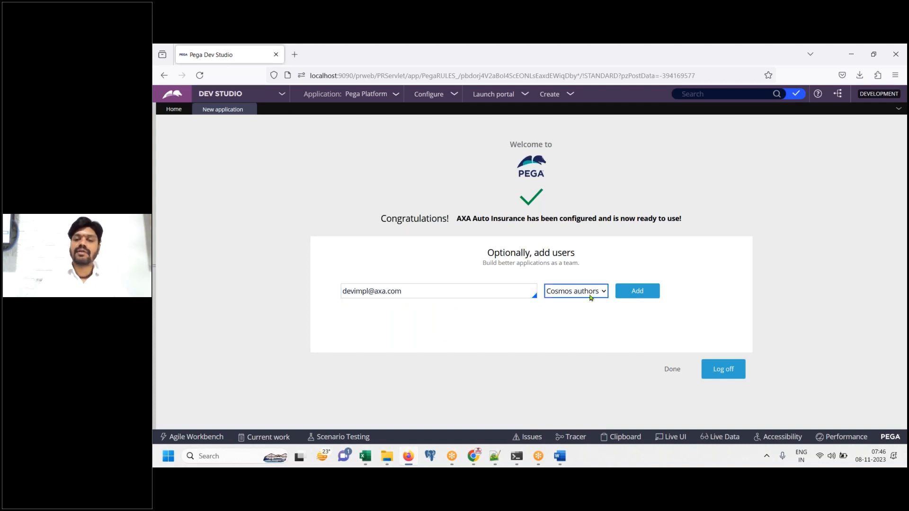
triple_click(463, 293)
Paste the filled add-users screenshot into Word and note 'Click on ADD'
left_click(559, 462)
key("super+Up")
key("ctrl+v")
key("Return")
type("Click on ADD")
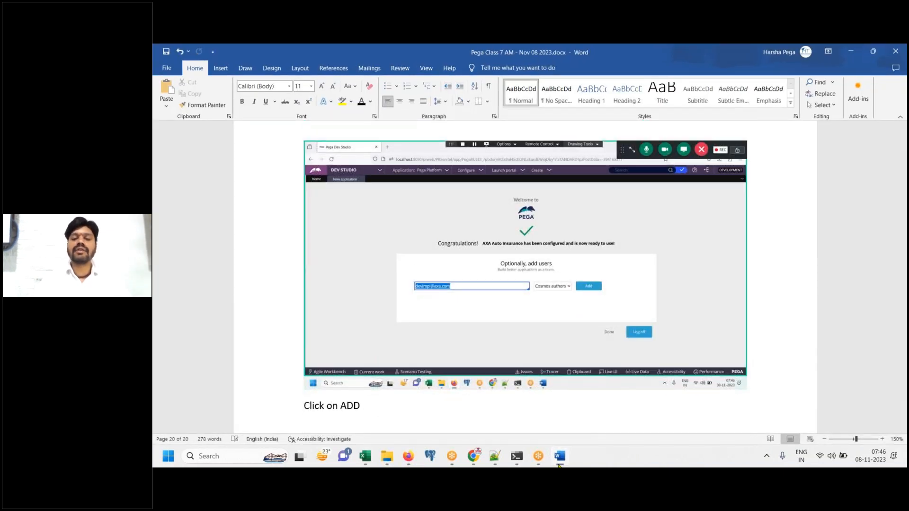
left_click(559, 462)
Add the operator and note 'Copy this credentials into a note pad' under its screenshot
left_click(636, 298)
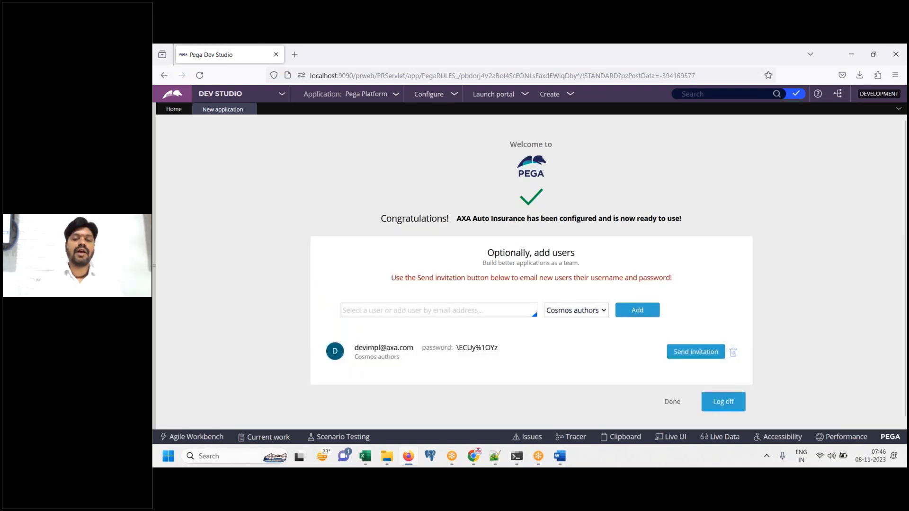
left_click(560, 455)
key("ctrl+v")
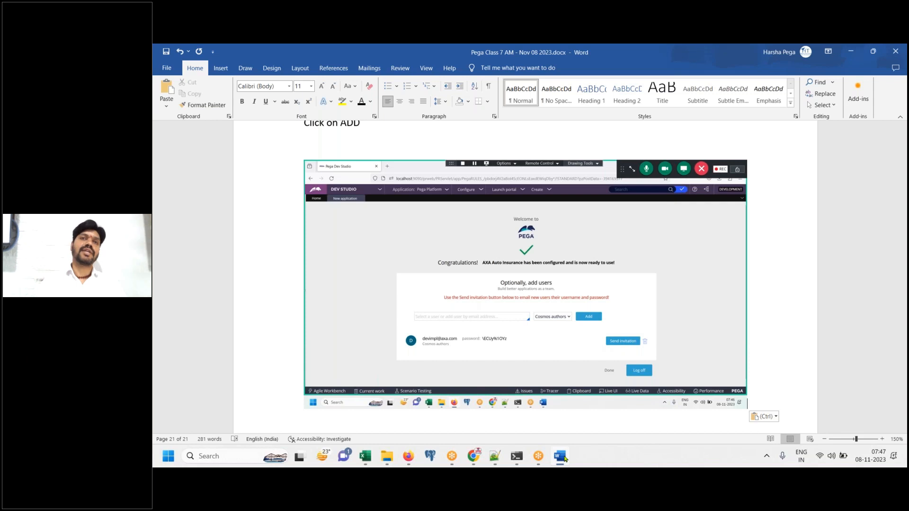
key("Return")
key("Return")
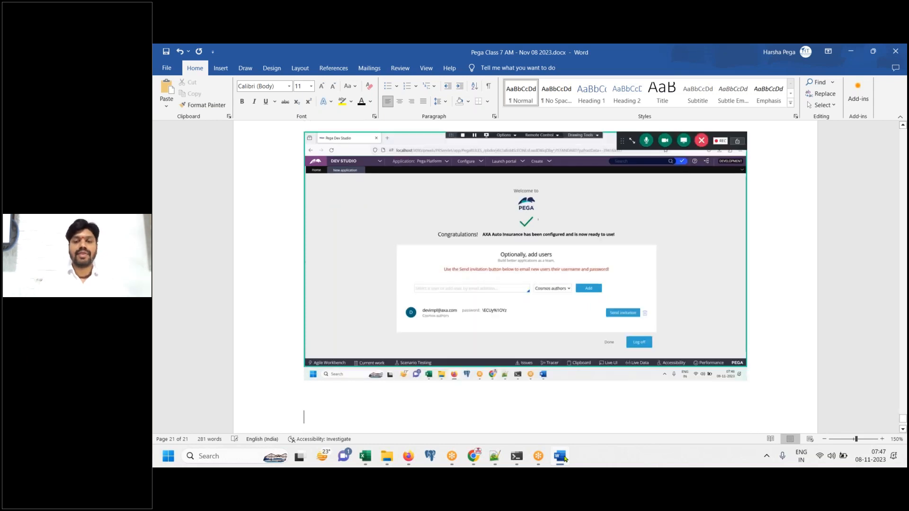
type("Copy this c")
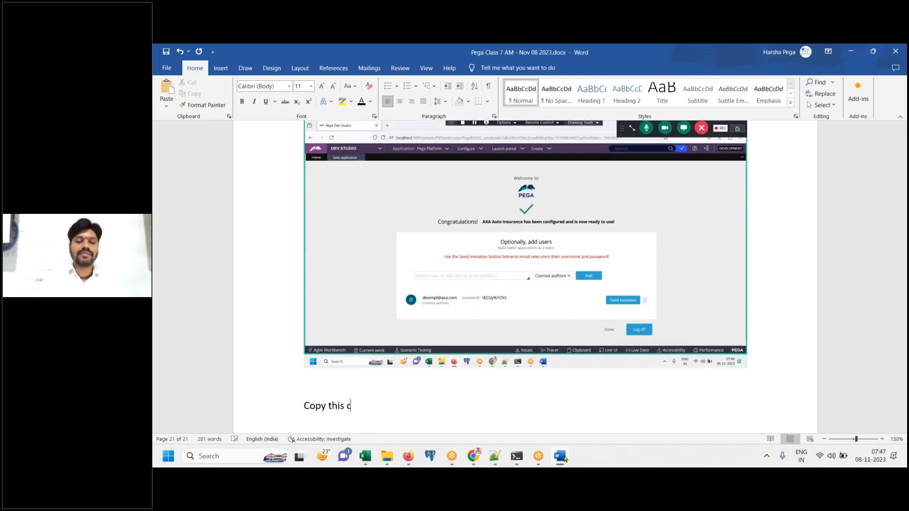
type("redential")
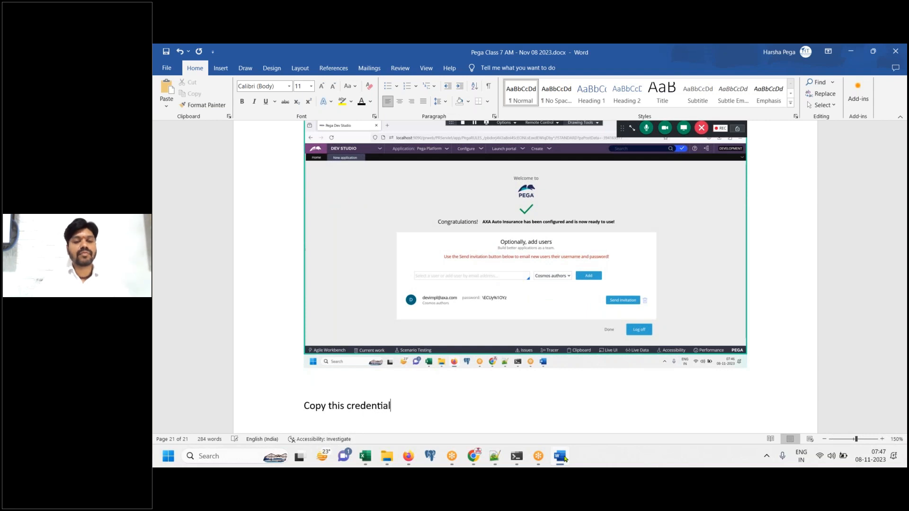
type("s into a note pad")
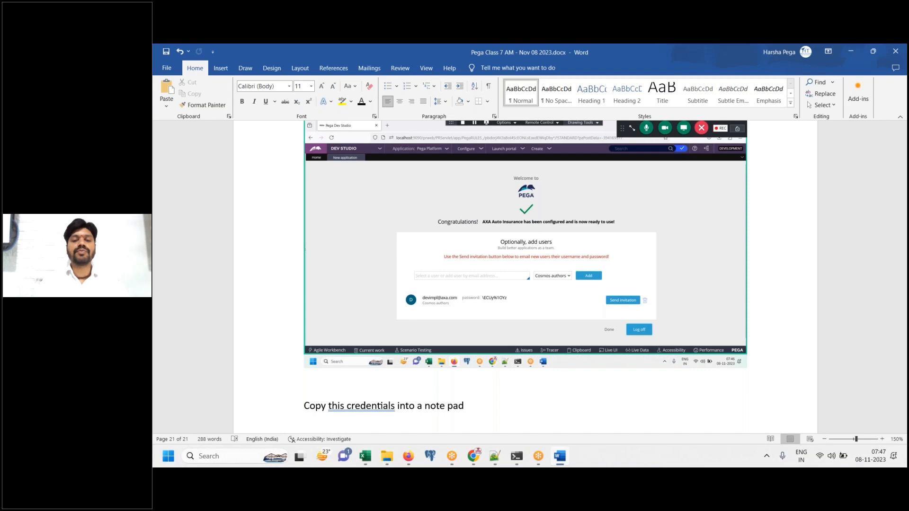
Select the new operator's credentials line in Dev Studio for Notepad++
key("alt+Tab")
left_click_drag(498, 348, 353, 349)
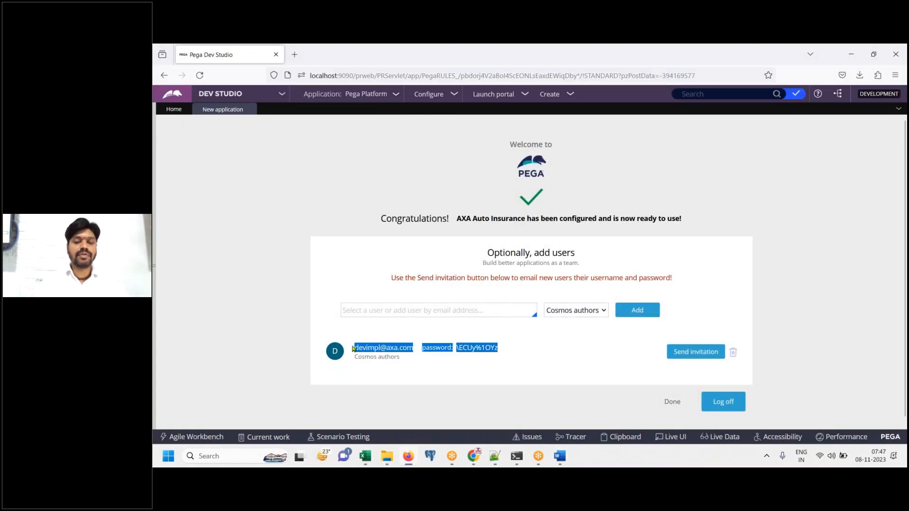
left_click(495, 456)
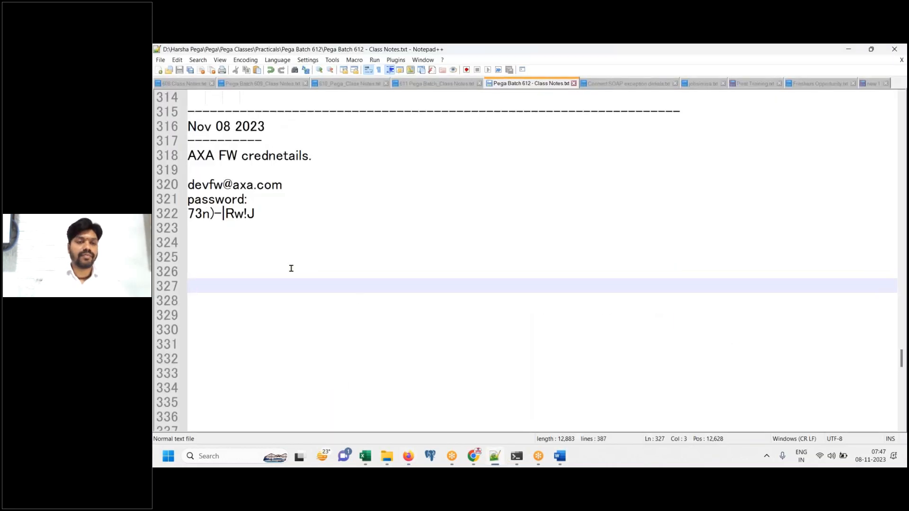
Add an 'AXA IMPL App' heading on line 324 and paste the operator credentials below it
left_click(209, 242)
type("AXA IM")
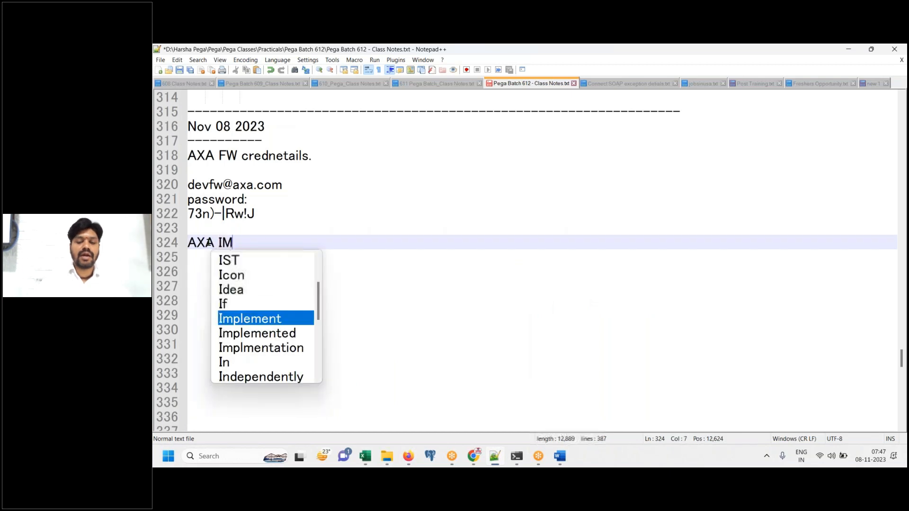
type("PL App")
key("Return")
key("ctrl+v")
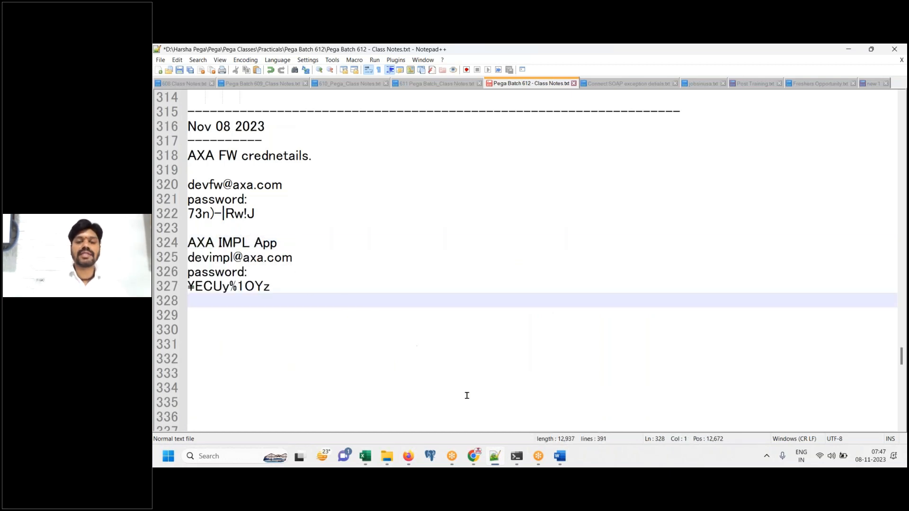
left_click(498, 459)
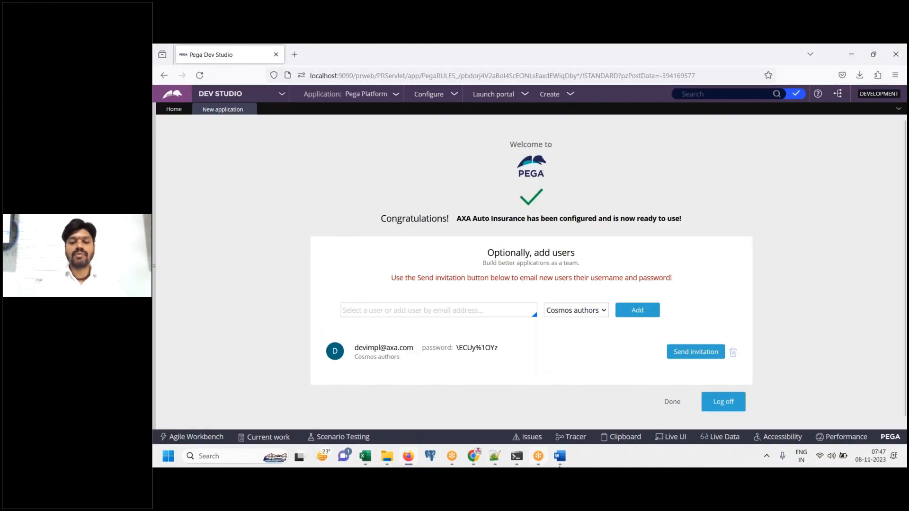
Note 'Click on Done.' in Word and save the Notepad++ class notes
left_click(560, 456)
type("Click on Done.")
key("Return")
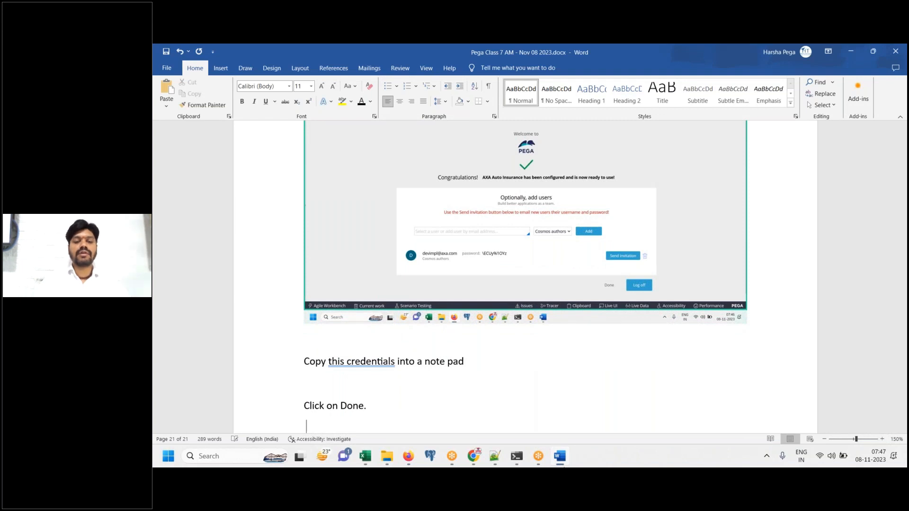
left_click(559, 456)
left_click(494, 455)
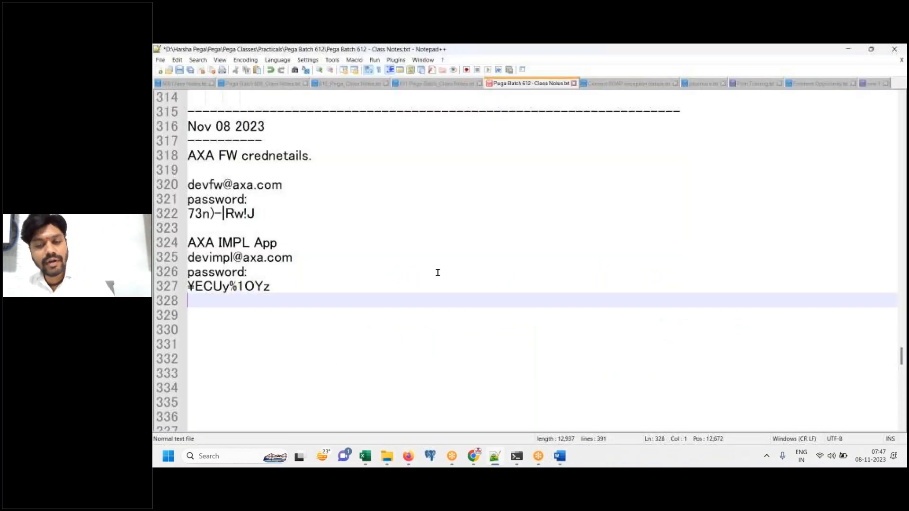
left_click(179, 70)
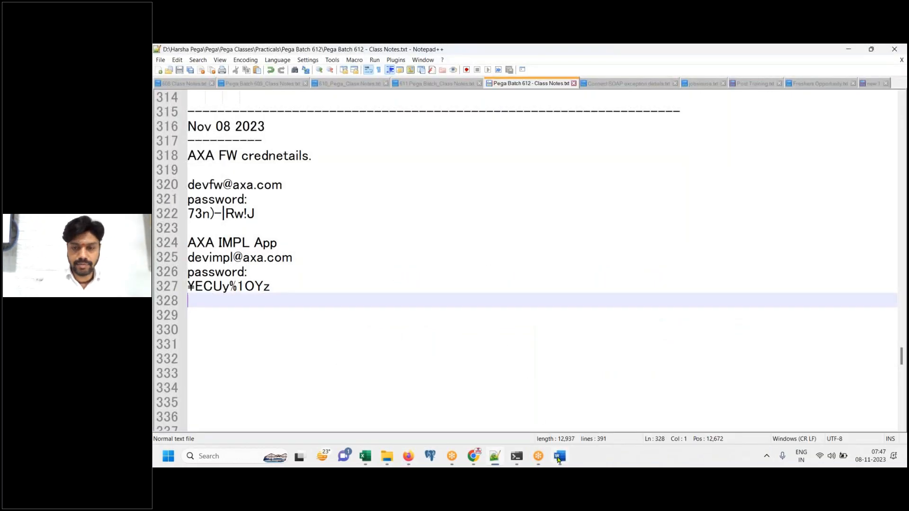
left_click(408, 456)
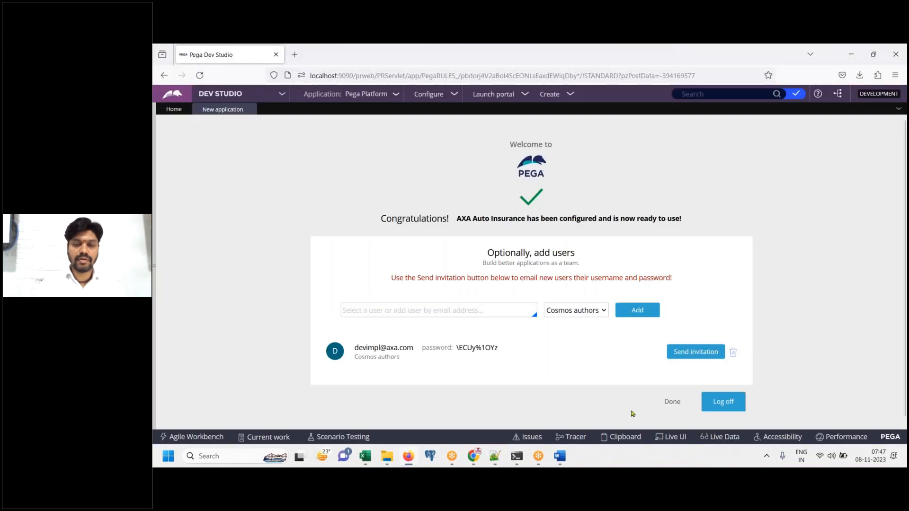
Finish the add-users setup and note 'Log off' under the Dev Studio home screenshot
left_click(668, 403)
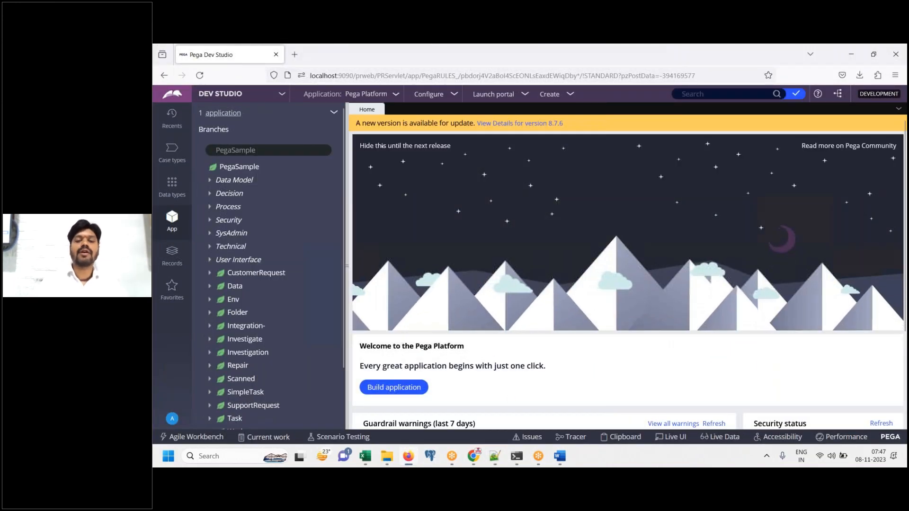
left_click(560, 457)
key("ctrl+v")
key("Return")
type("Log off")
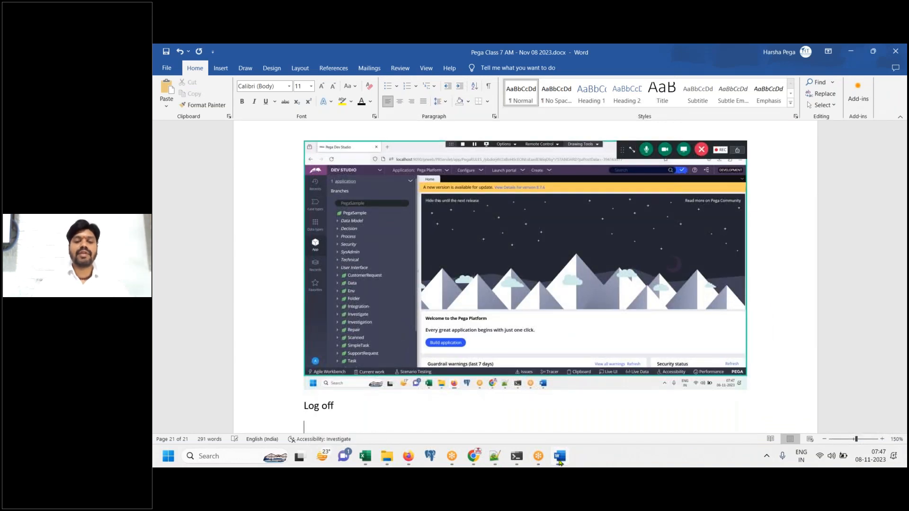
left_click(559, 456)
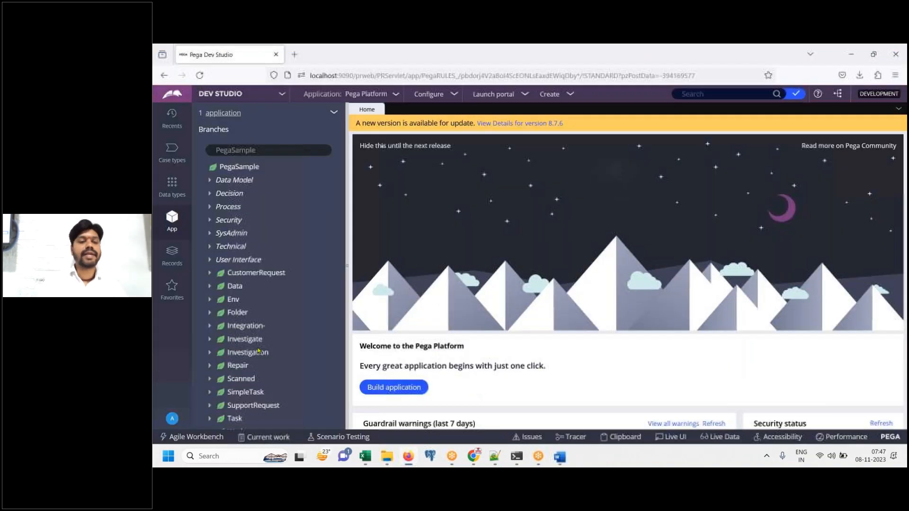
Log off Dev Studio and paste the login-page screenshot into Word with a 'Do' line
left_click(172, 418)
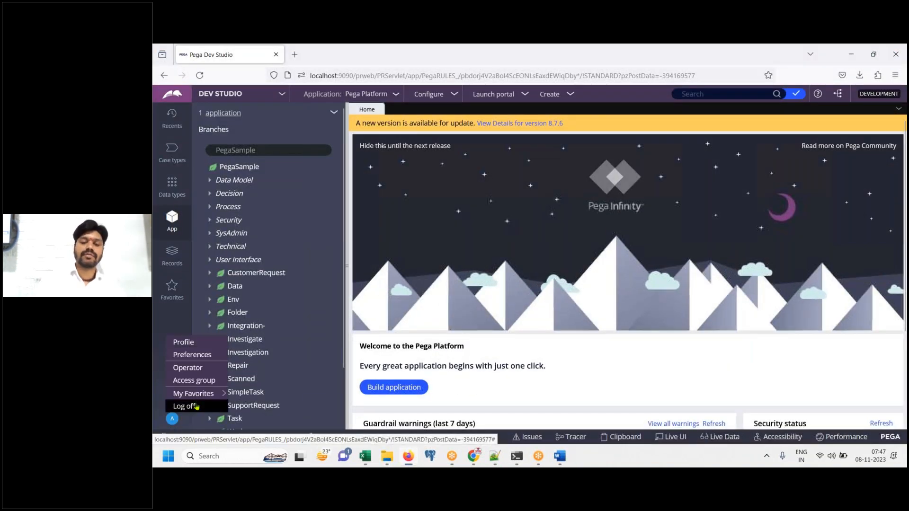
left_click(185, 406)
left_click(564, 458)
key("ctrl+v")
key("Return")
type("Do")
left_click(560, 457)
left_click(560, 457)
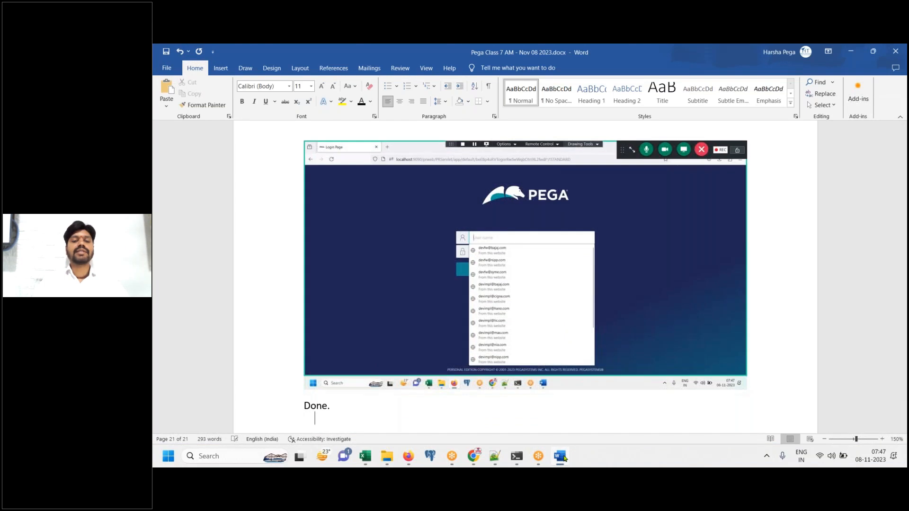
left_click(564, 458)
left_click(751, 281)
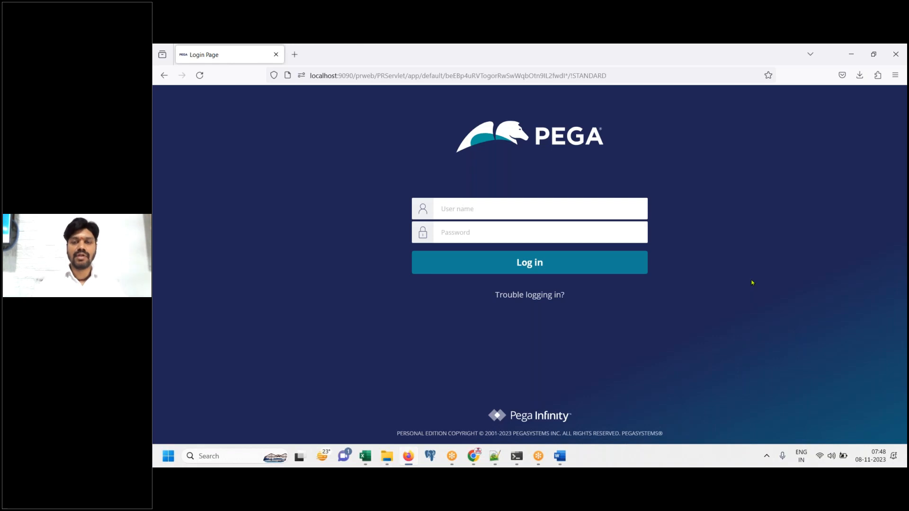
Write a note that we can now log in to both applications
left_click(563, 459)
key("Return")
key("Return")
type("Now, We can login")
type("to both a")
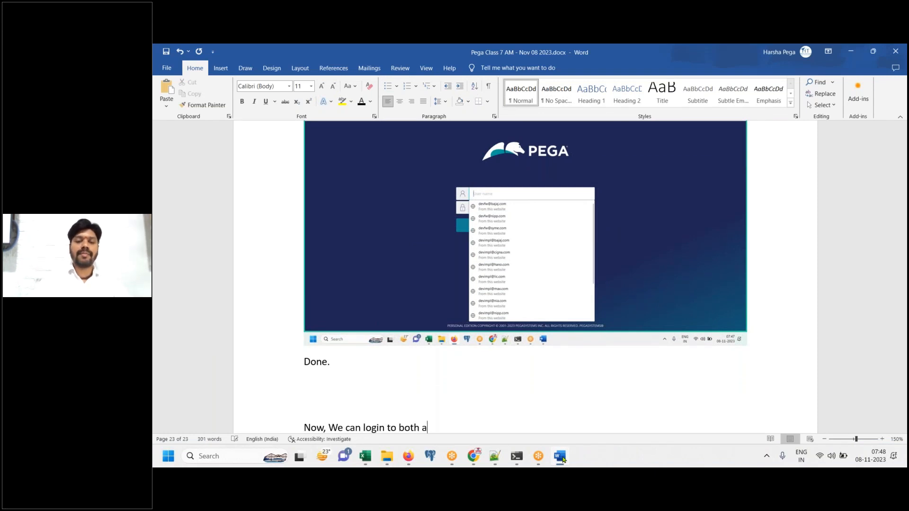
key("BackSpace")
type("the application")
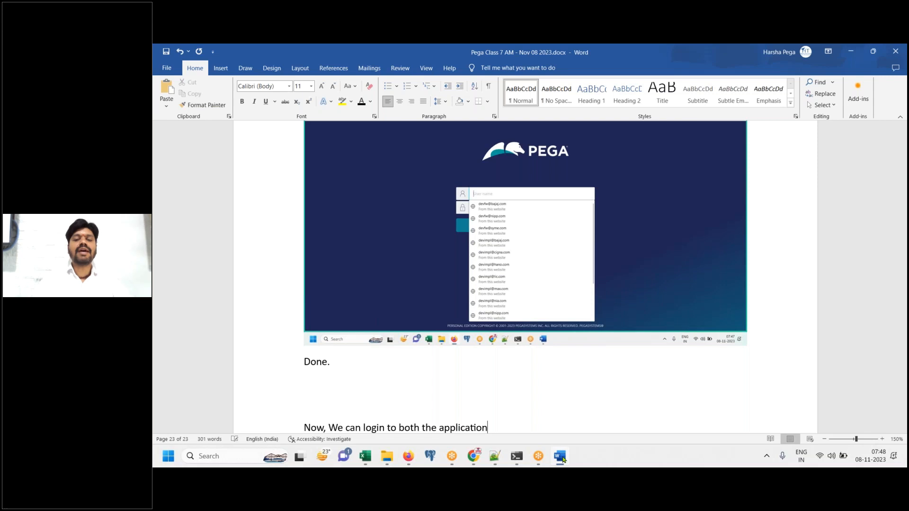
key("Return")
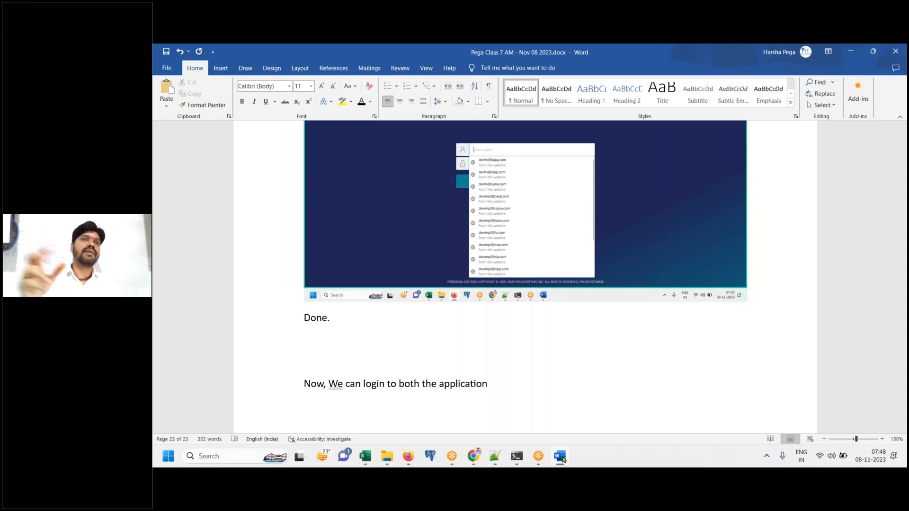
Add the note 'When we login for first time, PRPC is going to prompt for Password Change.'
type("W")
key("BackSpace")
type("When")
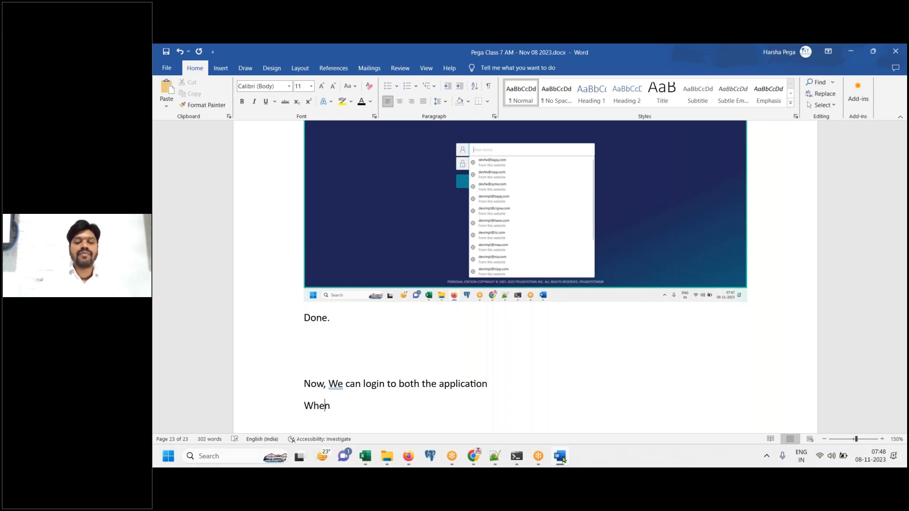
type(" we logi")
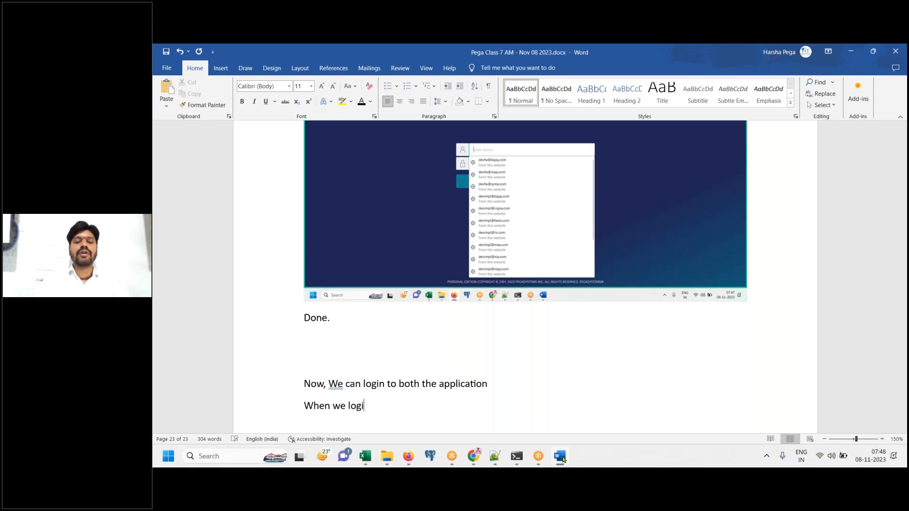
type("n for first tim")
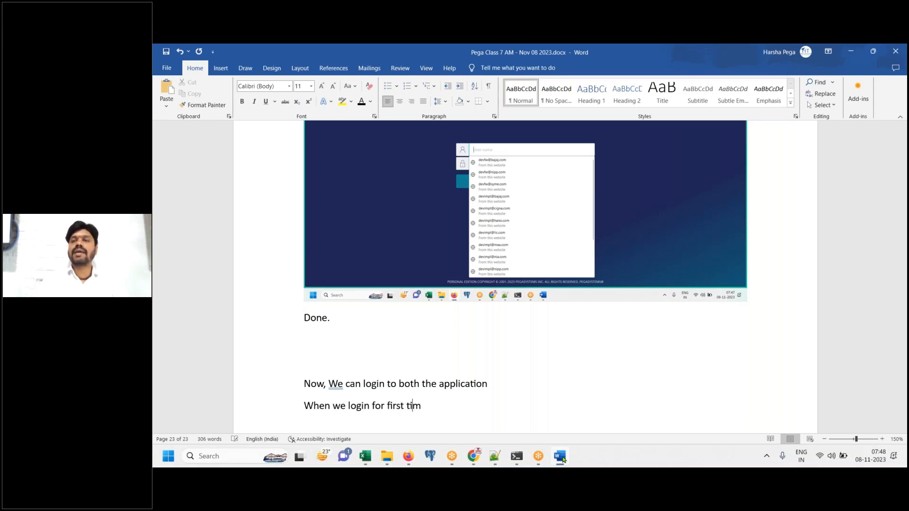
type("e, PRPV")
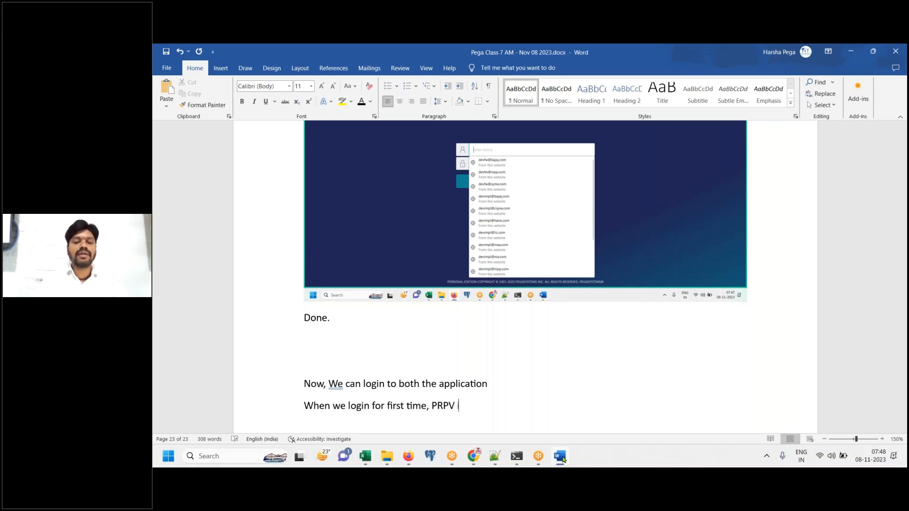
key("BackSpace")
type("C is goi")
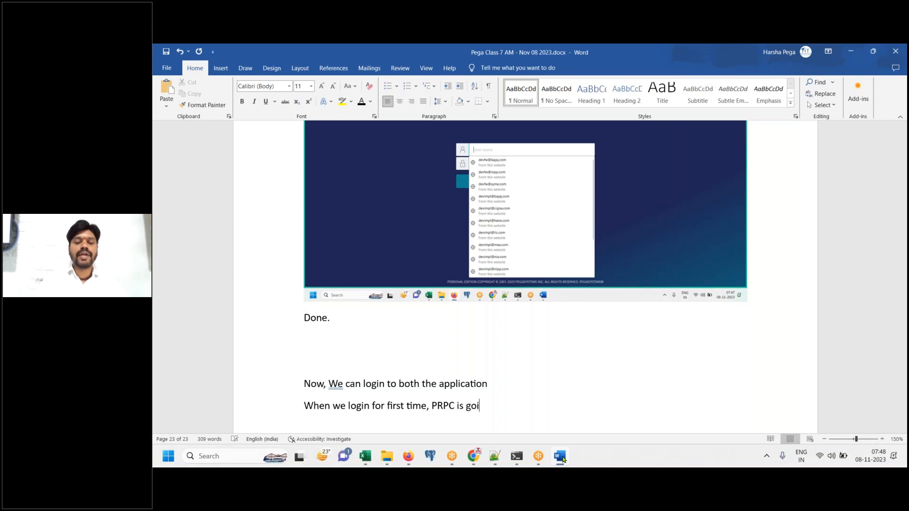
type("ng to prompt t")
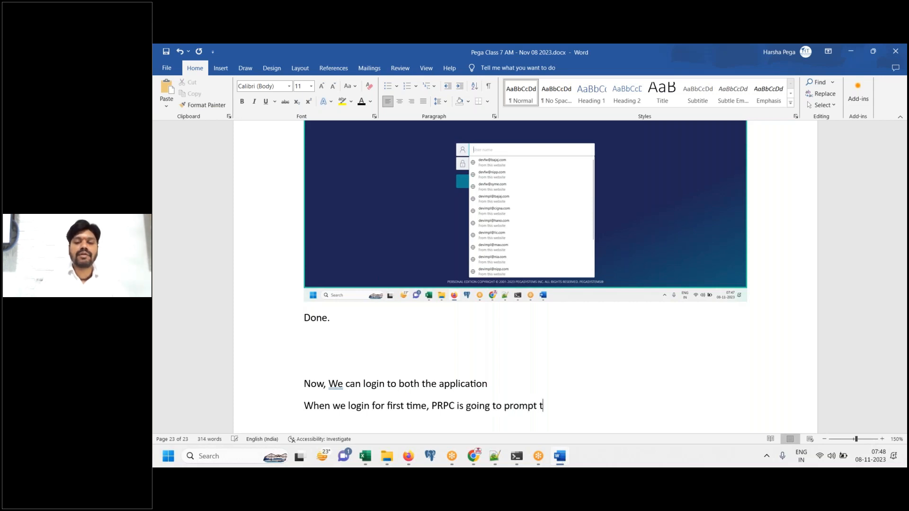
key("BackSpace")
type("for P")
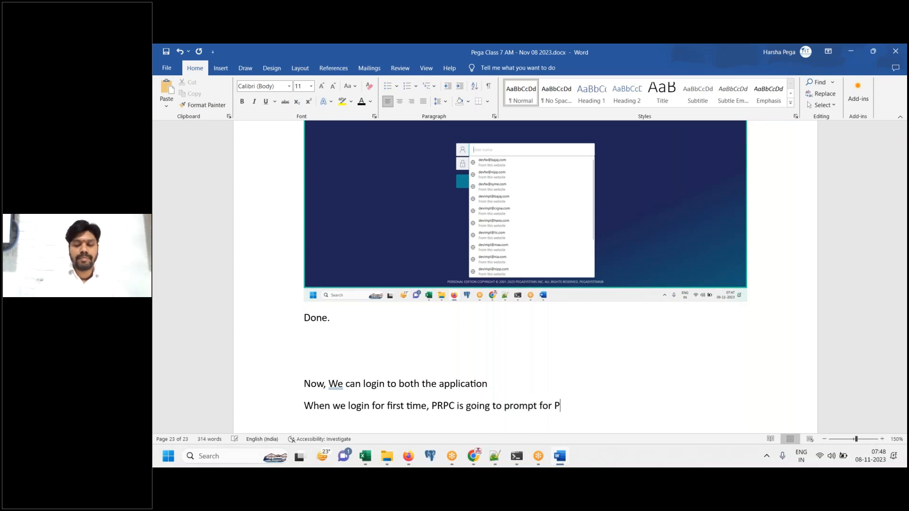
type("assword Change.")
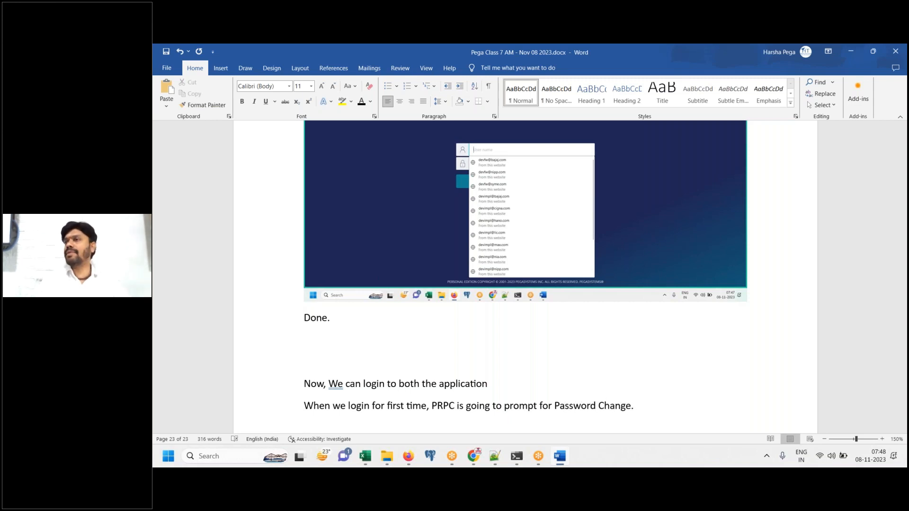
Add a 'Login to FW App' line, then select the FW developer user name in Notepad++
key("Return")
key("Return")
type("Login TO")
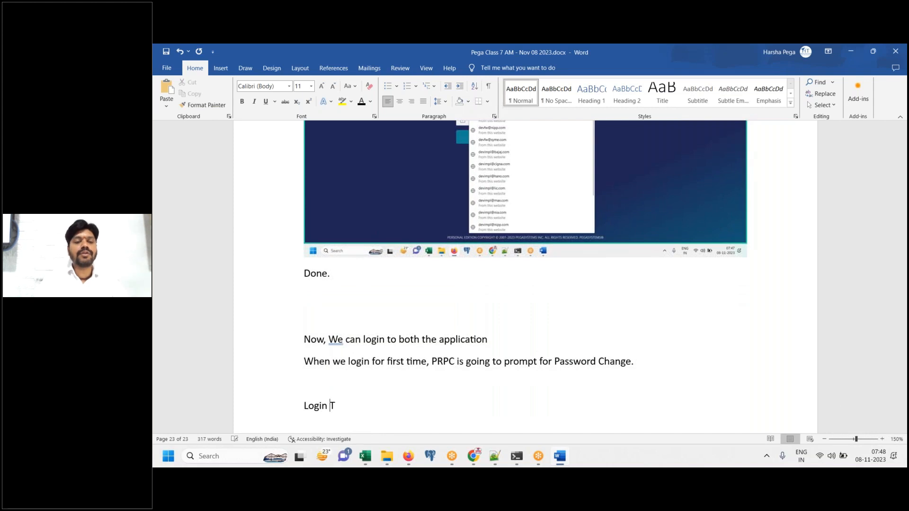
key("BackSpace")
key("BackSpace")
key("BackSpace")
type("to FW")
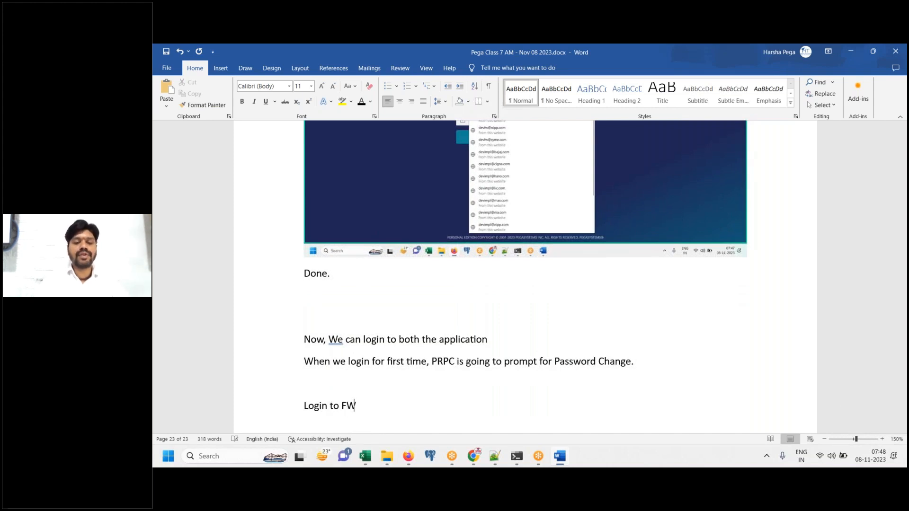
type(" App")
key("Return")
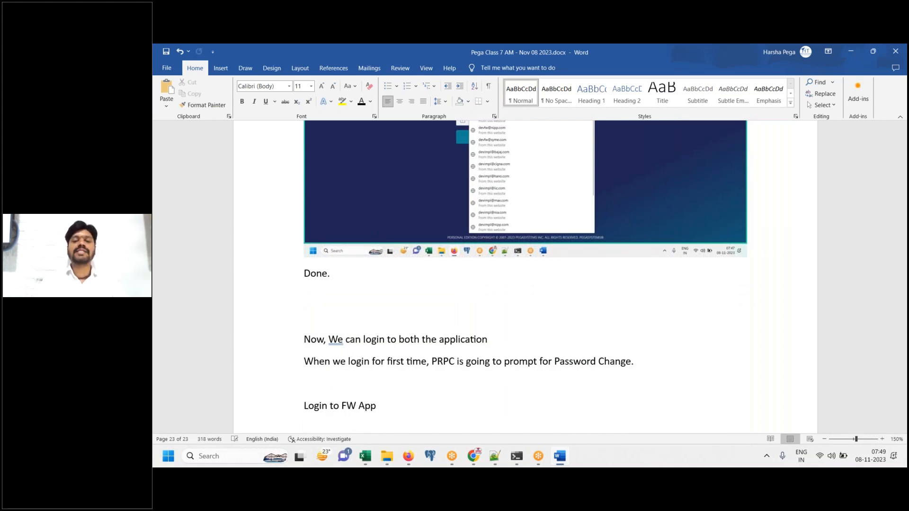
key("alt+Tab")
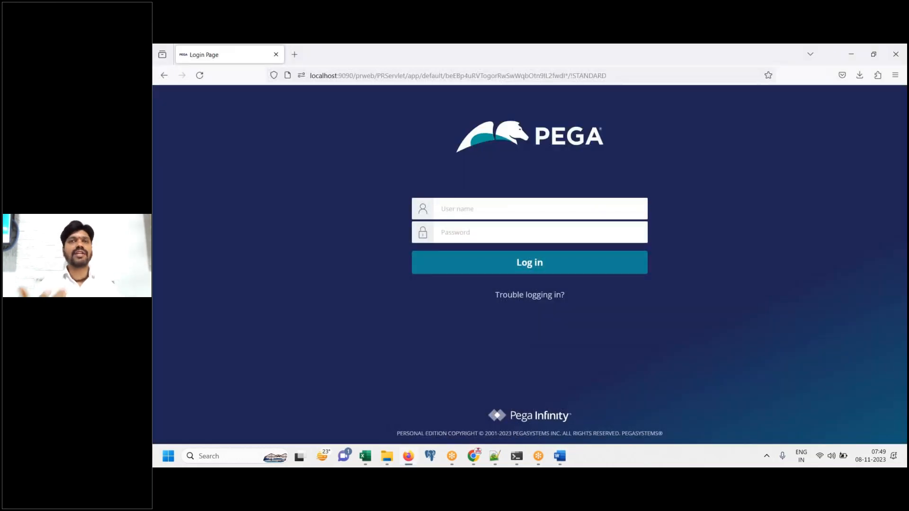
left_click(495, 456)
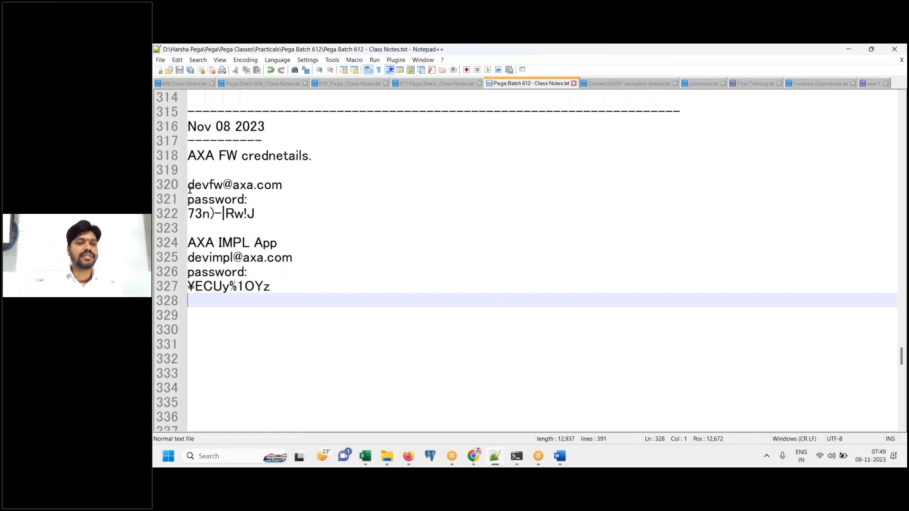
left_click_drag(188, 185, 290, 184)
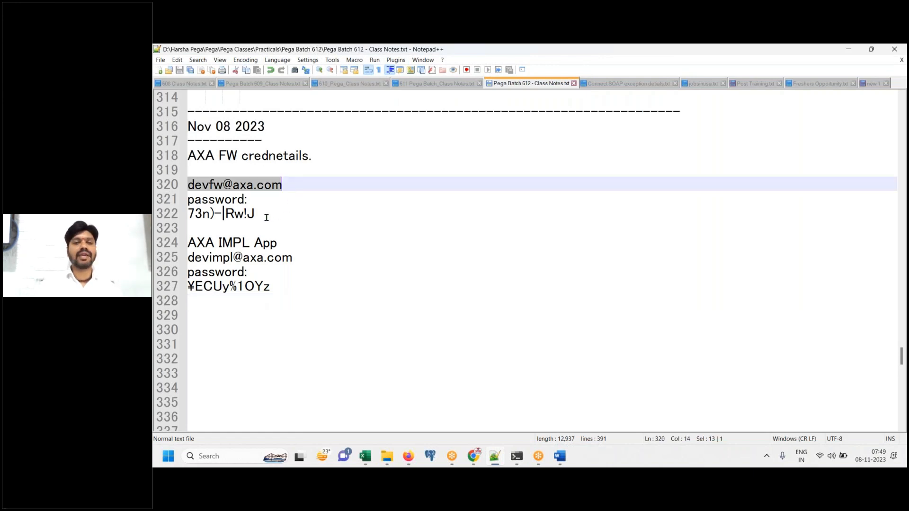
Copy the FW password from Notepad++ and log in to Pega with the FW developer user name and password
left_click(263, 213)
left_click(189, 214, "shift")
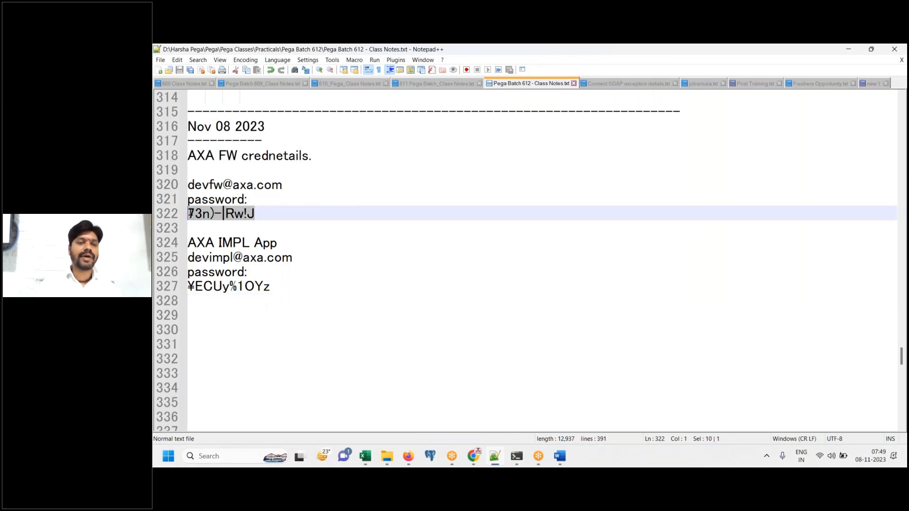
left_click(499, 452)
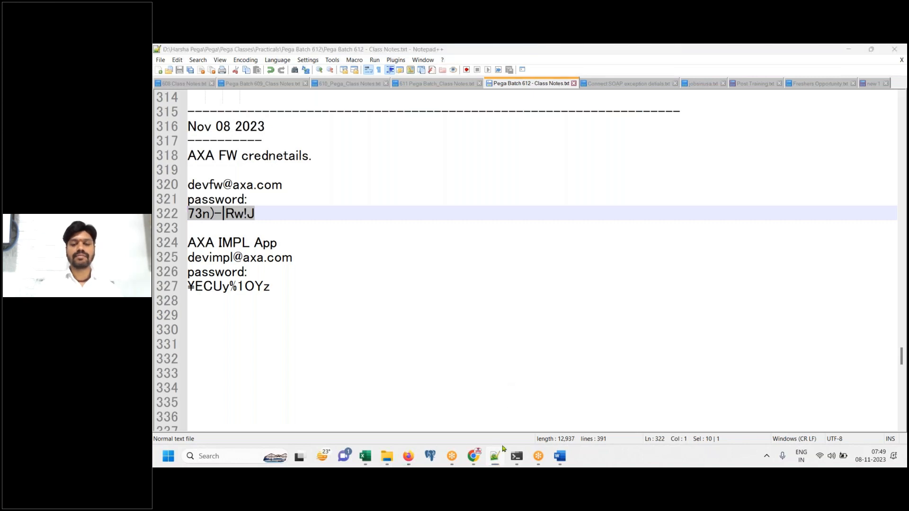
left_click(478, 212)
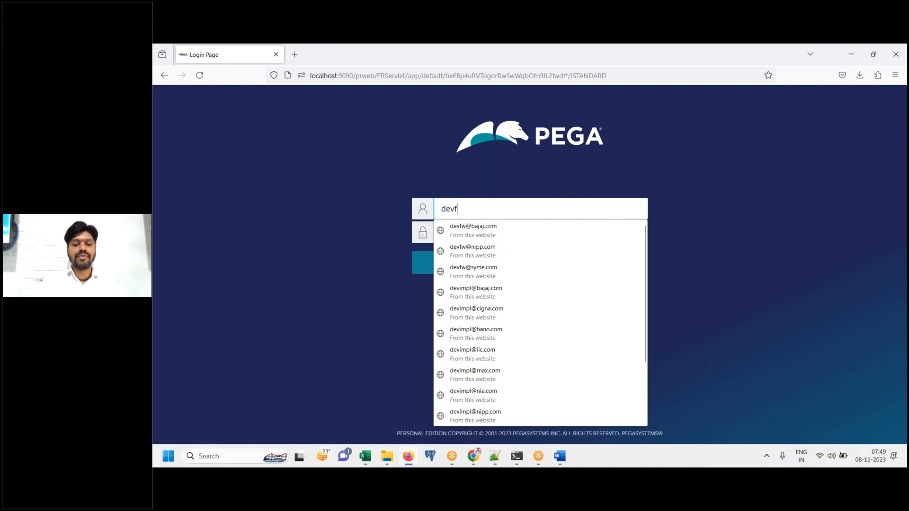
key("Tab")
type("**********")
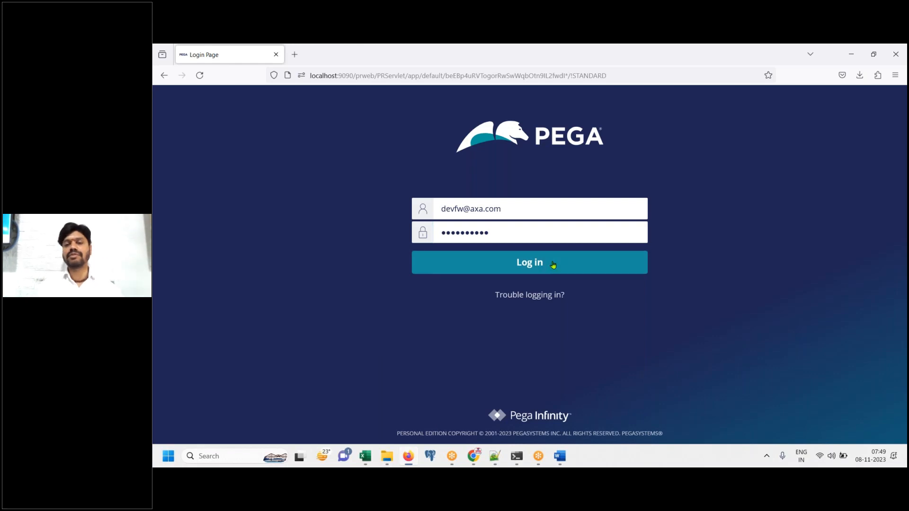
left_click(535, 262)
Add a 'Login' line to the Word notes
left_click(558, 457)
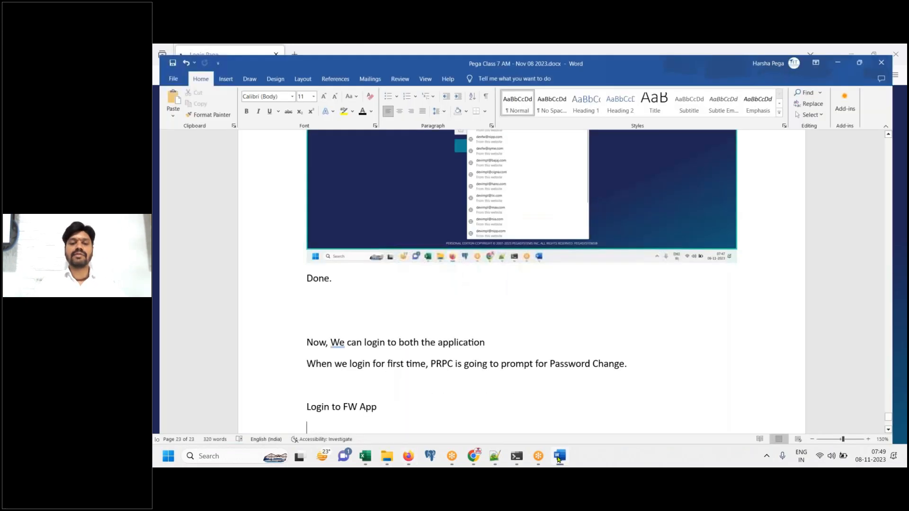
type("Login")
key("Return")
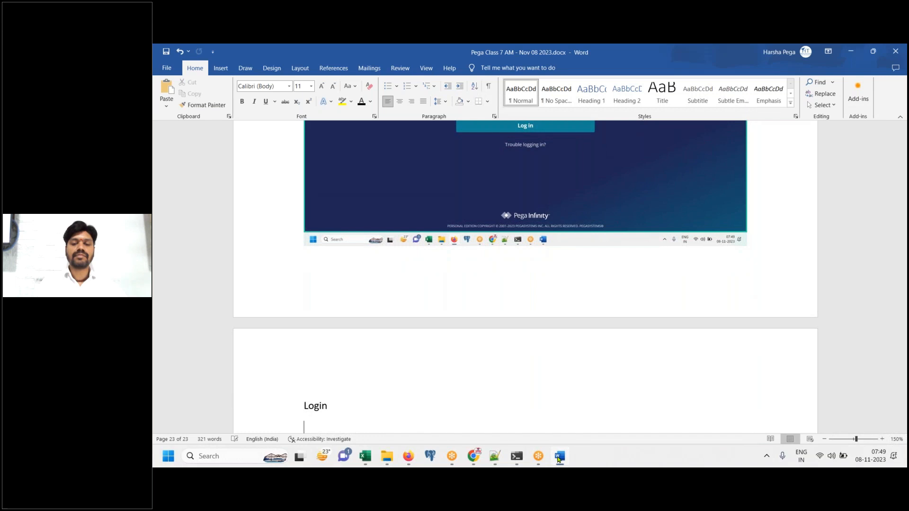
left_click(559, 457)
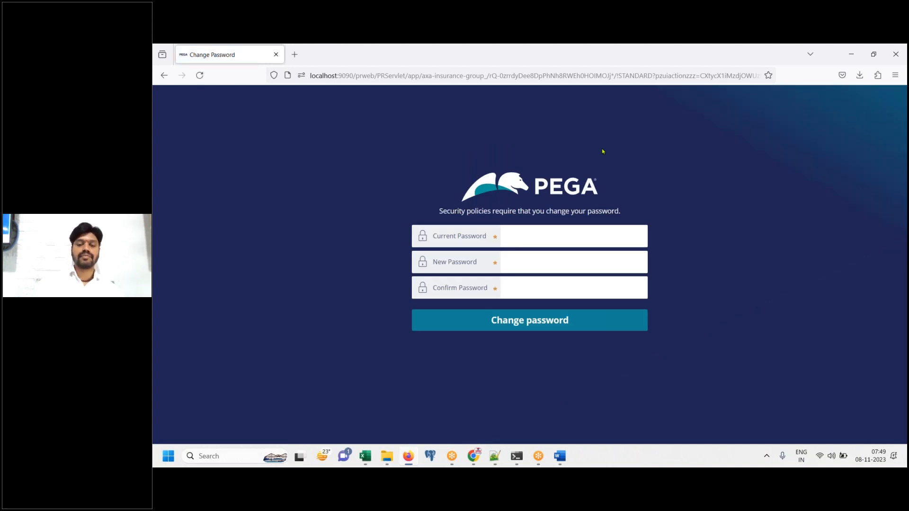
Change the FW password: paste the current one from the class notes and enter a new one twice
left_click(560, 462)
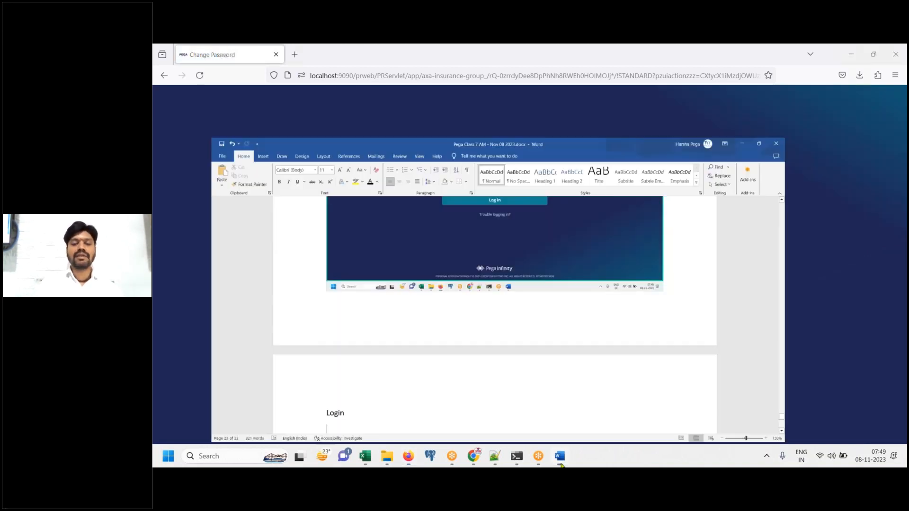
left_click(561, 462)
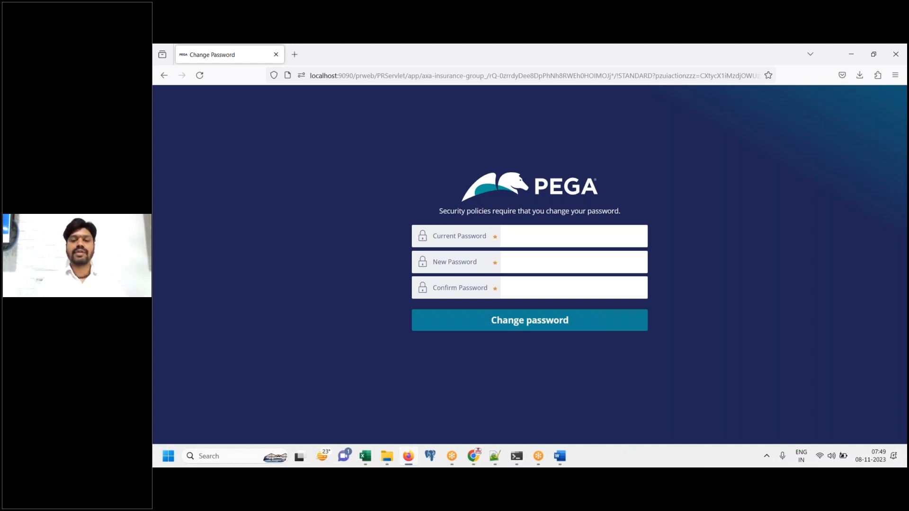
left_click(494, 455)
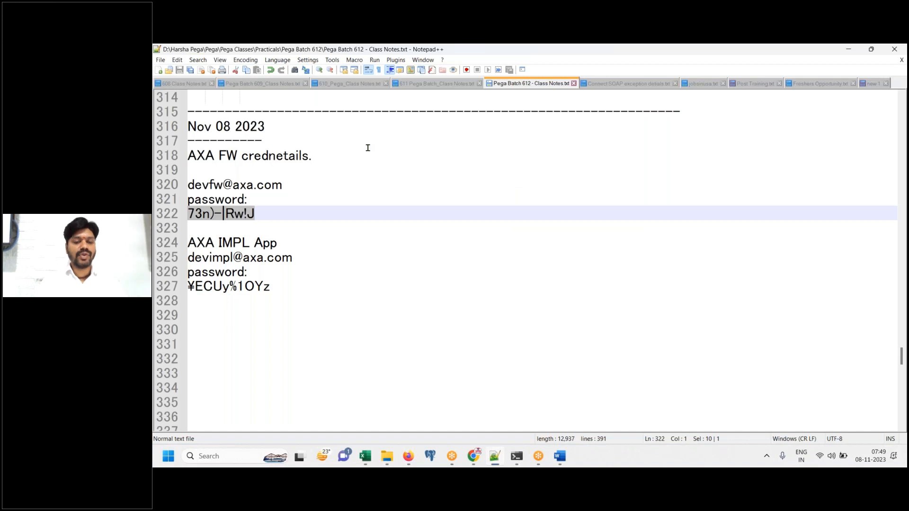
mouse_move(505, 448)
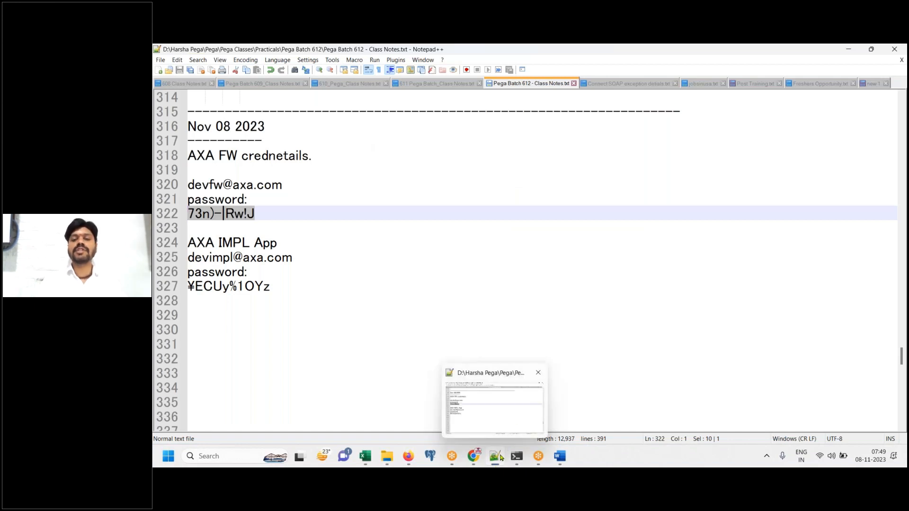
key("ctrl+c")
key("alt+Tab")
left_click(508, 232)
key("ctrl+v")
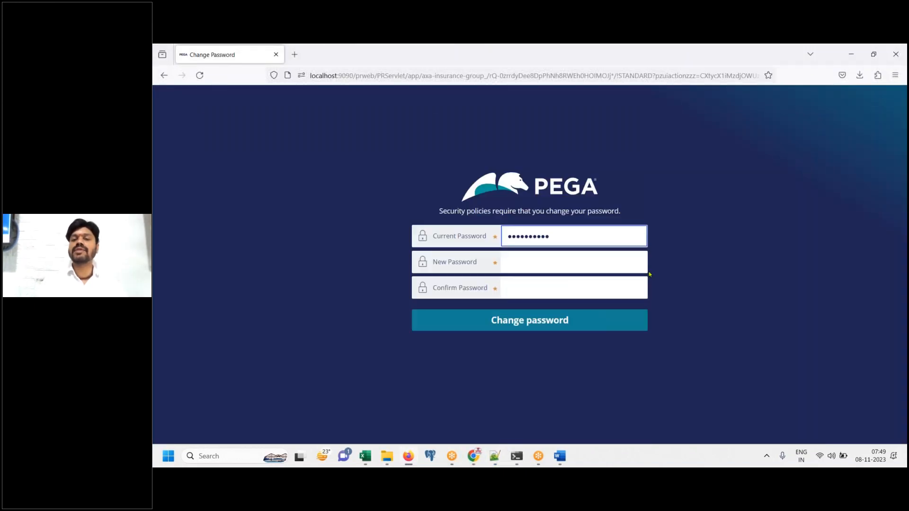
left_click(555, 258)
type("a")
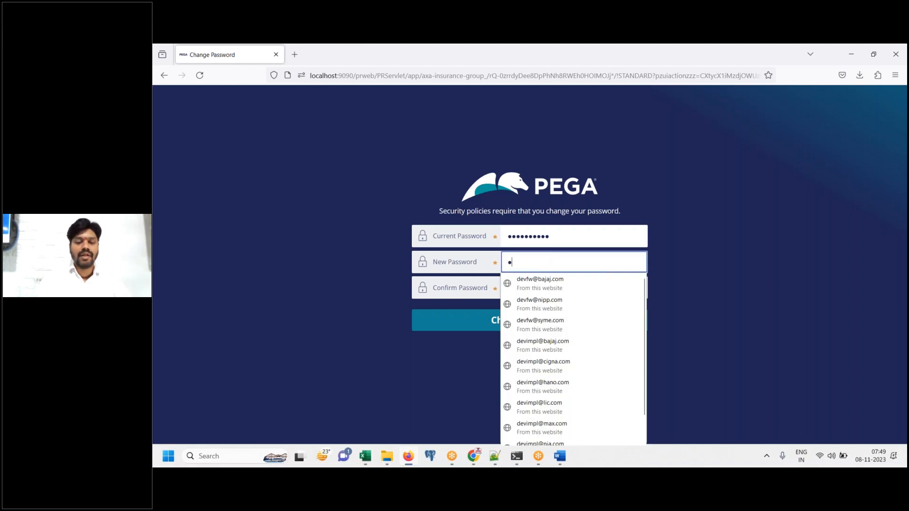
type("••••")
key("Tab")
type("•••••")
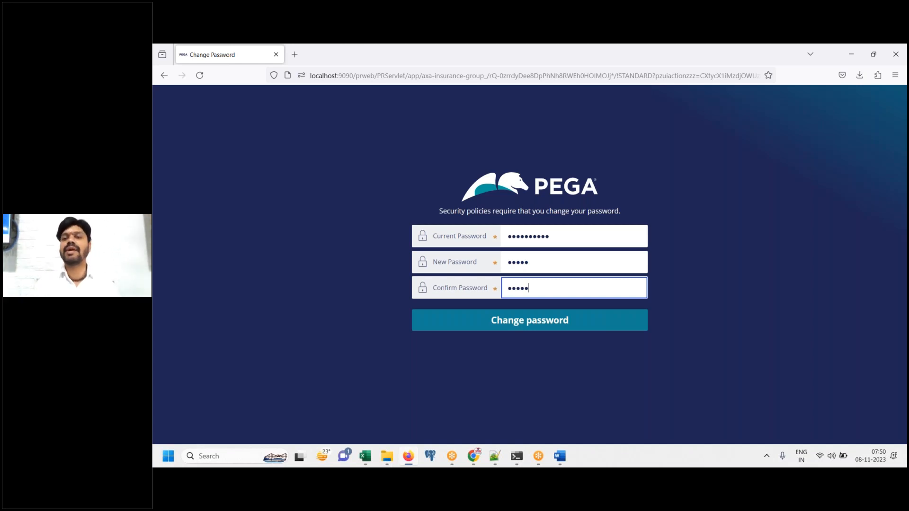
left_click(531, 324)
Note in Word: 'Click on change password, it will make you login and launch FW application'
left_click(559, 457)
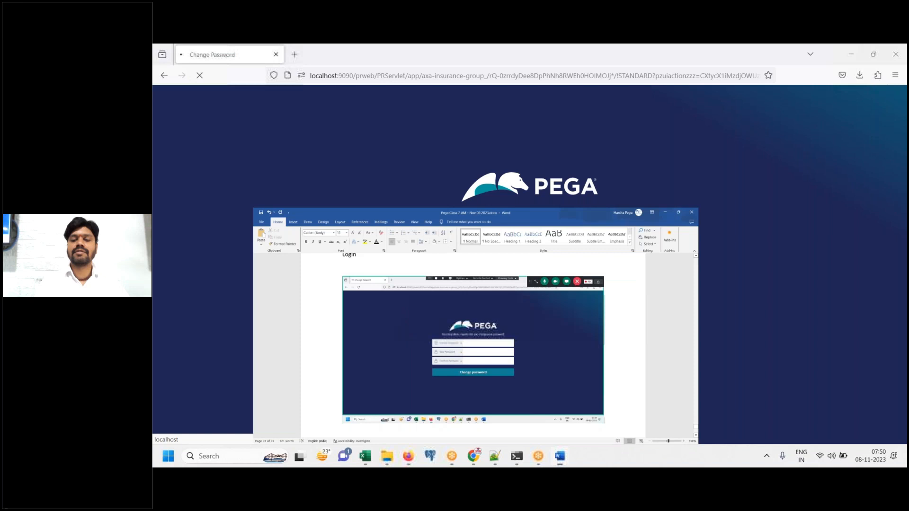
type("Click on")
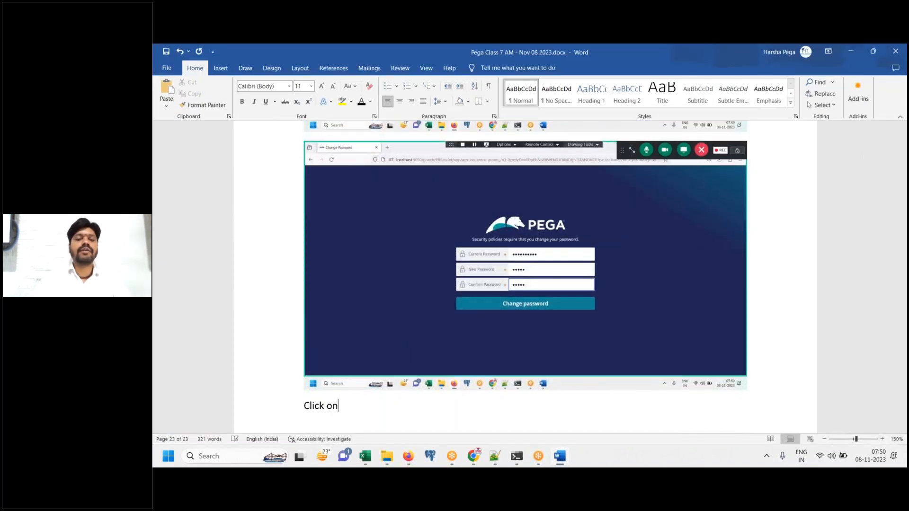
type(" change password,")
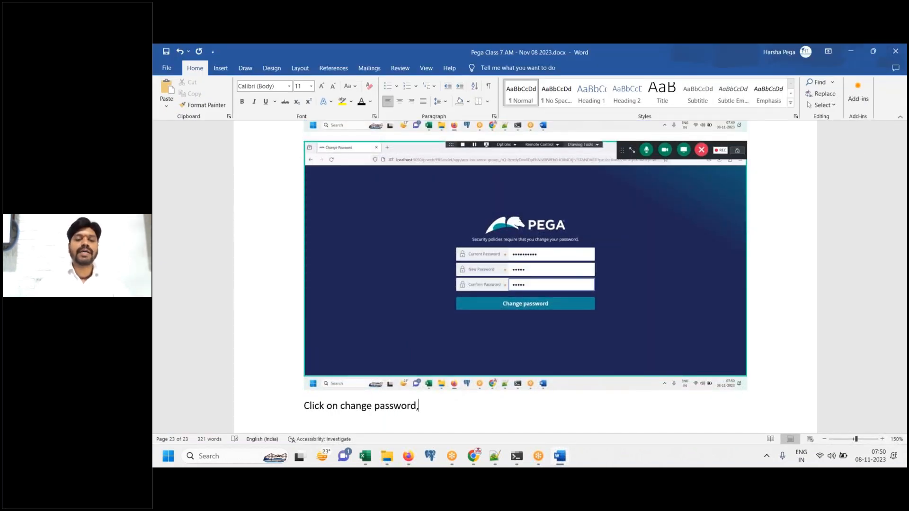
type(" it will m")
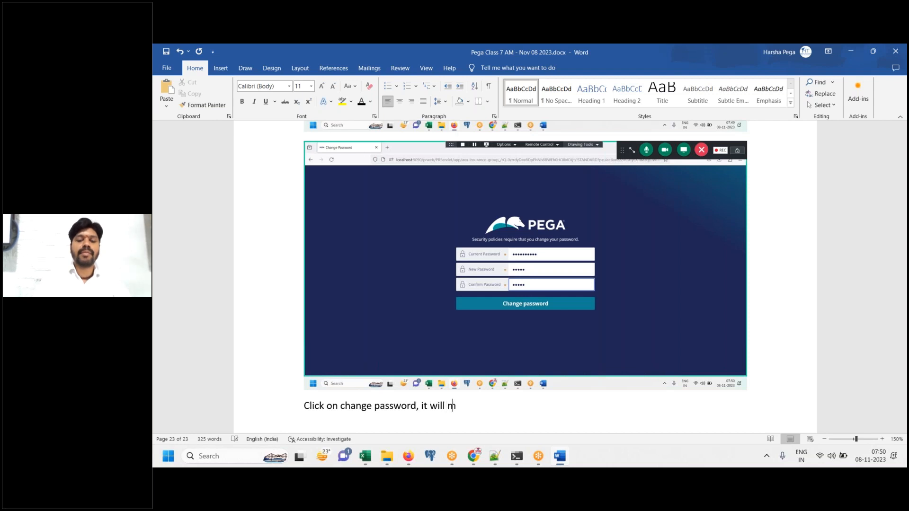
type("ake you loginand l")
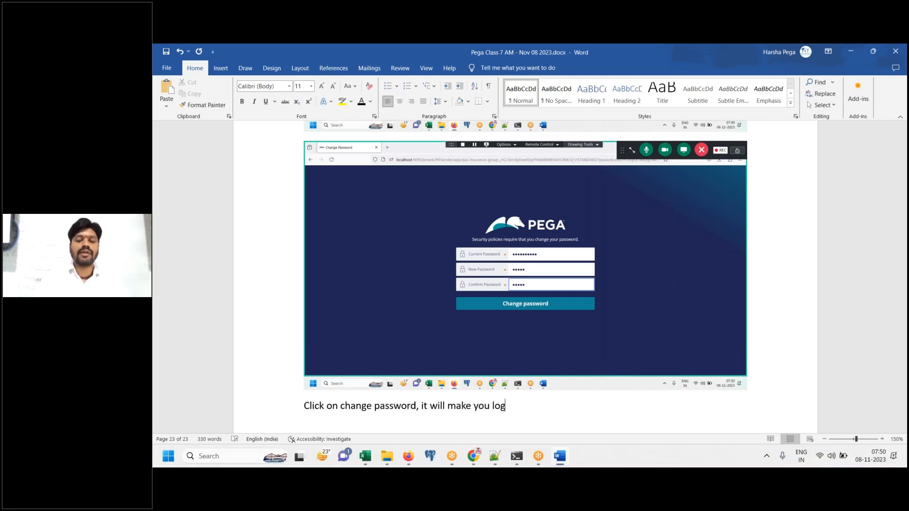
key("BackSpace")
key("BackSpace")
key("BackSpace")
key("BackSpace")
key("BackSpace")
type("and launch FW application")
key("Return")
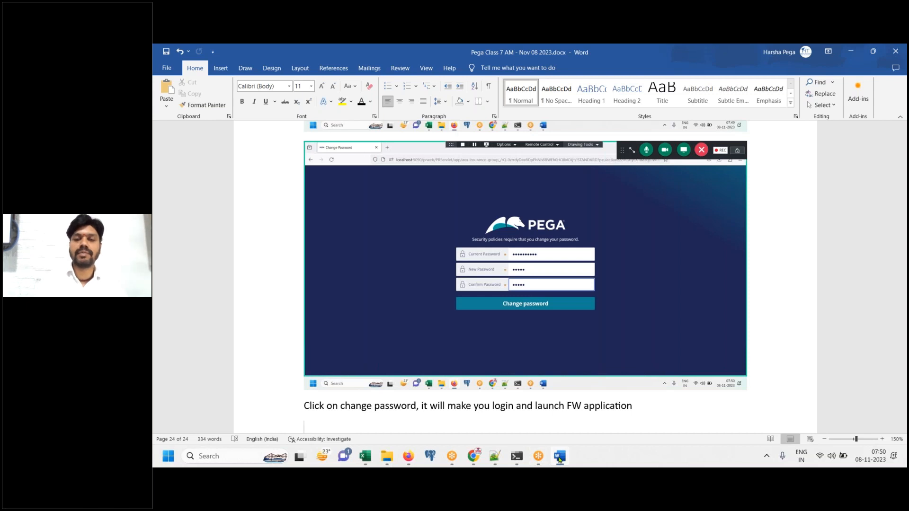
key("alt+Tab")
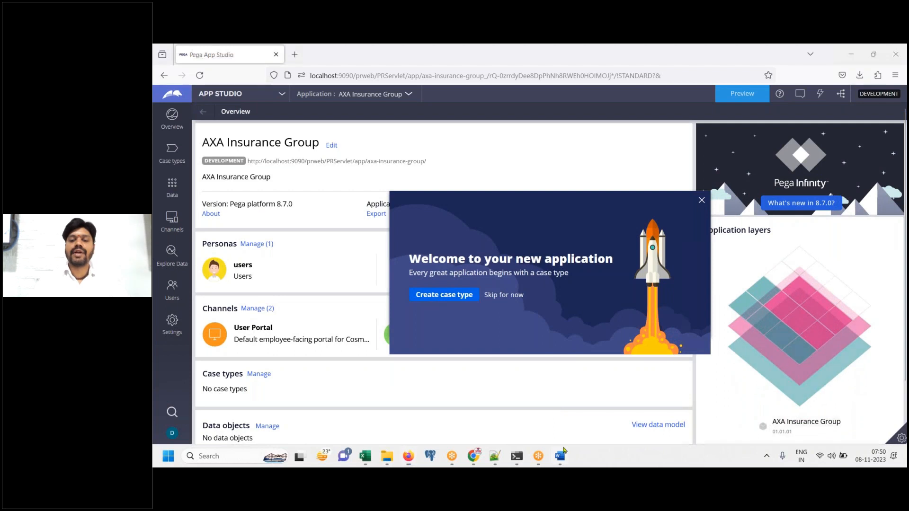
Paste the App Studio welcome screenshot into the notes, then open the APP STUDIO switcher list
left_click(561, 455)
key("ctrl+v")
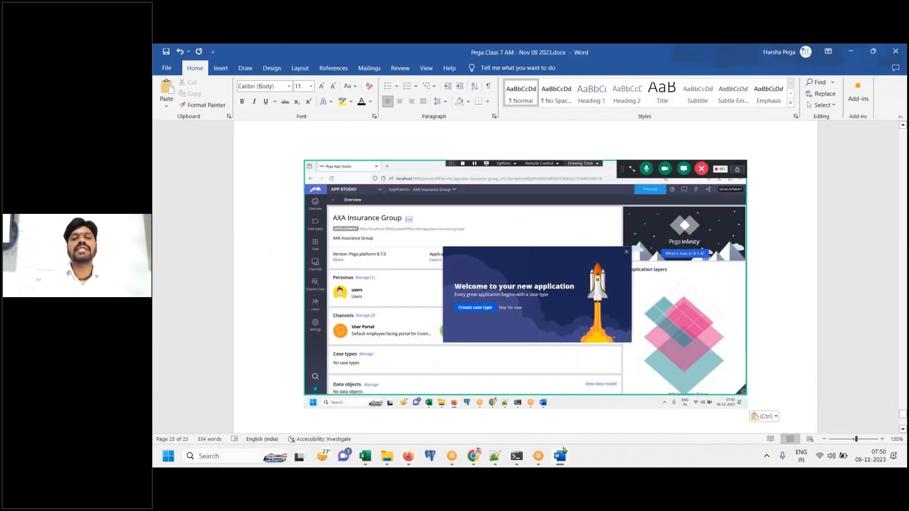
left_click(561, 454)
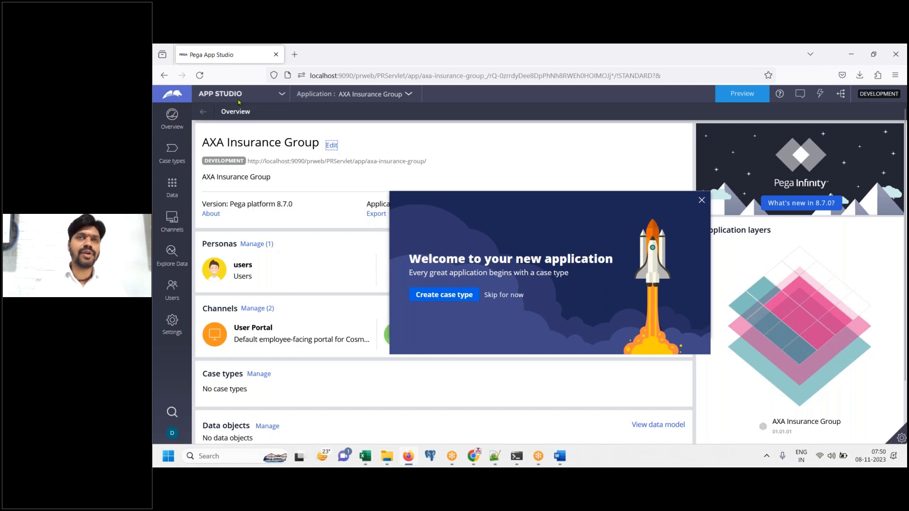
left_click(282, 94)
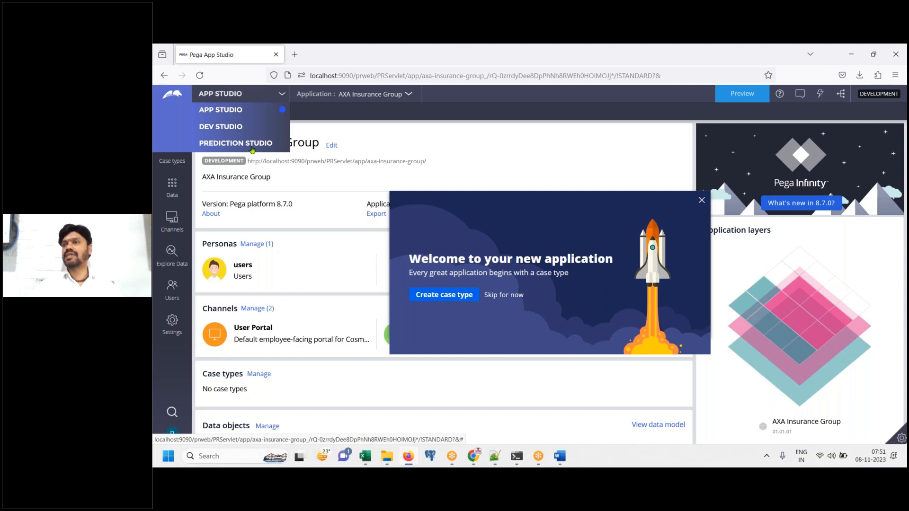
left_click(457, 141)
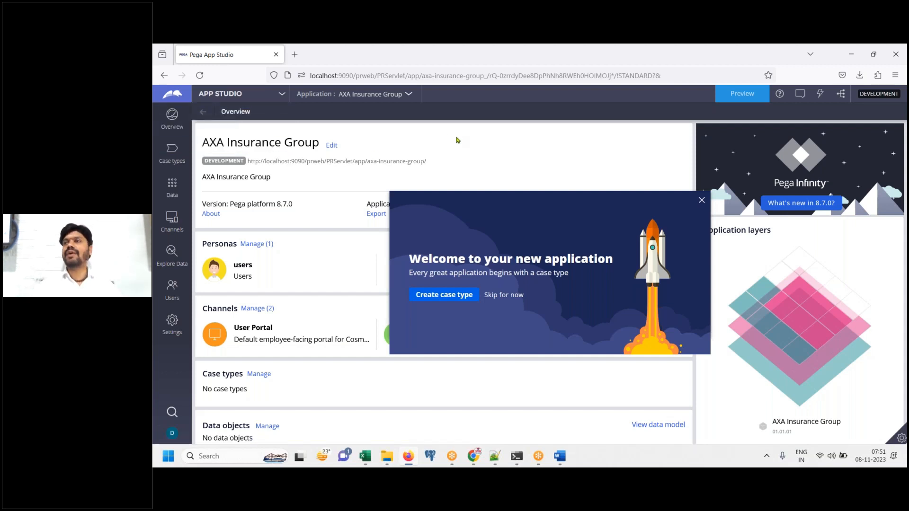
left_click(232, 94)
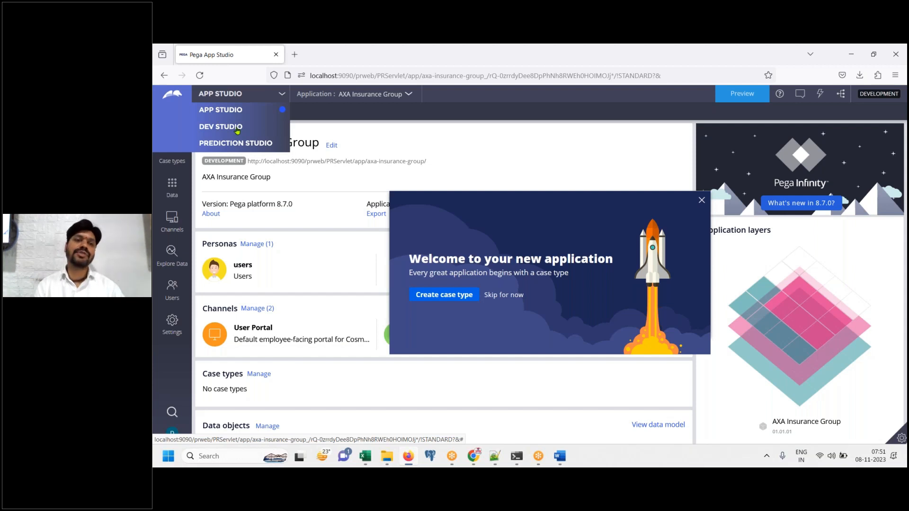
Note 'choose Dev studio' with a screenshot in Word, and switch the application to Dev Studio
left_click(559, 457)
type("n a")
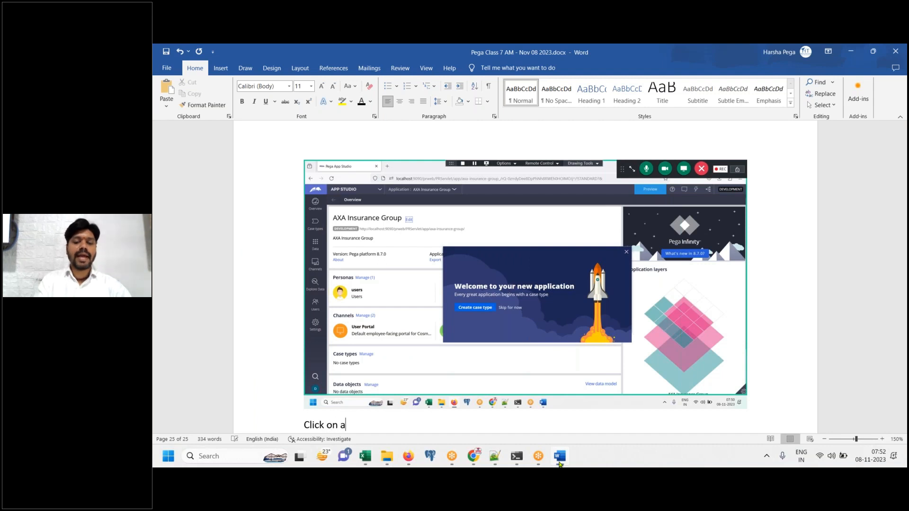
type("pp studio an")
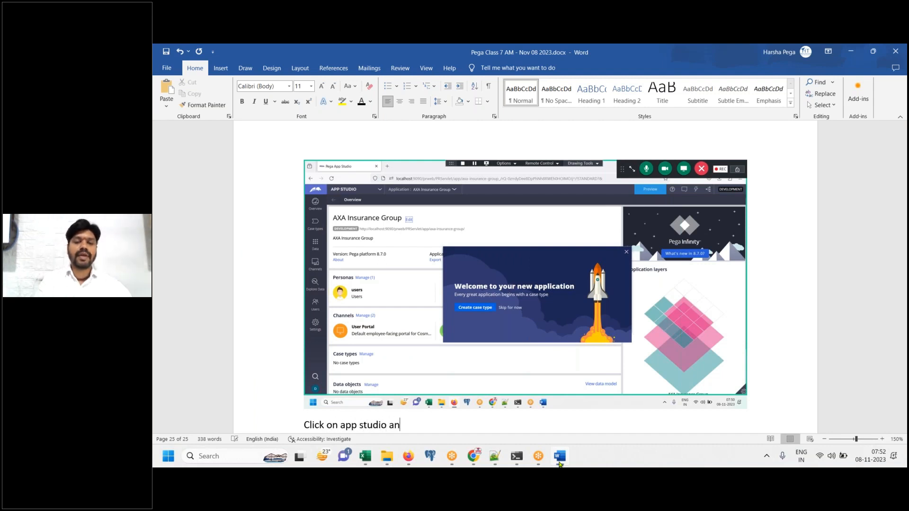
type("d choose Dev studio")
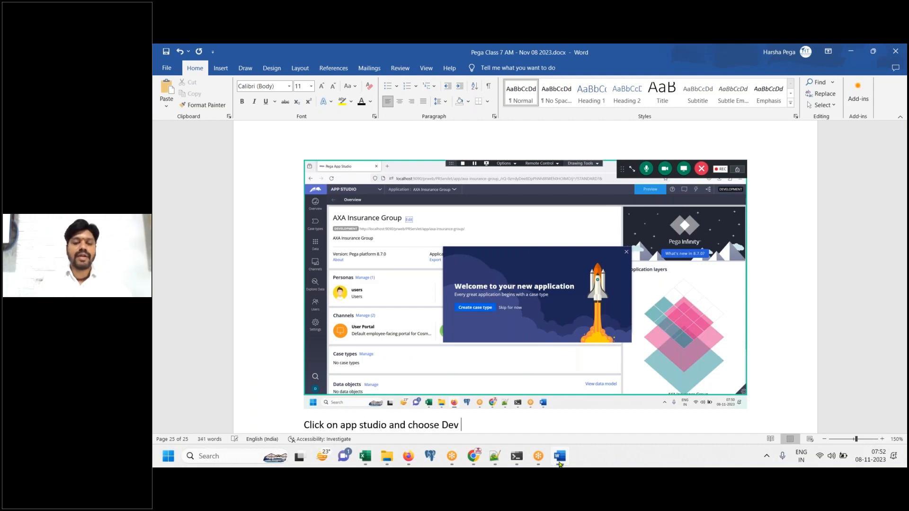
key("Return")
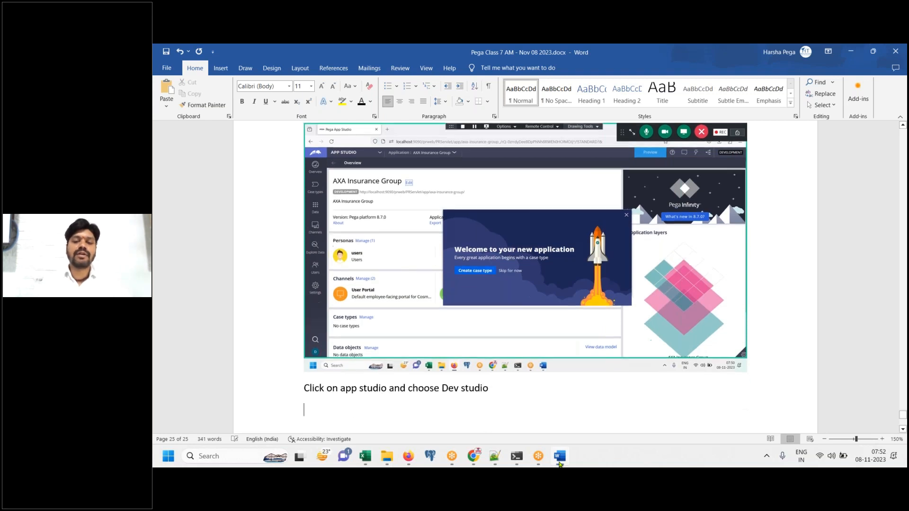
key("ctrl+v")
left_click(560, 462)
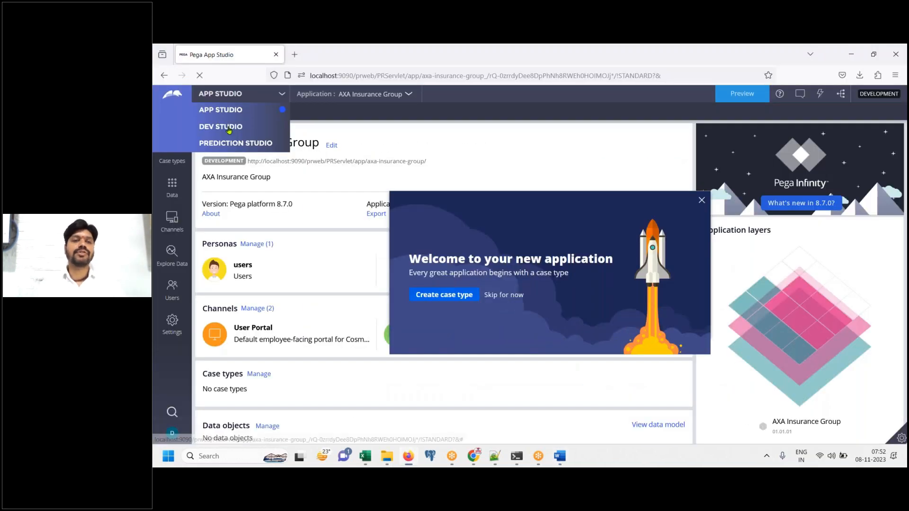
left_click(229, 128)
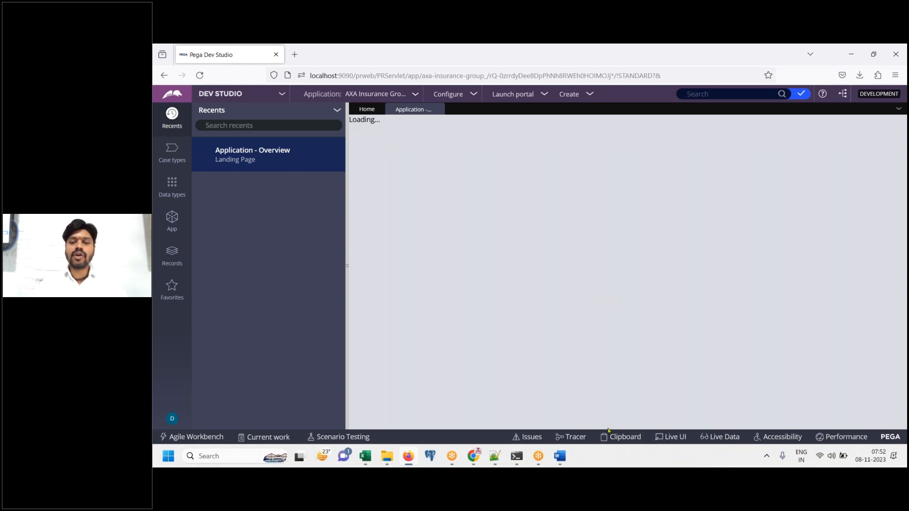
Add the note 'Click on App explorer in the left panel' to the Word document
left_click(559, 456)
type("Click on App e")
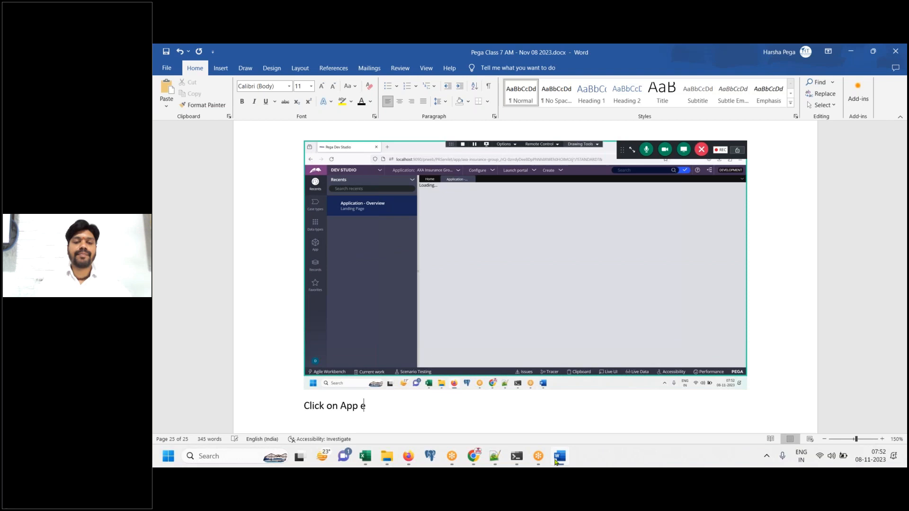
type("xpolore")
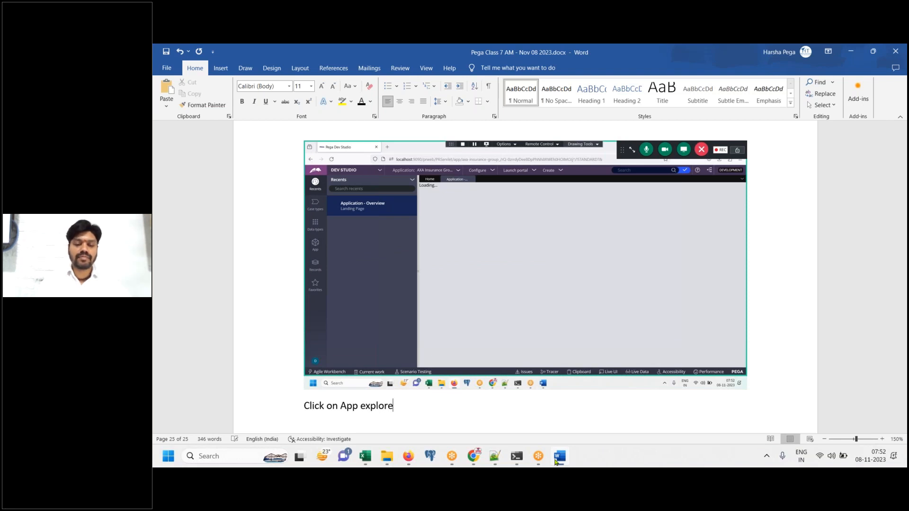
type("r in the left panek")
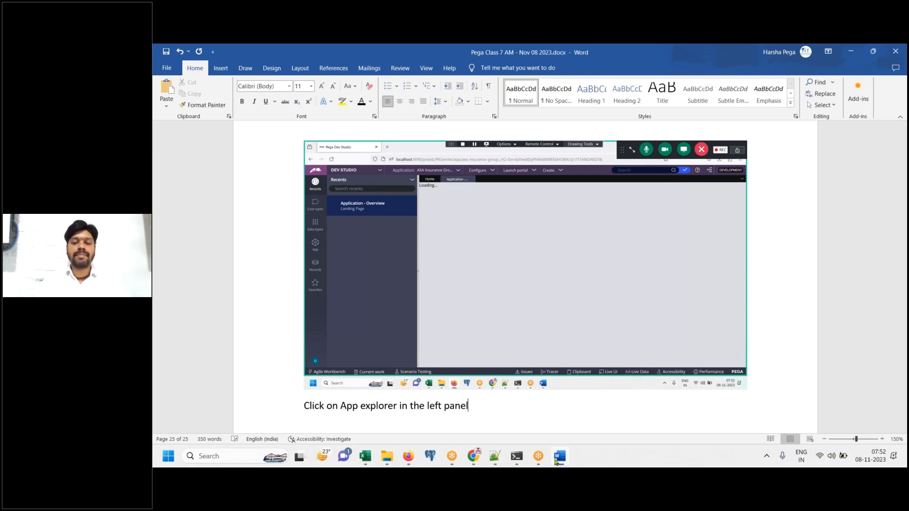
left_click(556, 461)
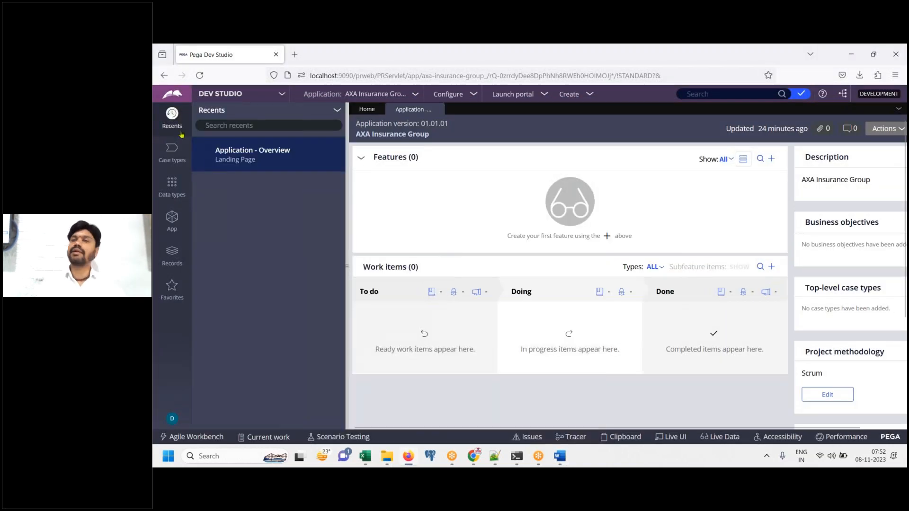
Open the App explorer, paste its screenshot, and note 'we have access to 2 applications'
left_click(175, 234)
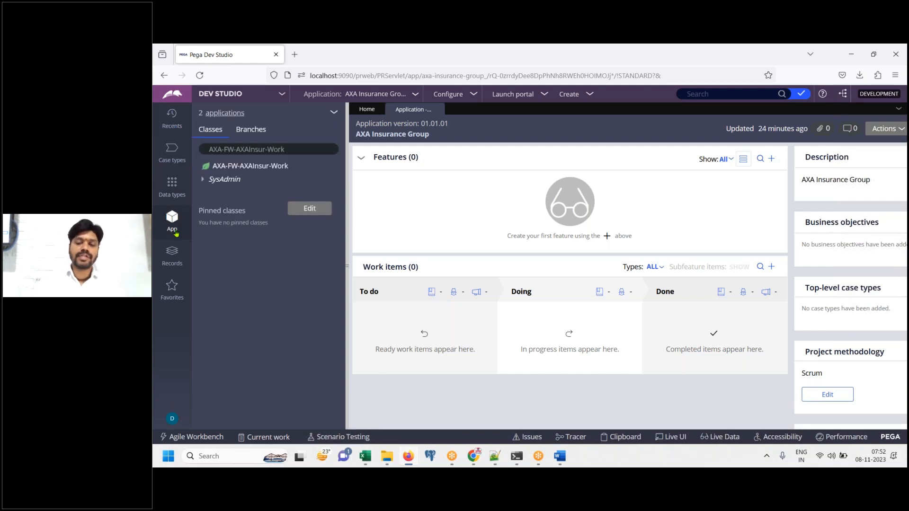
left_click(560, 456)
key("ctrl+v")
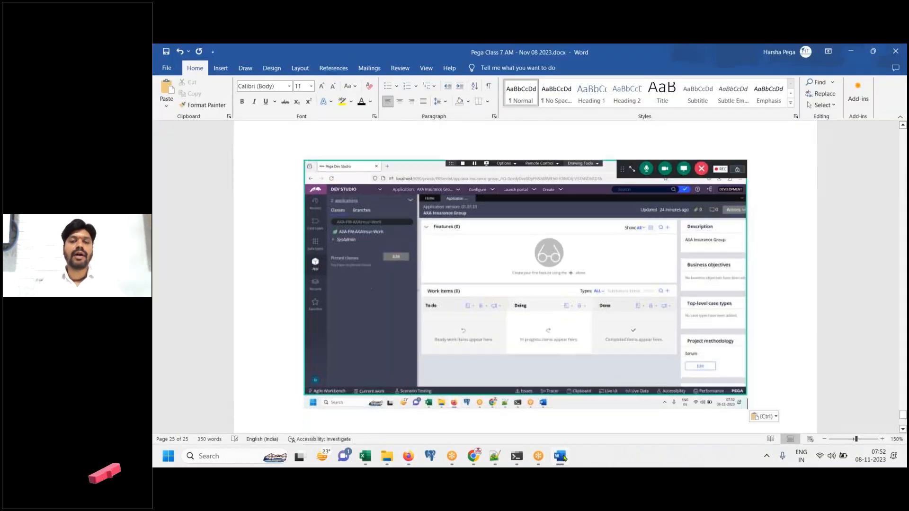
left_click(563, 457)
left_click_drag(245, 119, 198, 123)
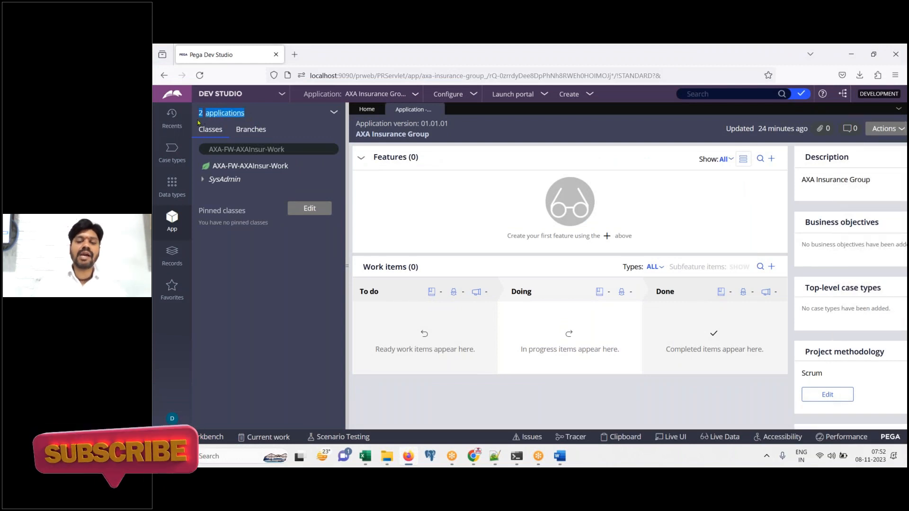
left_click(555, 461)
type("n see ")
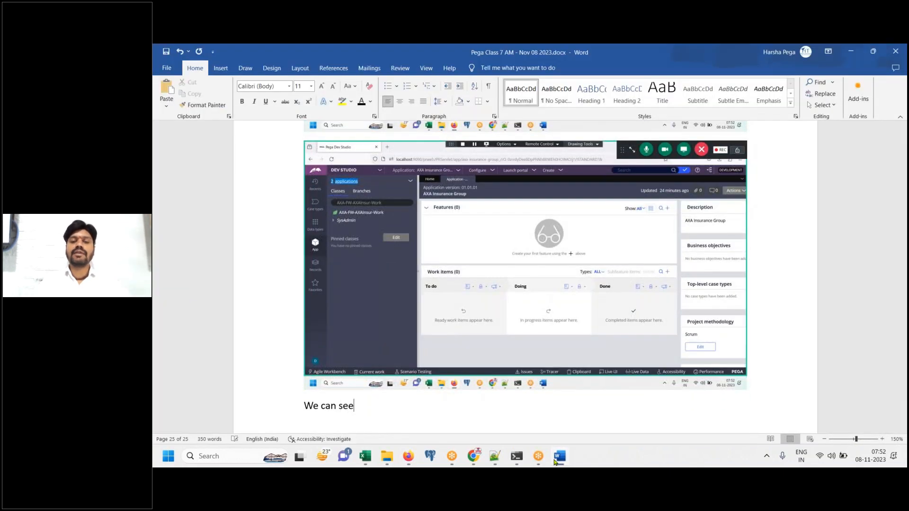
type("we have access to 2 applications")
key("Return")
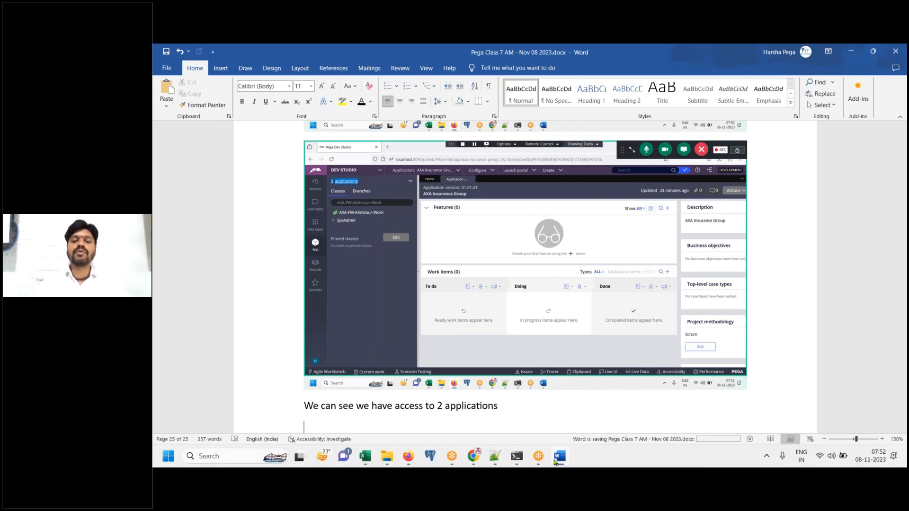
left_click(556, 458)
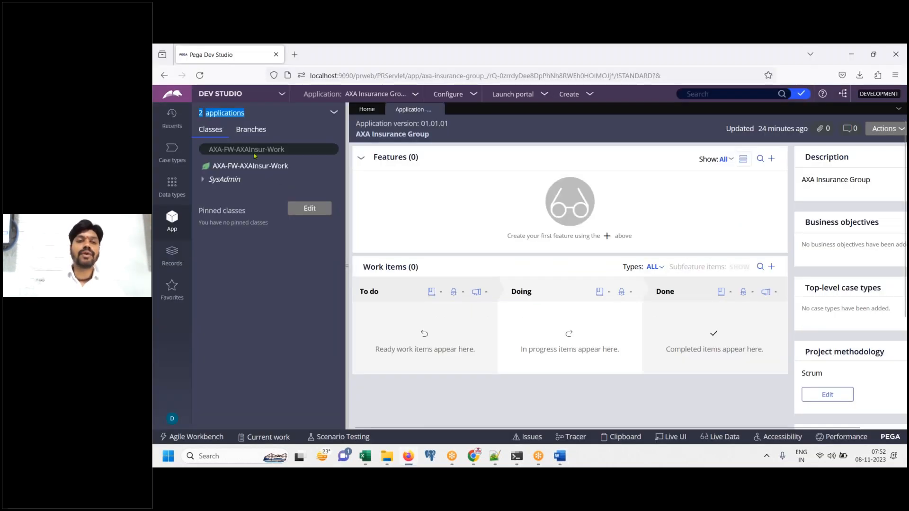
Expand the 2 applications list, paste its screenshot into Word, and type 'Those are'
left_click(232, 115)
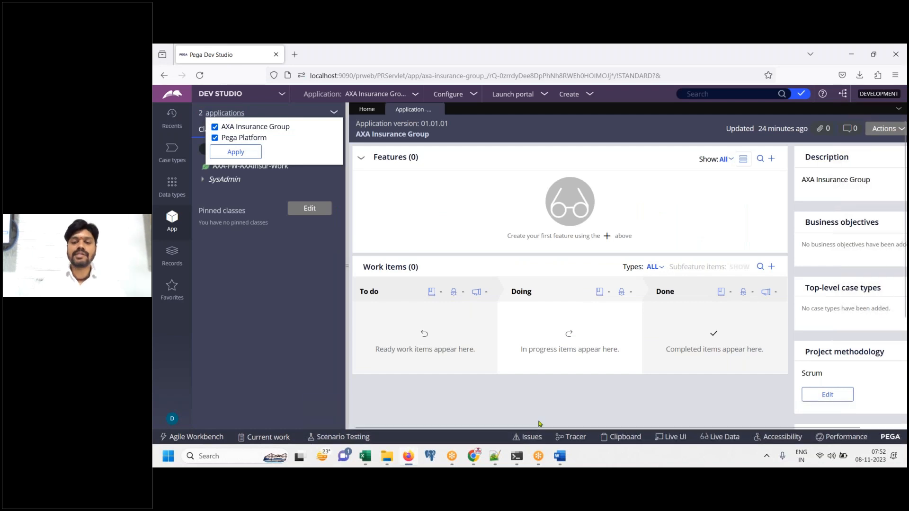
left_click(559, 456)
key("ctrl+v")
key("Return")
type("Those are")
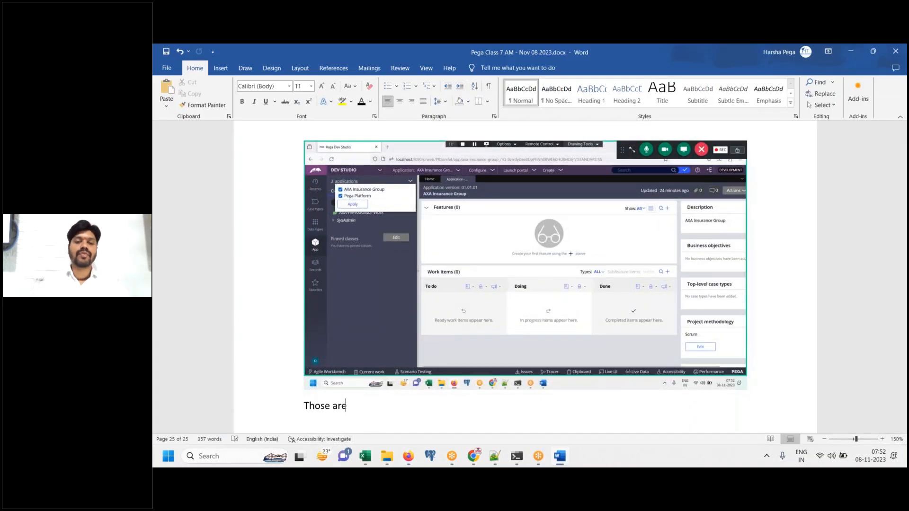
Number the two applications, AXA Insurance Group (FW app) and Pega Platform (Enterprise FW), then write 'DONE.'
key("BackSpace")
type("1.")
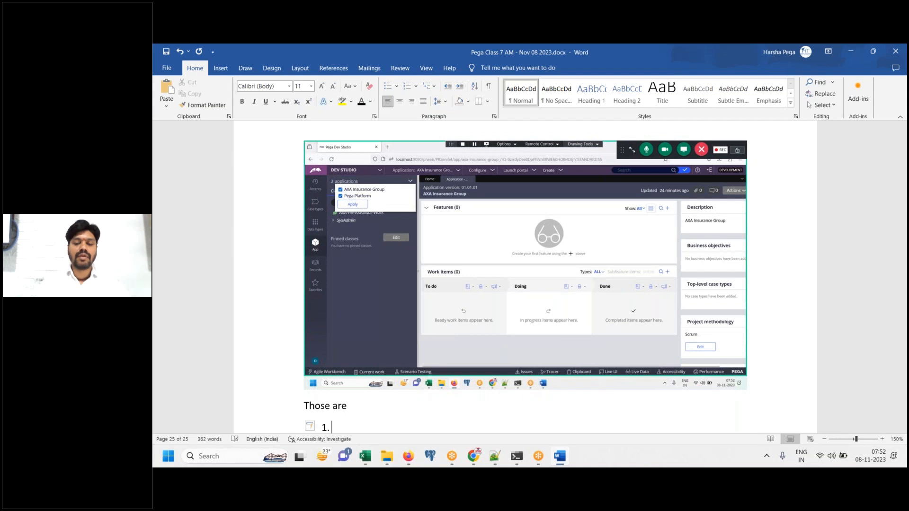
type(" AXA Ins")
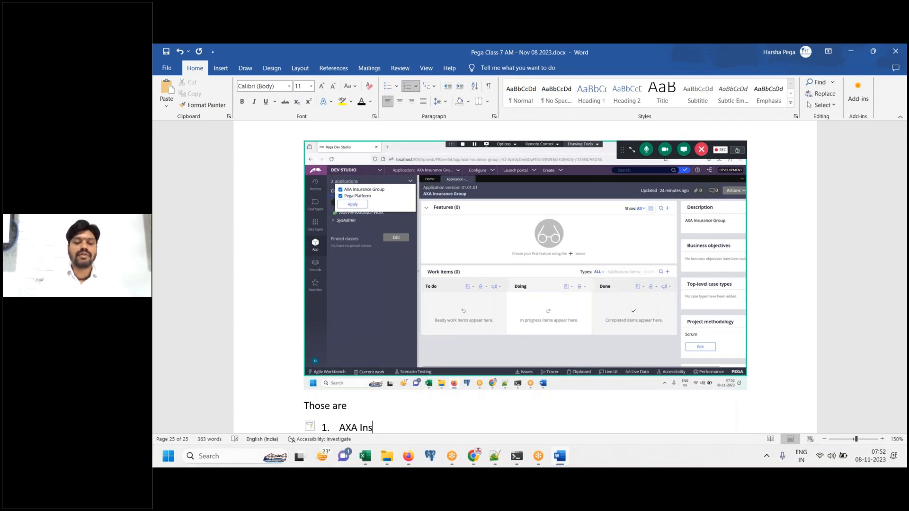
type("urance Group")
key("BackSpace")
key("BackSpace")
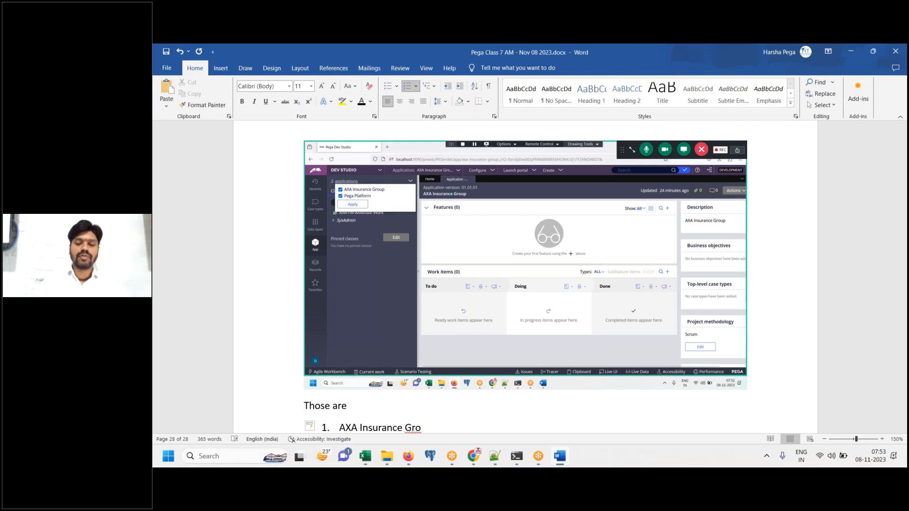
type("up (FW app")
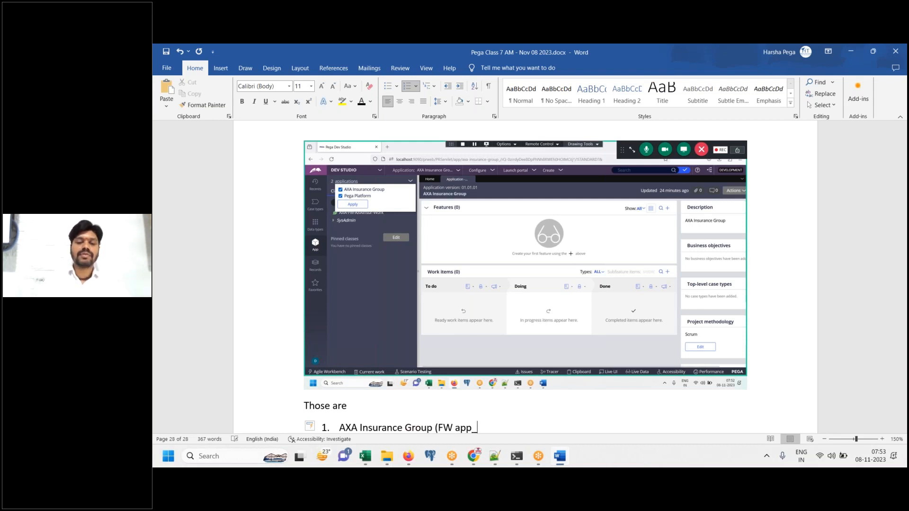
type(")")
key("Return")
type("Pe")
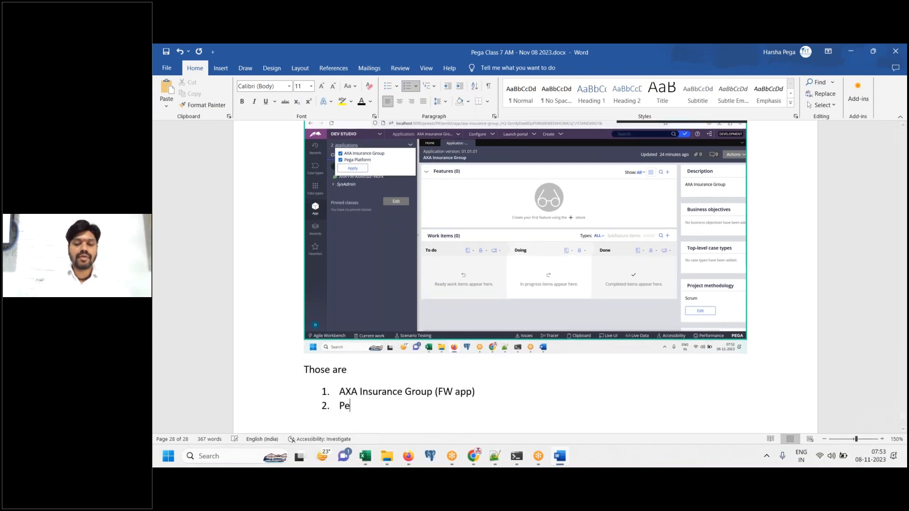
type("ga Platform (Enterprise FW")
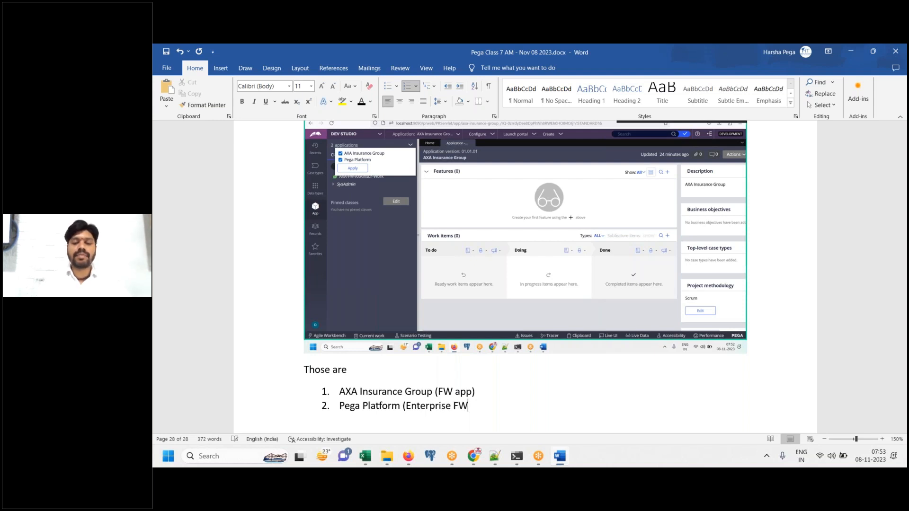
type(")")
key("Return")
key("Return")
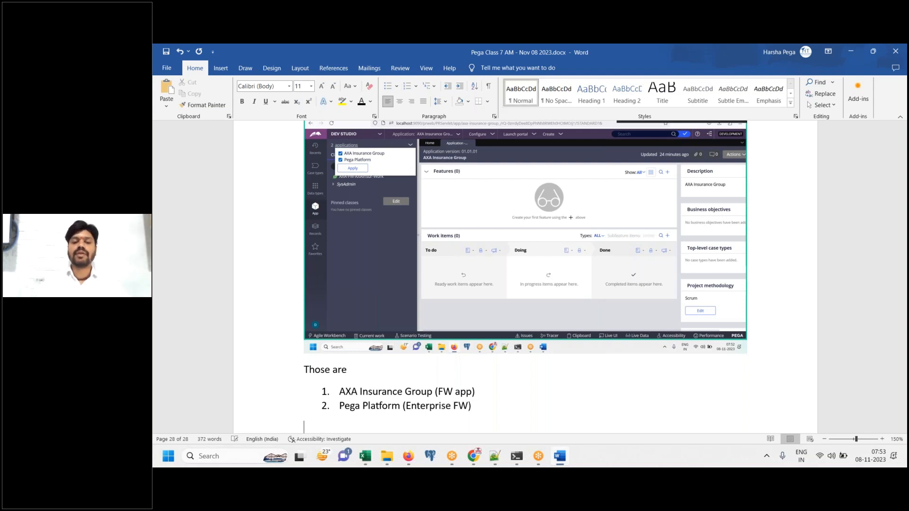
type("DONE.")
key("Return")
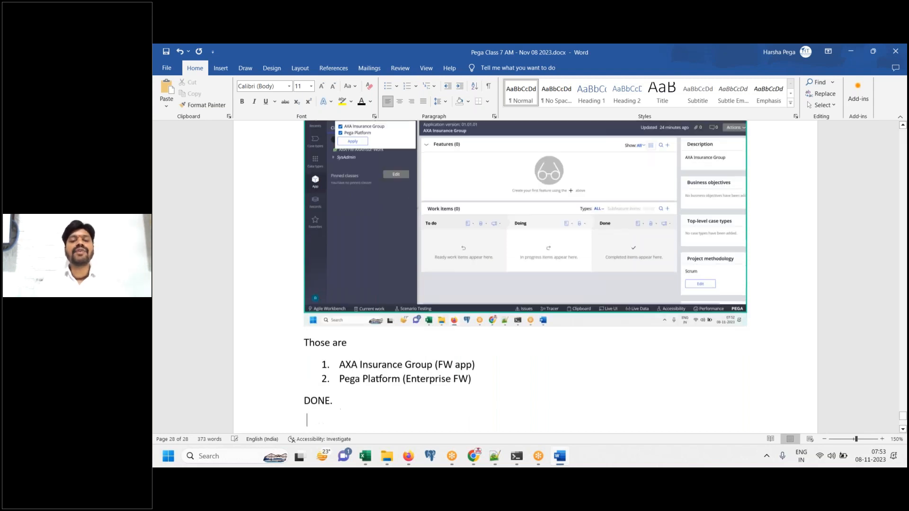
Add an un-numbered 'Log off from here' line below the application list
left_click(563, 460)
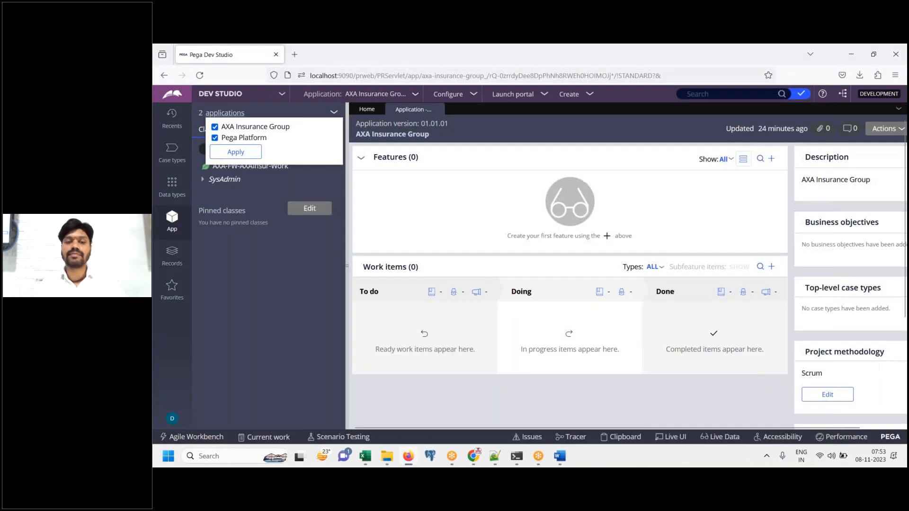
left_click(560, 457)
left_click(523, 360)
key("Return")
key("BackSpace")
key("BackSpace")
type("Log off from here")
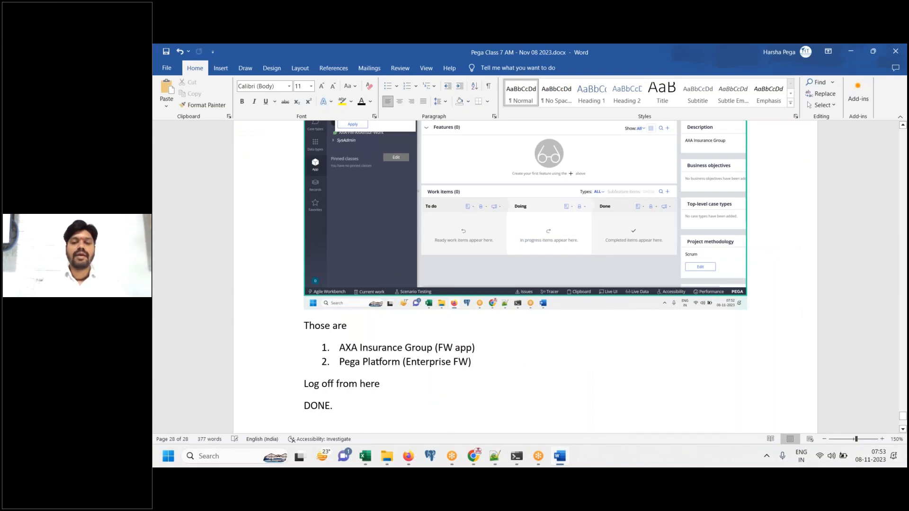
Log off from Dev Studio through the operator's account menu
left_click(560, 456)
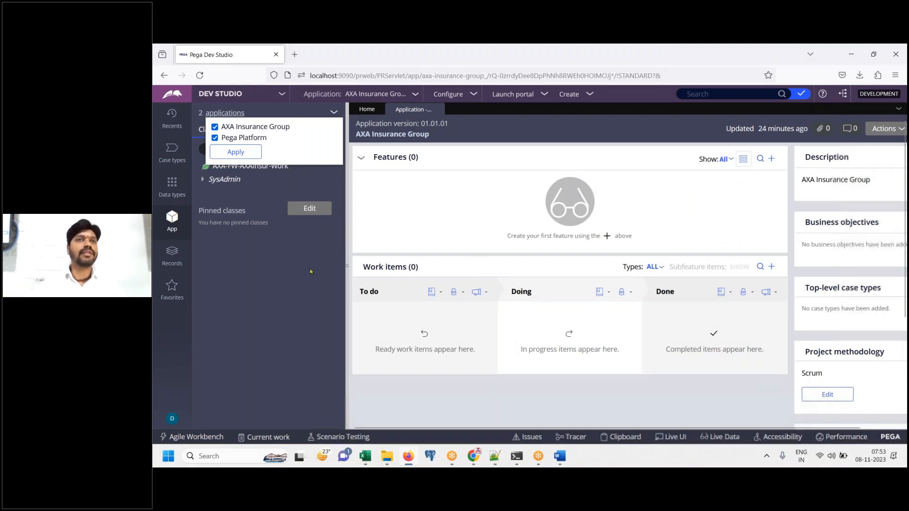
left_click(173, 419)
left_click(172, 418)
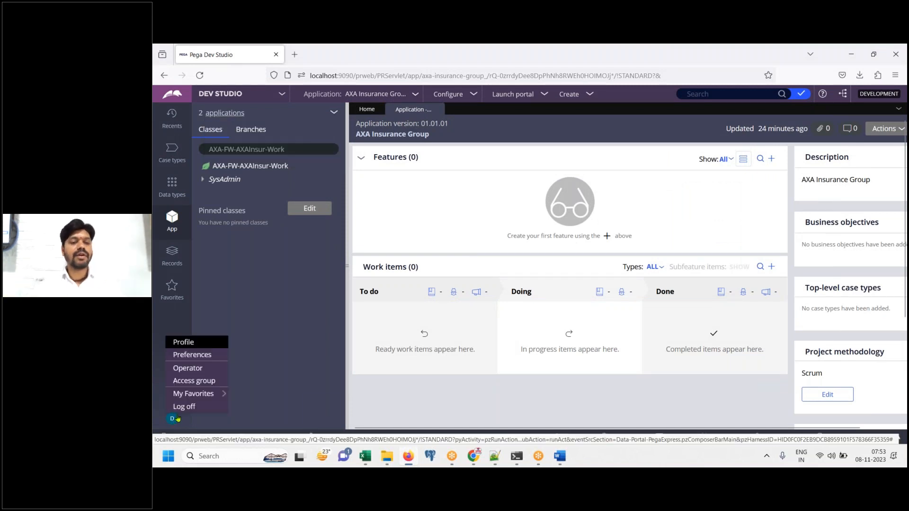
left_click(182, 406)
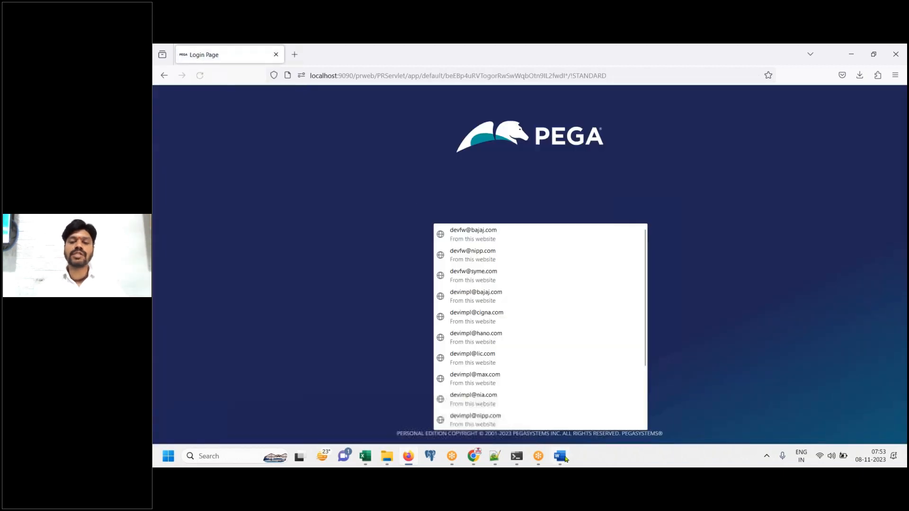
Paste the log-off and login-page screenshots into Word and type 'Now, Lets login to IMPL App'
left_click(559, 456)
key("ctrl+v")
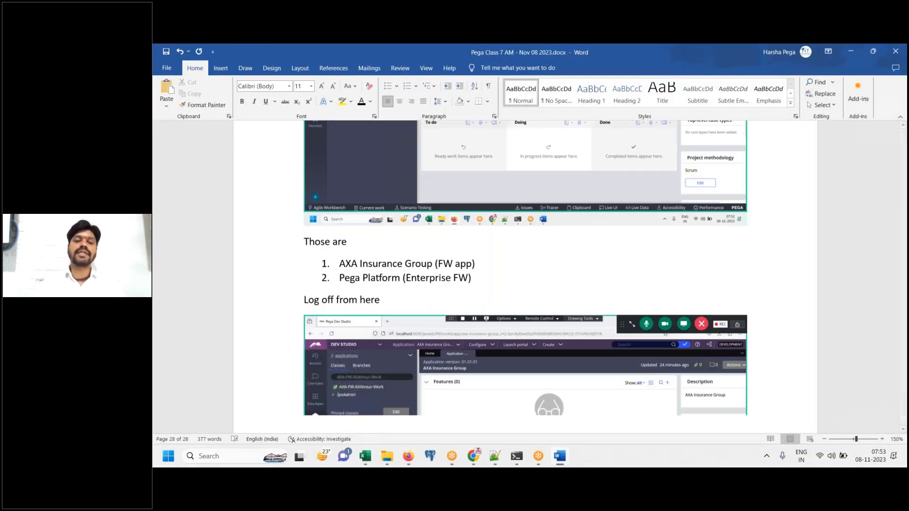
left_click(564, 455)
left_click(563, 456)
key("Return")
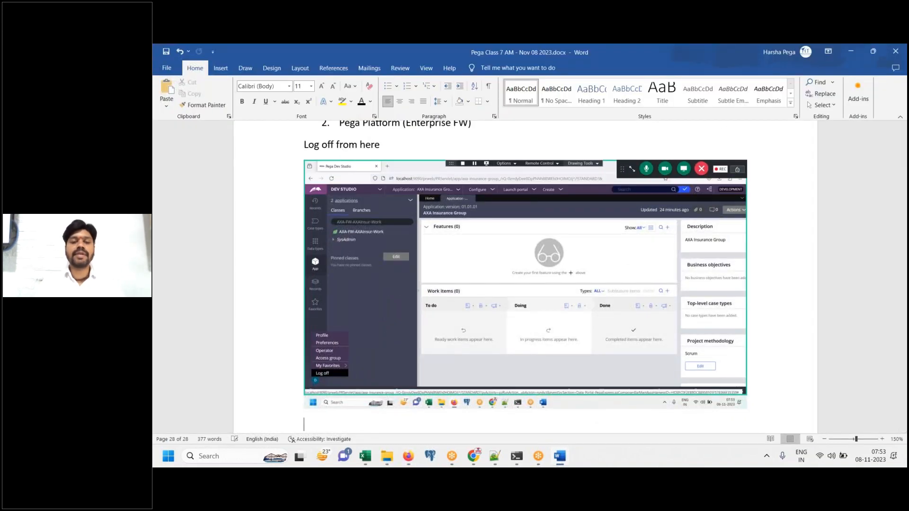
key("ctrl+v")
key("Return")
key("Return")
type("Now, Lets login to IMPL App")
key("Return")
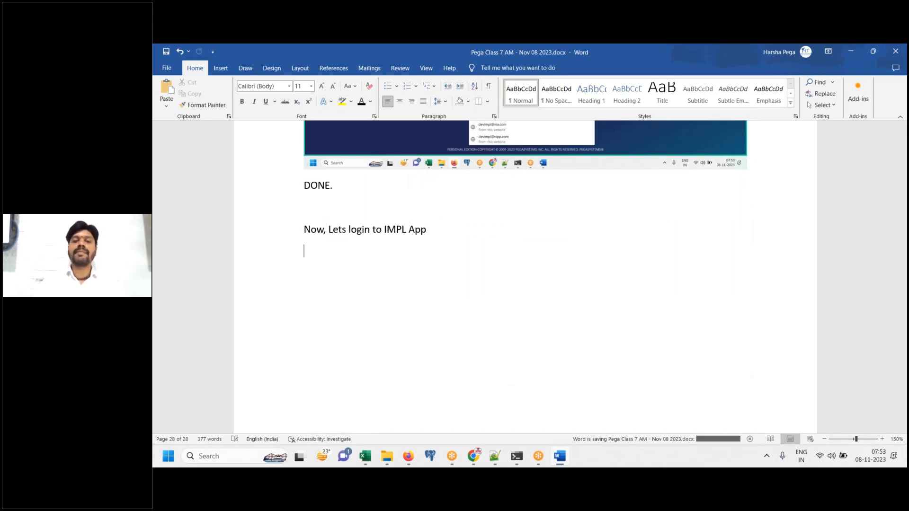
Copy the IMPL password from the class notes and enter the IMPL user name and password on the login page
left_click(496, 460)
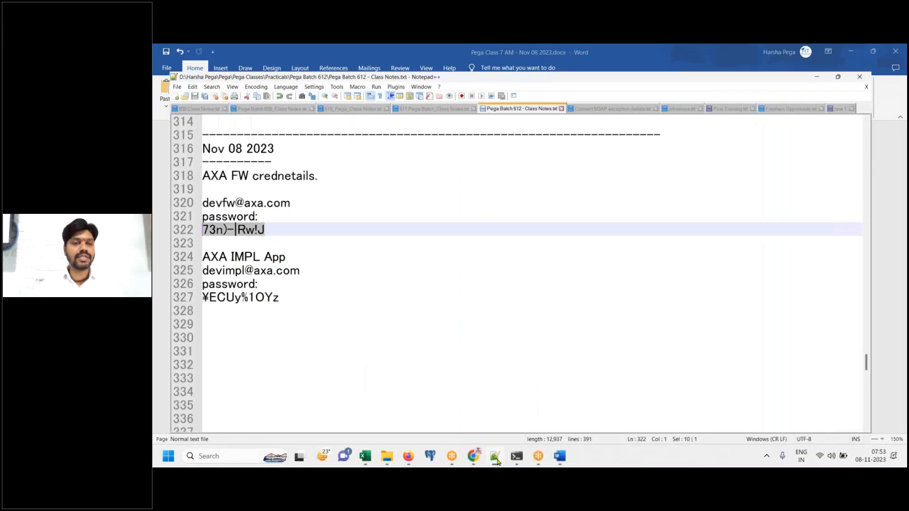
left_click(278, 286)
key("shift+Home")
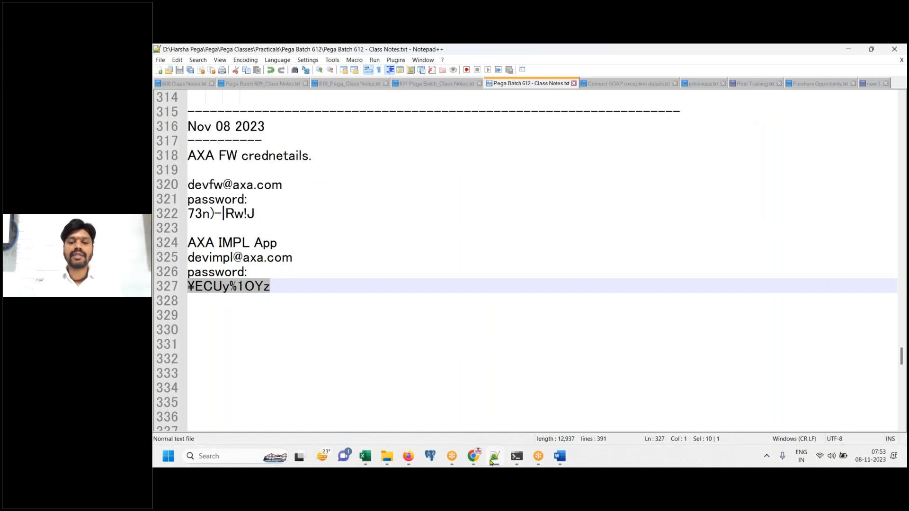
left_click(558, 457)
left_click(408, 455)
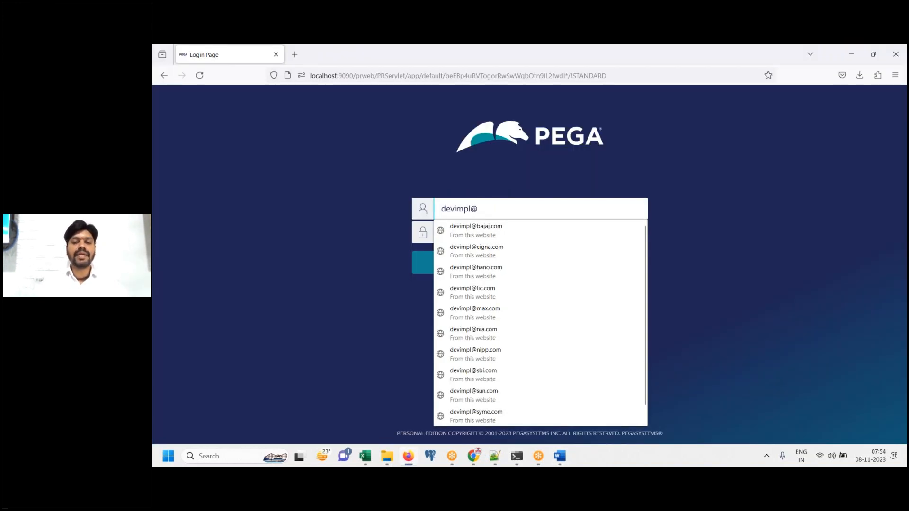
key("Tab")
type("••••••••••")
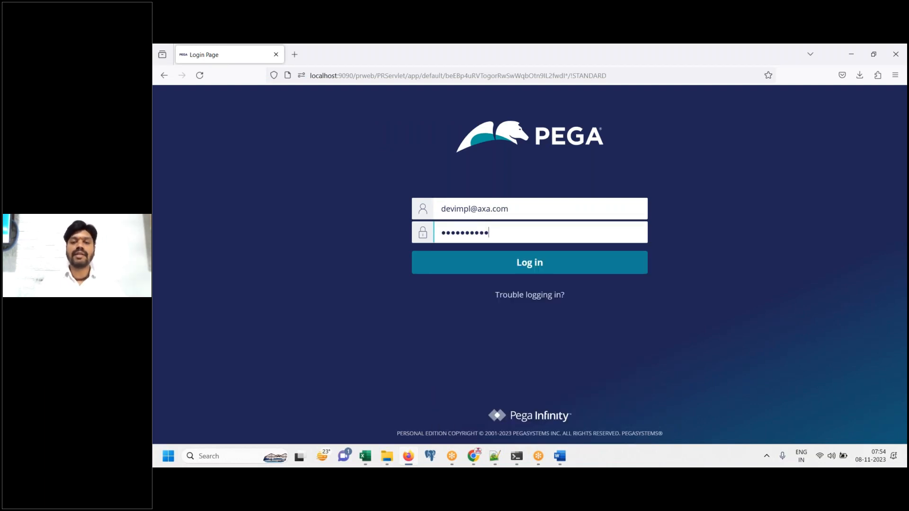
Paste the filled login page screenshot into Word, then submit the IMPL login
left_click(557, 462)
key("ctrl+v")
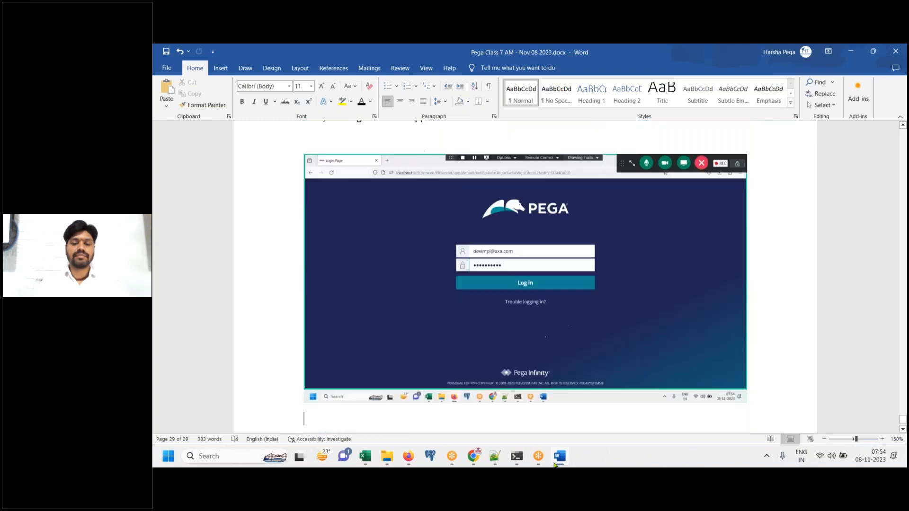
type("Login")
left_click(408, 456)
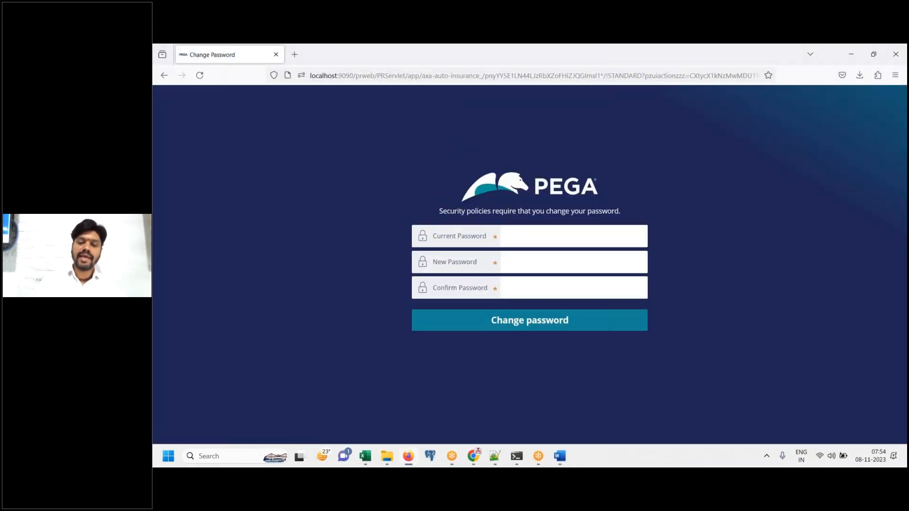
Paste the Change Password page screenshot into the Word notes
left_click(560, 456)
key("ctrl+v")
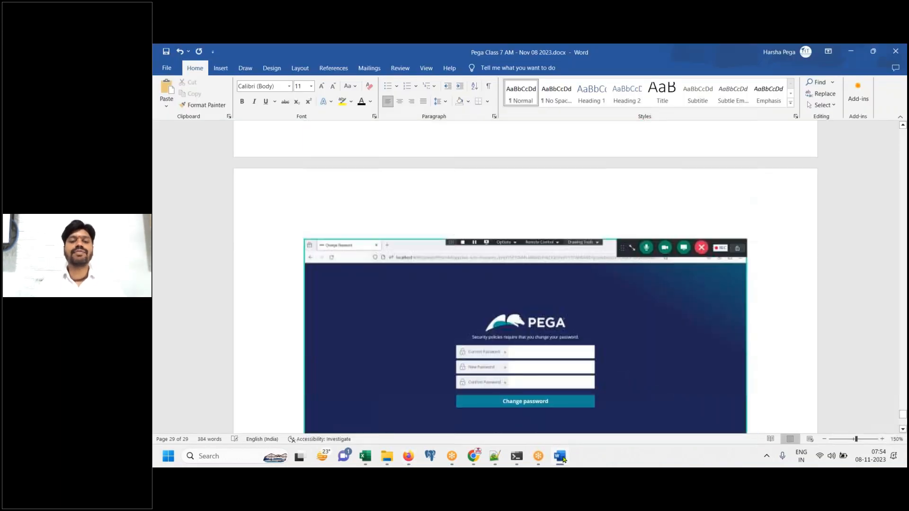
left_click(495, 456)
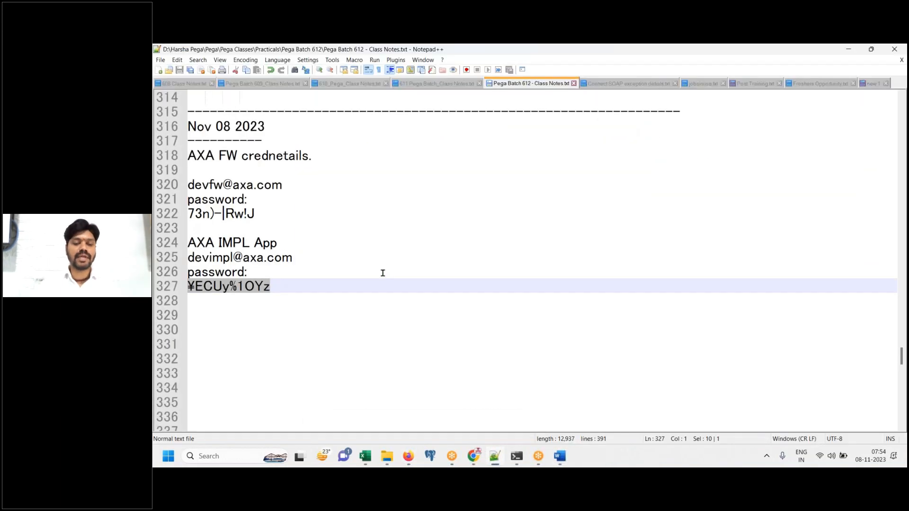
left_click(498, 458)
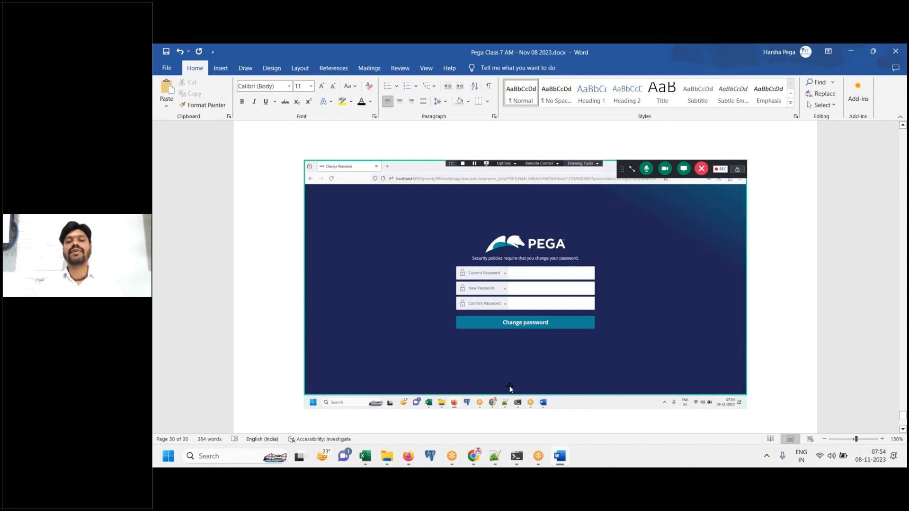
Fill Current Password with the pasted IMPL password and enter a new password twice
left_click(408, 456)
left_click(531, 239)
key("ctrl+v")
left_click(520, 261)
type("•••••")
key("Tab")
type("••")
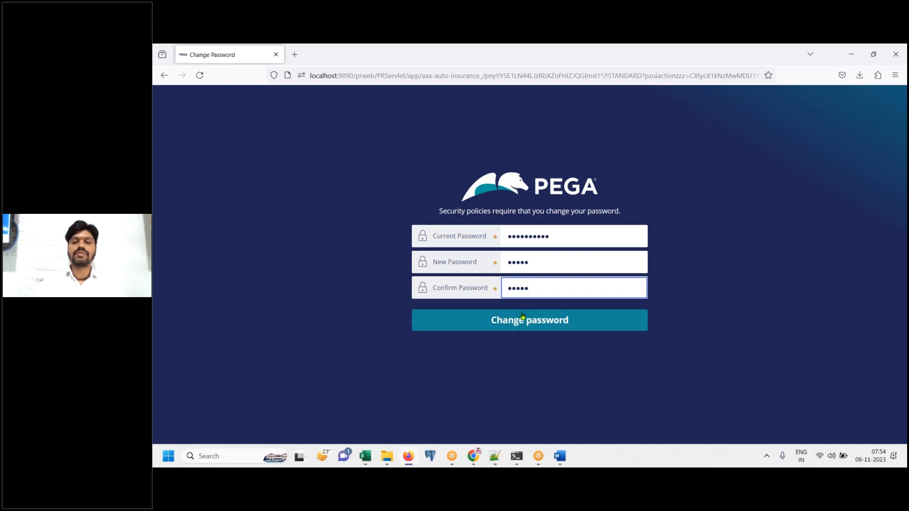
type("•••")
Add a 'change password' note in Word and submit the password change
left_click(556, 456)
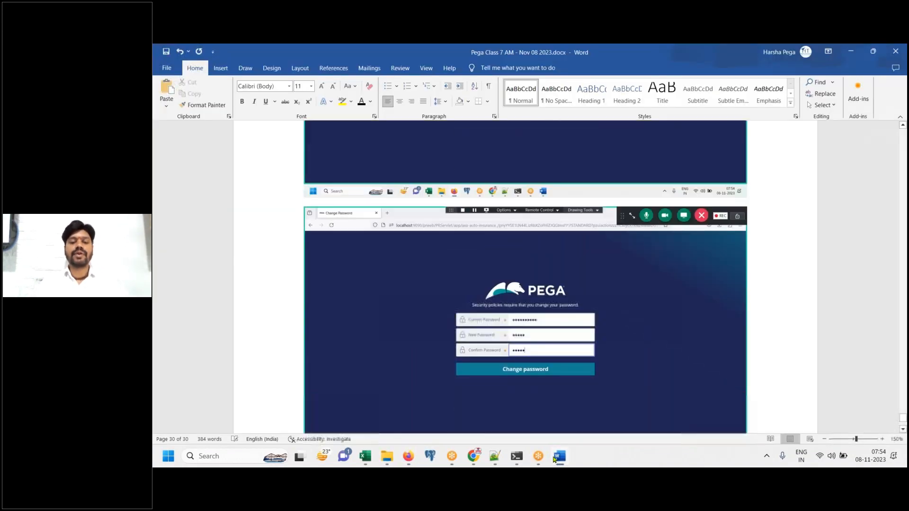
key("Return")
type("change password")
left_click(556, 456)
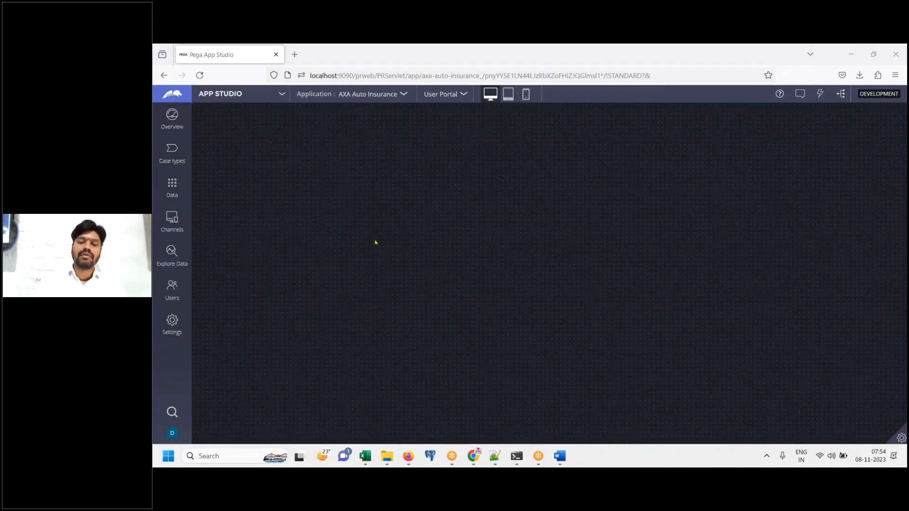
Switch the AXA Auto Insurance application from App Studio to Dev Studio
left_click(557, 459)
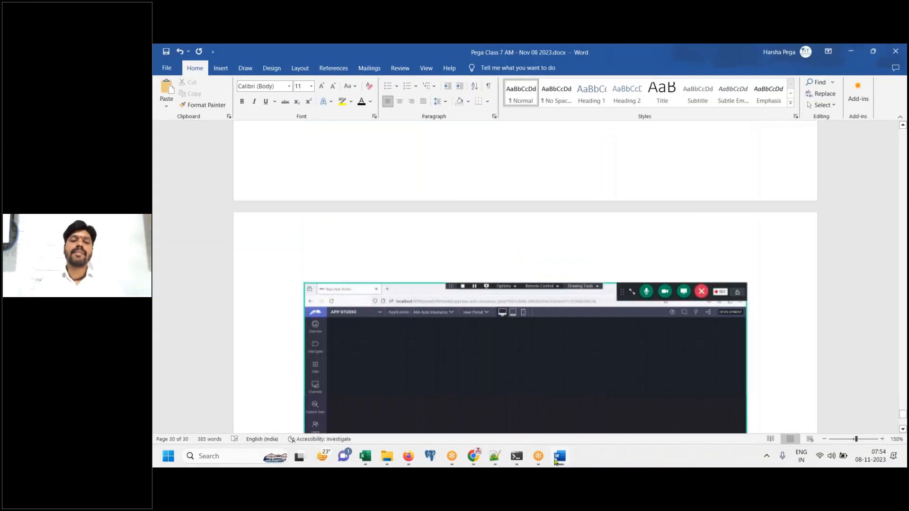
left_click(557, 457)
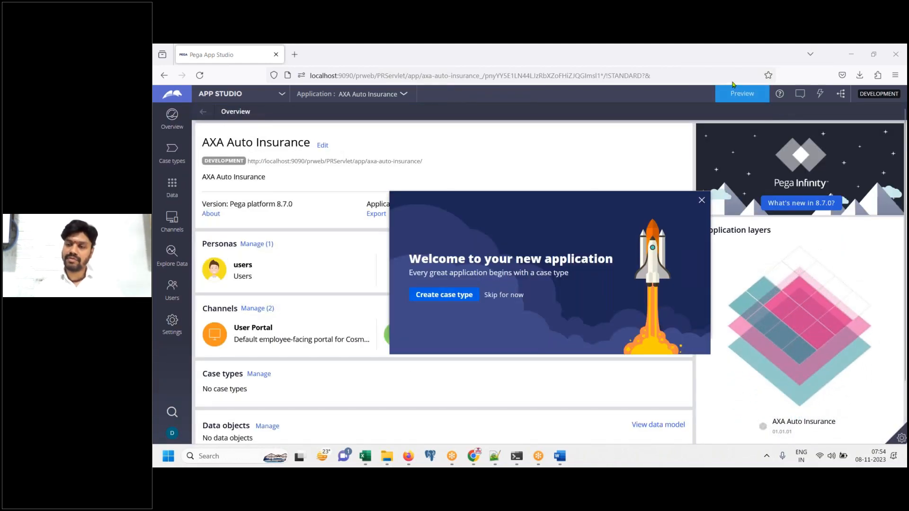
left_click(230, 94)
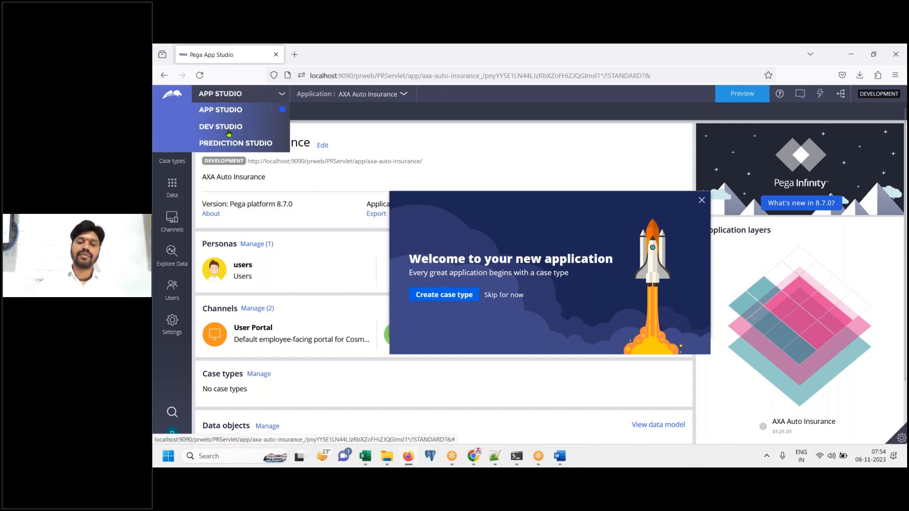
left_click(229, 134)
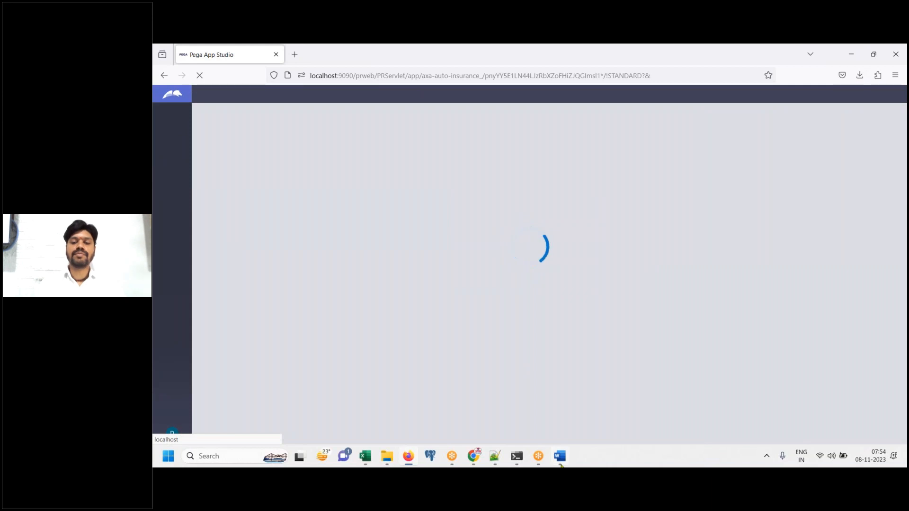
Type 'Go to dev studio' in the Word notes and save the document
left_click(560, 461)
type("o dev studio")
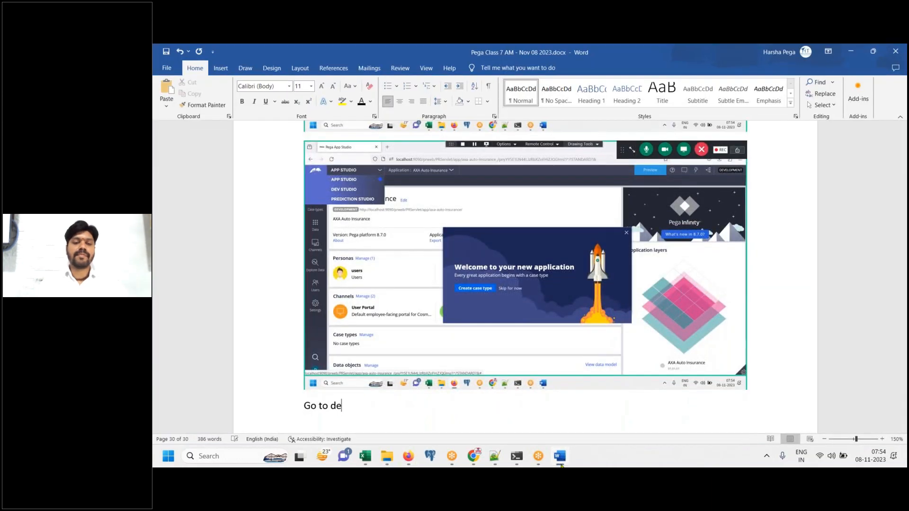
key("Return")
key("ctrl+s")
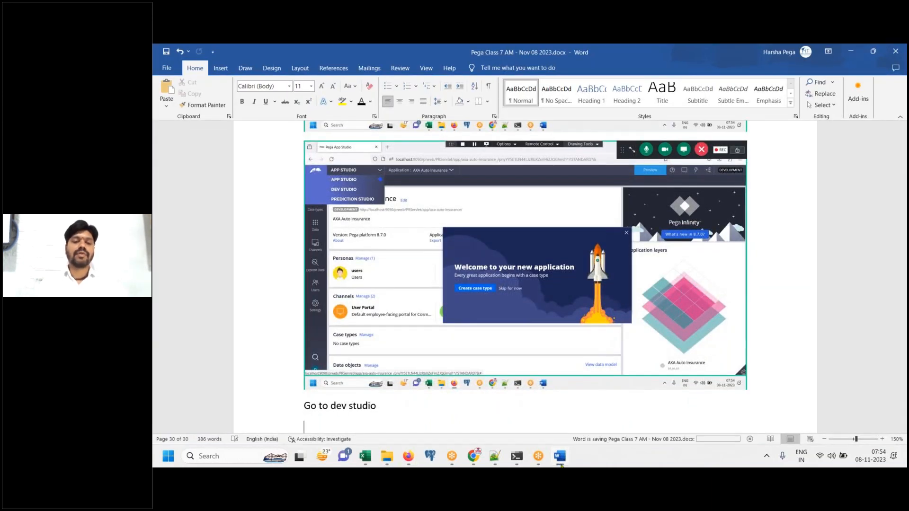
left_click(561, 464)
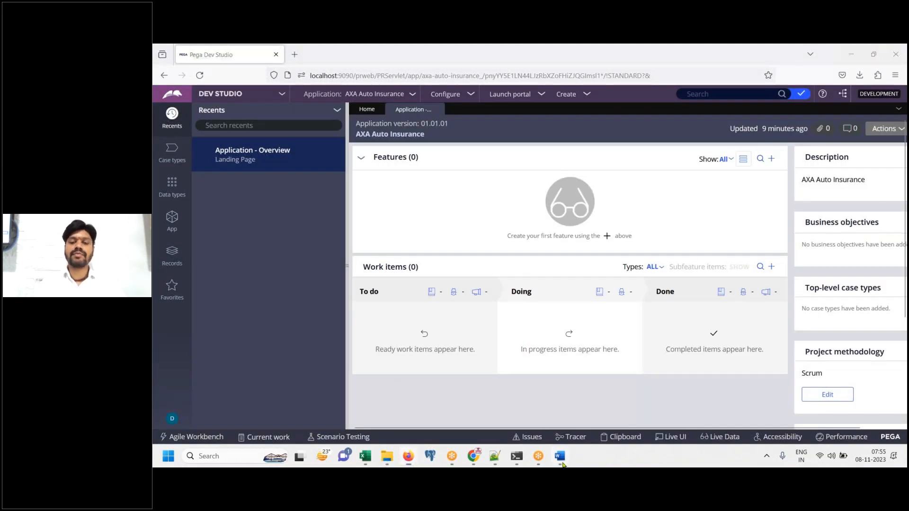
Complete the 'App explorer' line in the Word notes
left_click(561, 464)
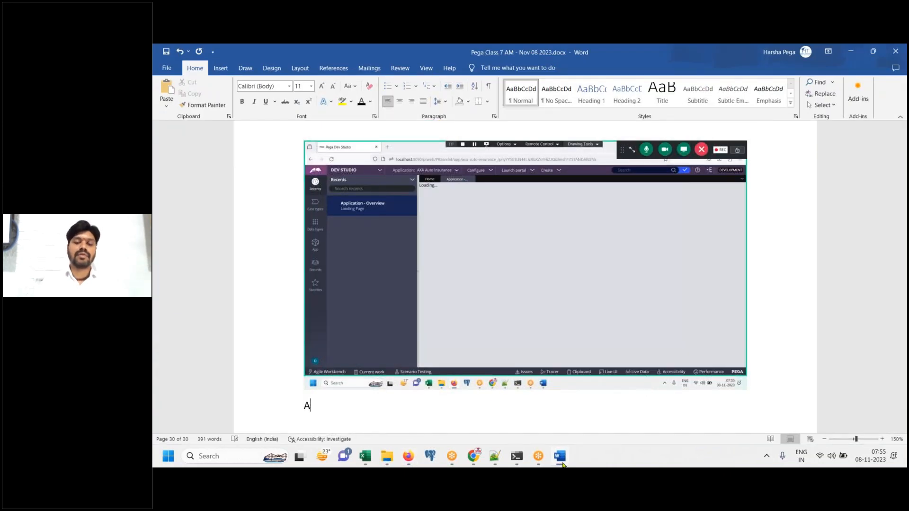
type("pp explorer")
key("Return")
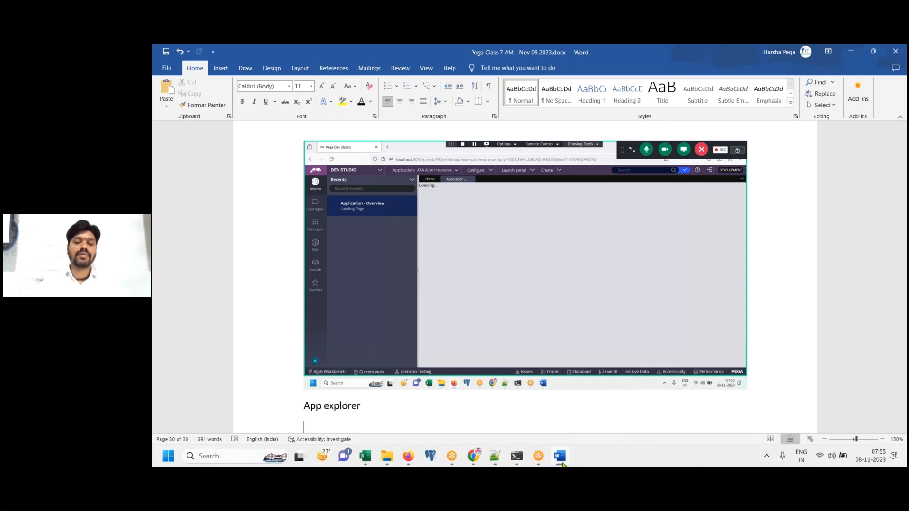
left_click(560, 458)
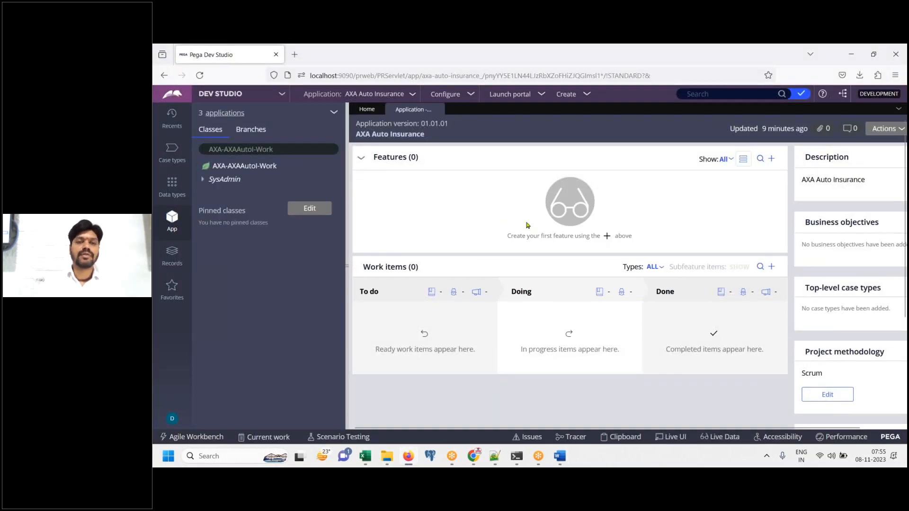
Check the App explorer applications dropdown and write 'We are seeing 3 applications.' in Word
left_click(560, 456)
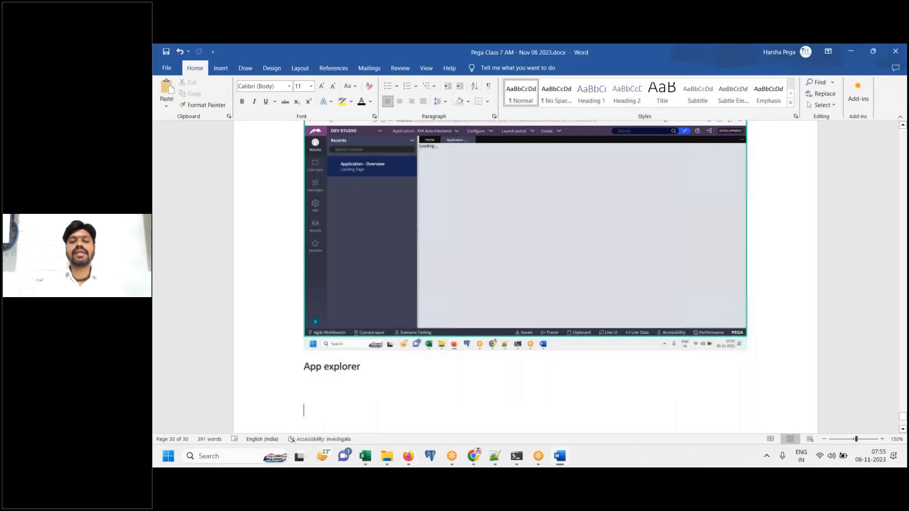
left_click(225, 113)
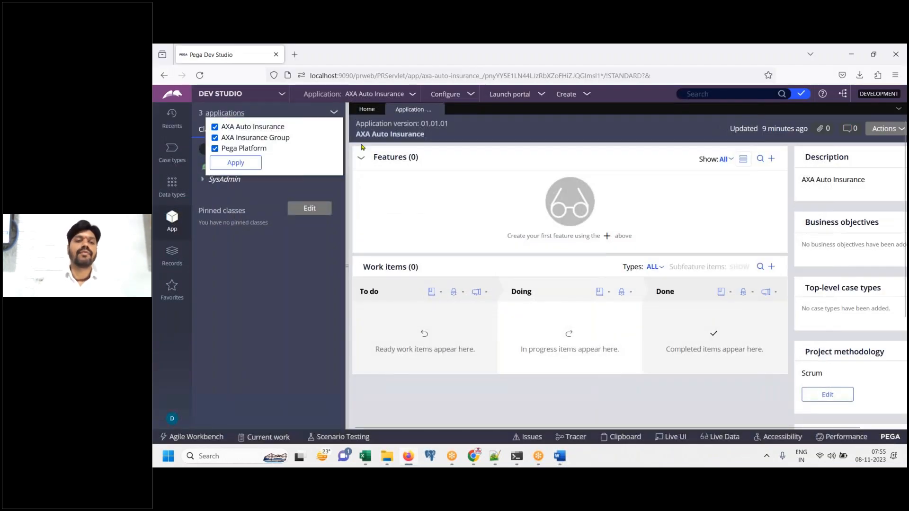
left_click(559, 457)
type("We are se")
type("ing ")
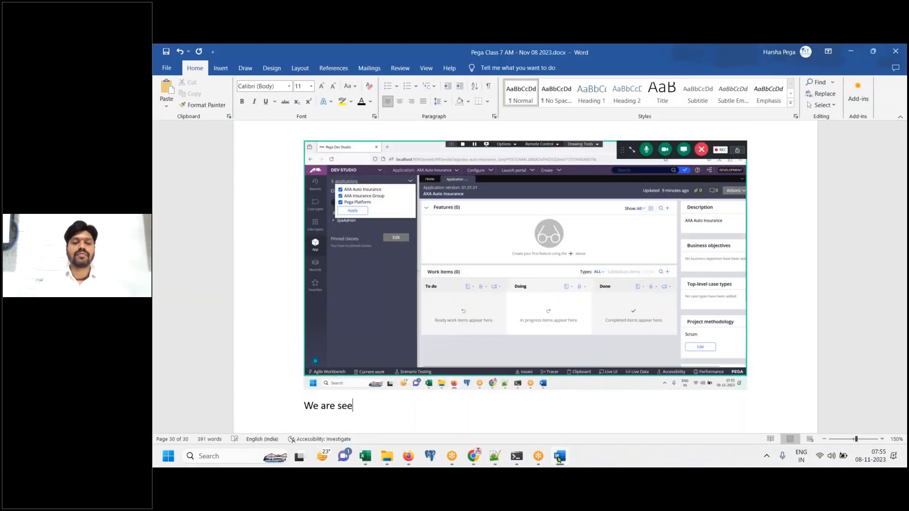
type("3 applications.")
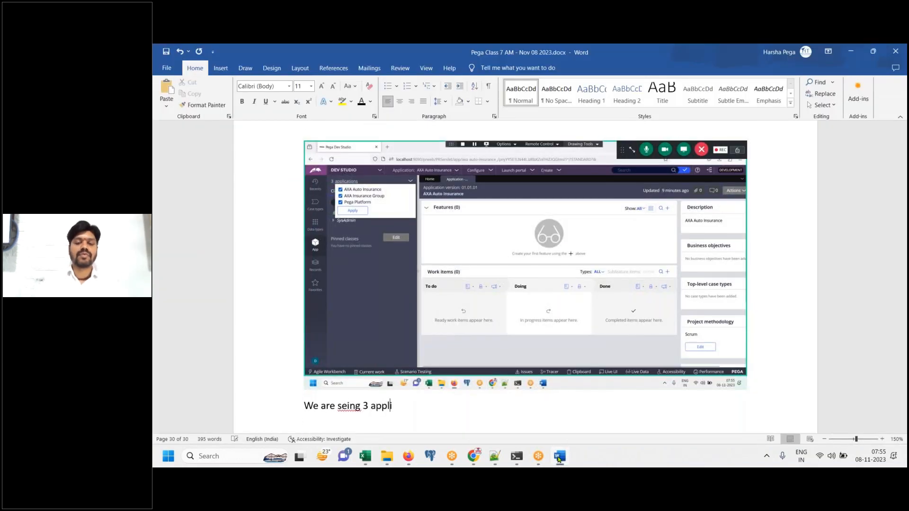
left_click(348, 410)
type("e")
left_click(504, 408)
List the three applications (IMPL App, FW App, Pega Platform) followed by 'DONE.'
key("Return")
key("Return")
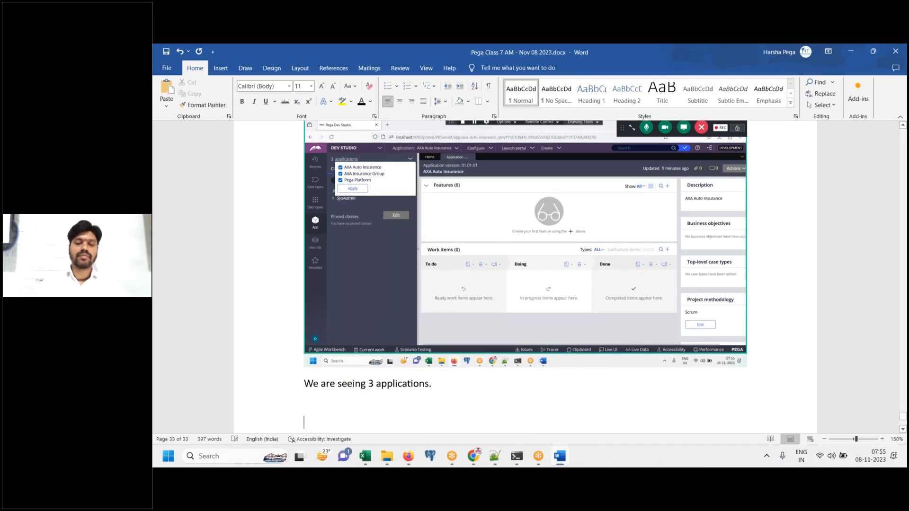
type("1. IMPL App")
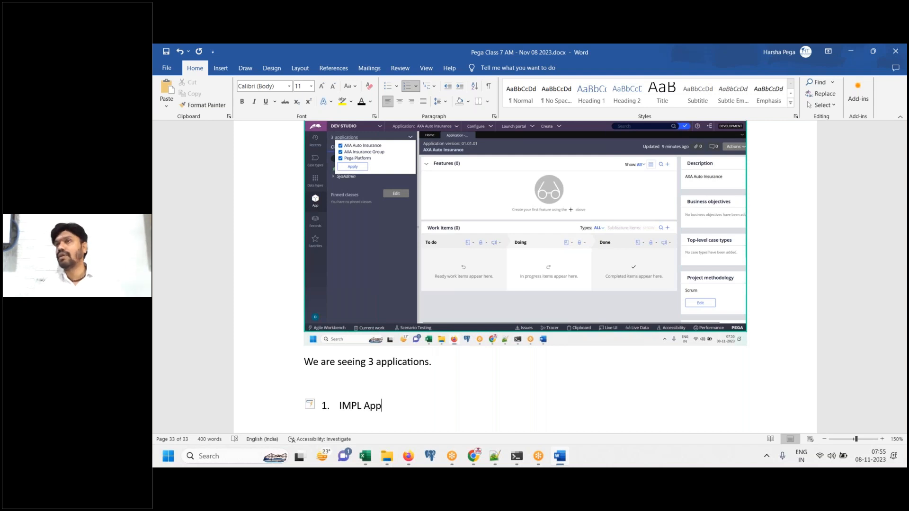
key("Return")
type("FW App")
key("Return")
type("Pega Platform")
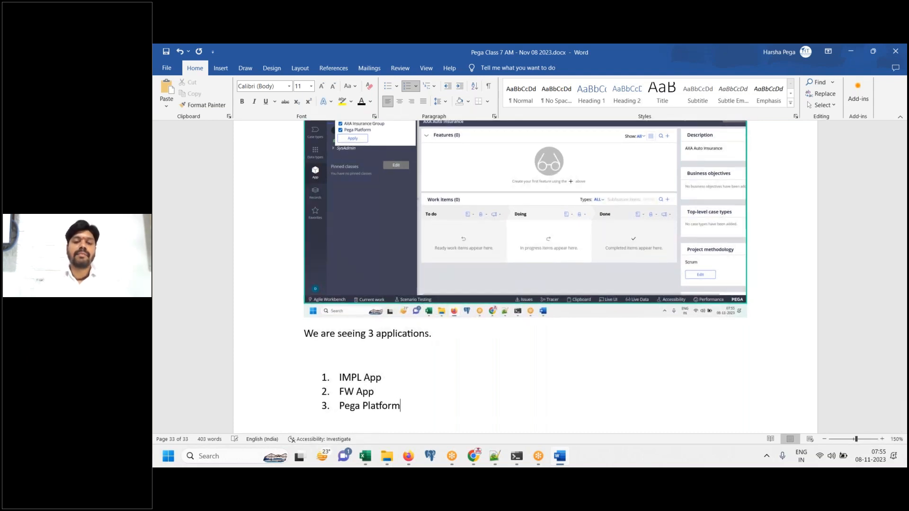
type(".")
key("Return")
key("Return")
type("DONE.")
key("Return")
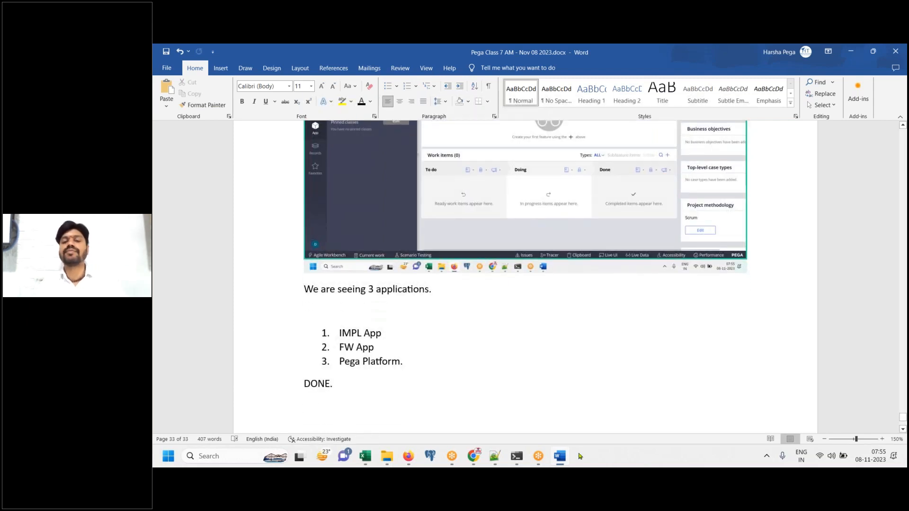
Log off Dev Studio and paste the login-page screenshot under the application list
left_click(558, 463)
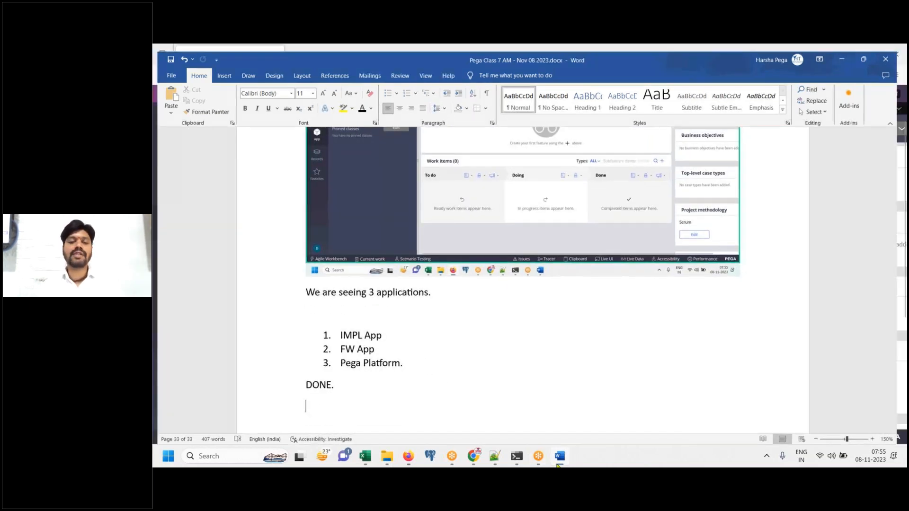
left_click(171, 419)
left_click(195, 410)
left_click(559, 456)
left_click(483, 360)
key("Return")
key("BackSpace")
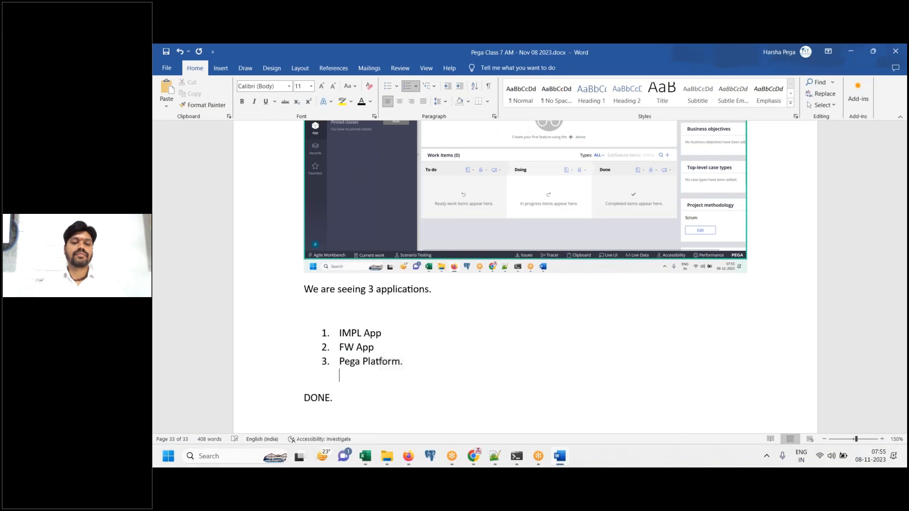
key("BackSpace")
key("ctrl+v")
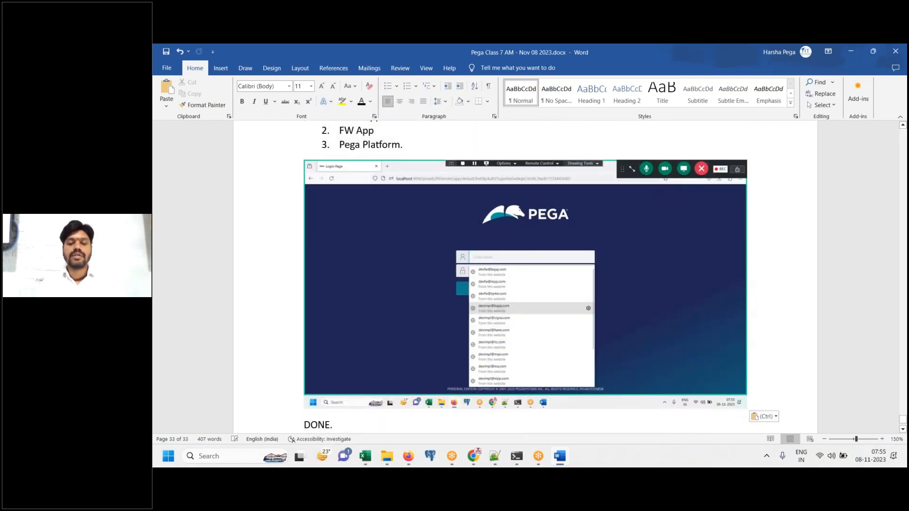
Close the saved-login suggestions on the Pega login page and switch to the Gmail inbox in Chrome
left_click(561, 455)
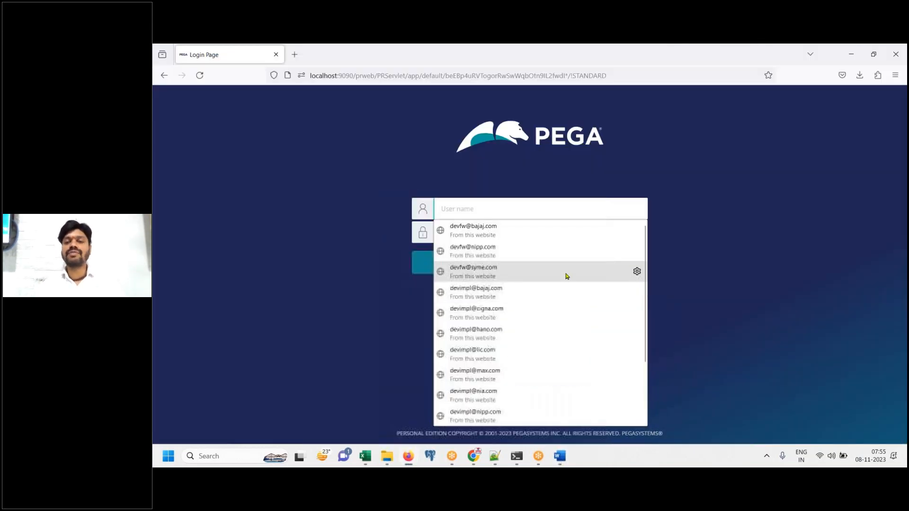
left_click(788, 284)
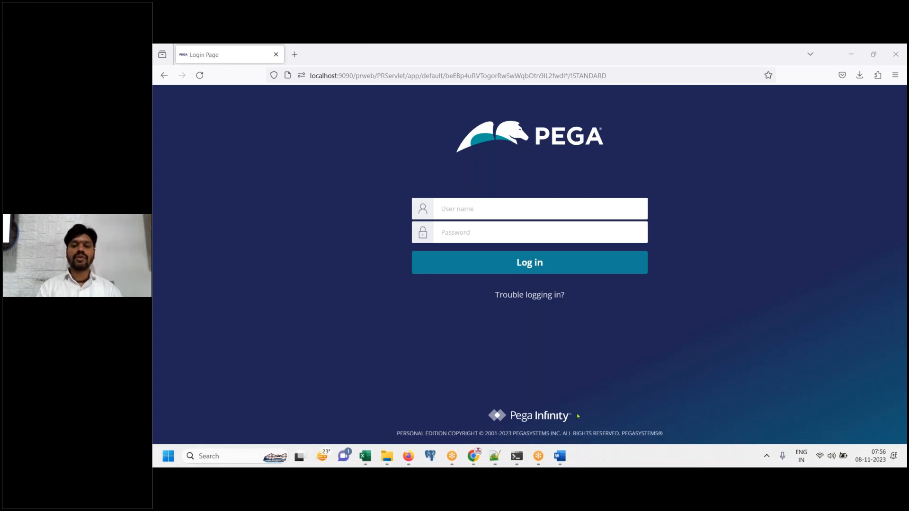
left_click(474, 456)
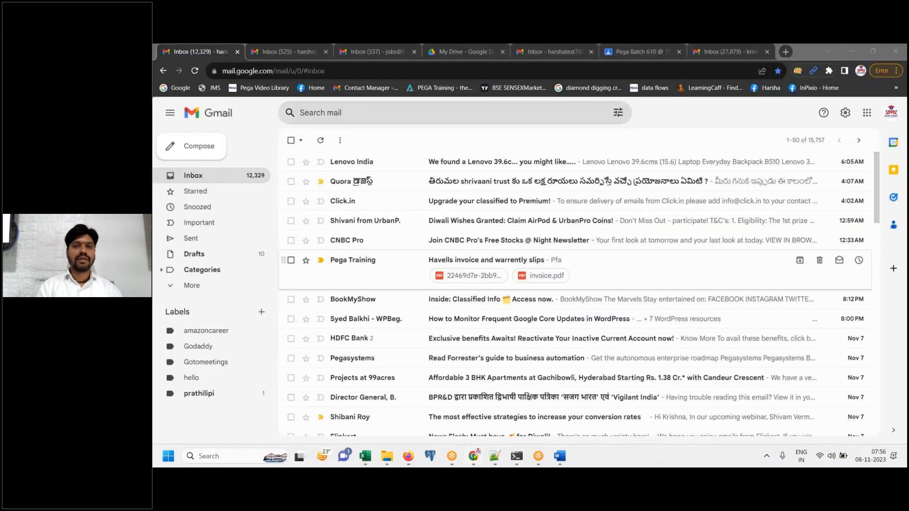
Open the PEGA DEMO 612 class and draft an announcement titled 'Pega class Nov 08 2023'
left_click(708, 53)
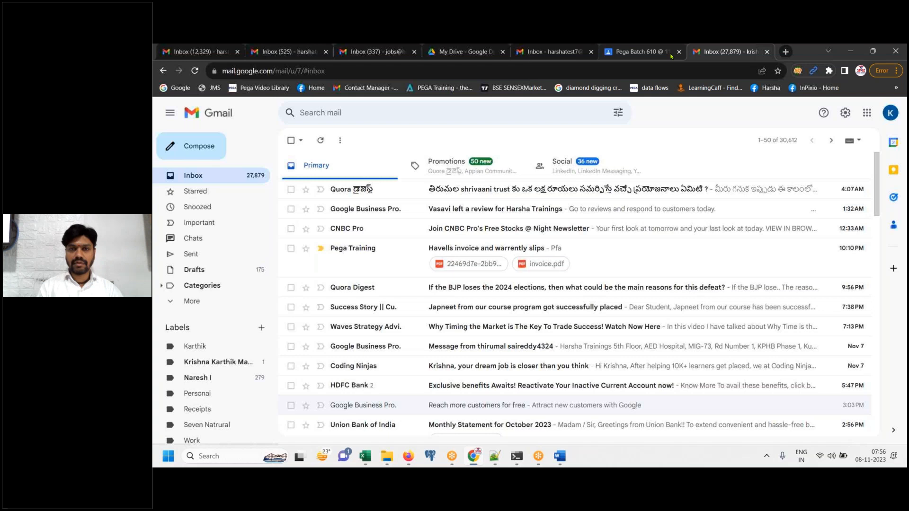
left_click(656, 53)
scroll(265, 189, "up", 5)
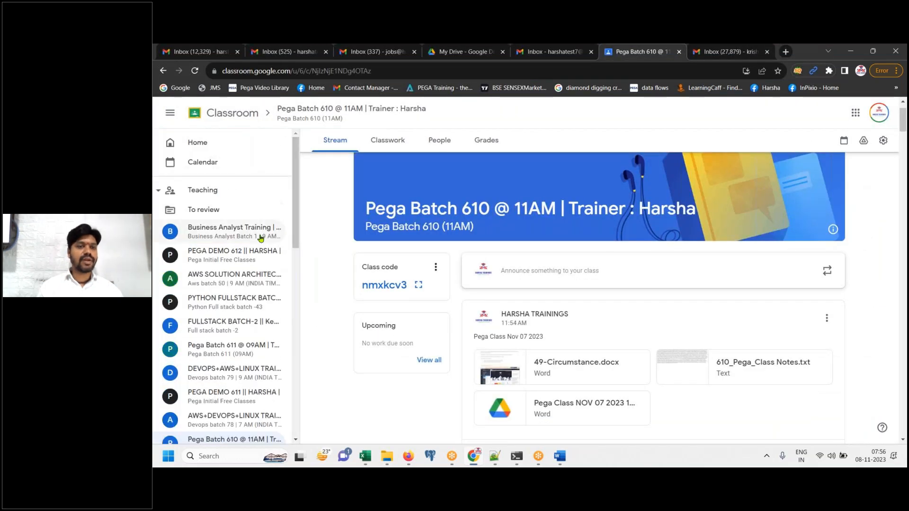
left_click(227, 254)
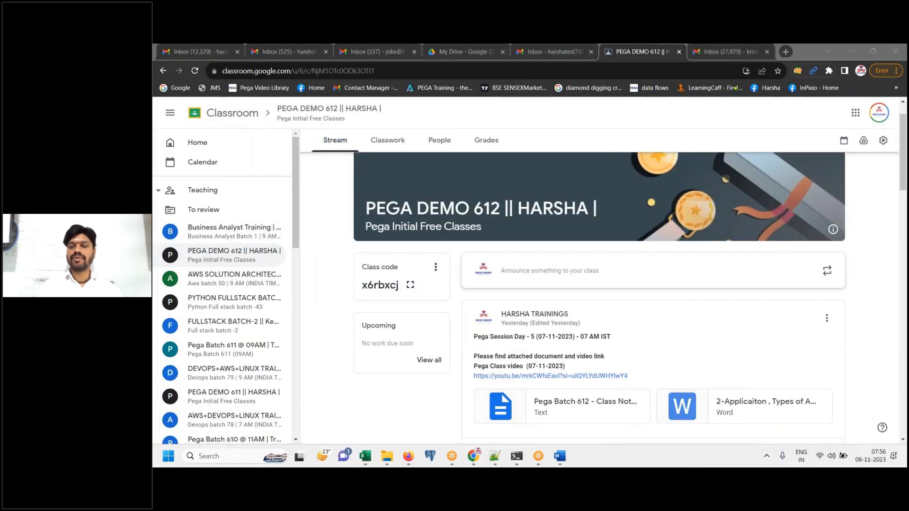
left_click(549, 271)
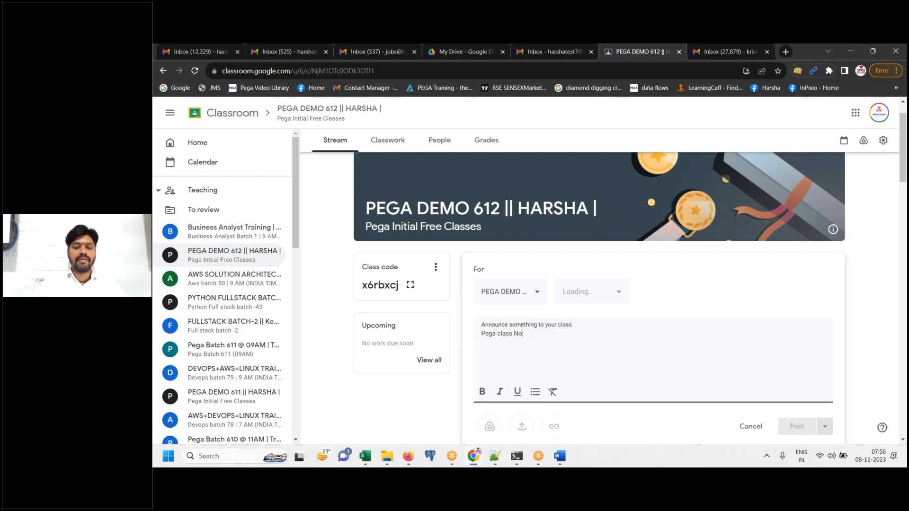
type("Pega class Nov 08 2023")
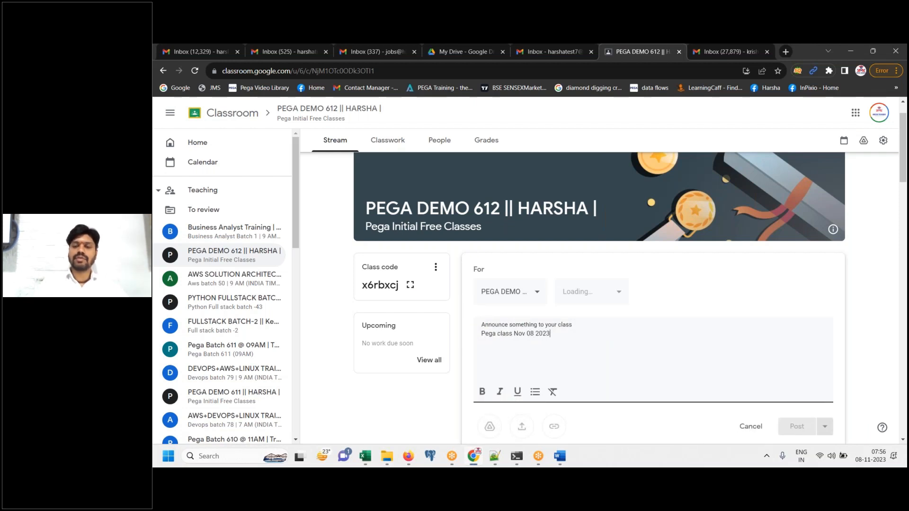
scroll(905, 170, "down", 1)
scroll(906, 170, "down", 1)
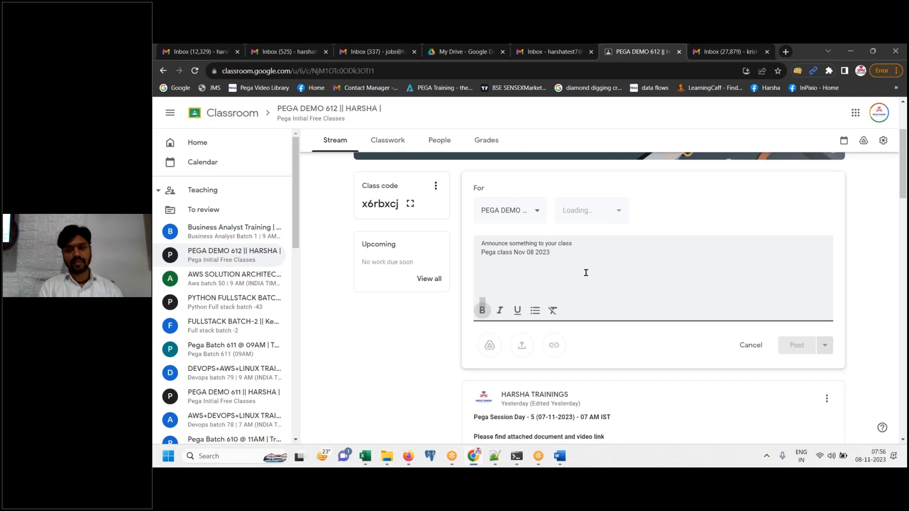
Upload 'Pega Batch 612 - Class Notes.txt' and 'Pega Class 7 AM - Nov 08 2023.docx' from Pega Batch 612
left_click(554, 345)
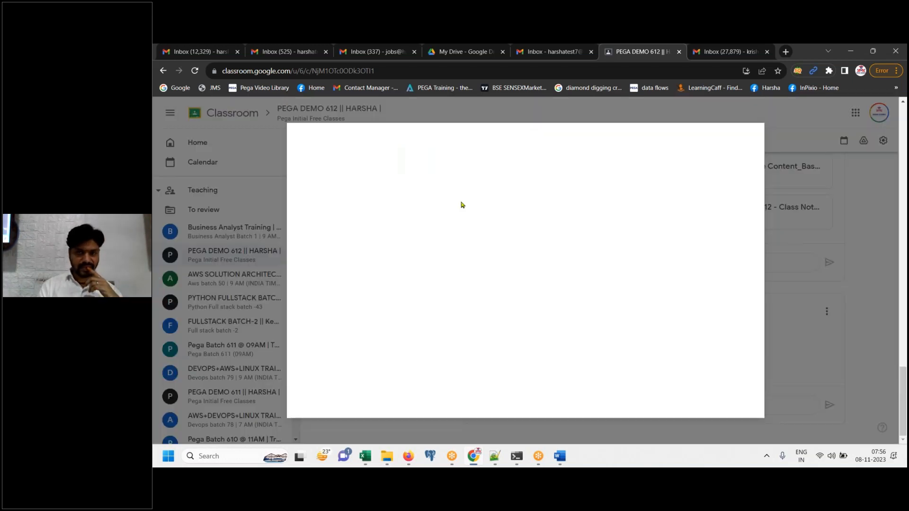
left_click(558, 464)
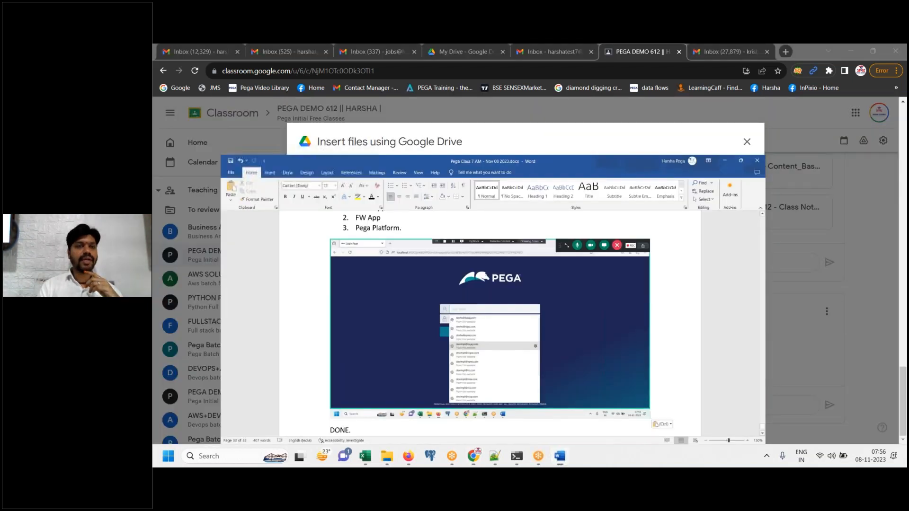
left_click(557, 464)
left_click(521, 335)
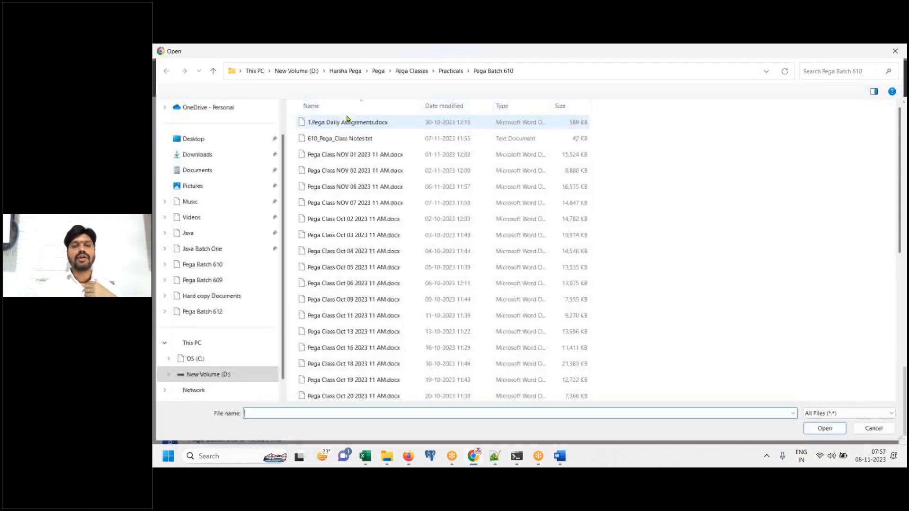
left_click(216, 314)
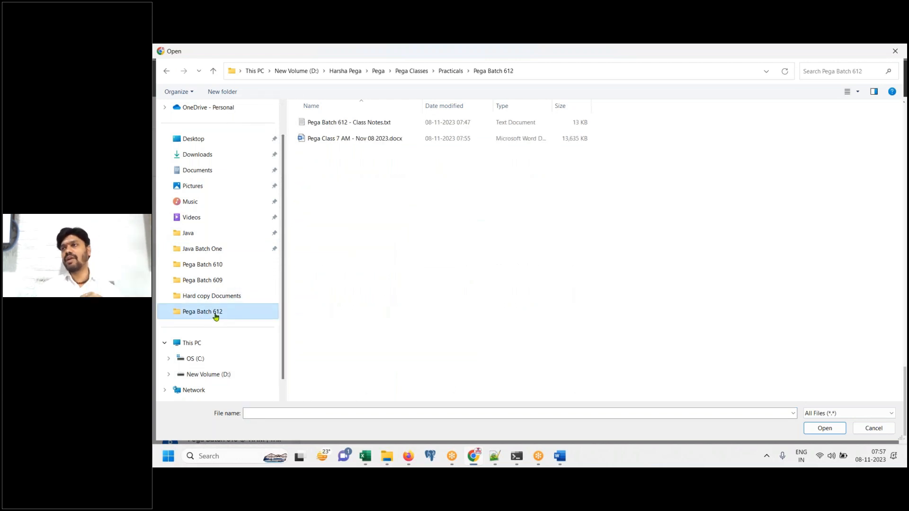
left_click(367, 124)
left_click(368, 138, "ctrl")
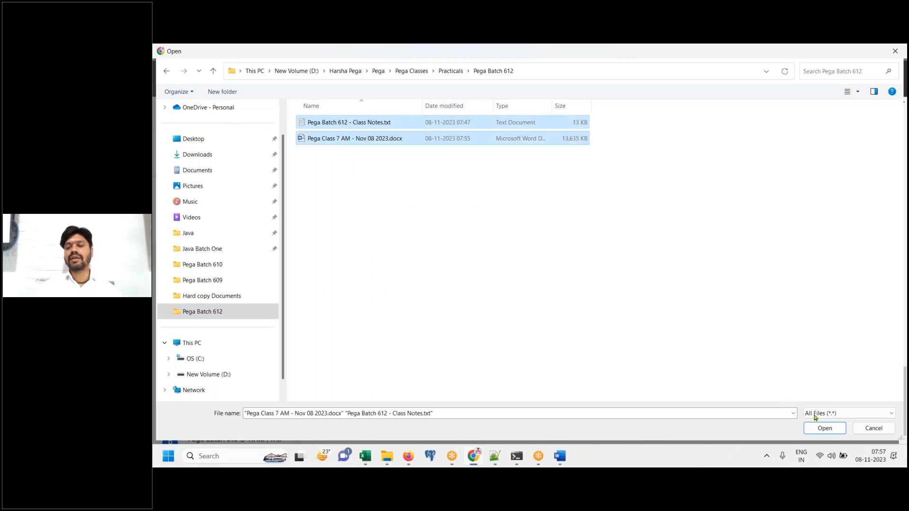
left_click(824, 428)
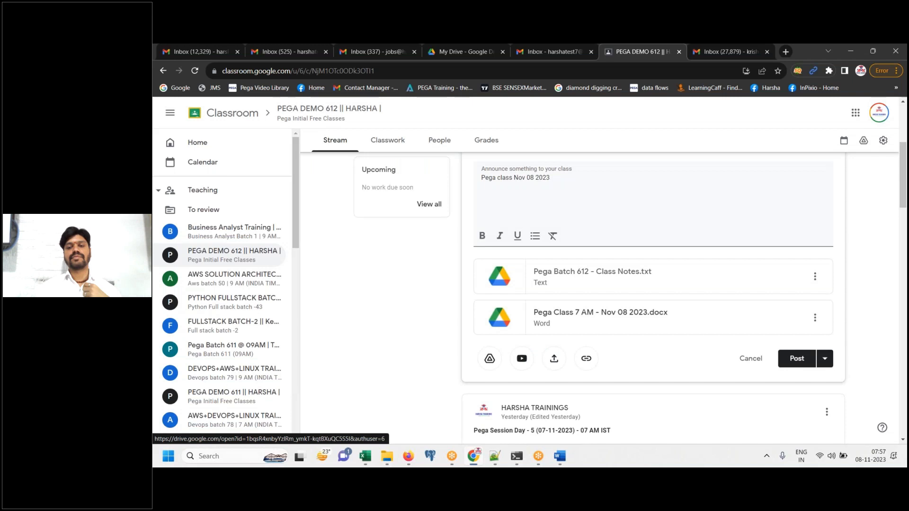
Browse to Theory Docs > Hard copy Documents for another file, then cancel without adding it
left_click(554, 359)
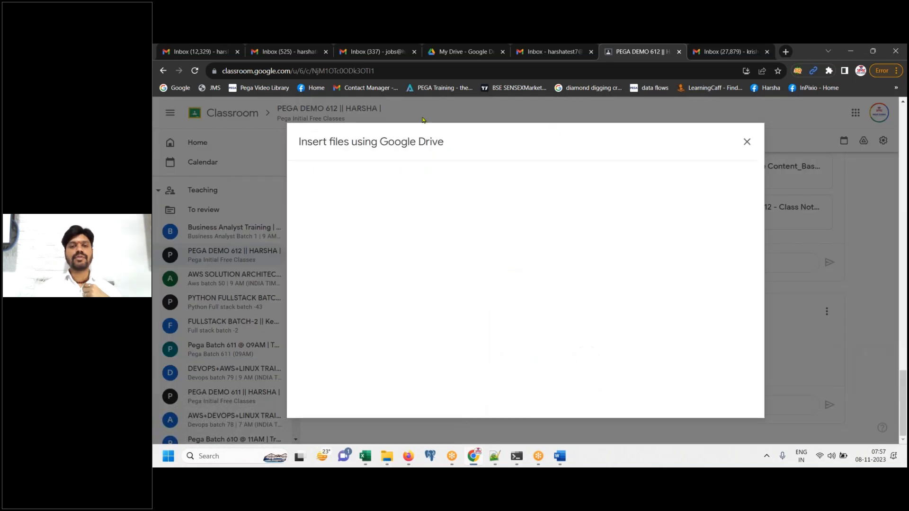
left_click(520, 333)
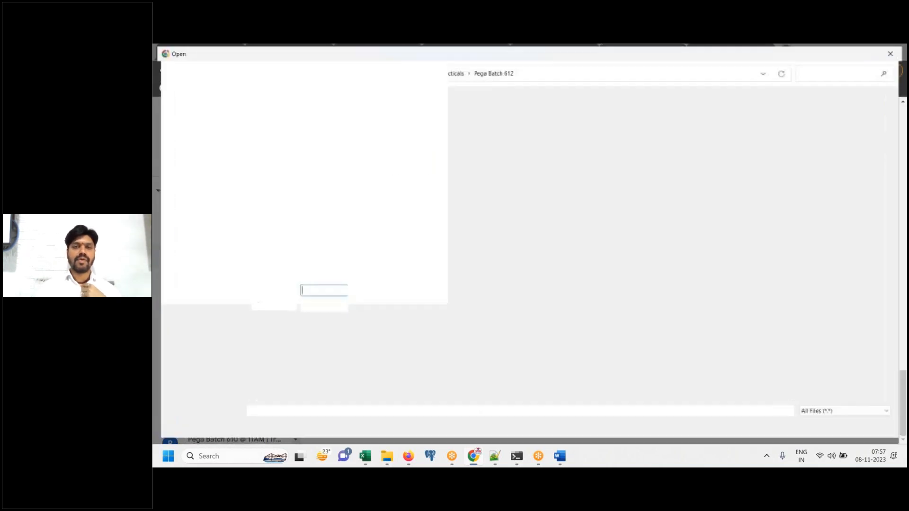
left_click(413, 72)
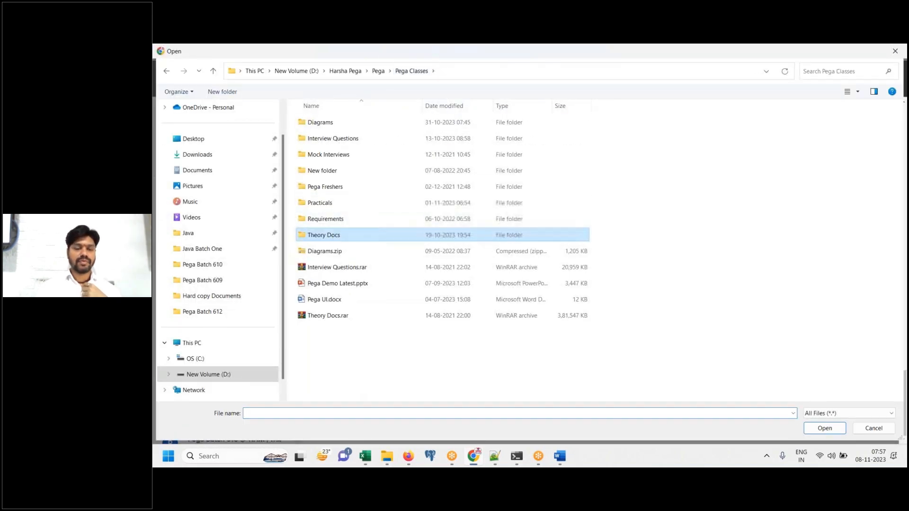
double_click(327, 234)
double_click(353, 139)
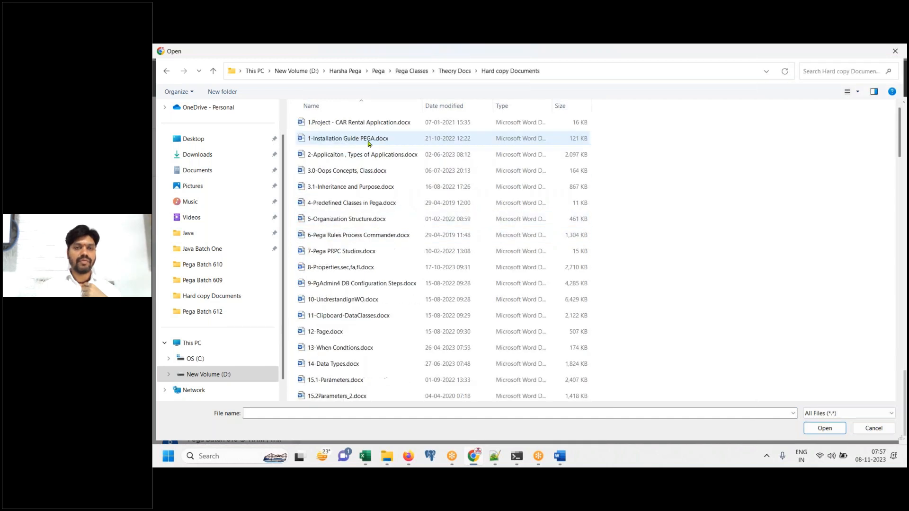
left_click(365, 157)
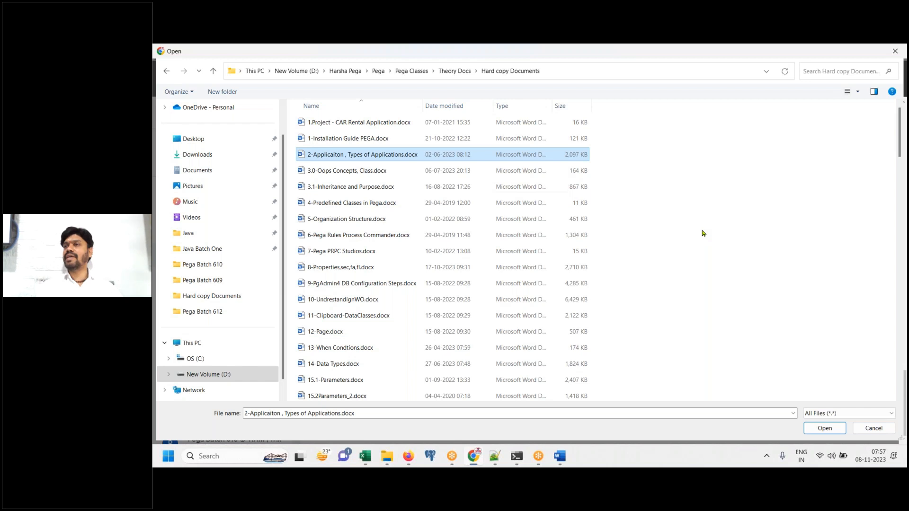
left_click(870, 429)
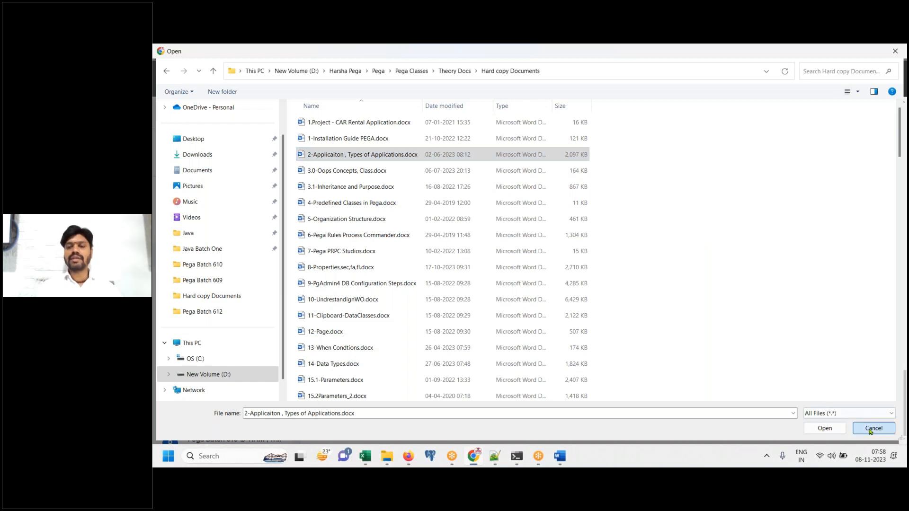
left_click(746, 142)
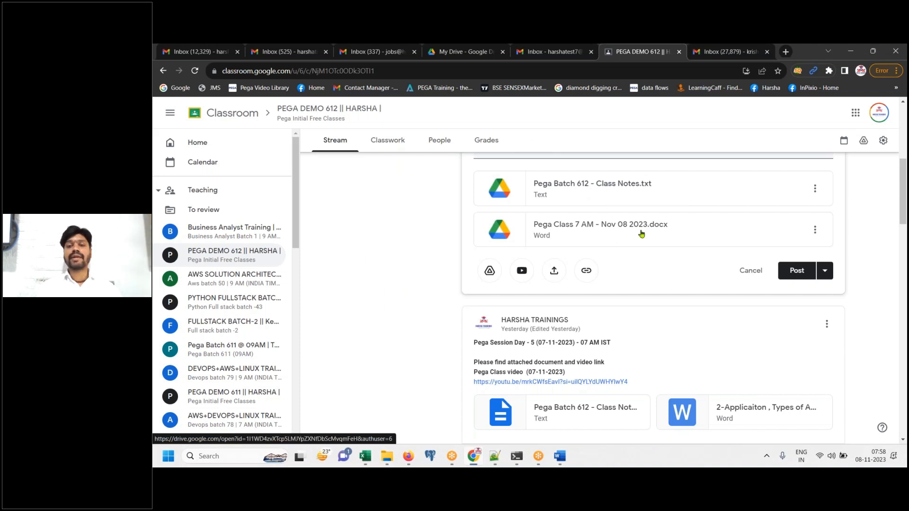
Post the Nov 08 announcement and open it for editing
left_click(790, 272)
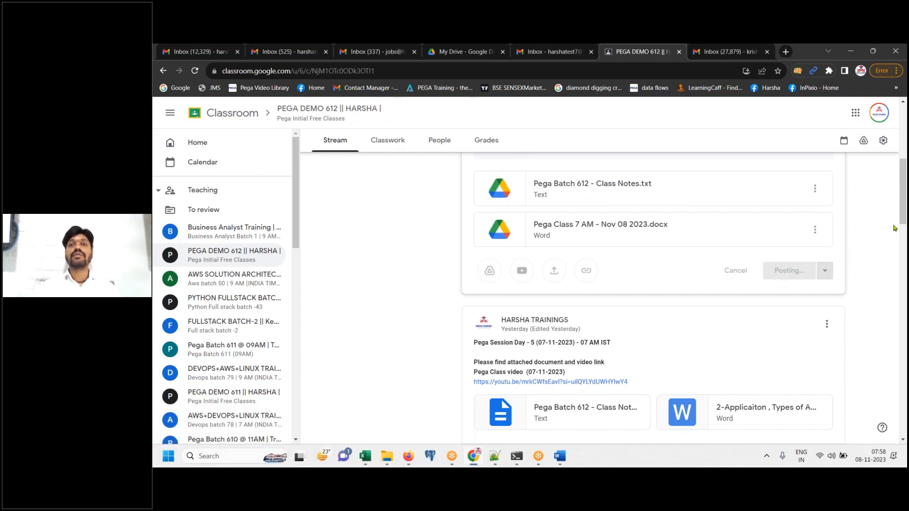
left_click(827, 318)
left_click(807, 356)
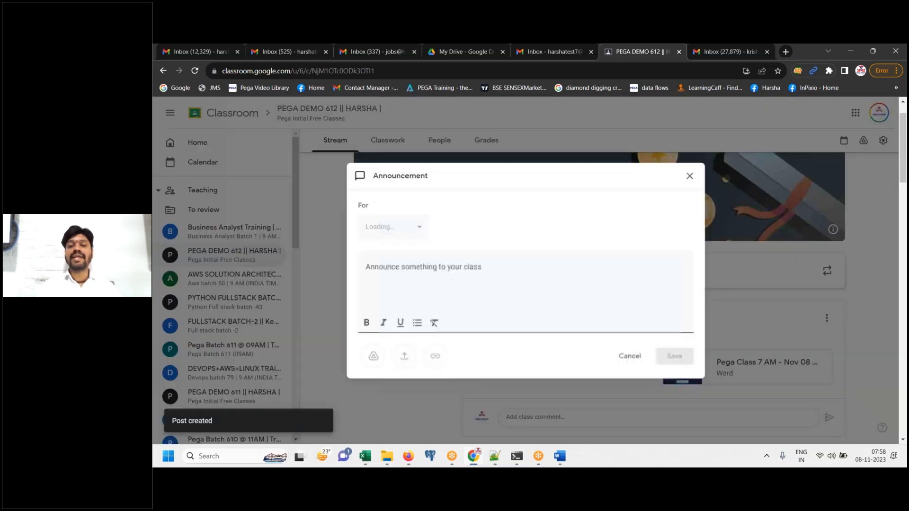
Attach 'How to change the password of an Operator.docx', save the post, and return to Classroom home
left_click(431, 402)
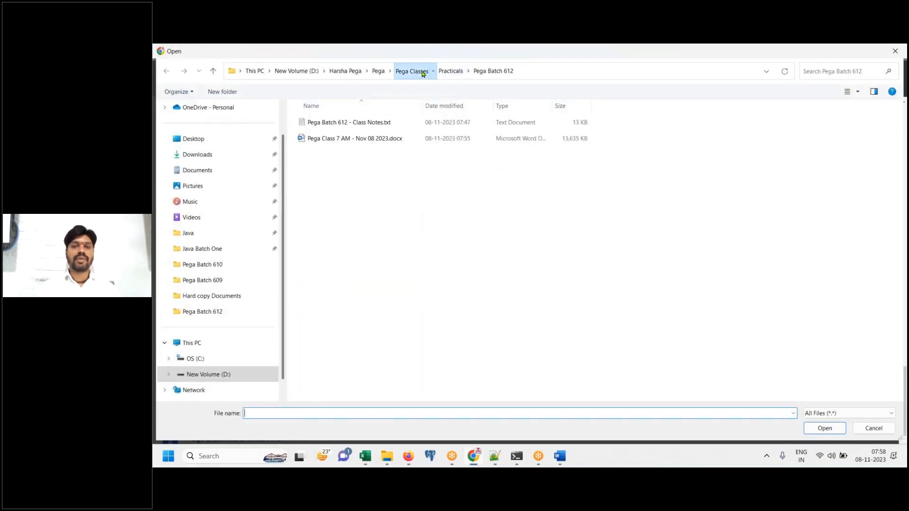
left_click(423, 72)
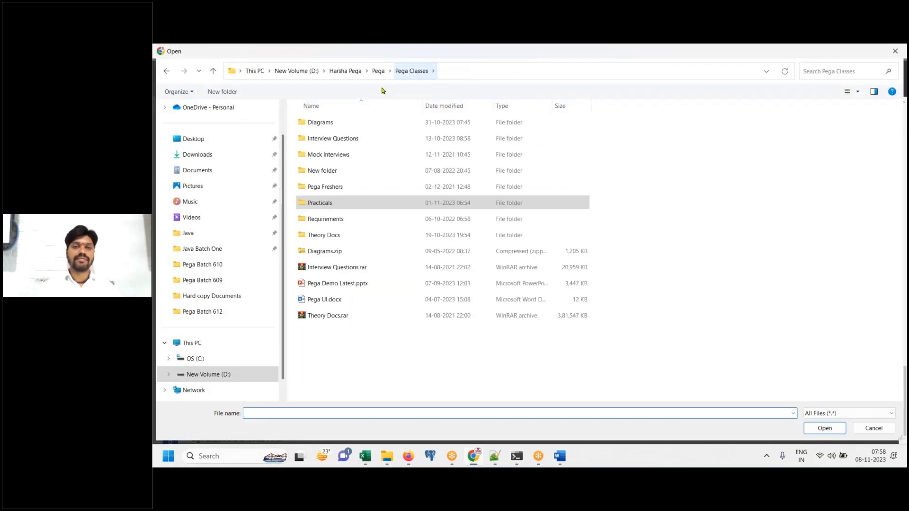
double_click(326, 235)
left_click(352, 221)
key("h")
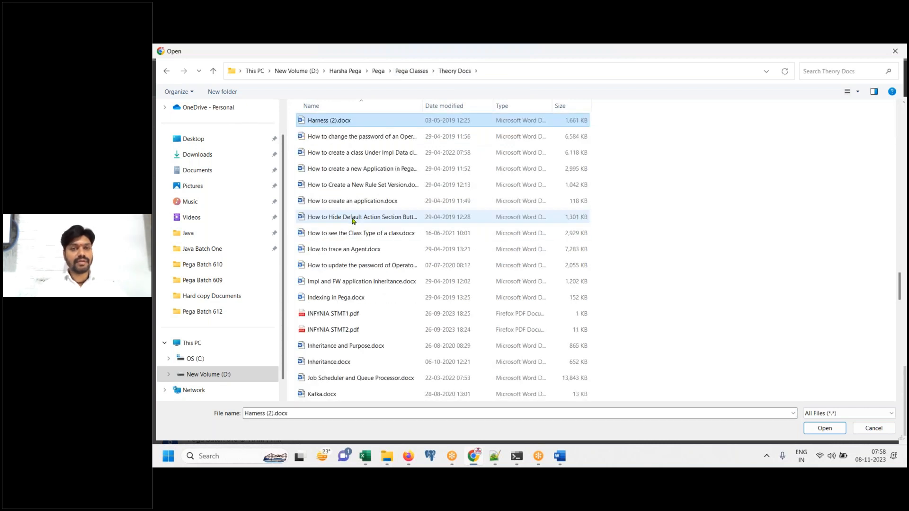
key("Down")
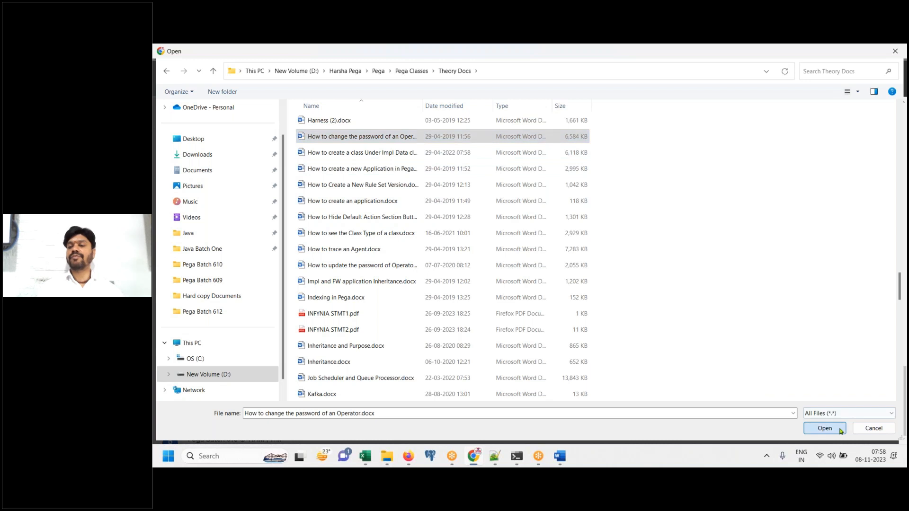
left_click(841, 431)
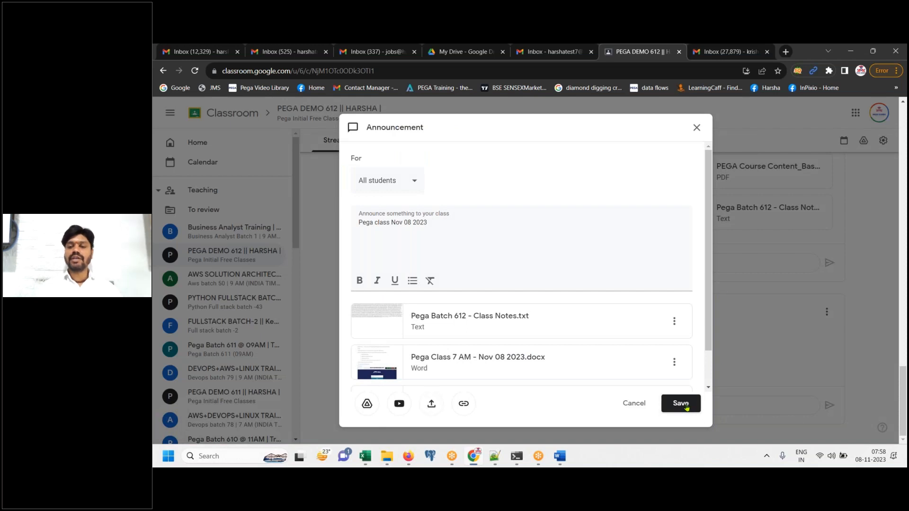
left_click(687, 406)
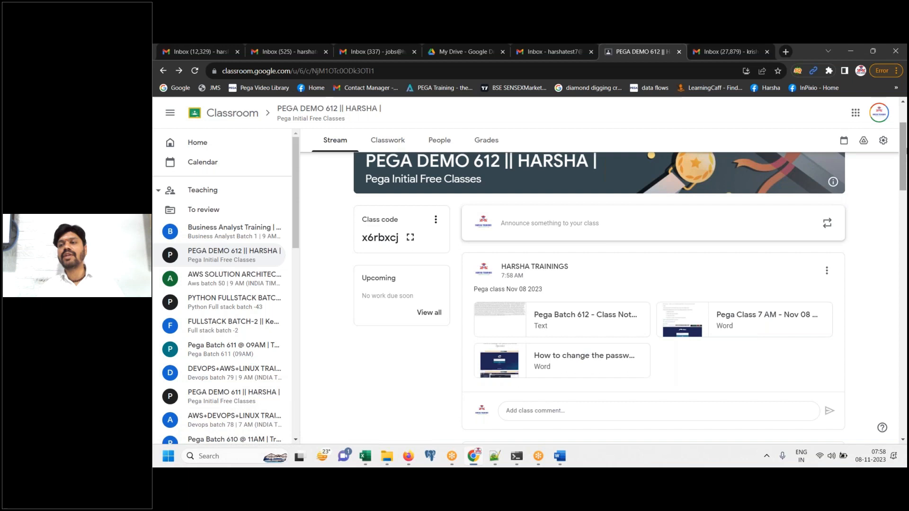
scroll(530, 159, "up", 2)
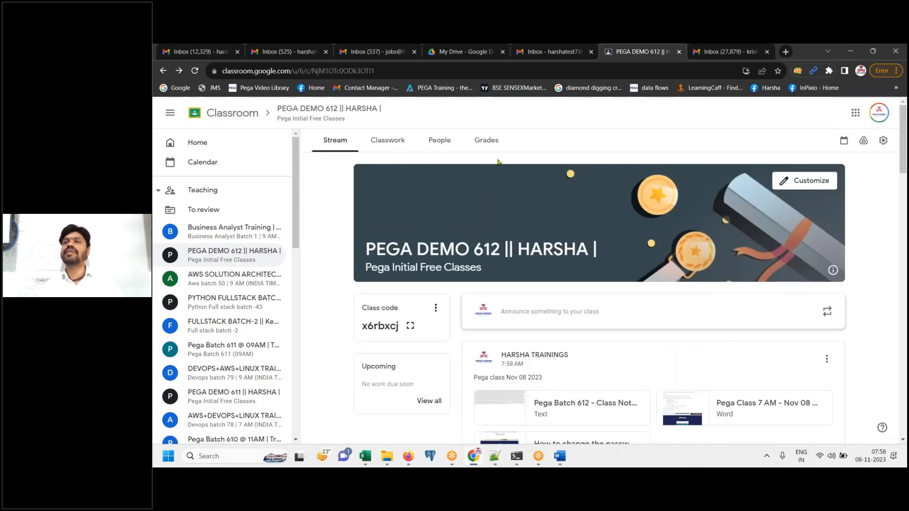
left_click(228, 113)
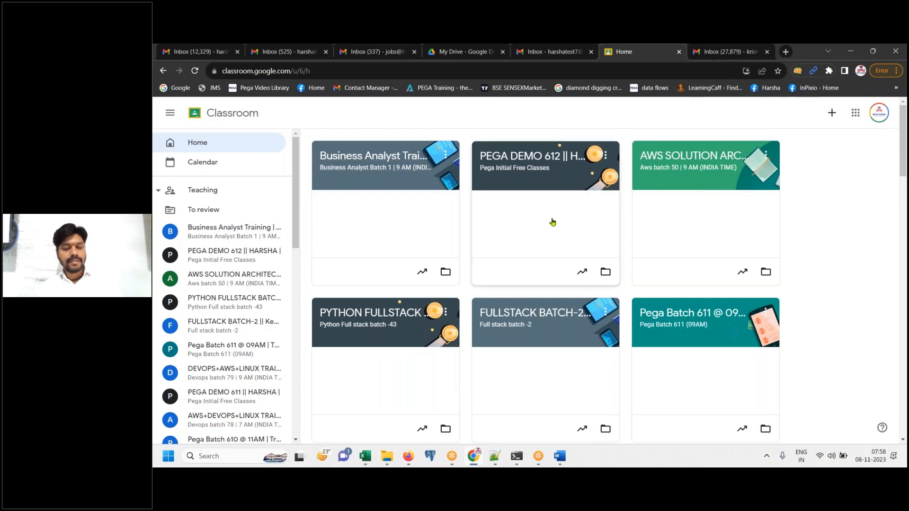
Close the Word document and restore the Pega Batch 612 notes at the Nov 08 AXA entries
key("super+d")
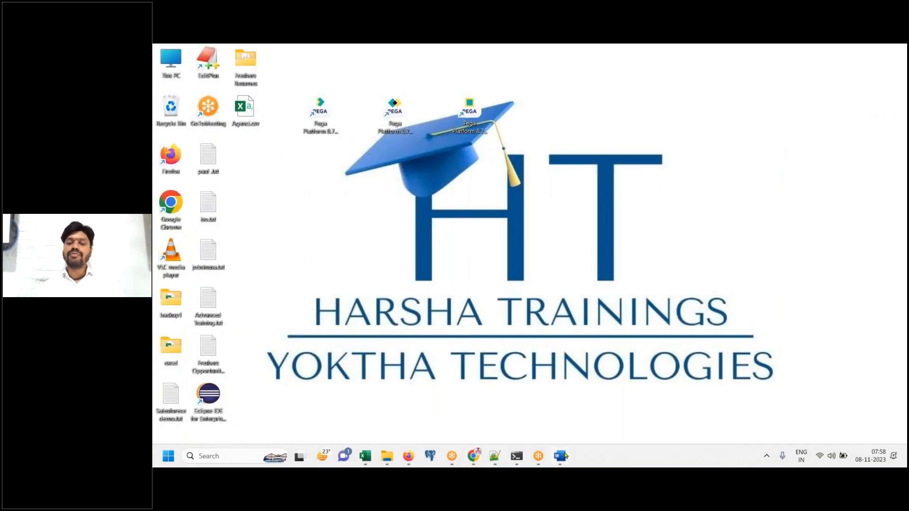
mouse_move(566, 456)
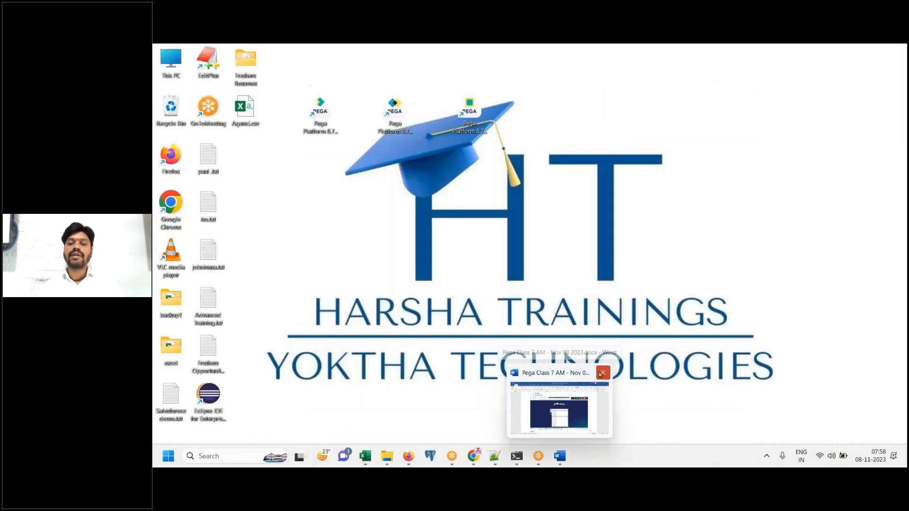
left_click(602, 373)
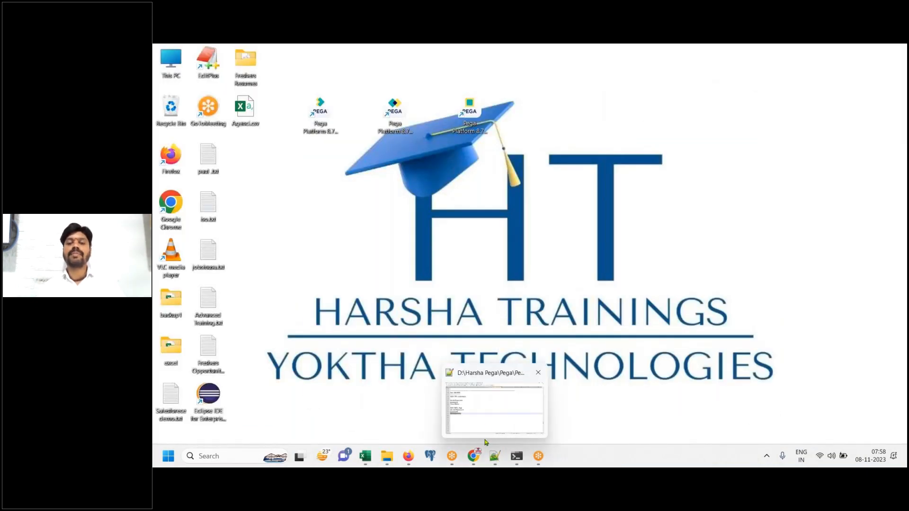
left_click(494, 454)
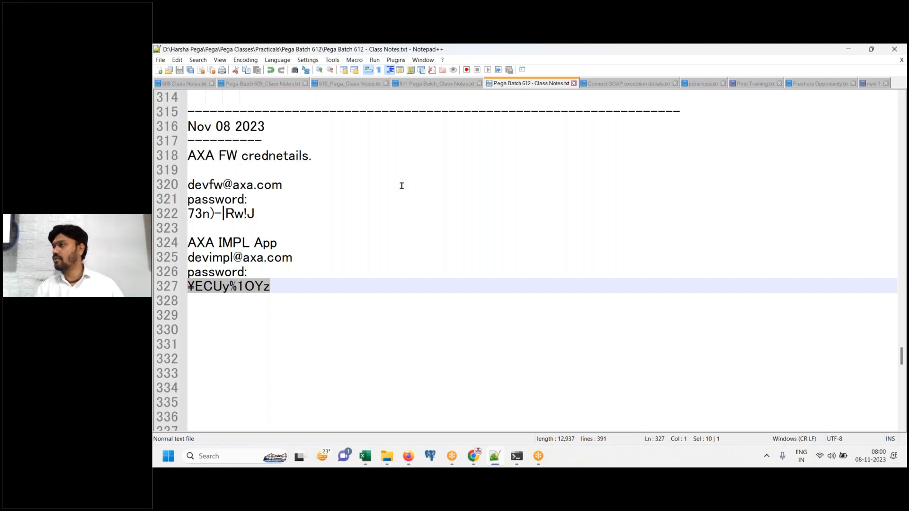
left_click(714, 65)
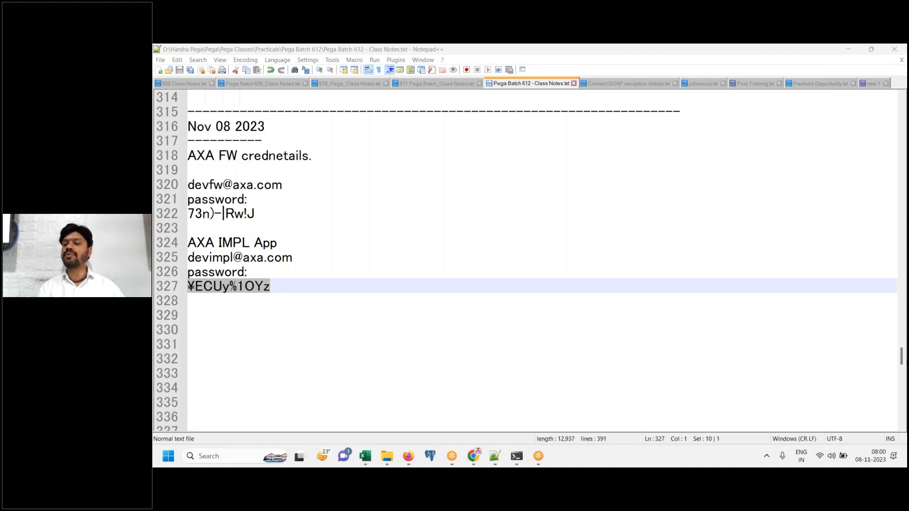